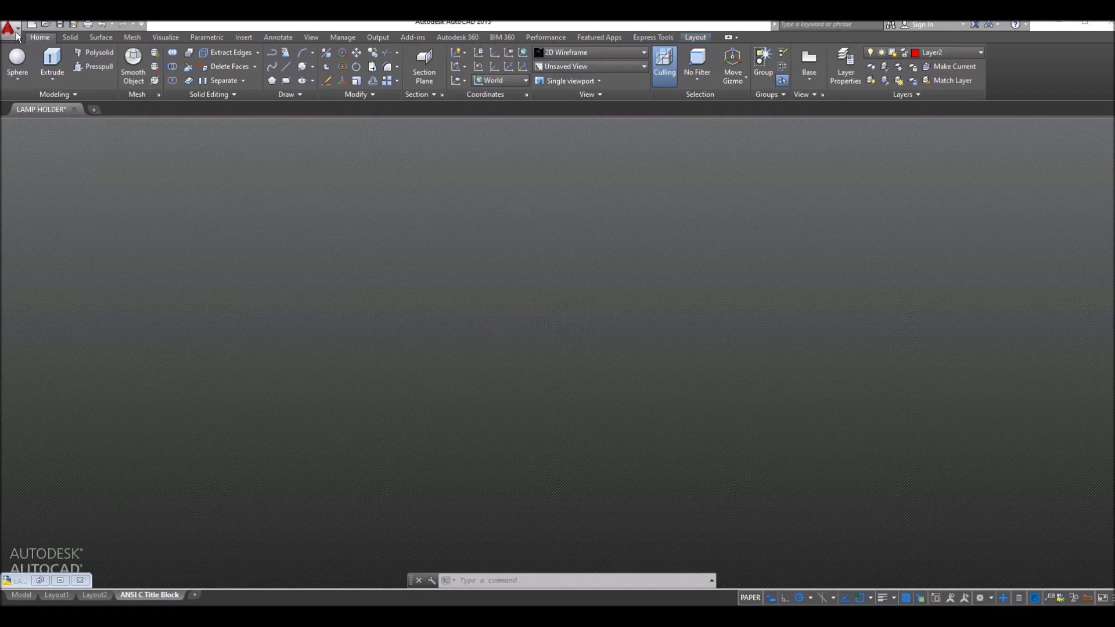
Create a new drawing from the acad3D template
{"action": "left_click", "coordinate": [9, 28]}
{"action": "key", "text": "Escape"}
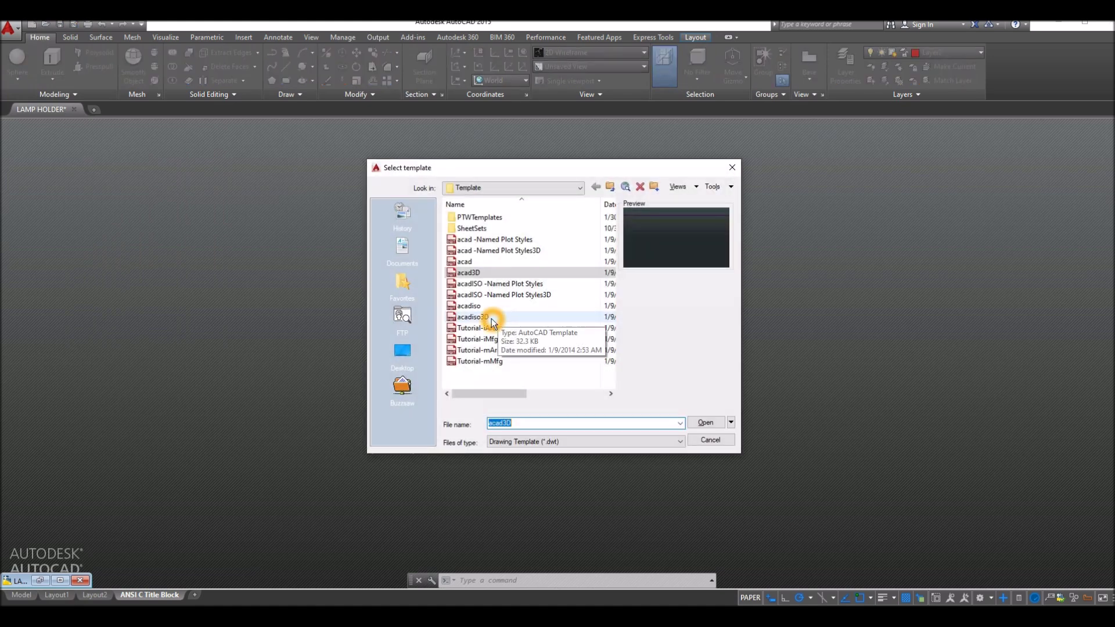
{"action": "left_click", "coordinate": [481, 274]}
{"action": "left_click", "coordinate": [699, 423]}
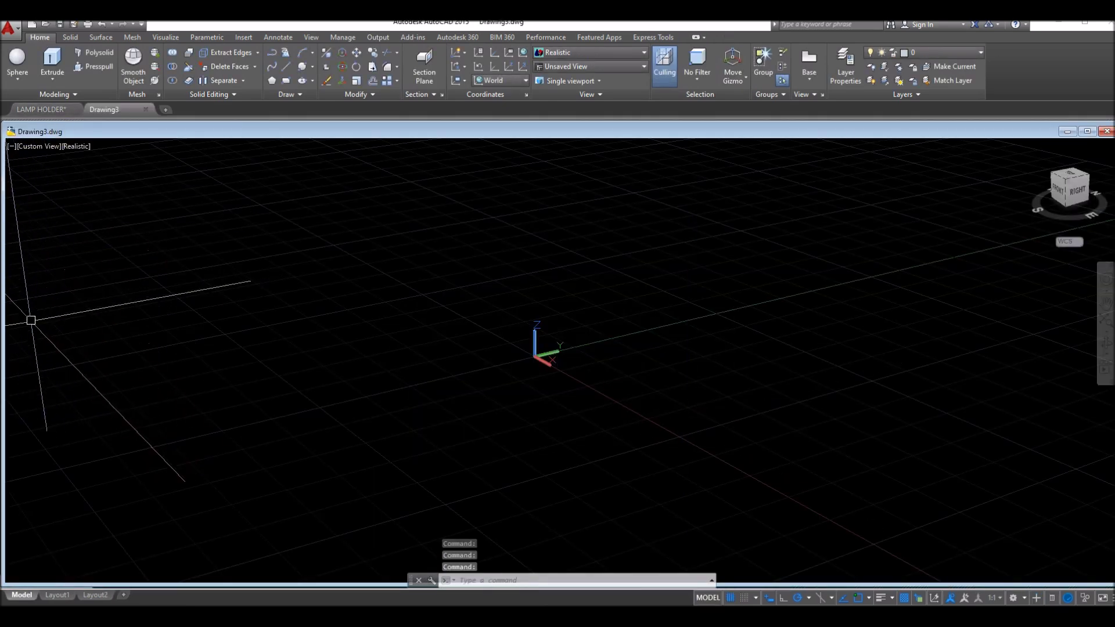
Narrow the new drawing's window, restore the minimized LAMP HOLDER drawing, and size both windows to sit side by side
{"action": "left_click", "coordinate": [14, 109]}
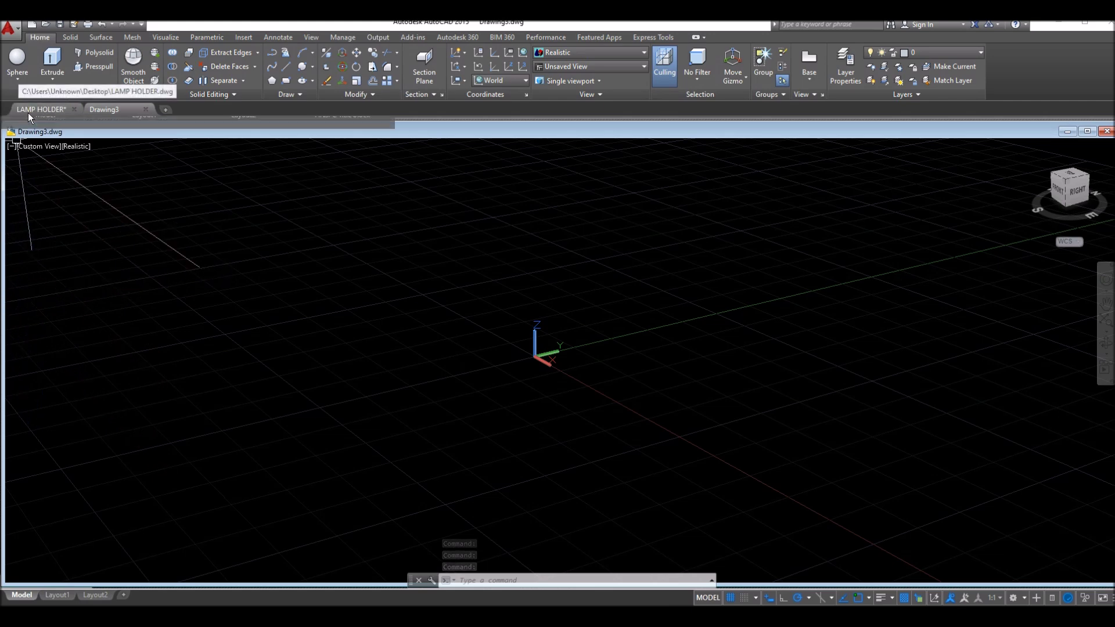
{"action": "left_click", "coordinate": [8, 278]}
{"action": "left_click_drag", "start_coordinate": [3, 278], "coordinate": [343, 284]}
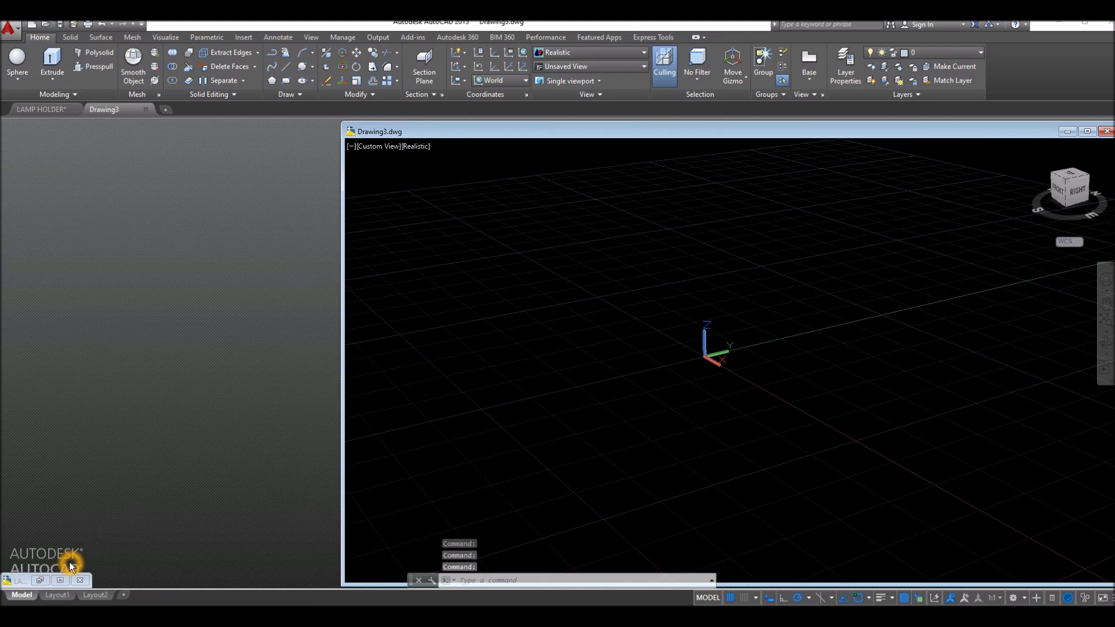
{"action": "left_click", "coordinate": [40, 580]}
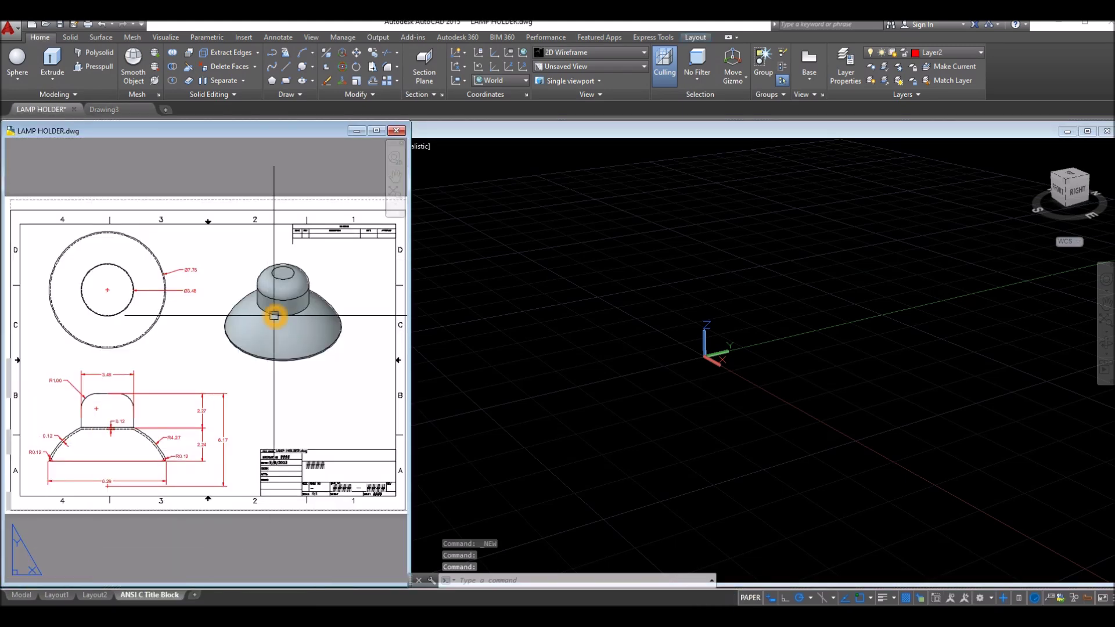
{"action": "mouse_move", "coordinate": [408, 370]}
{"action": "left_mouse_down"}
{"action": "mouse_move", "coordinate": [344, 368]}
{"action": "mouse_move", "coordinate": [398, 369]}
{"action": "left_mouse_up"}
{"action": "left_click_drag", "start_coordinate": [318, 373], "coordinate": [400, 374]}
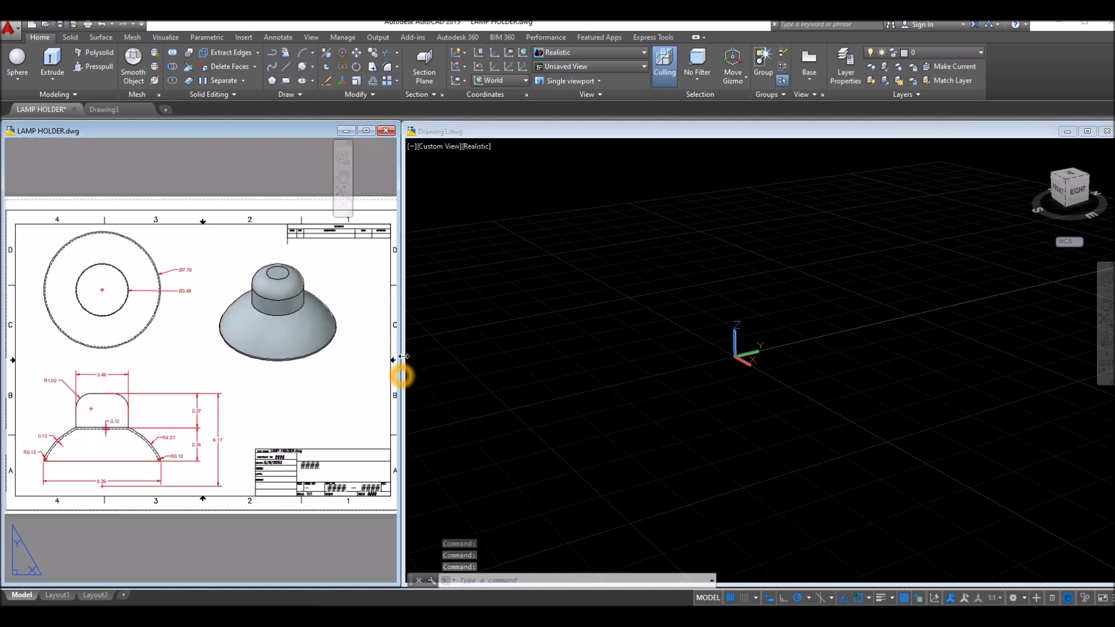
Switch the new drawing's viewpoint to SW Isometric
{"action": "left_click", "coordinate": [383, 116]}
{"action": "left_click", "coordinate": [432, 149]}
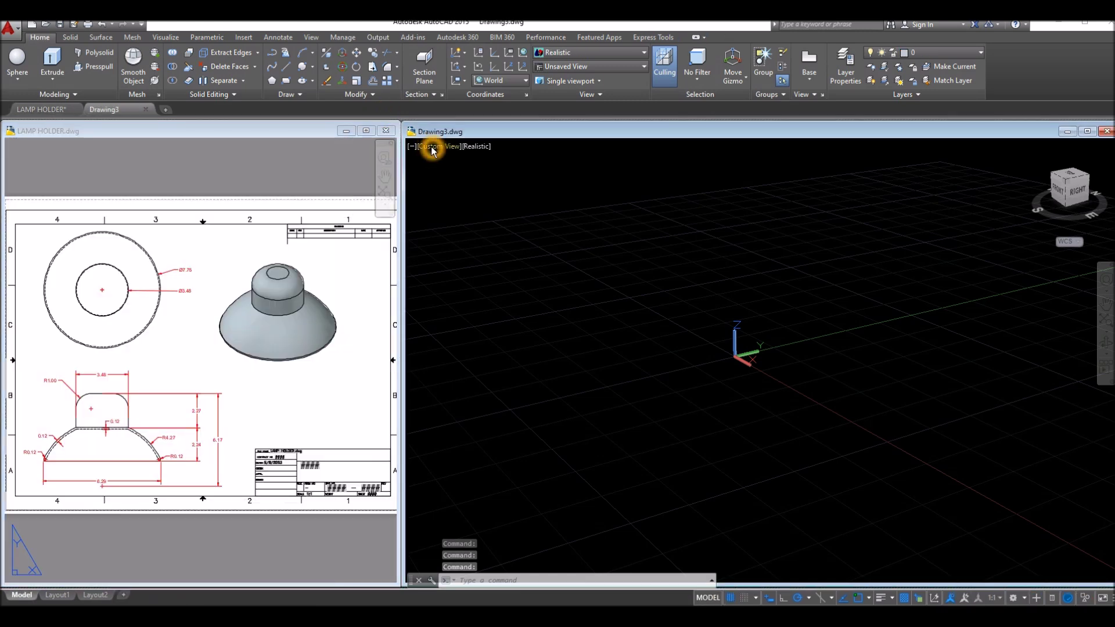
{"action": "left_click", "coordinate": [440, 148]}
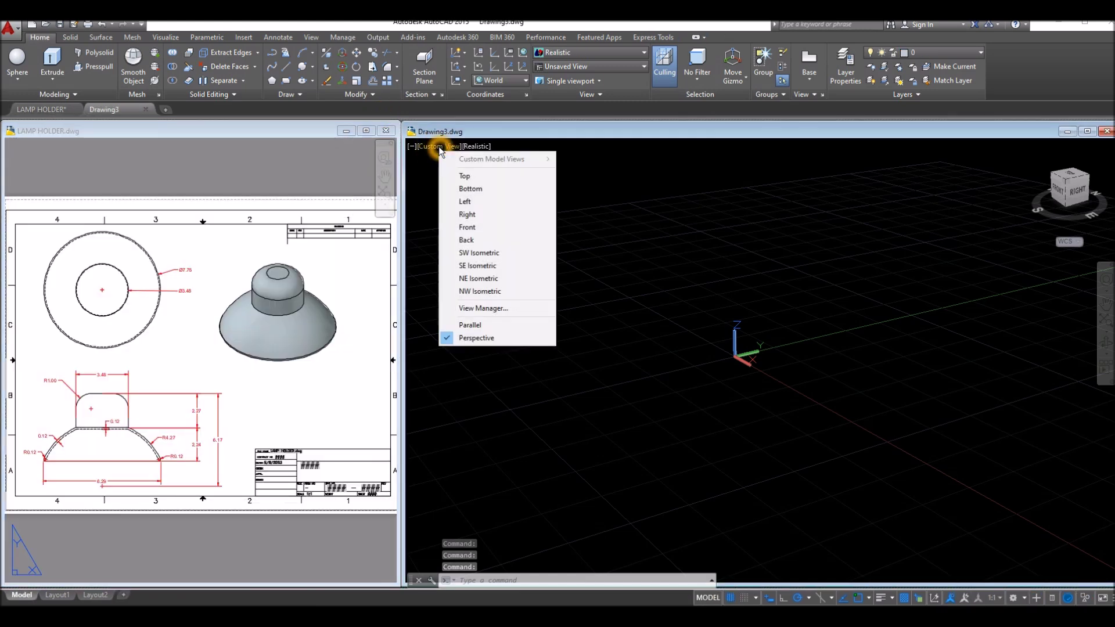
{"action": "left_click", "coordinate": [474, 253]}
{"action": "middle_click_drag", "start_coordinate": [560, 316], "coordinate": [499, 316]}
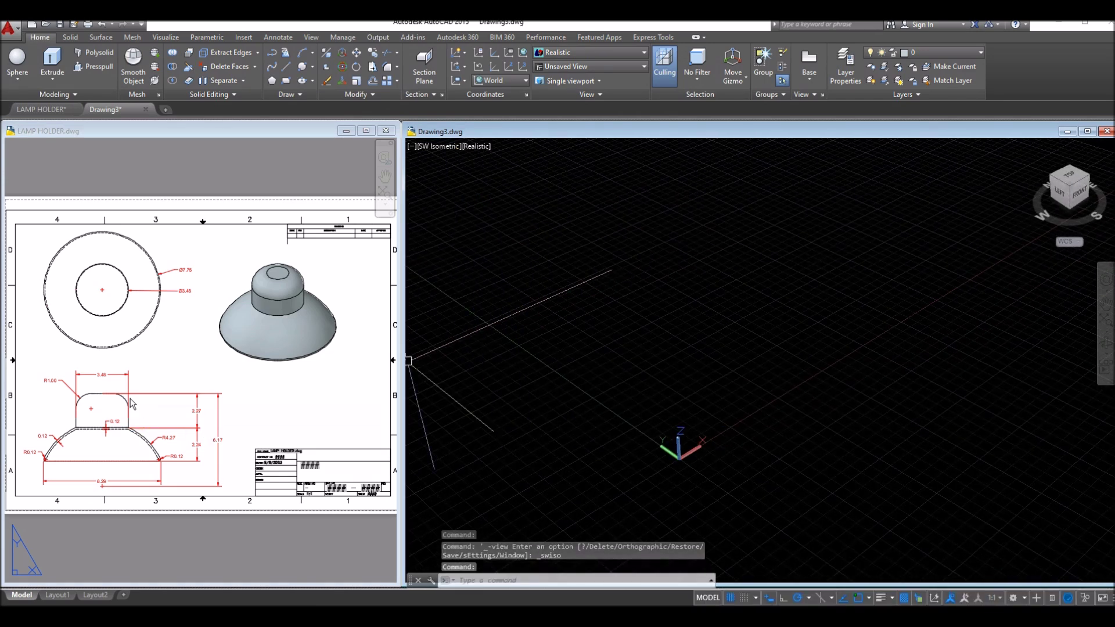
Following the LAMP HOLDER drawing, model the cap in the new drawing as a cylinder 3.48 in diameter and 2.27 high
{"action": "left_click", "coordinate": [89, 424]}
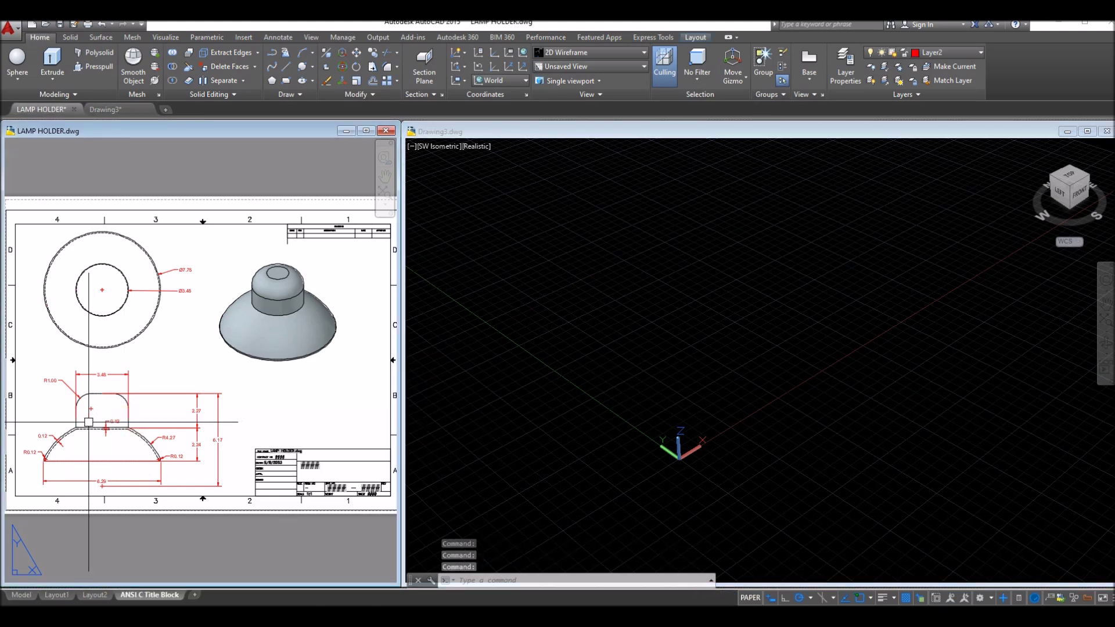
{"action": "scroll", "coordinate": [93, 423], "scroll_direction": "up", "scroll_amount": 4}
{"action": "scroll", "coordinate": [95, 422], "scroll_direction": "down", "scroll_amount": 5}
{"action": "left_click", "coordinate": [577, 354]}
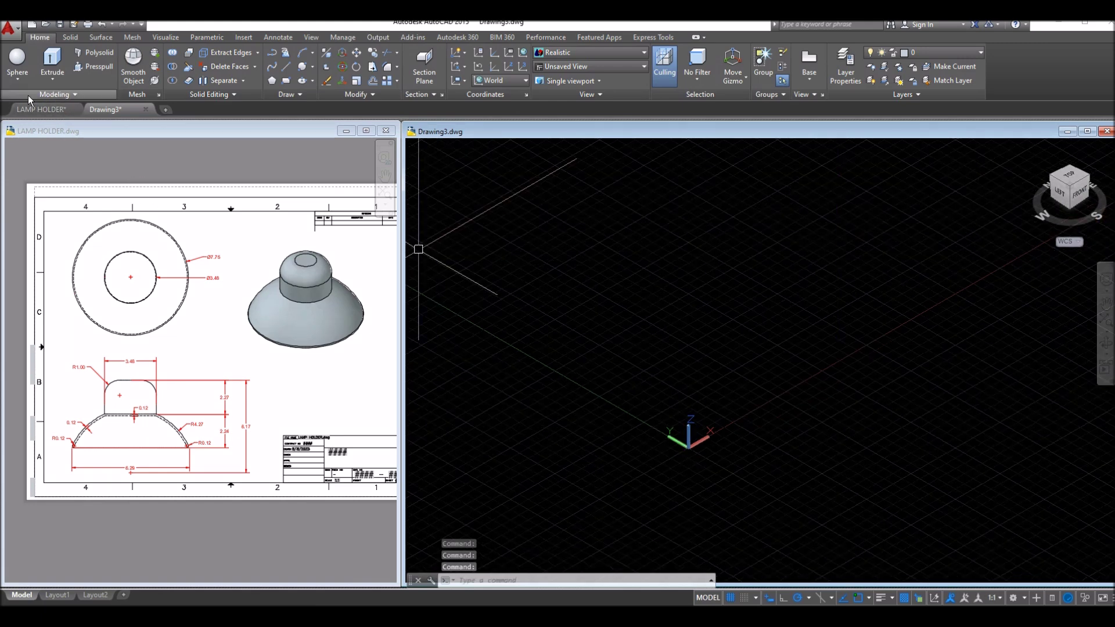
{"action": "left_click", "coordinate": [18, 77]}
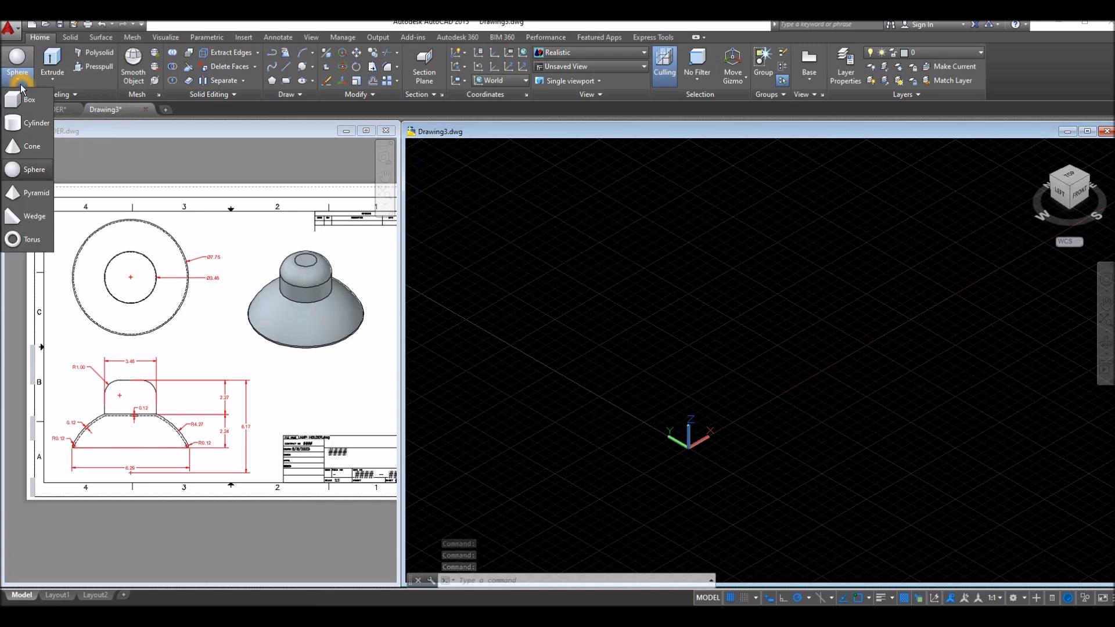
{"action": "left_click", "coordinate": [24, 123]}
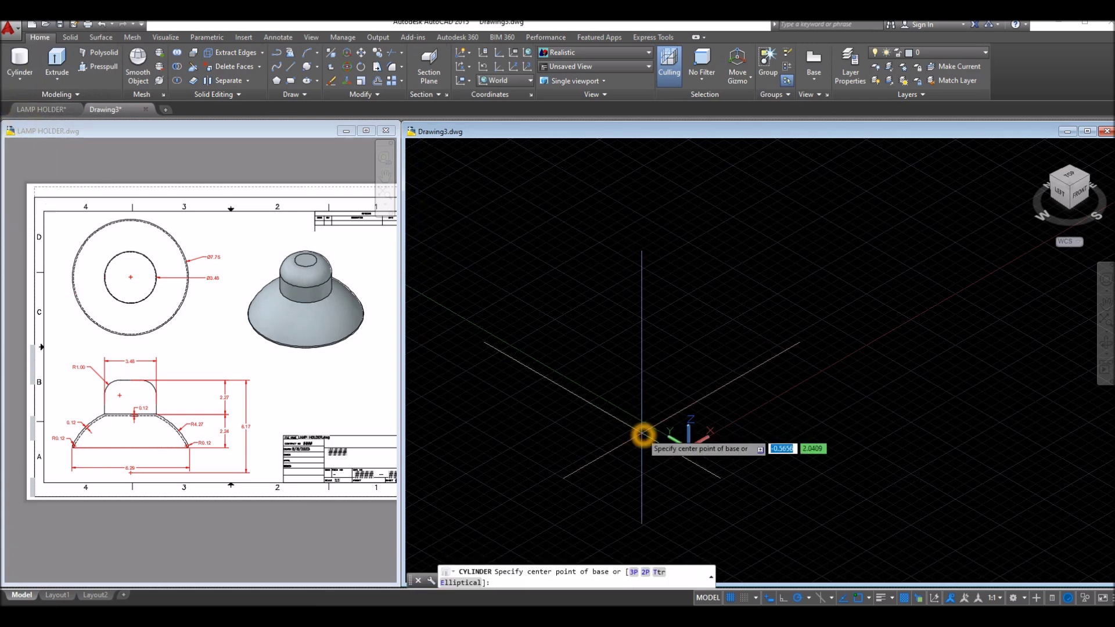
{"action": "left_click", "coordinate": [735, 336]}
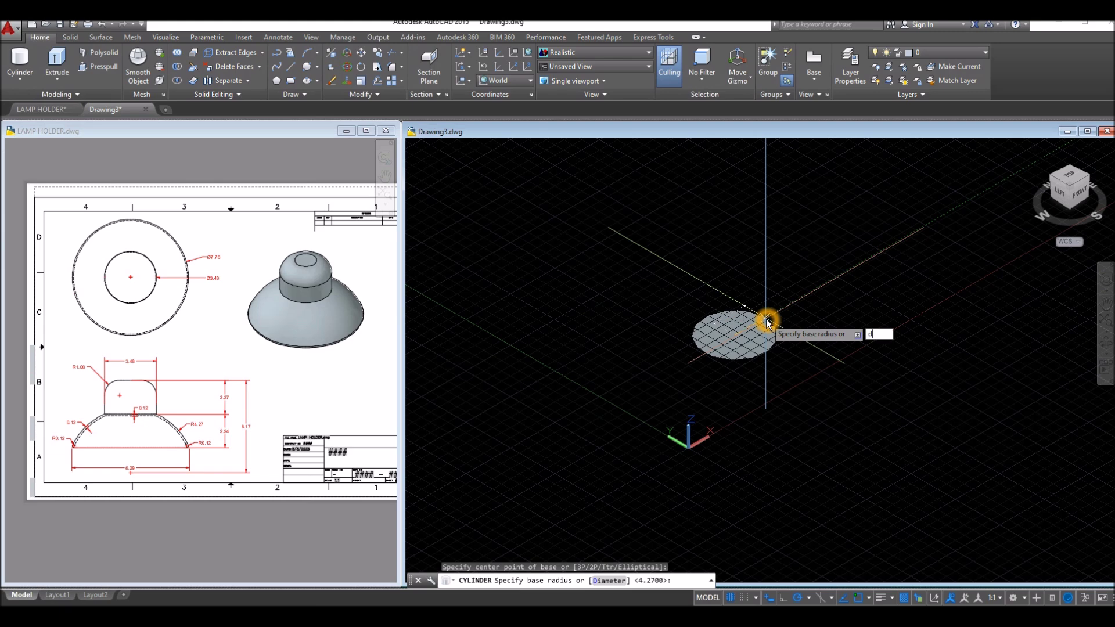
{"action": "type", "text": "d"}
{"action": "key", "text": "Return"}
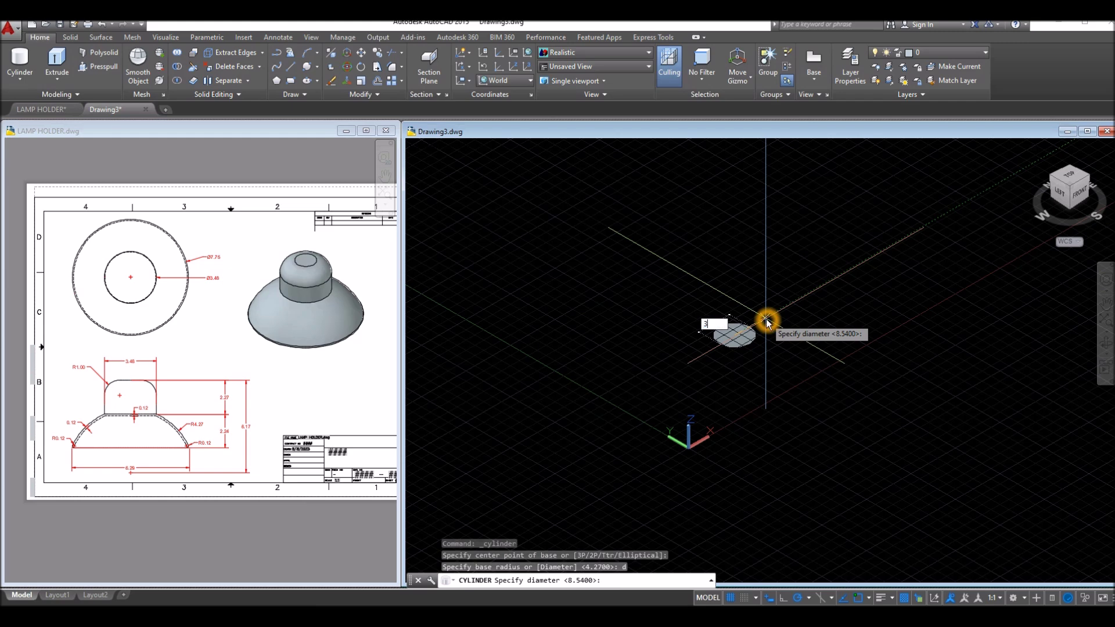
{"action": "key", "text": "Return"}
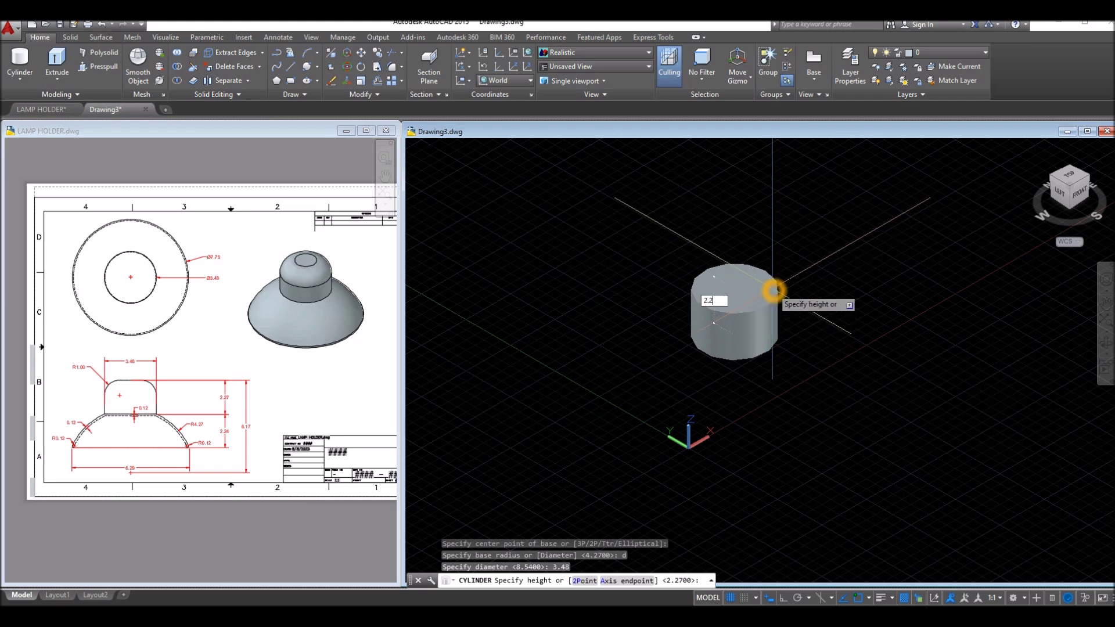
{"action": "key", "text": "Return"}
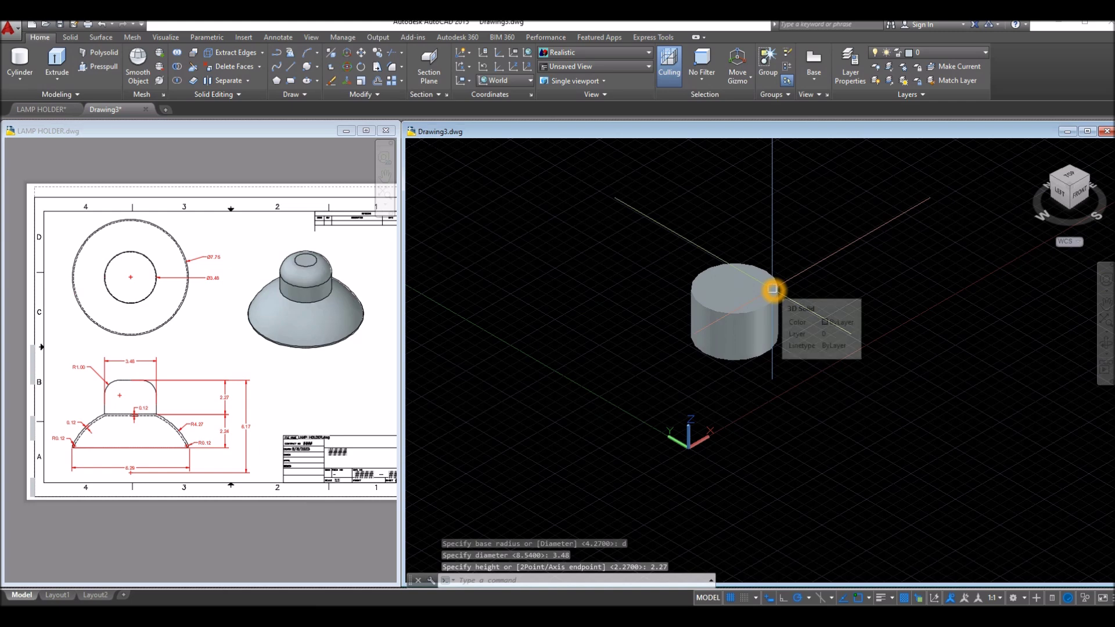
Examine the cap's width and height dimensions in the front view of the LAMP HOLDER drawing
{"action": "left_click", "coordinate": [130, 410]}
{"action": "scroll", "coordinate": [130, 410], "scroll_direction": "up", "scroll_amount": 2}
{"action": "middle_click_drag", "start_coordinate": [130, 408], "coordinate": [153, 380]}
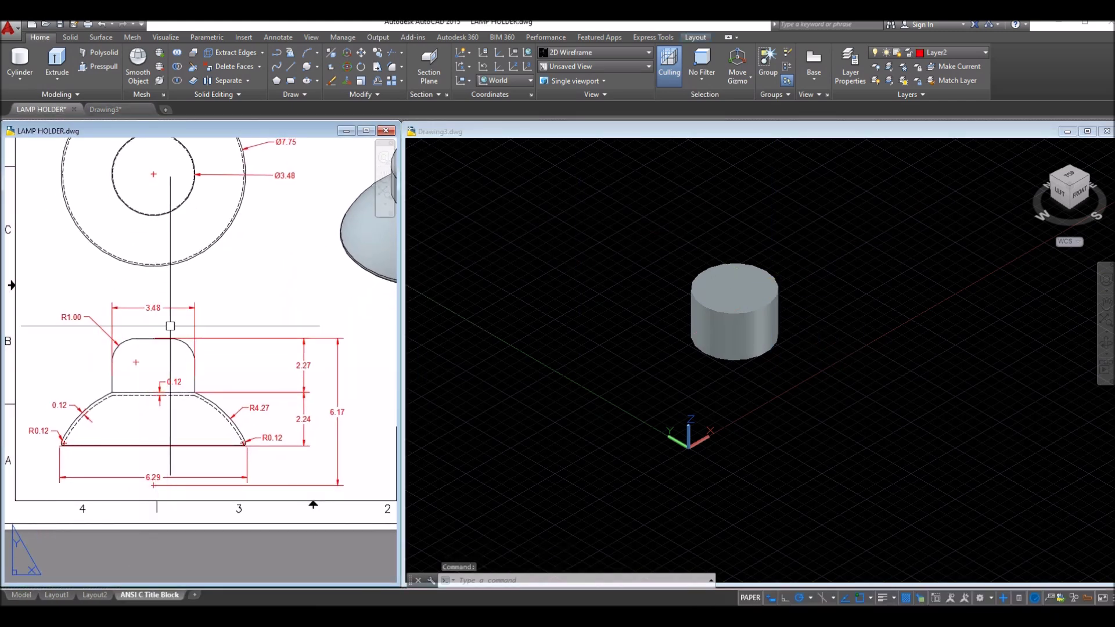
{"action": "left_click", "coordinate": [166, 308]}
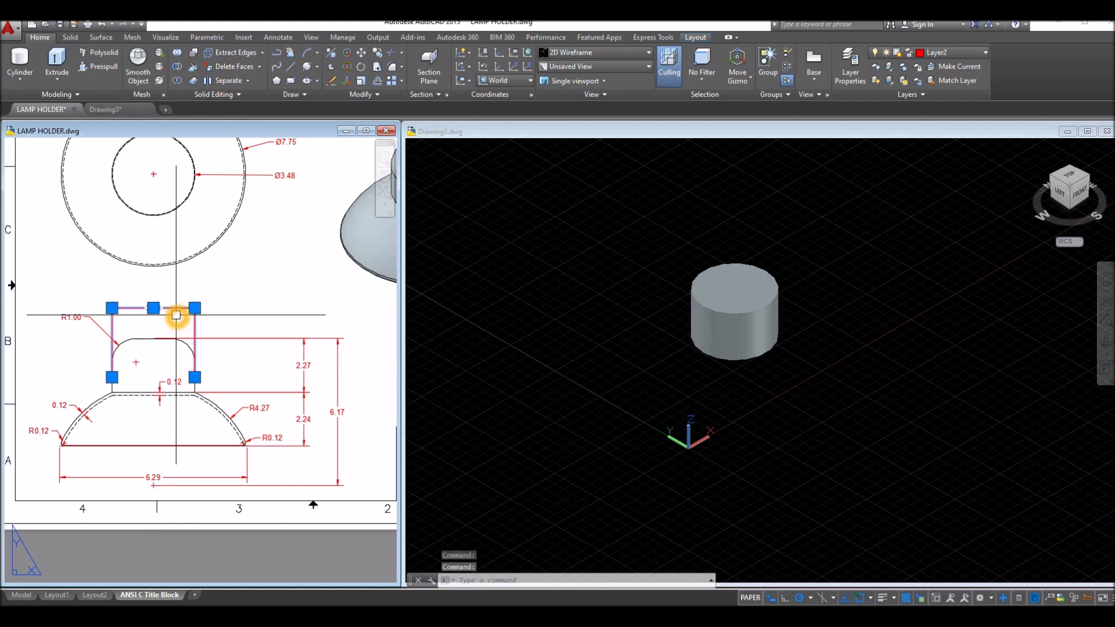
{"action": "key", "text": "Escape"}
{"action": "left_click", "coordinate": [304, 381]}
{"action": "key", "text": "Escape"}
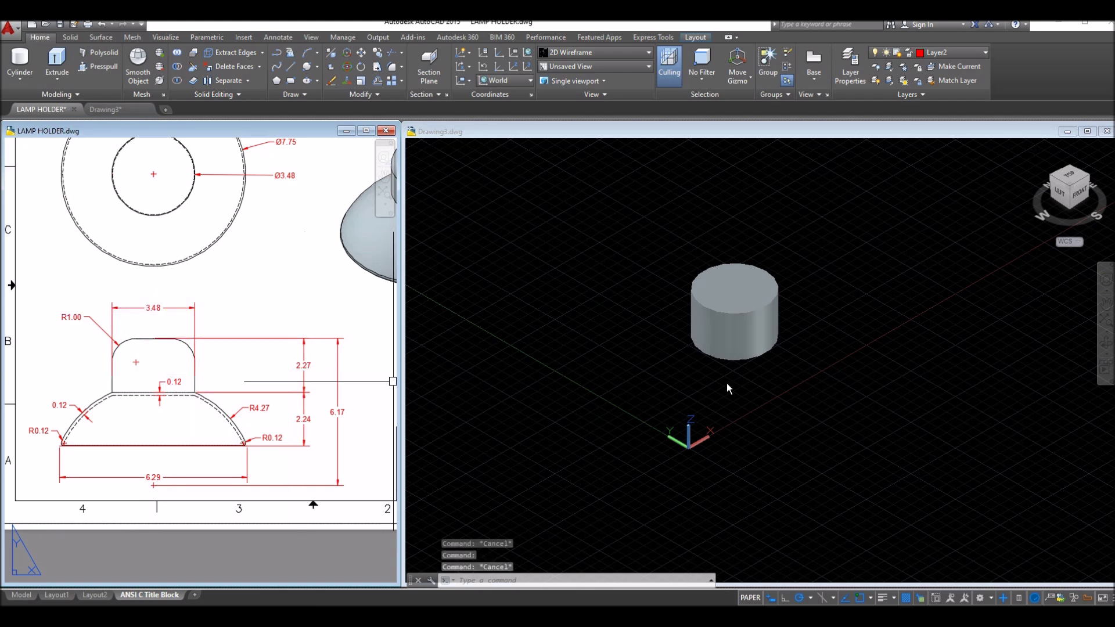
{"action": "left_click", "coordinate": [775, 382]}
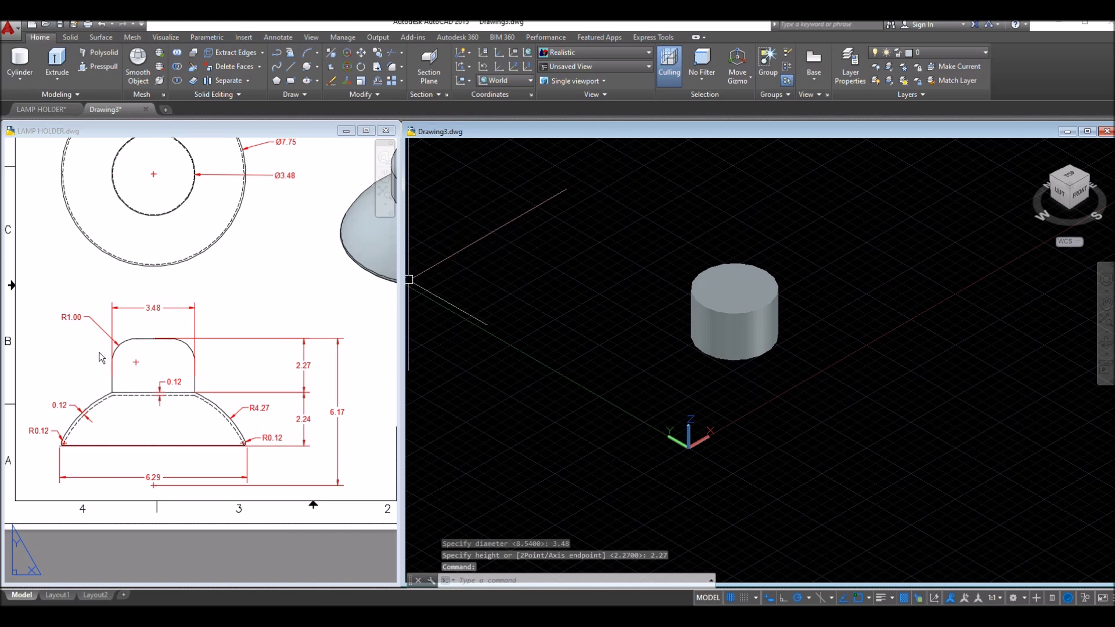
Fillet the cylinder's top circular edge with a radius of 1, and turn off the grid display
{"action": "left_click", "coordinate": [73, 42]}
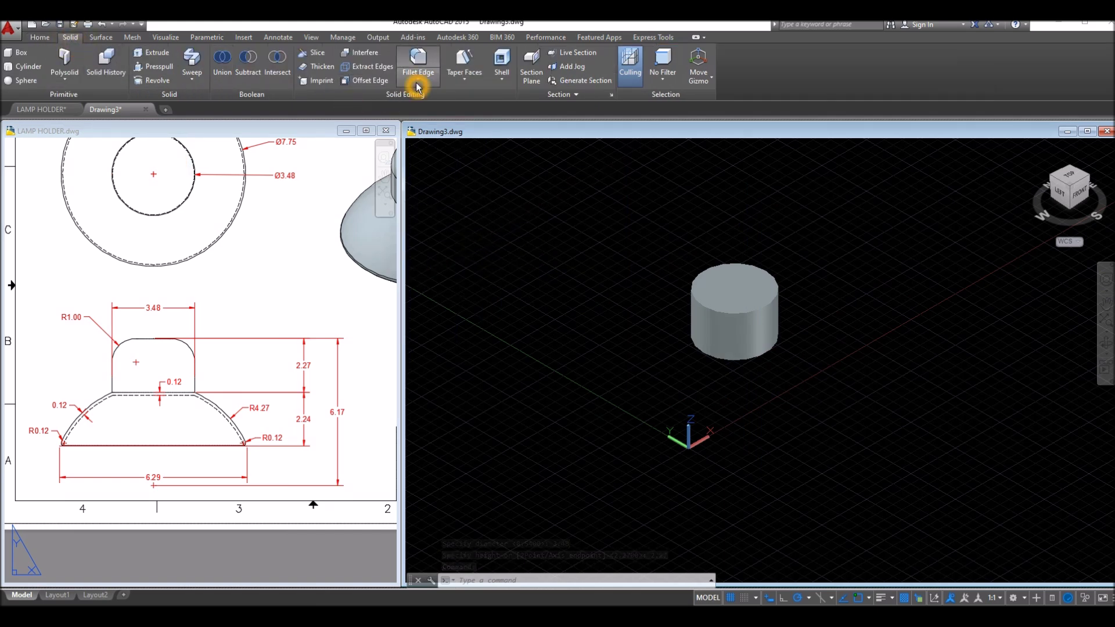
{"action": "left_click", "coordinate": [419, 58]}
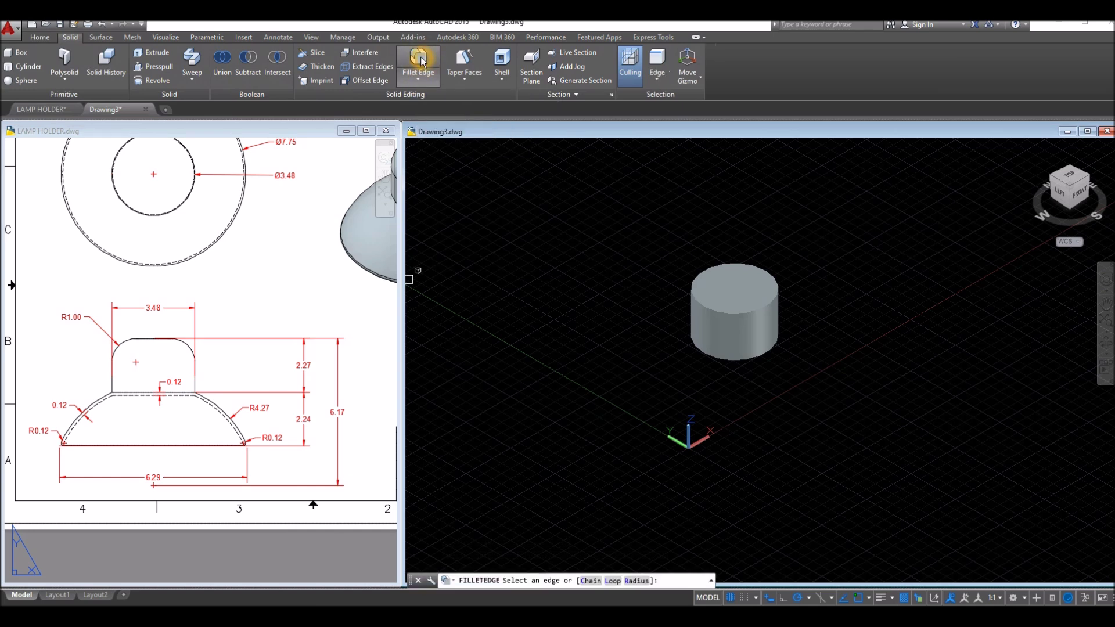
{"action": "right_click", "coordinate": [520, 169]}
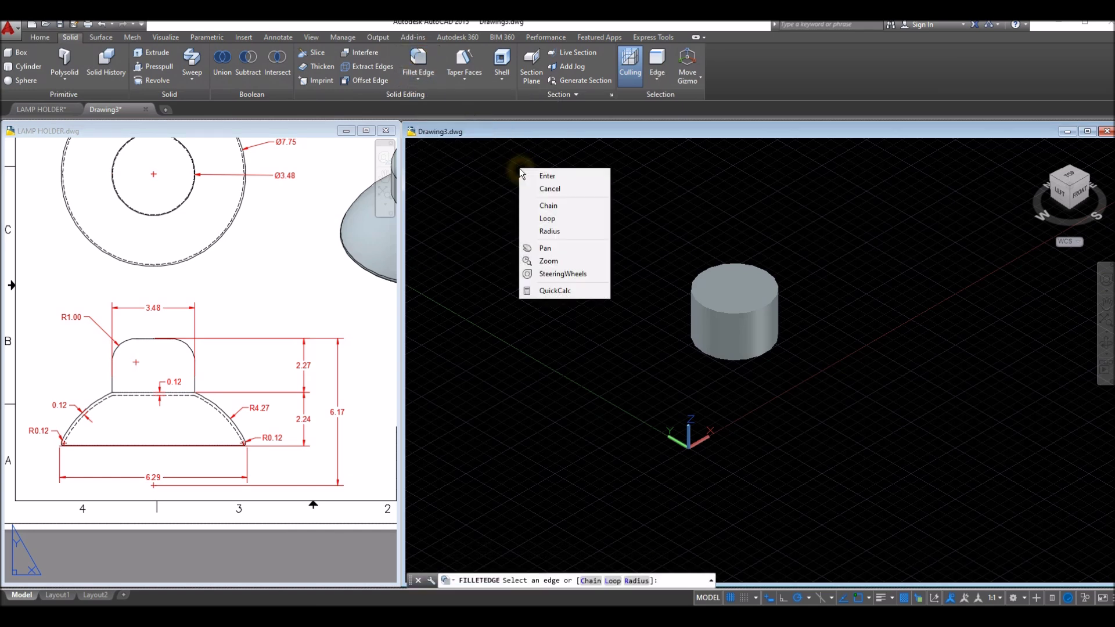
{"action": "left_click", "coordinate": [549, 231]}
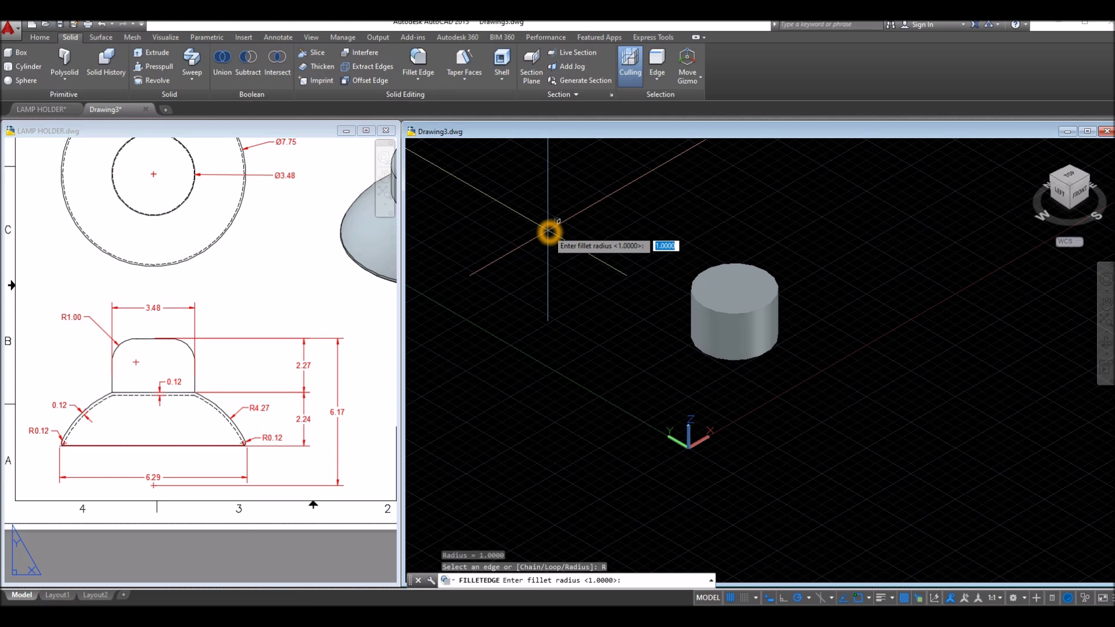
{"action": "type", "text": "1"}
{"action": "key", "text": "Return"}
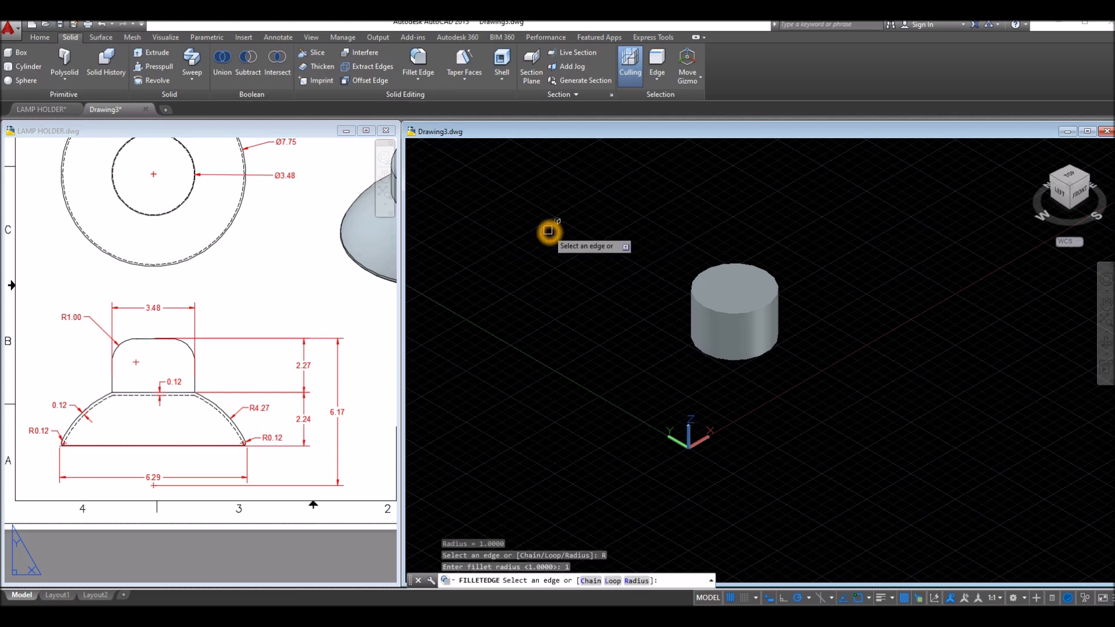
{"action": "left_click", "coordinate": [726, 266]}
{"action": "right_click", "coordinate": [701, 228]}
{"action": "left_click", "coordinate": [720, 235]}
{"action": "right_click", "coordinate": [711, 239]}
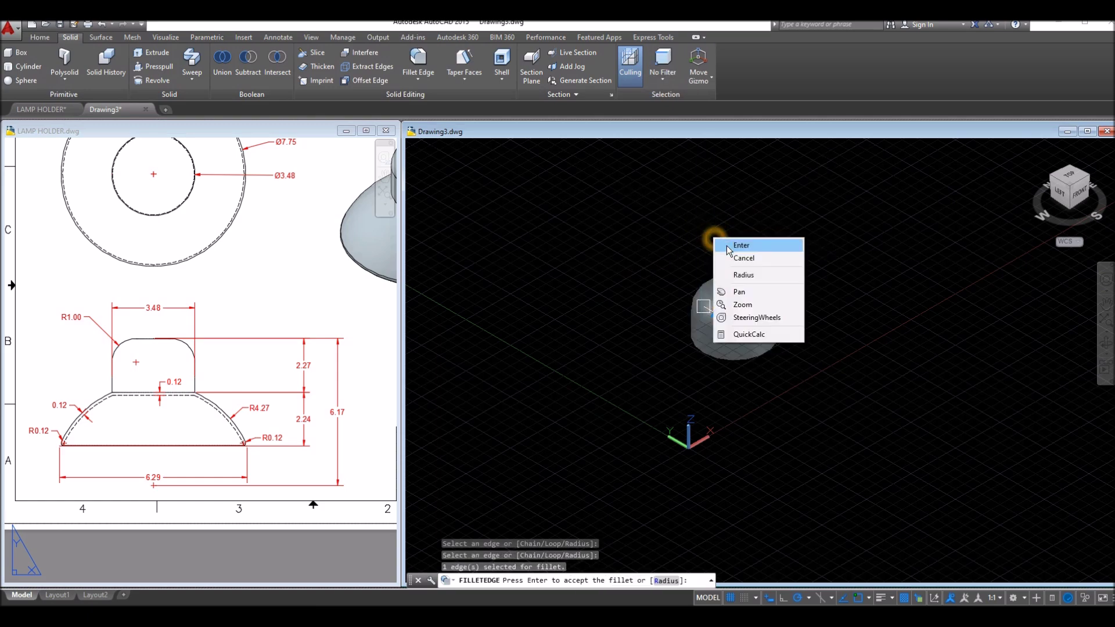
{"action": "left_click", "coordinate": [729, 245]}
{"action": "middle_click_drag", "start_coordinate": [719, 246], "coordinate": [692, 213], "text": "shift"}
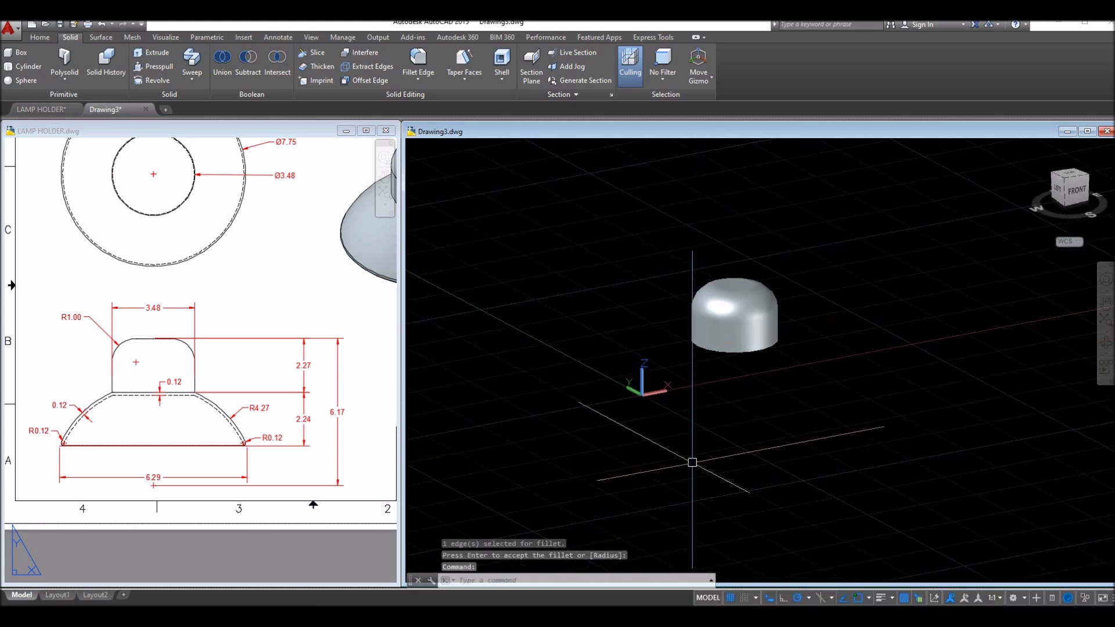
{"action": "key", "text": "F7"}
Examine the overall height dimension in the LAMP HOLDER front view and inspect the filleted cylinder from below and above
{"action": "left_click", "coordinate": [311, 348]}
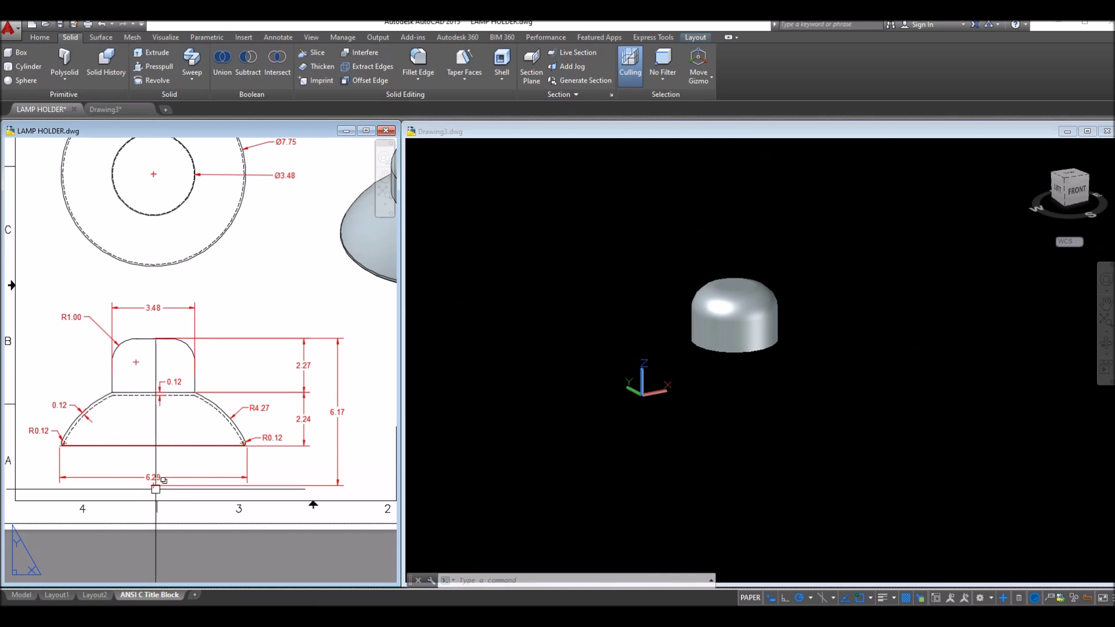
{"action": "left_click", "coordinate": [180, 486]}
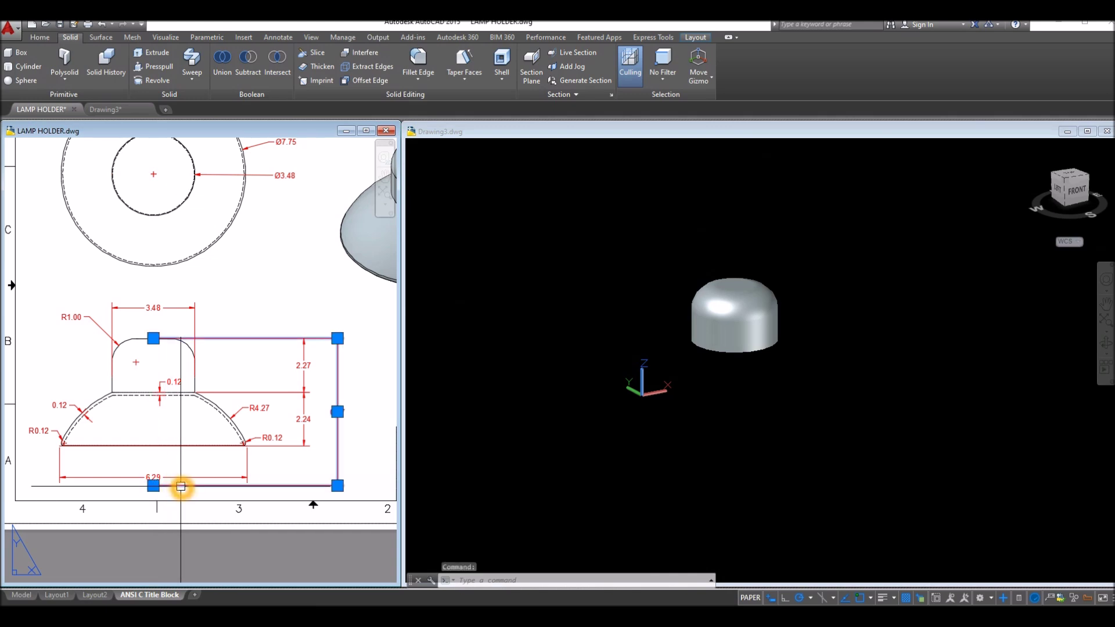
{"action": "left_click", "coordinate": [154, 338]}
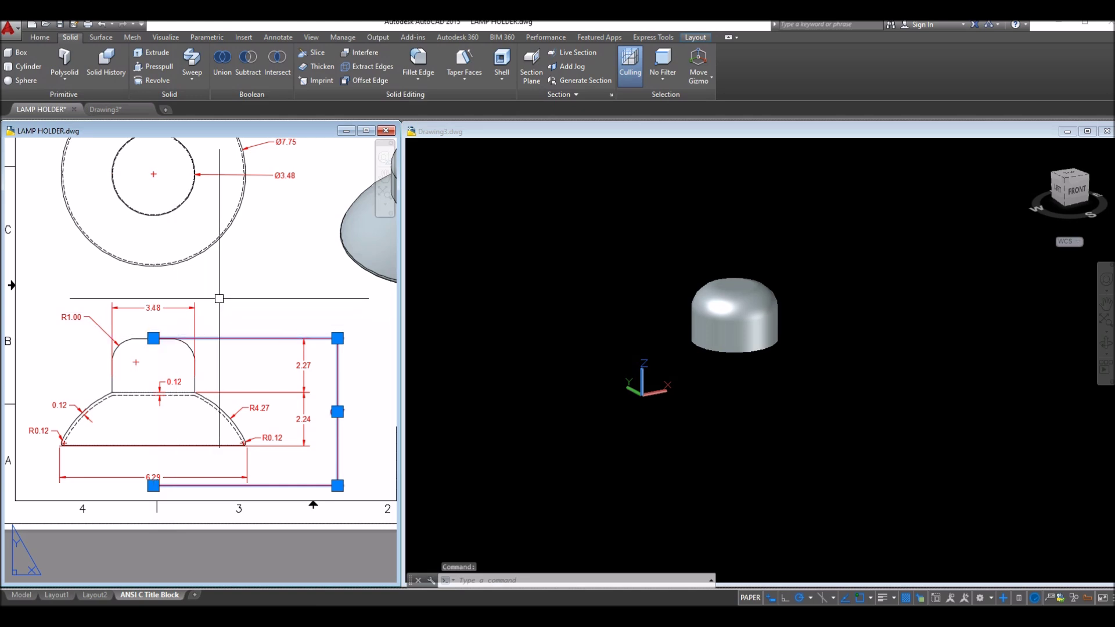
{"action": "key", "text": "Escape"}
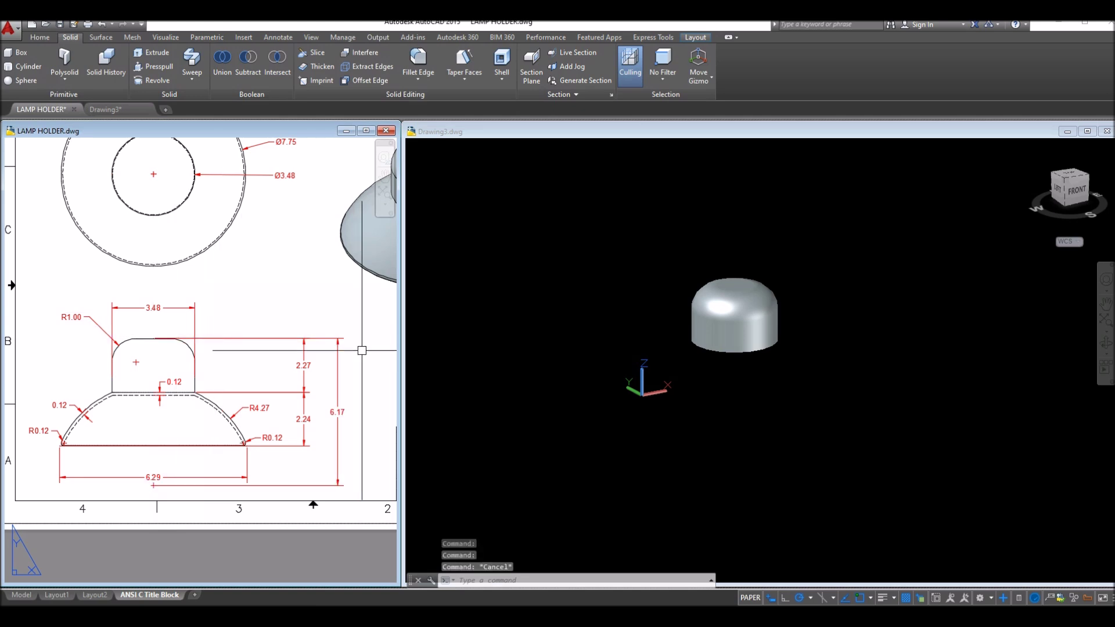
{"action": "left_click", "coordinate": [749, 393]}
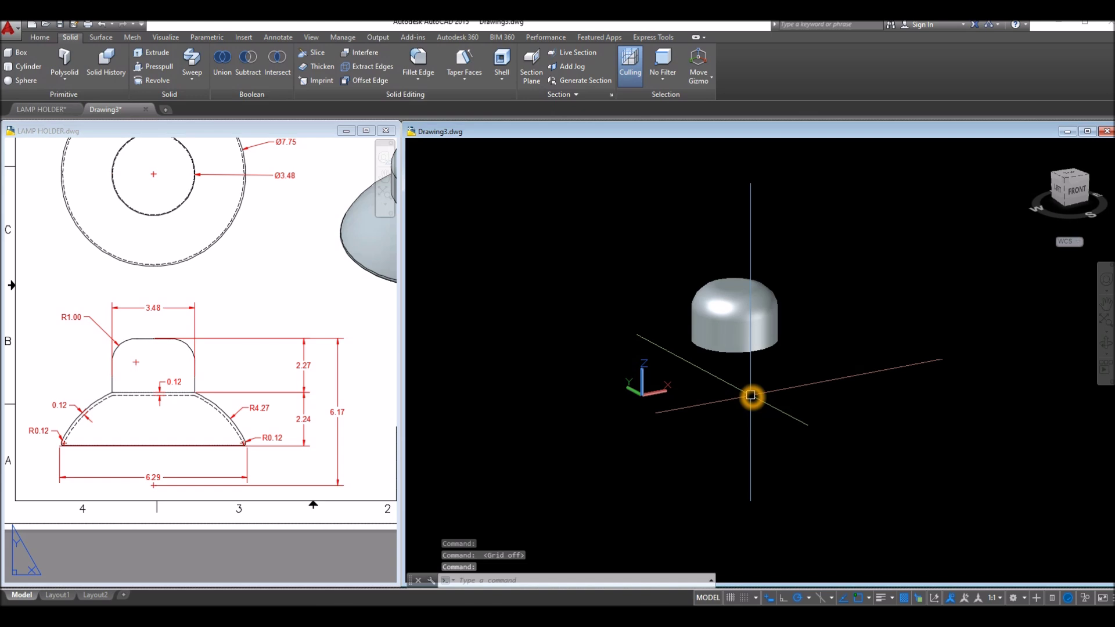
{"action": "middle_click_drag", "start_coordinate": [751, 396], "coordinate": [759, 324], "text": "shift"}
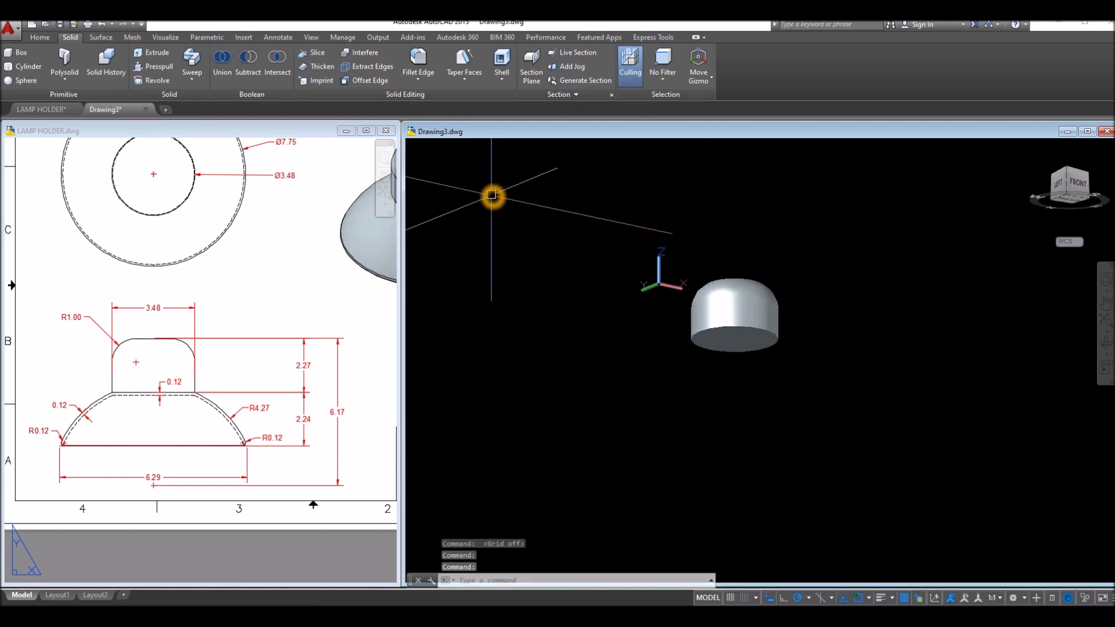
{"action": "middle_click_drag", "start_coordinate": [590, 196], "coordinate": [595, 277], "text": "shift"}
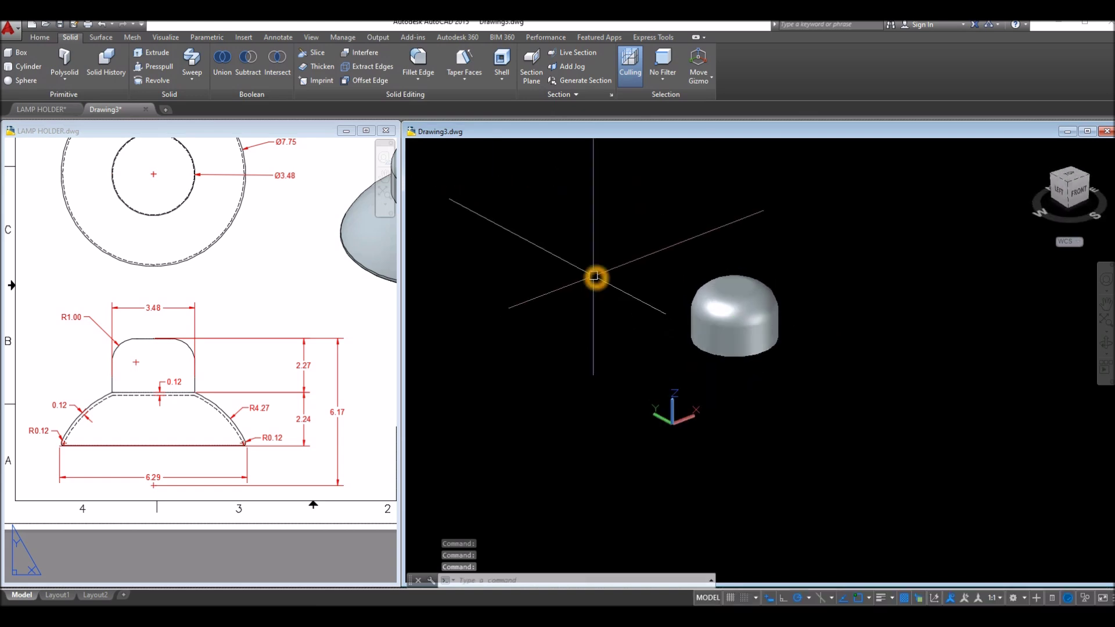
Draw a vertical line 6.17 long downward from the center of the filleted cylinder's top face
{"action": "type", "text": "l"}
{"action": "key", "text": "Return"}
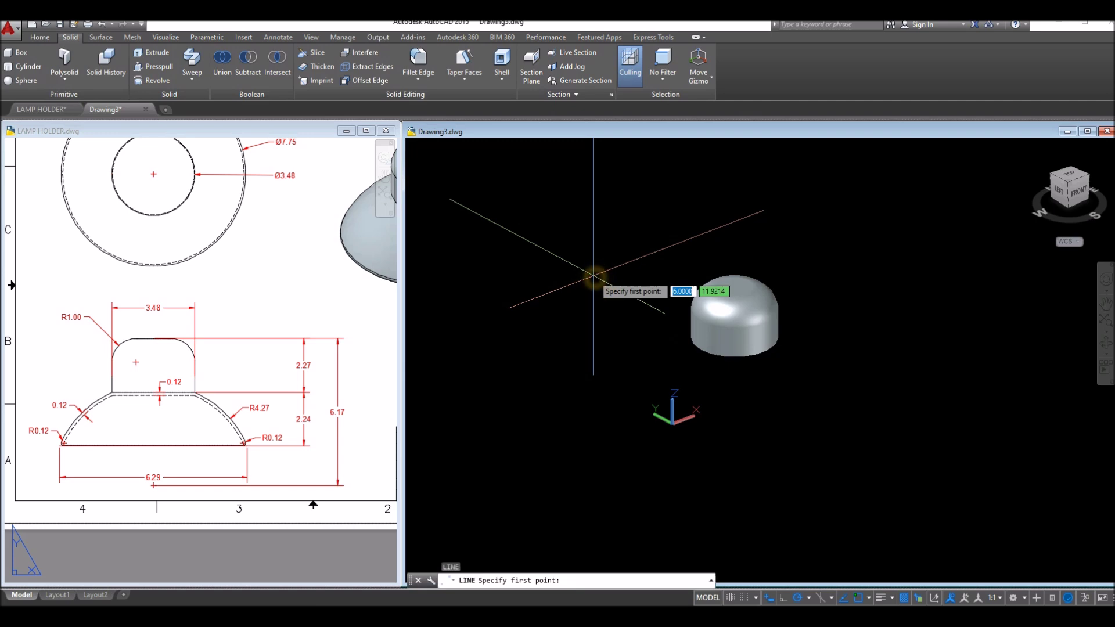
{"action": "left_click", "coordinate": [734, 289]}
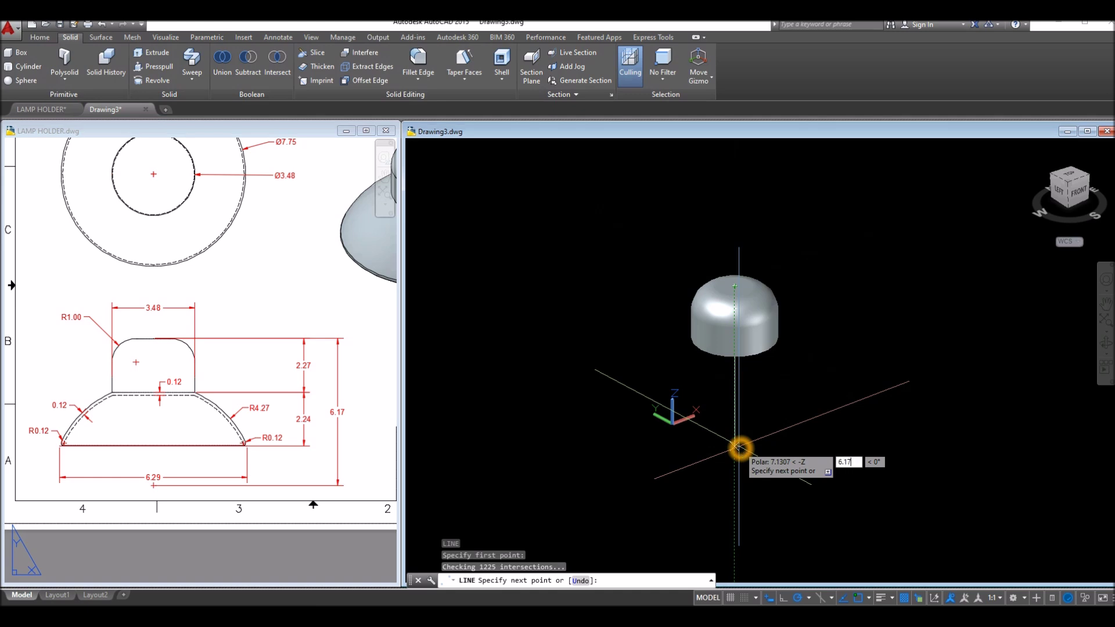
{"action": "key", "text": "Return"}
{"action": "right_click", "coordinate": [775, 392]}
{"action": "left_click", "coordinate": [787, 399]}
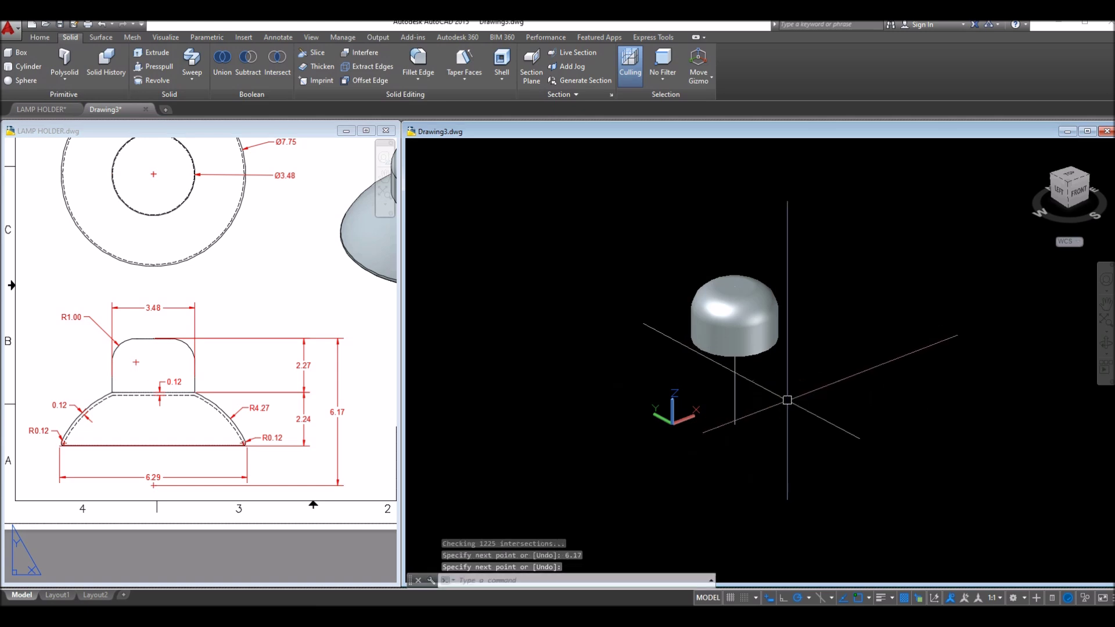
Switch to the front view and create a sphere of radius 4.27 centered on the lower endpoint of the vertical line
{"action": "left_click", "coordinate": [433, 157]}
{"action": "left_click", "coordinate": [433, 155]}
{"action": "left_click", "coordinate": [456, 226]}
{"action": "scroll", "coordinate": [552, 256], "scroll_direction": "down", "scroll_amount": 4}
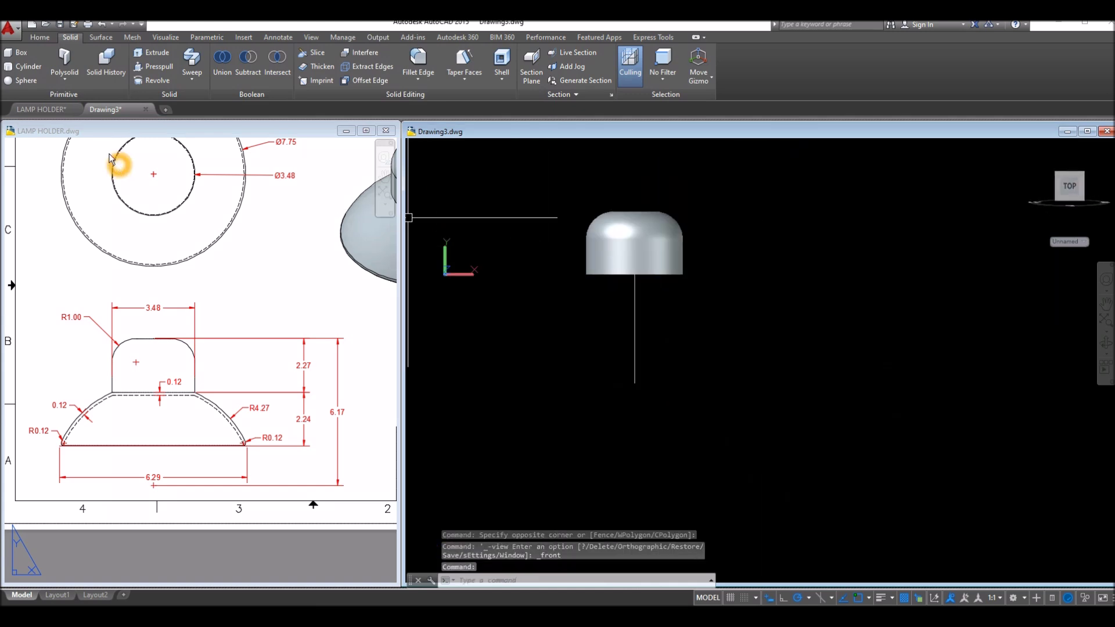
{"action": "left_click", "coordinate": [46, 40]}
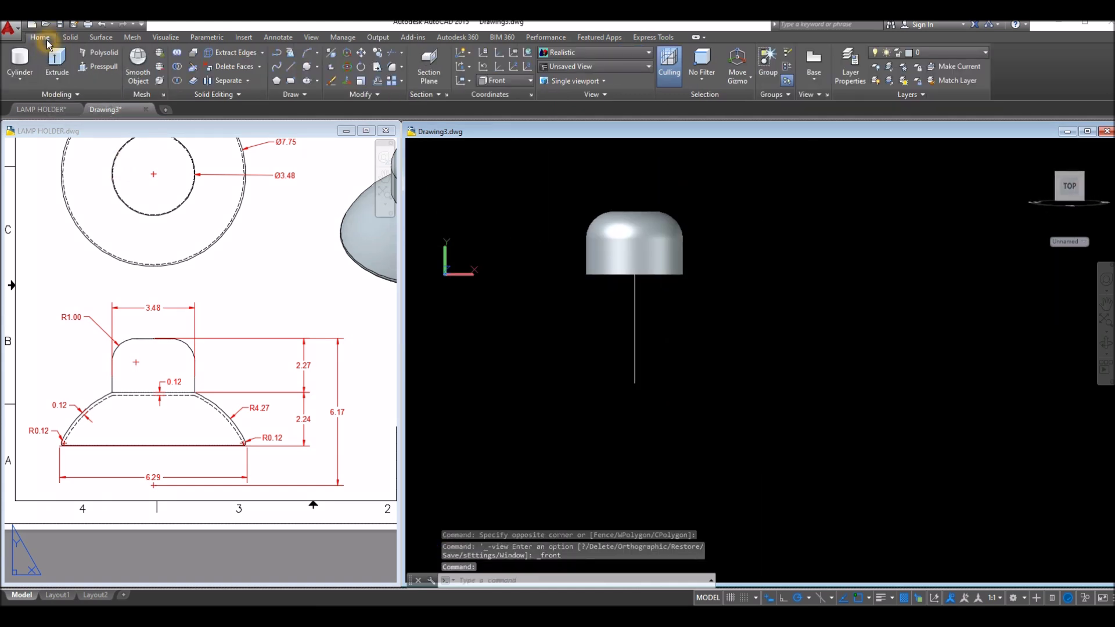
{"action": "left_click", "coordinate": [18, 82]}
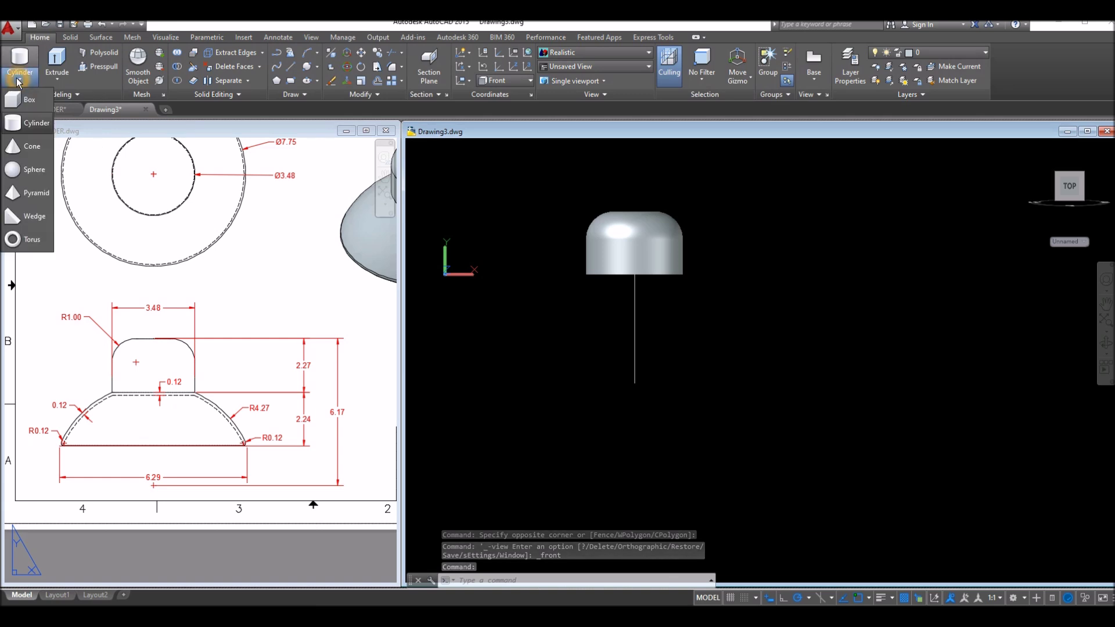
{"action": "left_click", "coordinate": [27, 173]}
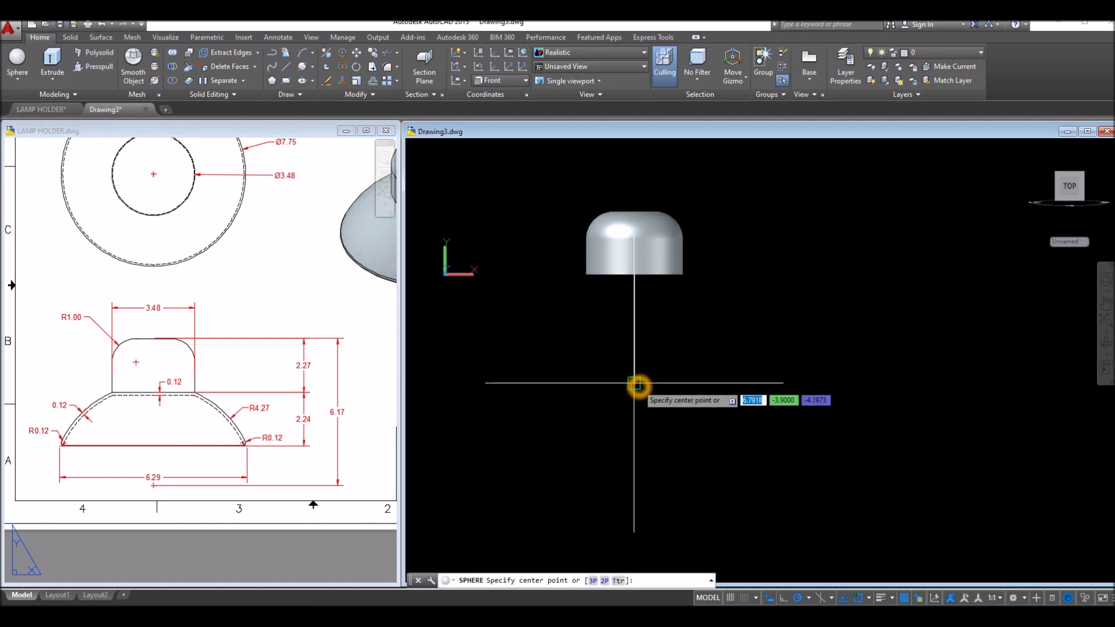
{"action": "left_click", "coordinate": [635, 384]}
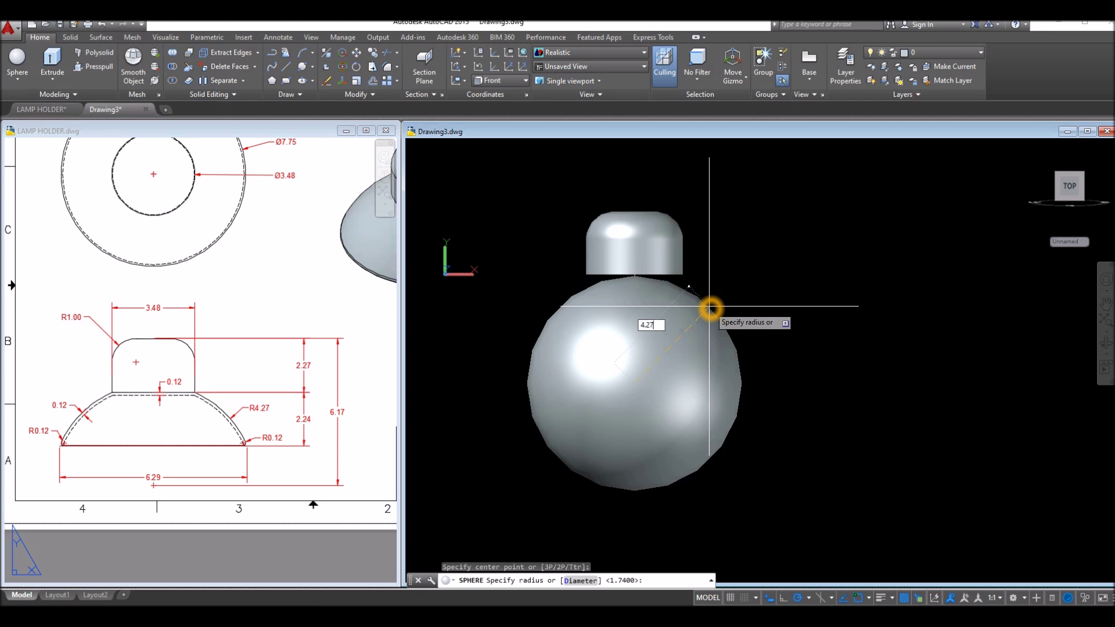
{"action": "key", "text": "Return"}
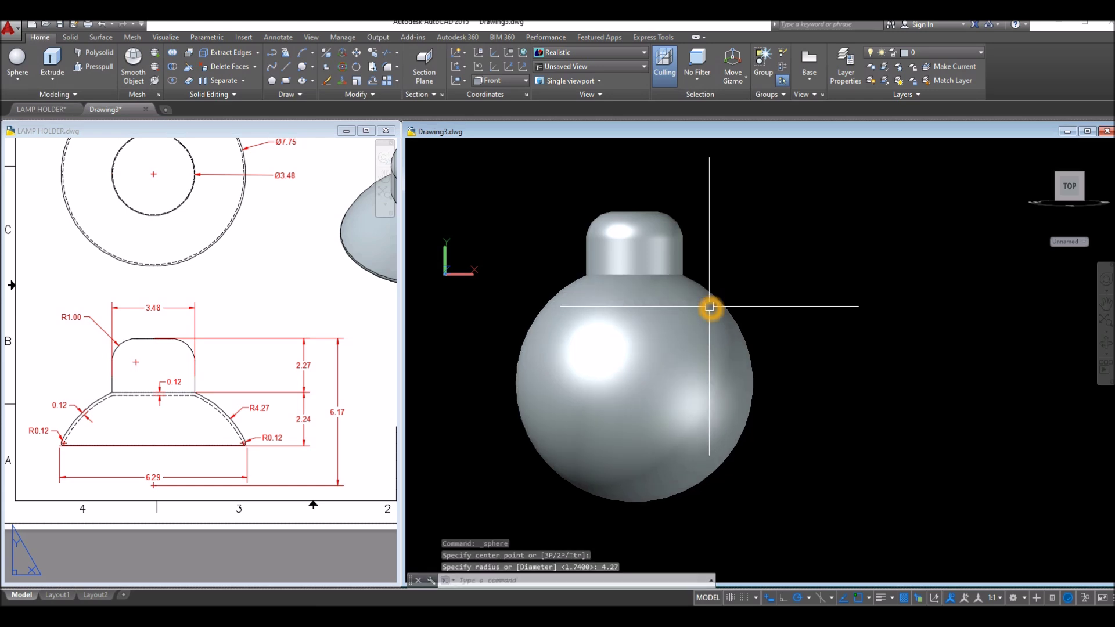
Examine the shade's large outer radius dimension in the front view of the LAMP HOLDER drawing
{"action": "left_click", "coordinate": [308, 443]}
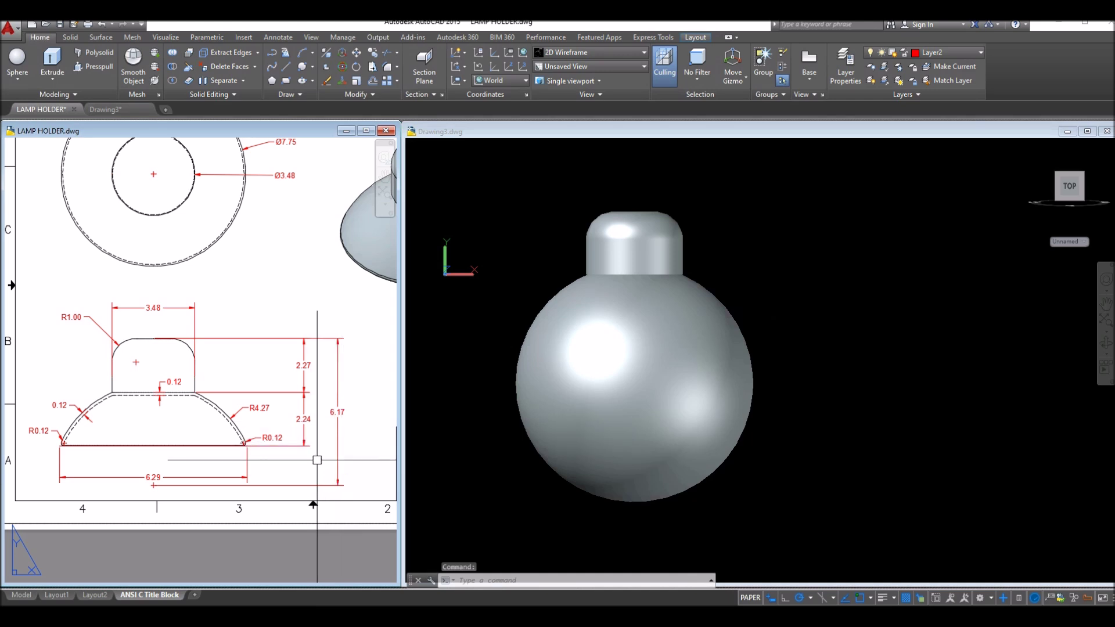
{"action": "left_click", "coordinate": [260, 408]}
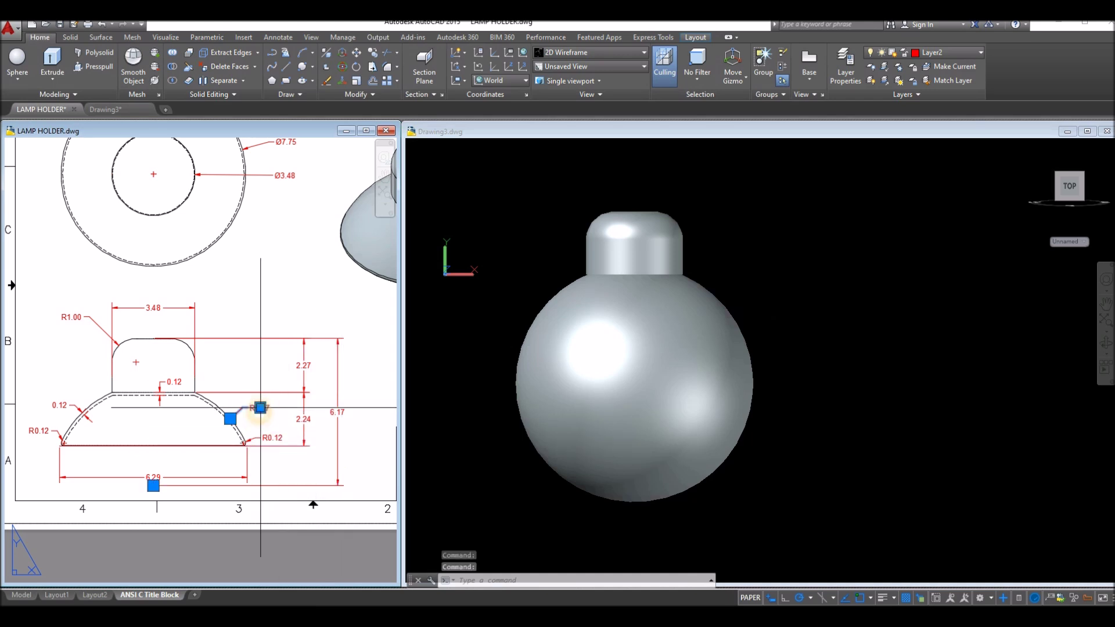
{"action": "mouse_move", "coordinate": [260, 407]}
{"action": "key", "text": "Escape"}
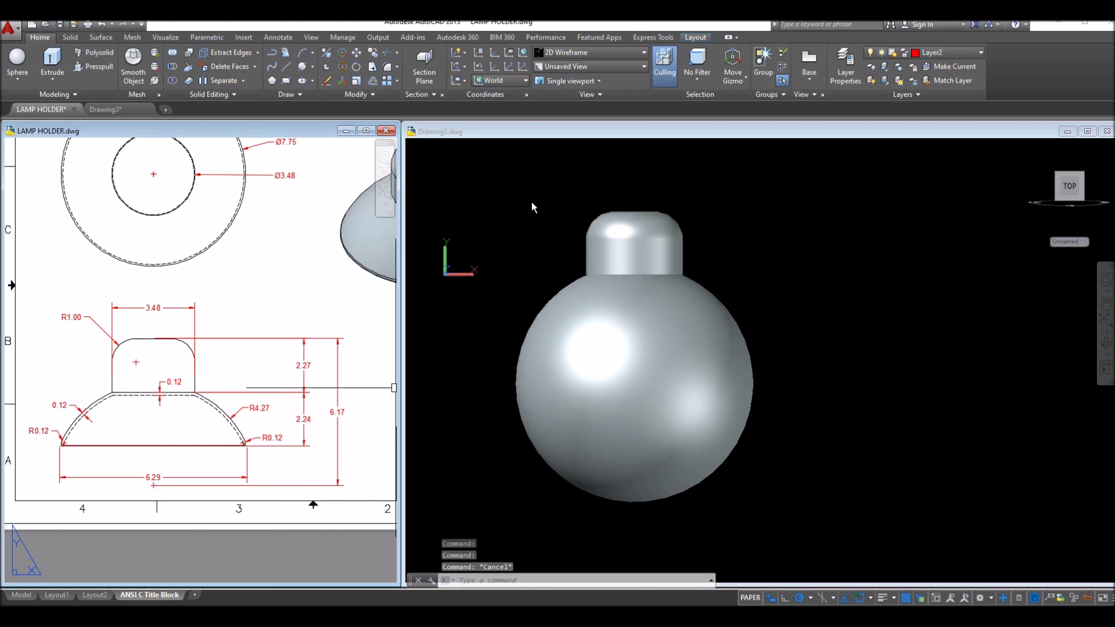
Return to the new drawing and change its visual style to Wireframe
{"action": "left_click", "coordinate": [525, 177]}
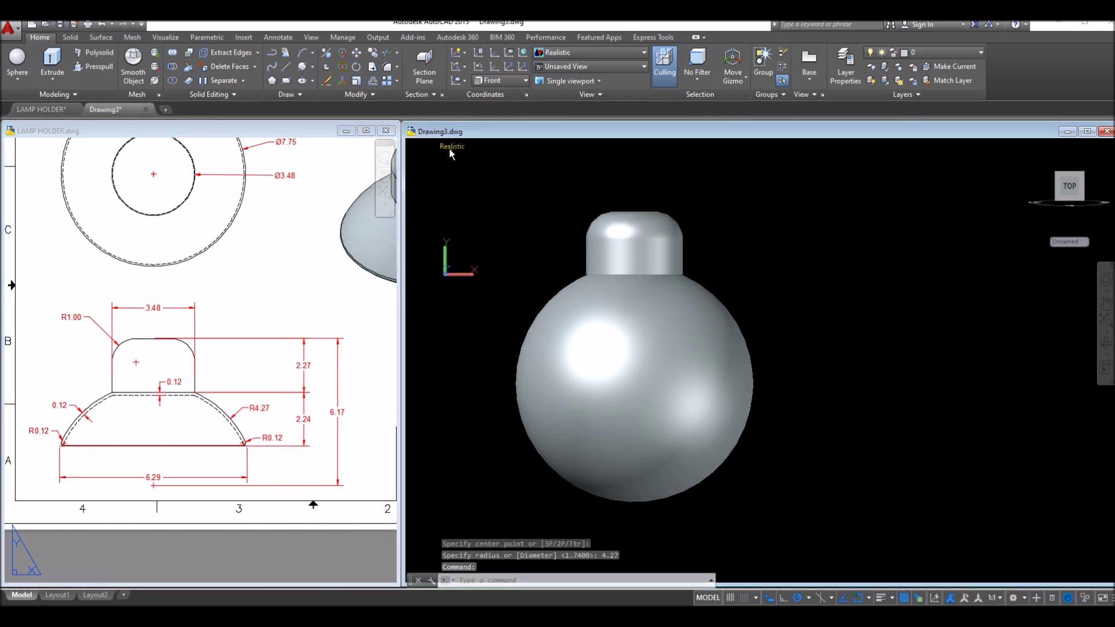
{"action": "left_click", "coordinate": [451, 152]}
{"action": "left_click", "coordinate": [496, 278]}
{"action": "right_click", "coordinate": [762, 323]}
{"action": "left_click", "coordinate": [770, 437]}
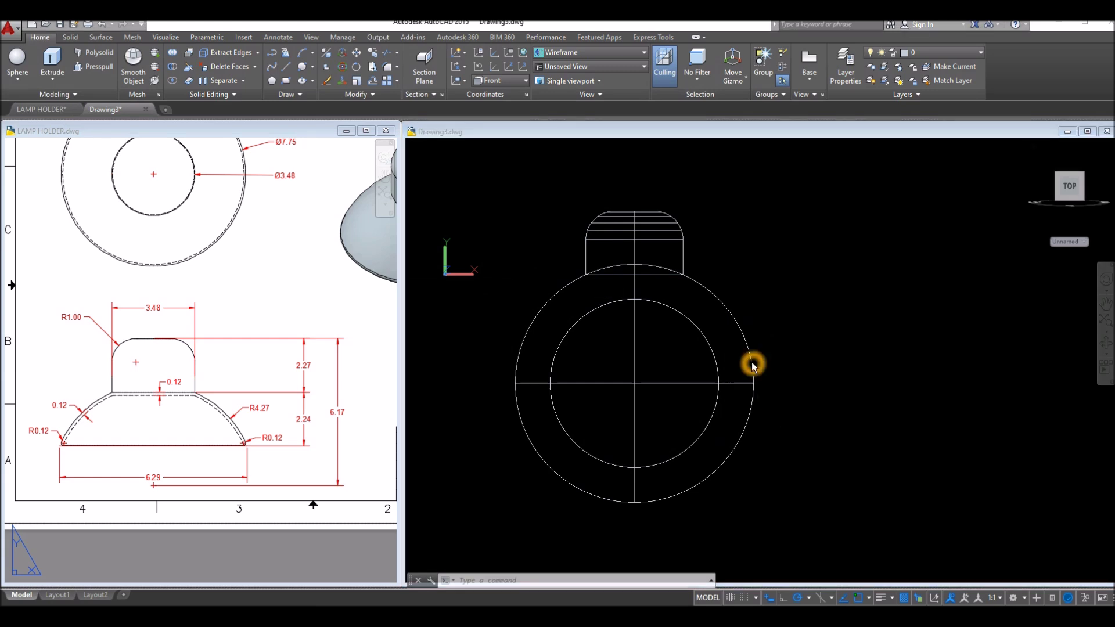
Erase the vertical construction line that located the sphere's center
{"action": "left_click", "coordinate": [752, 363]}
{"action": "left_click", "coordinate": [750, 359]}
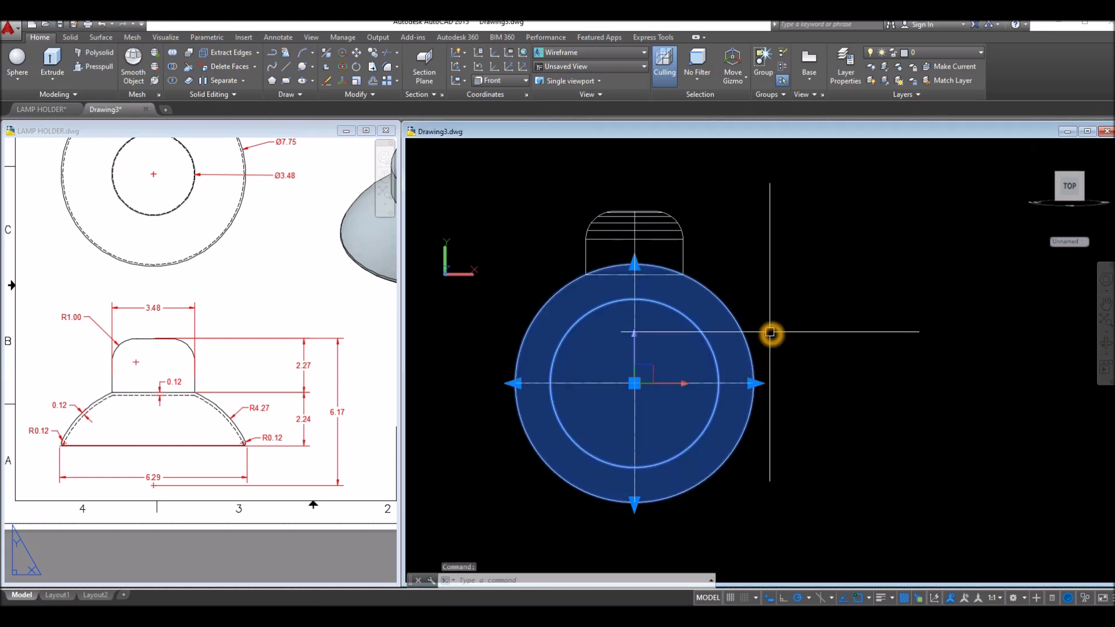
{"action": "key", "text": "Delete"}
{"action": "key", "text": "Escape"}
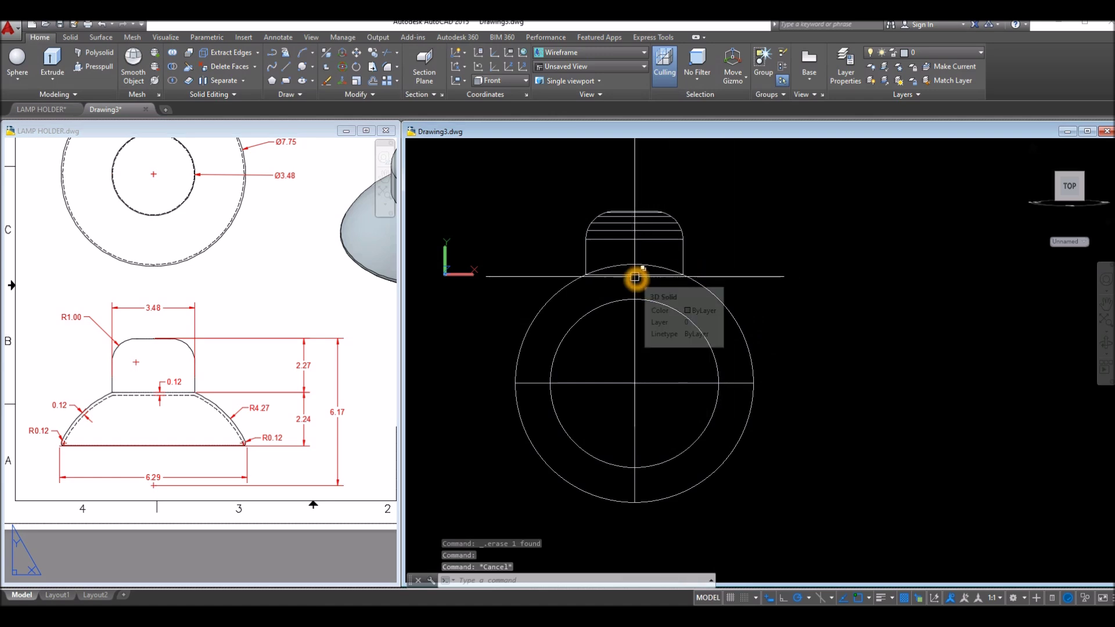
Draw a horizontal line outward from the cap's lower corner, where it meets the sphere, extending past the sphere's edge
{"action": "left_click", "coordinate": [794, 261]}
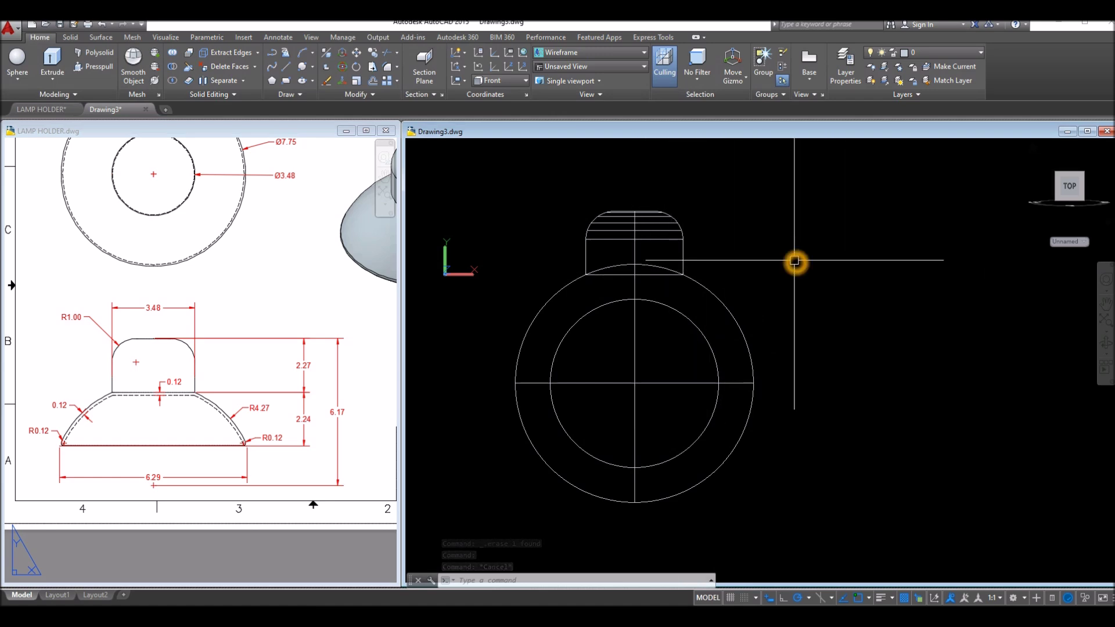
{"action": "key", "text": "Return"}
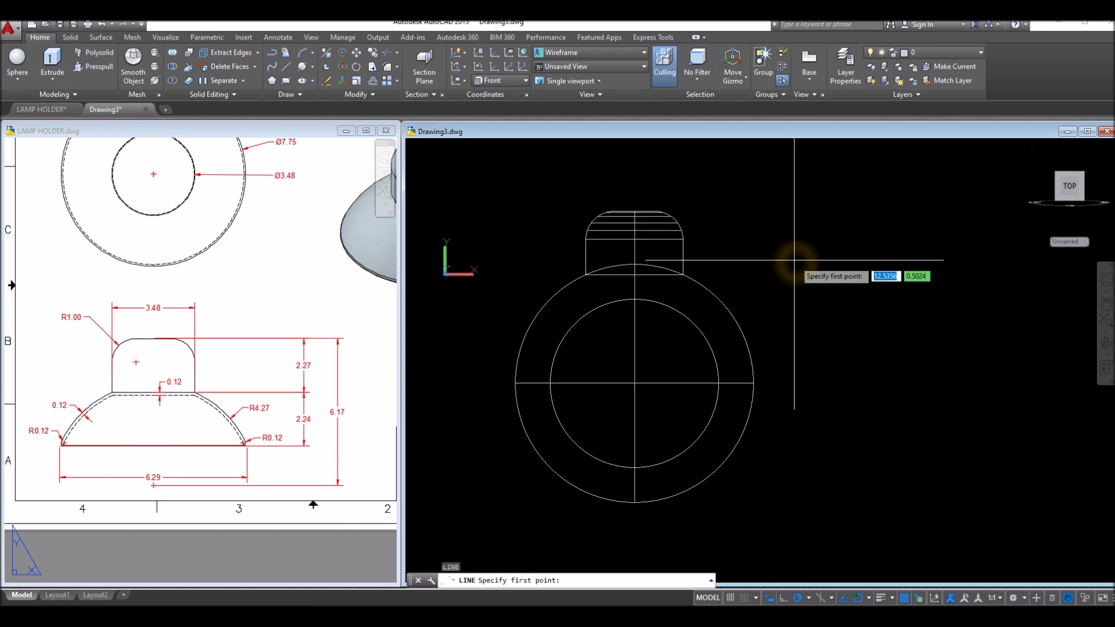
{"action": "left_click", "coordinate": [681, 276]}
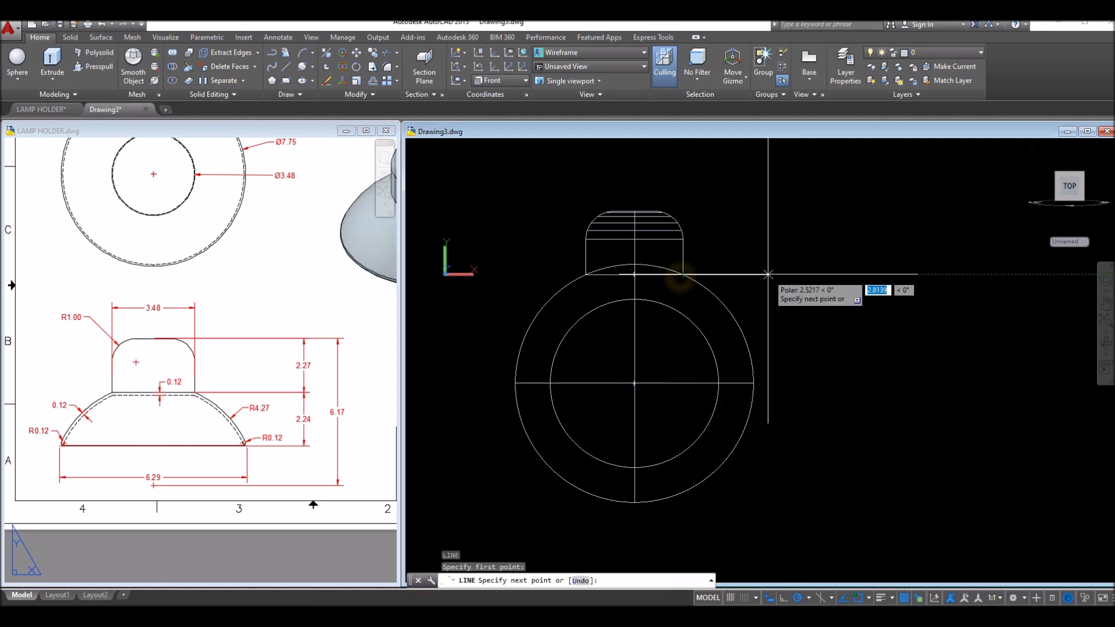
{"action": "left_click", "coordinate": [835, 274]}
{"action": "right_click", "coordinate": [835, 239]}
{"action": "left_click", "coordinate": [873, 250]}
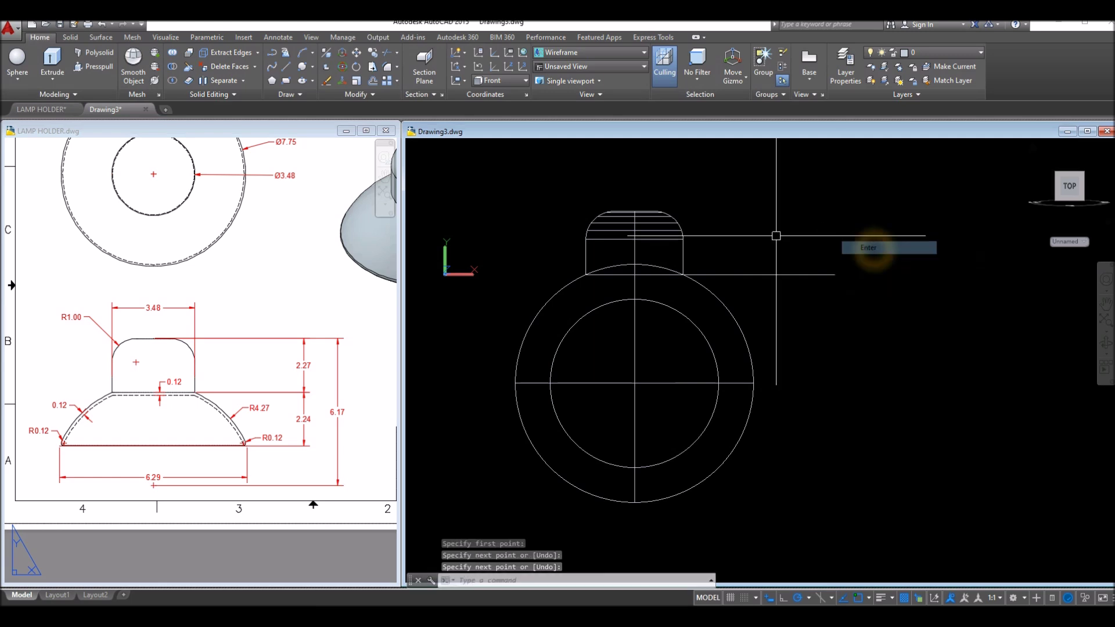
Slice the sphere horizontally along the construction line at the cap's base with Ortho on, keeping the portion below the cap
{"action": "left_click", "coordinate": [71, 37]}
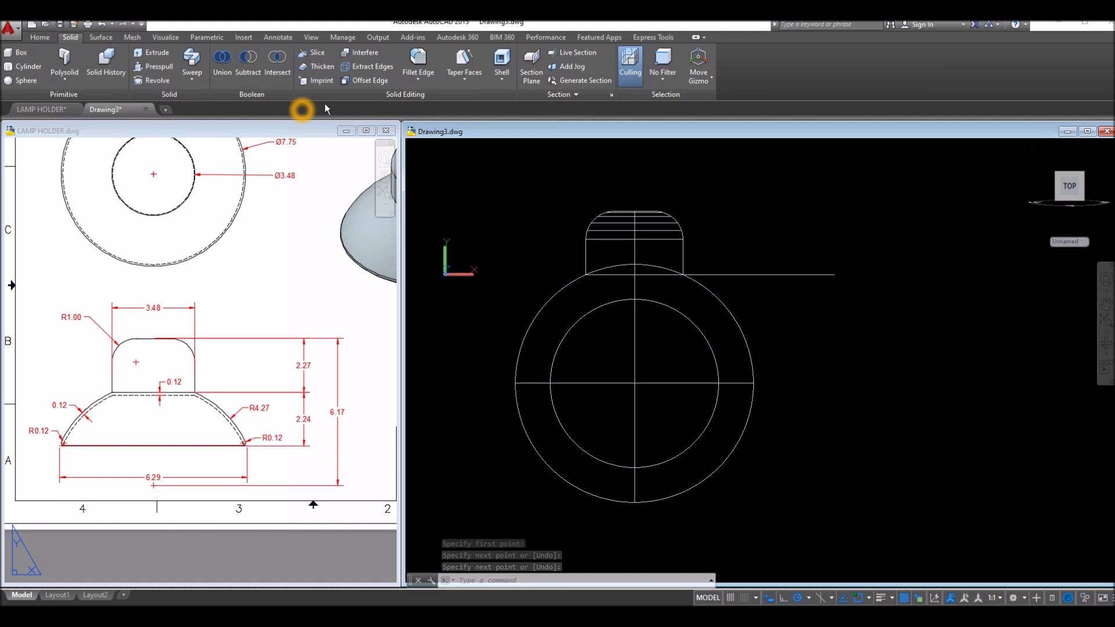
{"action": "left_click", "coordinate": [314, 57]}
{"action": "left_click", "coordinate": [735, 323]}
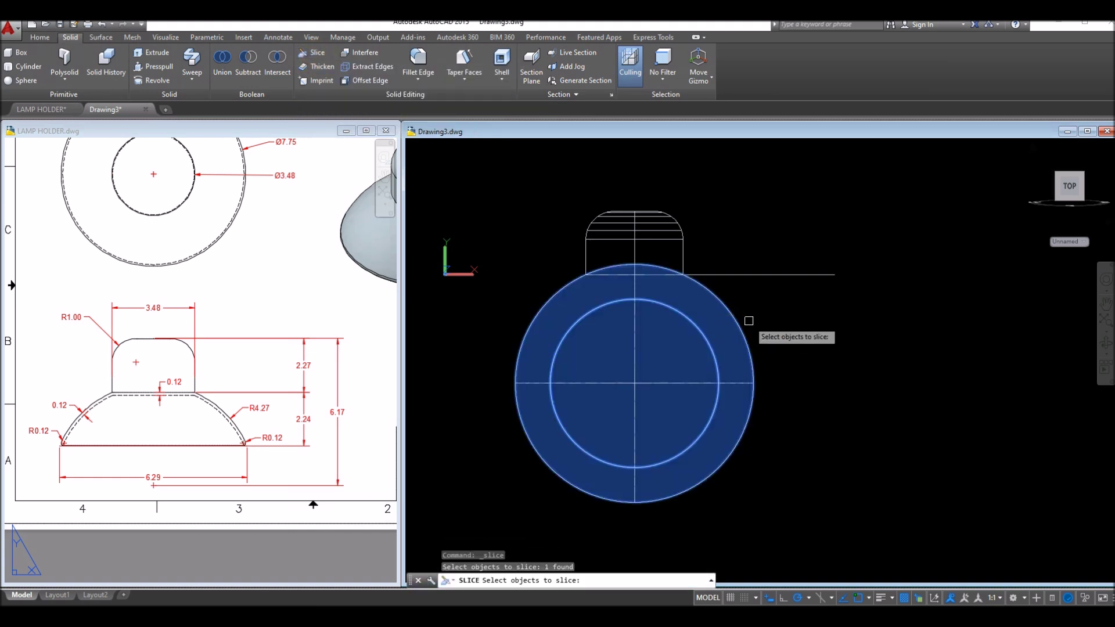
{"action": "key", "text": "Return"}
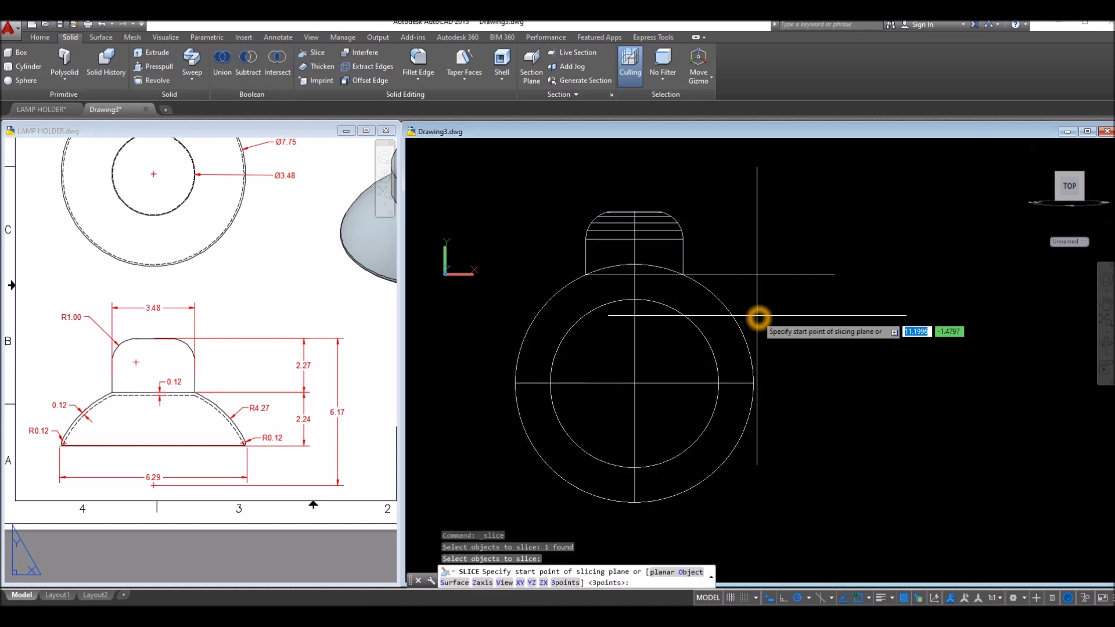
{"action": "left_click", "coordinate": [834, 274]}
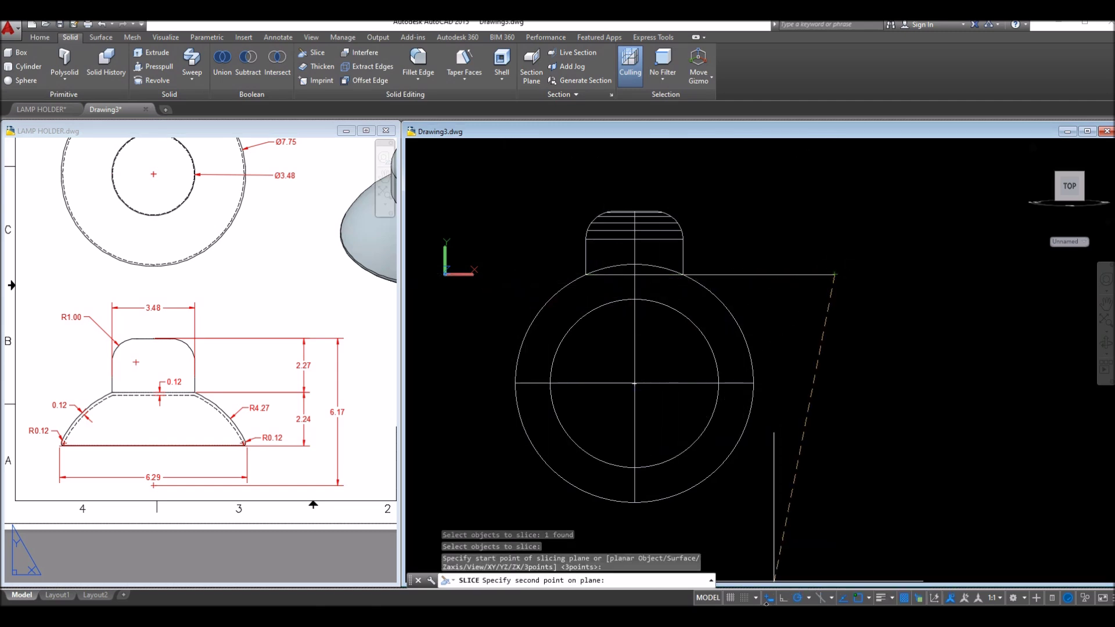
{"action": "left_click", "coordinate": [785, 600]}
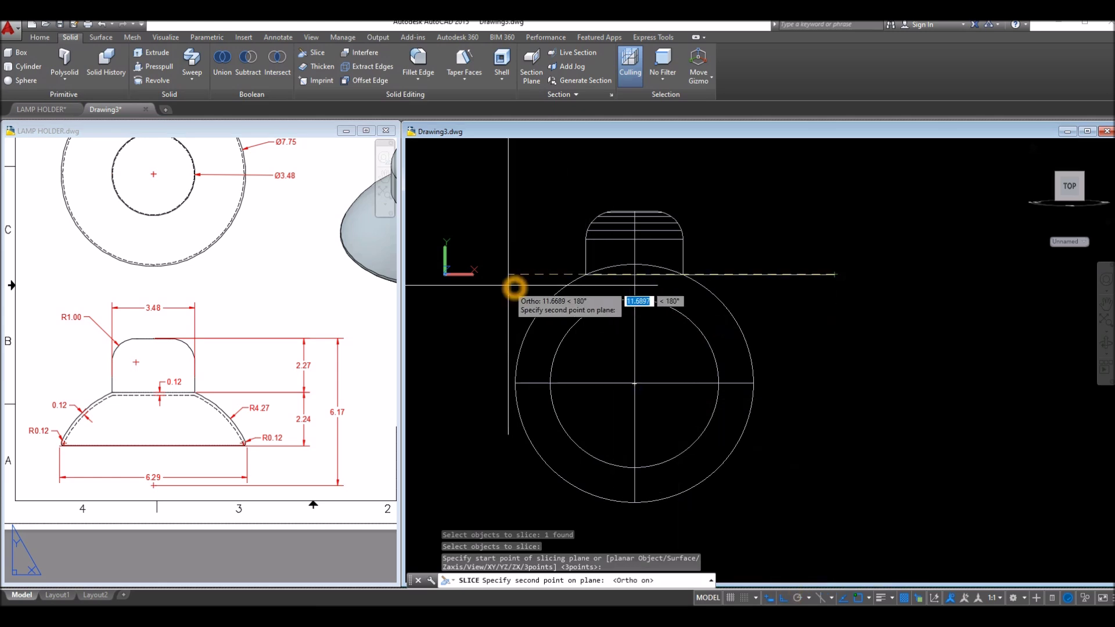
{"action": "left_click", "coordinate": [491, 283]}
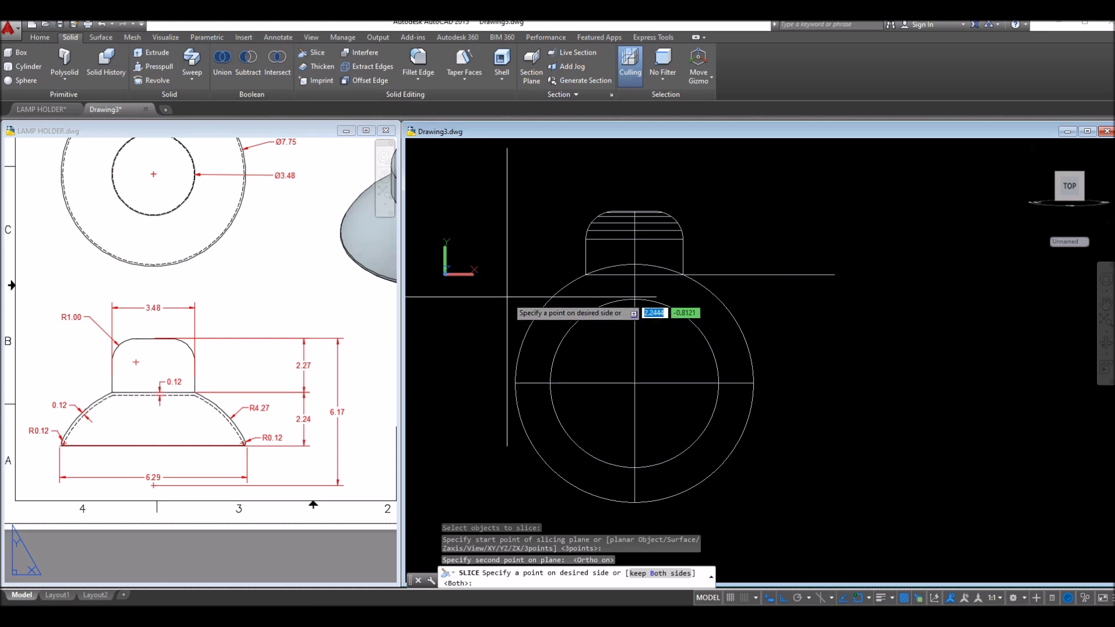
{"action": "key", "text": "Return"}
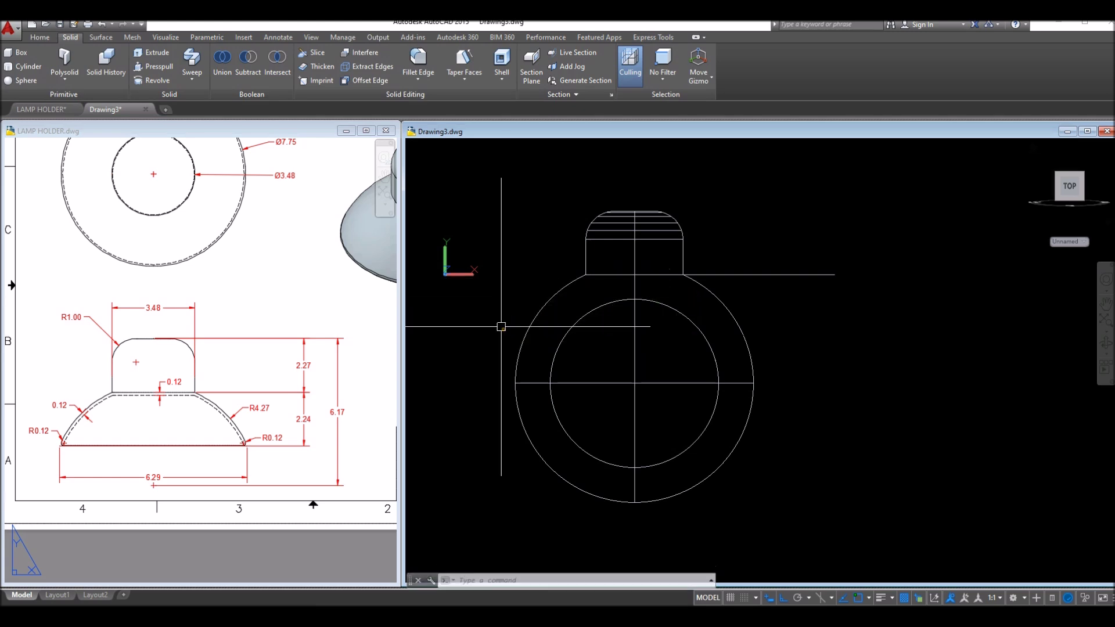
{"action": "left_click", "coordinate": [751, 351]}
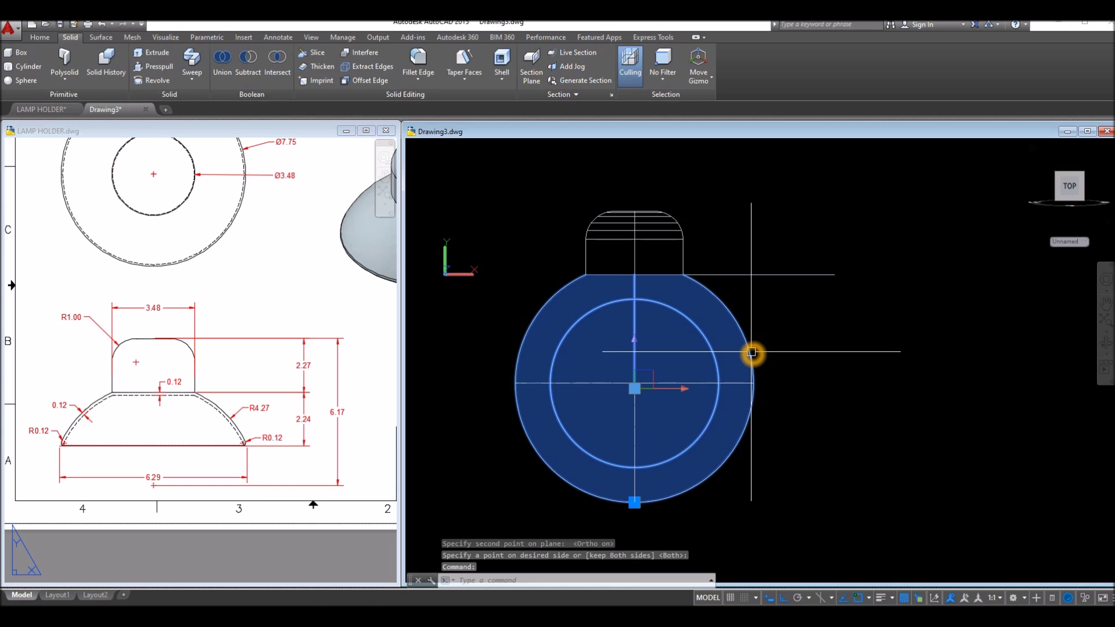
{"action": "key", "text": "Escape"}
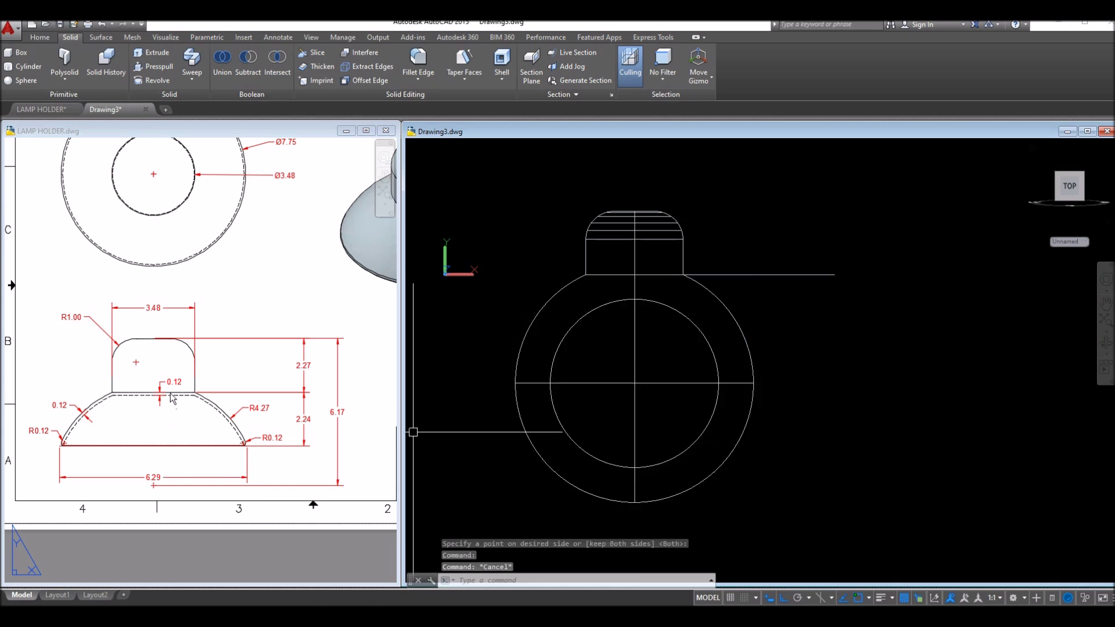
Change the visual style to X-ray and inspect the sliced sphere beneath the cap from an angled view
{"action": "middle_click_drag", "start_coordinate": [683, 446], "coordinate": [737, 443], "text": "shift"}
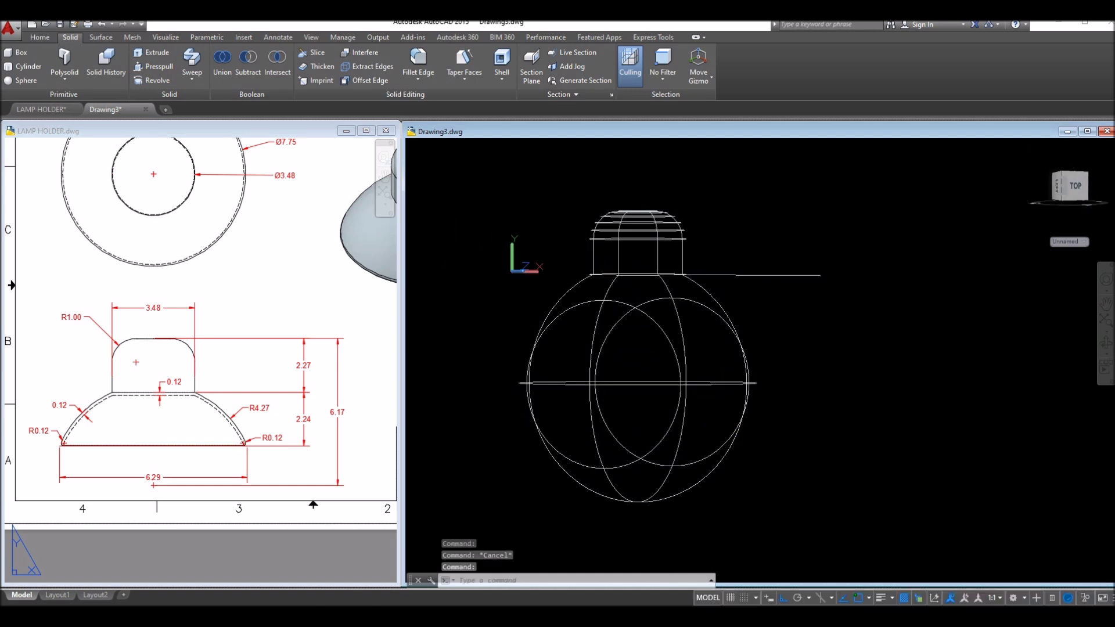
{"action": "left_click", "coordinate": [454, 154]}
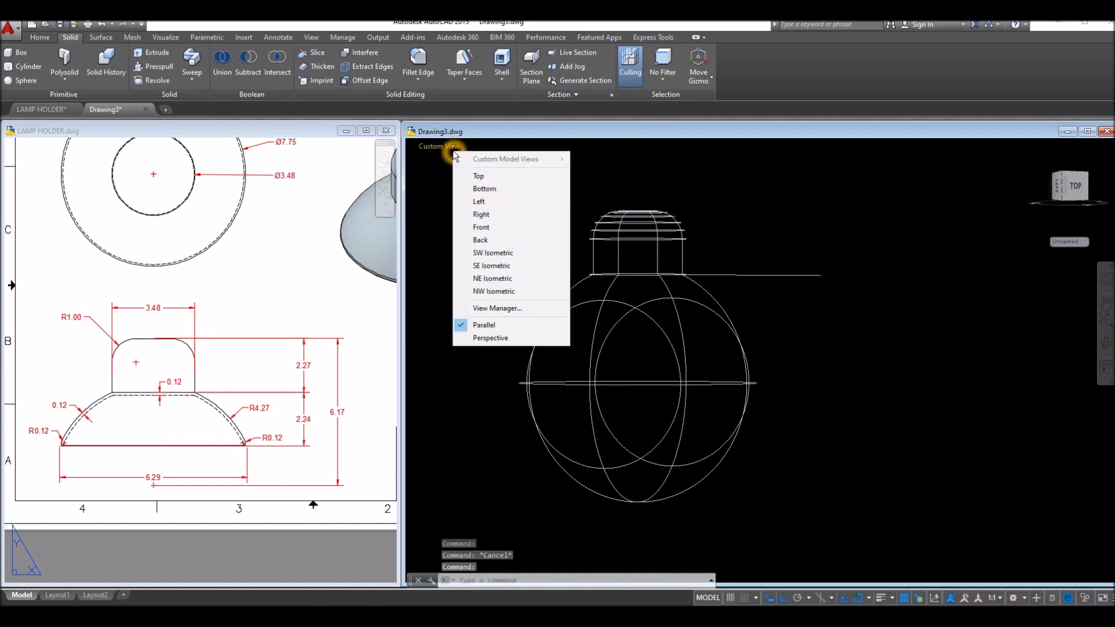
{"action": "left_click", "coordinate": [426, 142]}
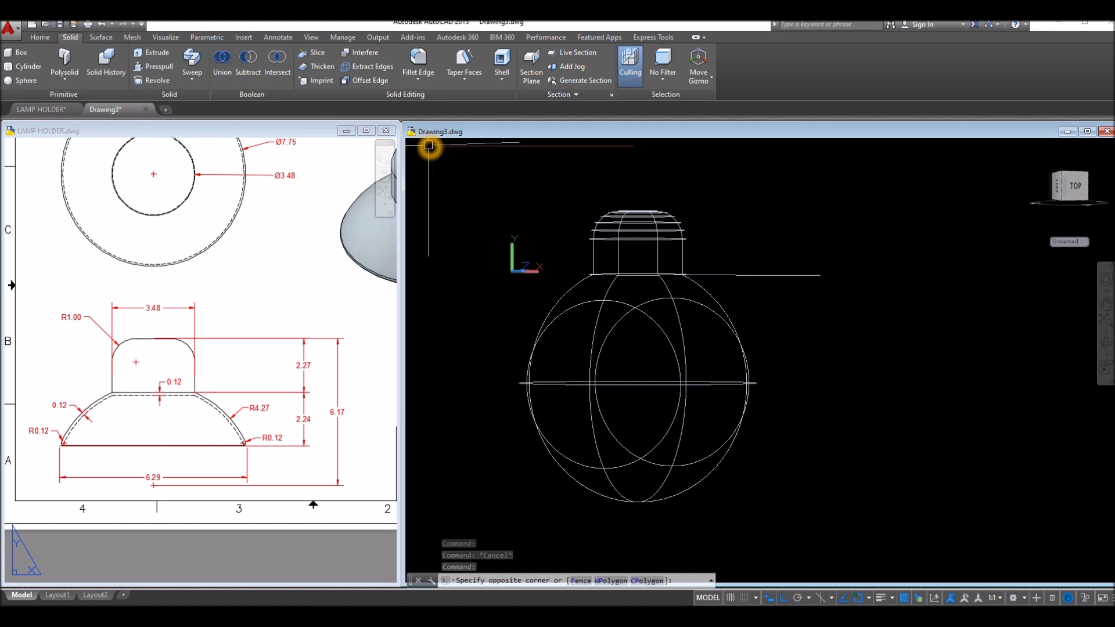
{"action": "left_click", "coordinate": [439, 147]}
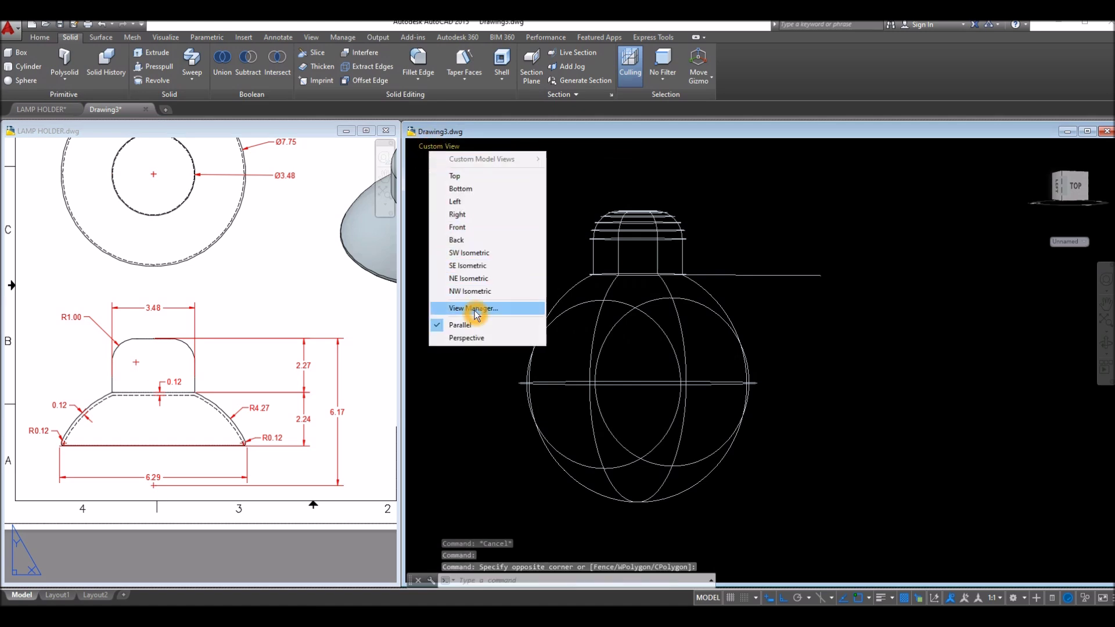
{"action": "left_click", "coordinate": [478, 151]}
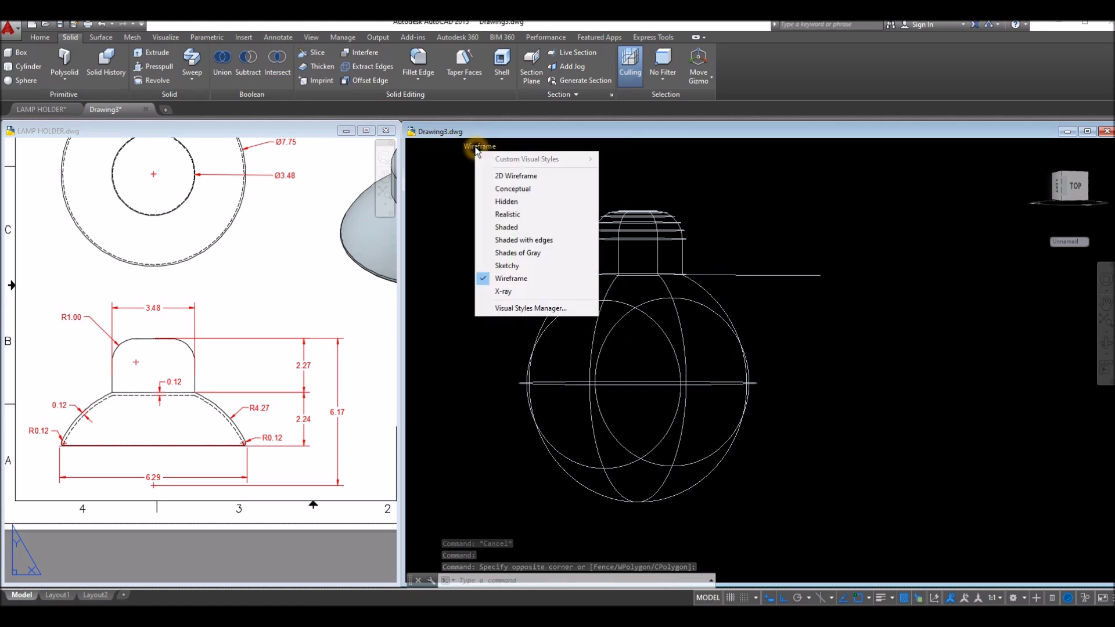
{"action": "left_click", "coordinate": [511, 290]}
{"action": "middle_click_drag", "start_coordinate": [511, 290], "coordinate": [645, 267], "text": "shift"}
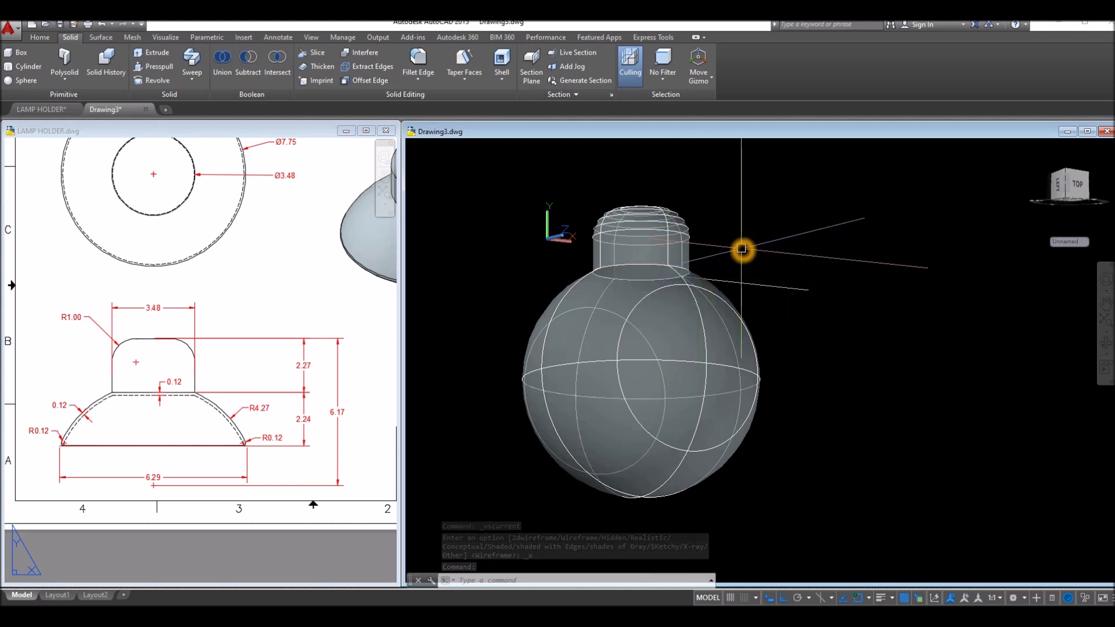
Draw a 2.24 vertical line down from the center of the cap's base and erase the horizontal construction line beside the cap
{"action": "type", "text": "line"}
{"action": "key", "text": "Return"}
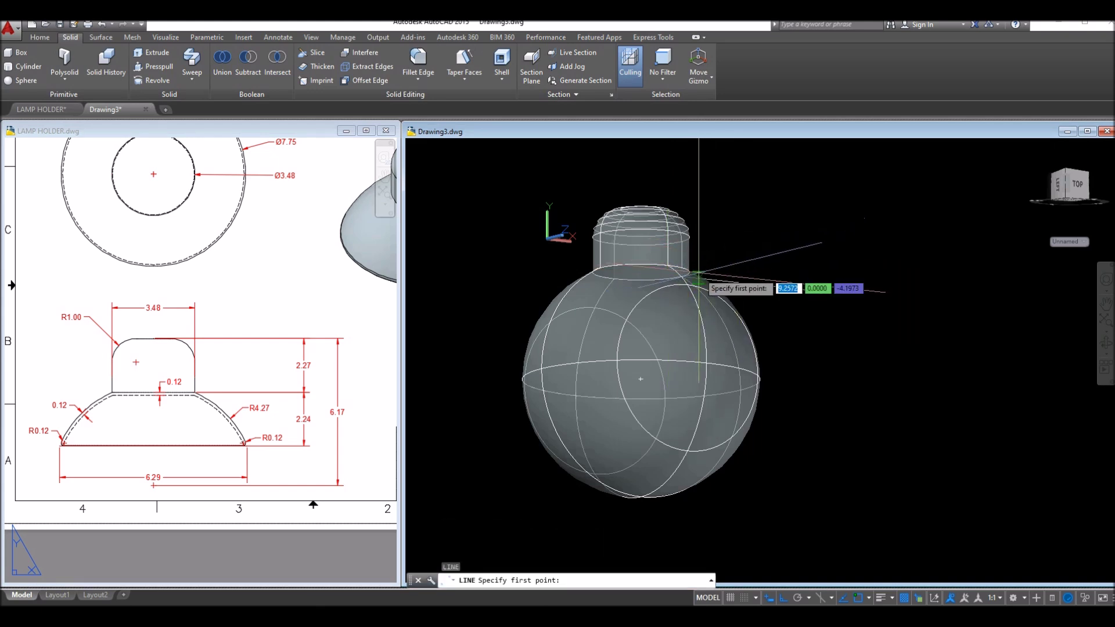
{"action": "left_click", "coordinate": [641, 278]}
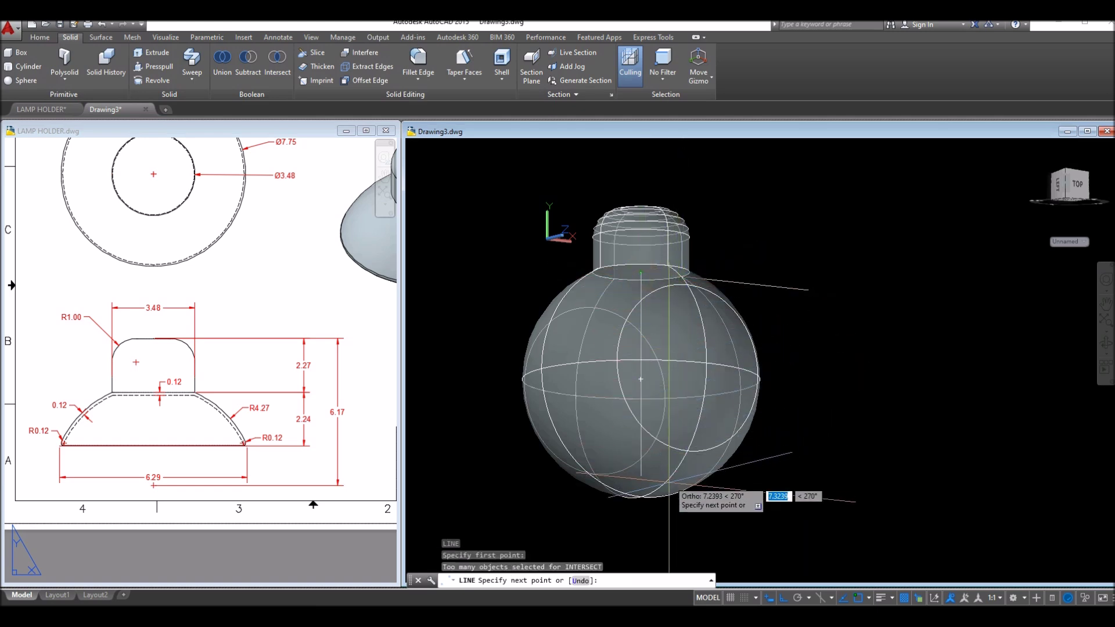
{"action": "left_click", "coordinate": [670, 519]}
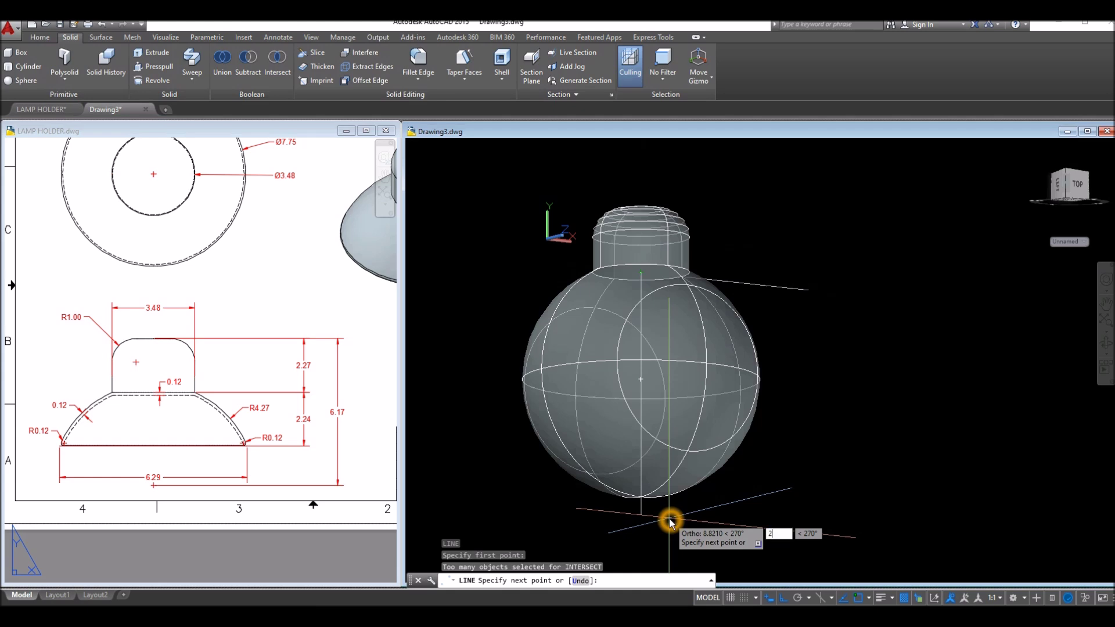
{"action": "key", "text": "Return"}
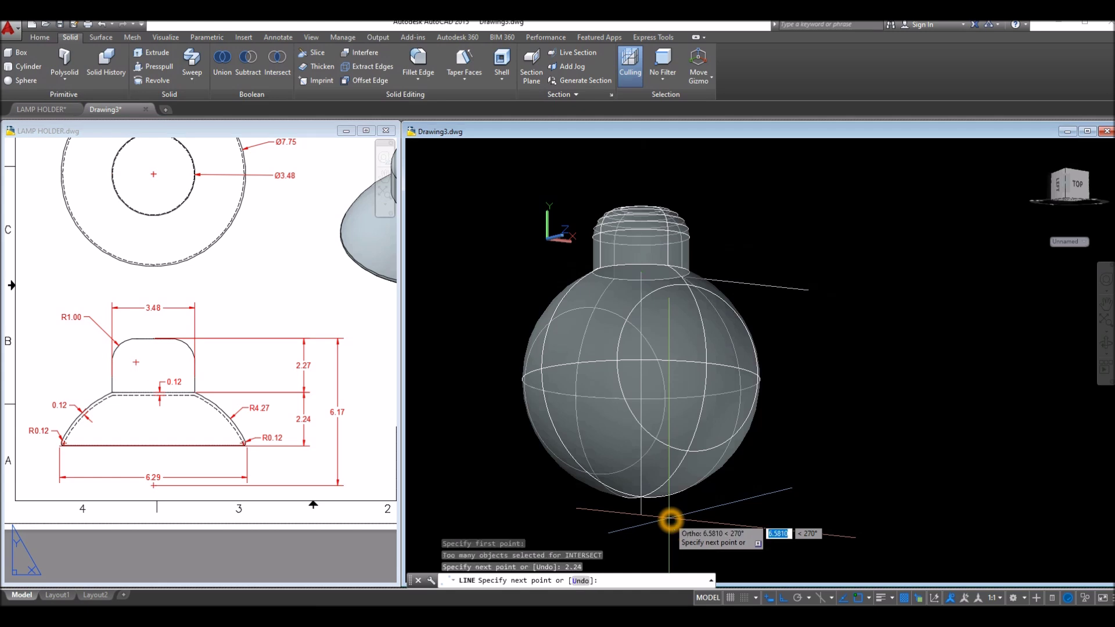
{"action": "right_click", "coordinate": [790, 337]}
{"action": "left_click", "coordinate": [804, 341]}
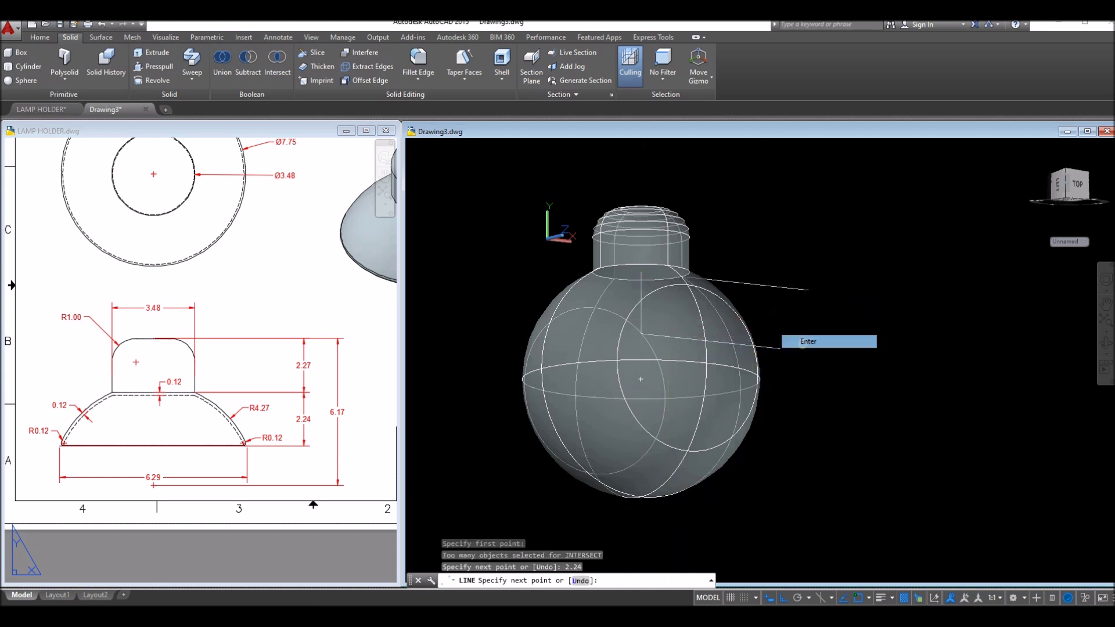
{"action": "left_click", "coordinate": [766, 287]}
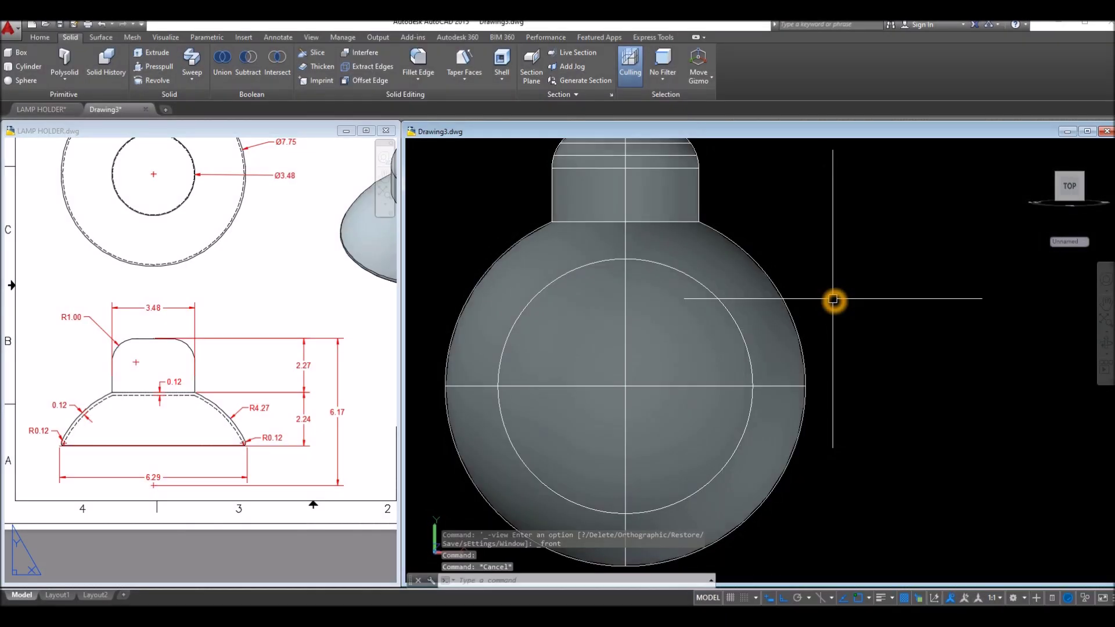
In the front view, draw a horizontal line from the vertical line's lower end, extending past the sphere's edge
{"action": "type", "text": "l"}
{"action": "key", "text": "Return"}
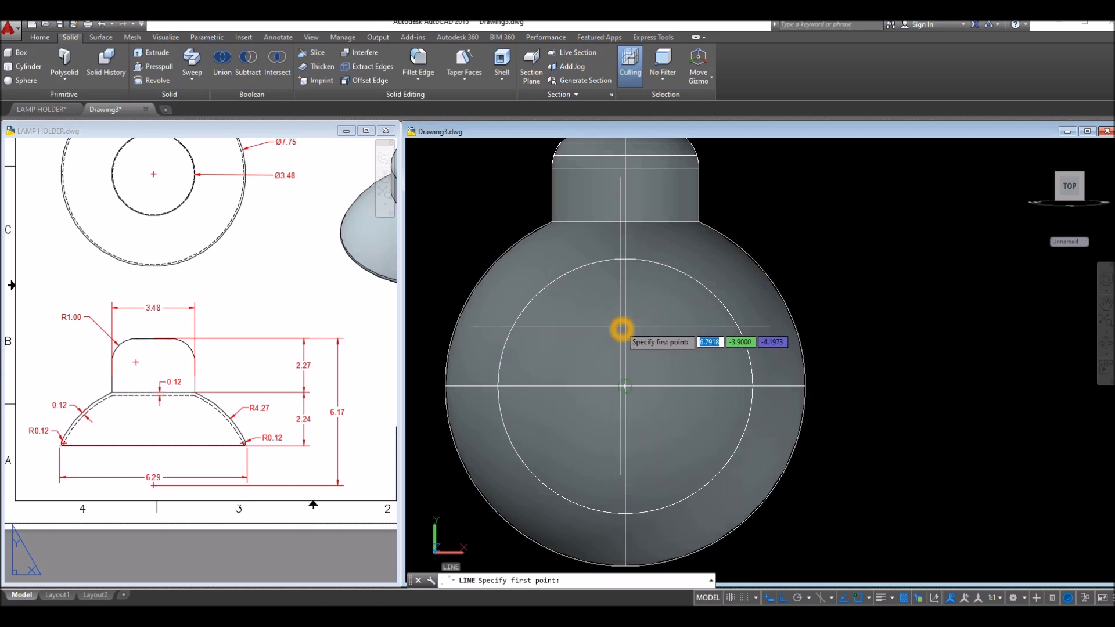
{"action": "left_click", "coordinate": [626, 315]}
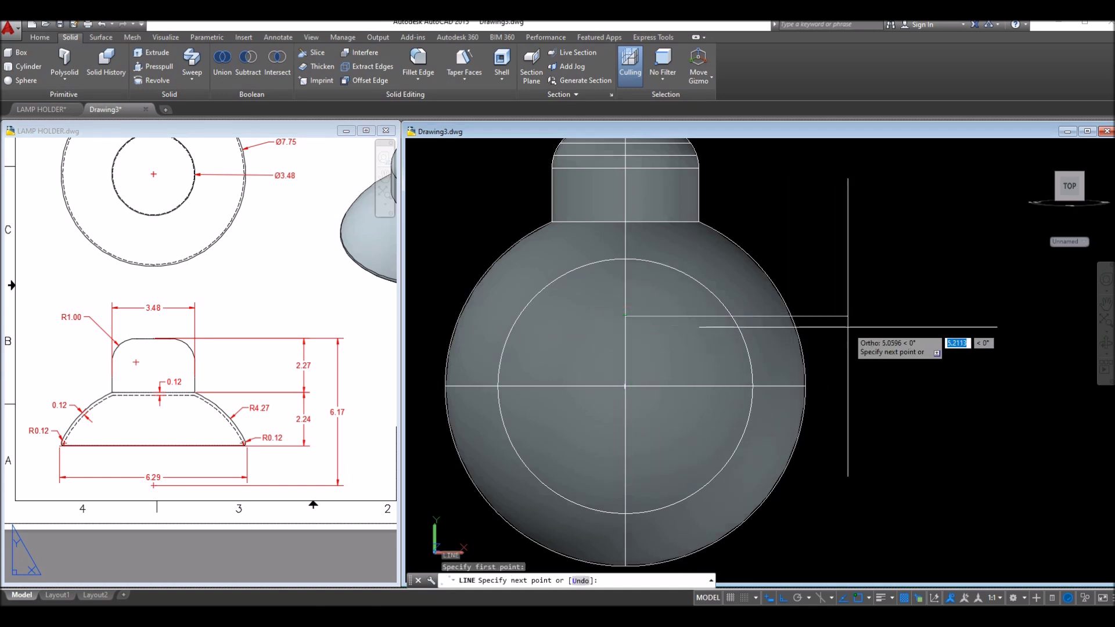
{"action": "left_click", "coordinate": [917, 323]}
{"action": "right_click", "coordinate": [917, 323]}
{"action": "left_click", "coordinate": [928, 326]}
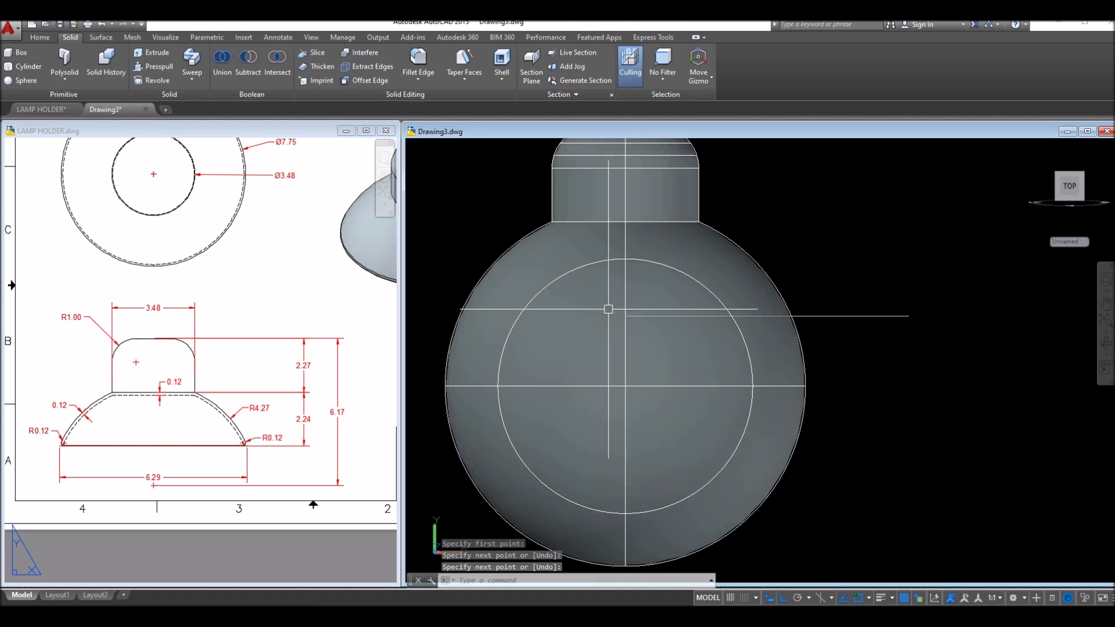
Slice the sphere along the new horizontal line, keeping the portion adjoining the cap, and erase that construction line
{"action": "left_click", "coordinate": [314, 53]}
{"action": "left_click", "coordinate": [743, 281]}
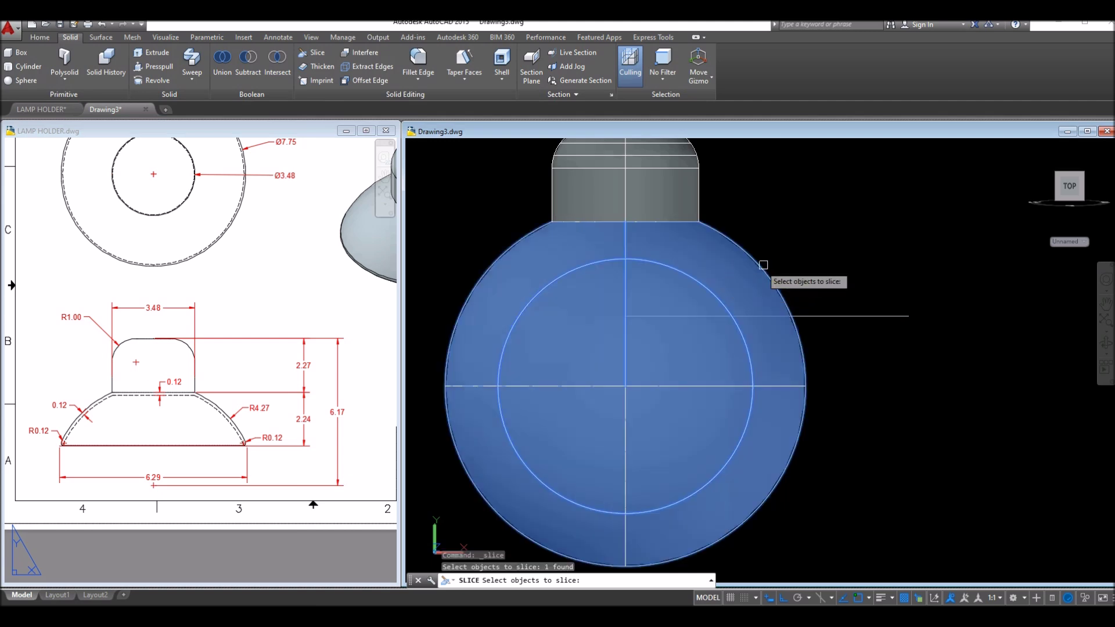
{"action": "key", "text": "Return"}
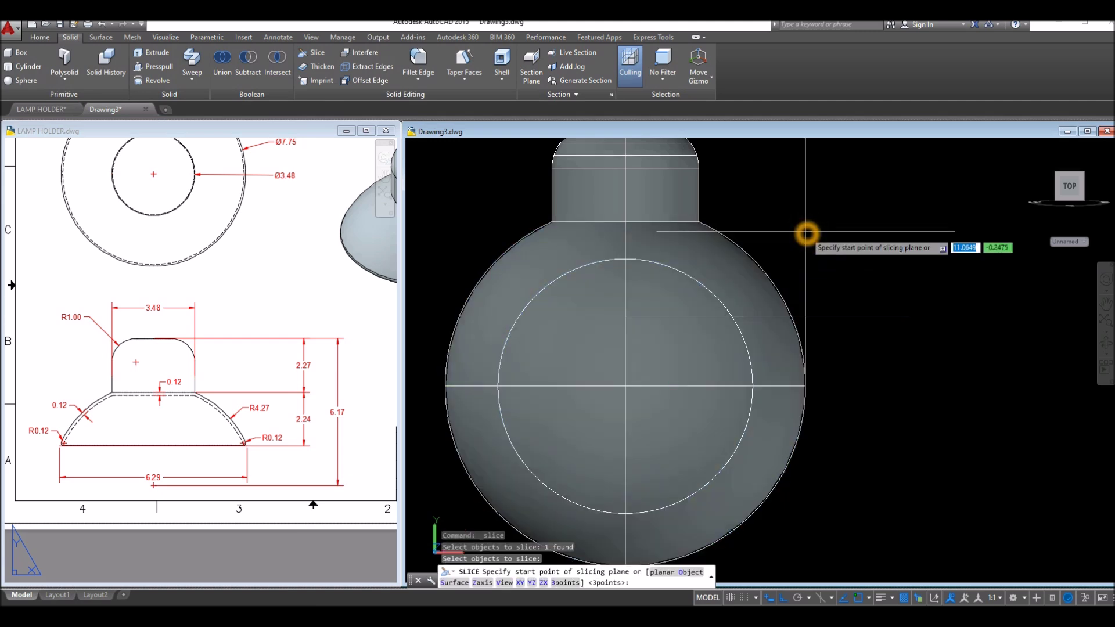
{"action": "left_click", "coordinate": [910, 316]}
{"action": "middle_click_drag", "start_coordinate": [580, 349], "coordinate": [703, 334]}
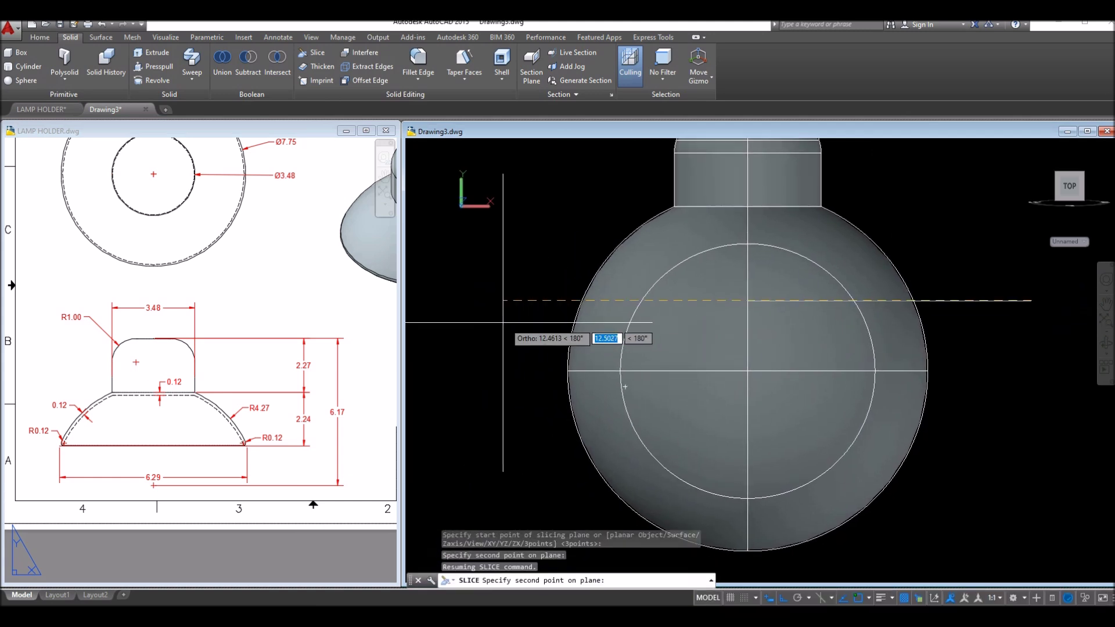
{"action": "left_click", "coordinate": [448, 301]}
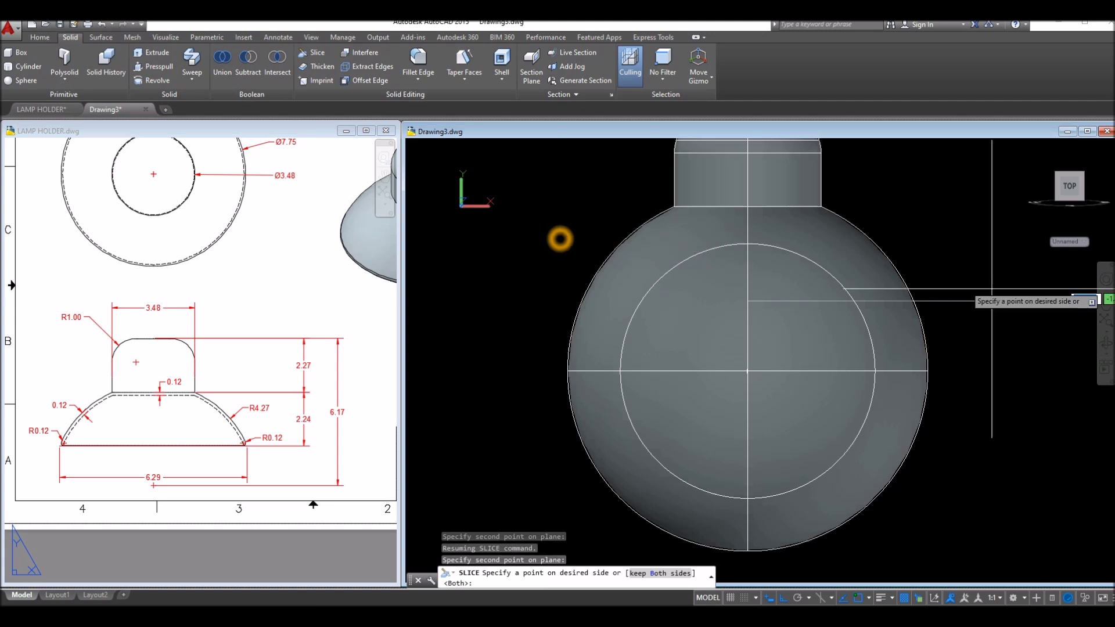
{"action": "left_click", "coordinate": [561, 239]}
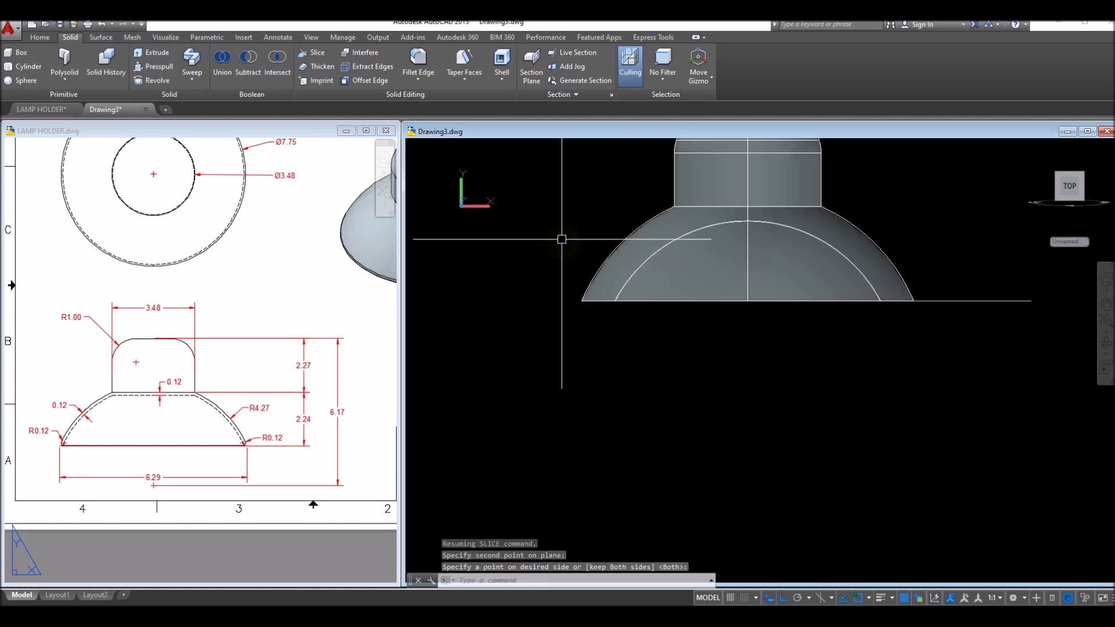
{"action": "left_click", "coordinate": [902, 300]}
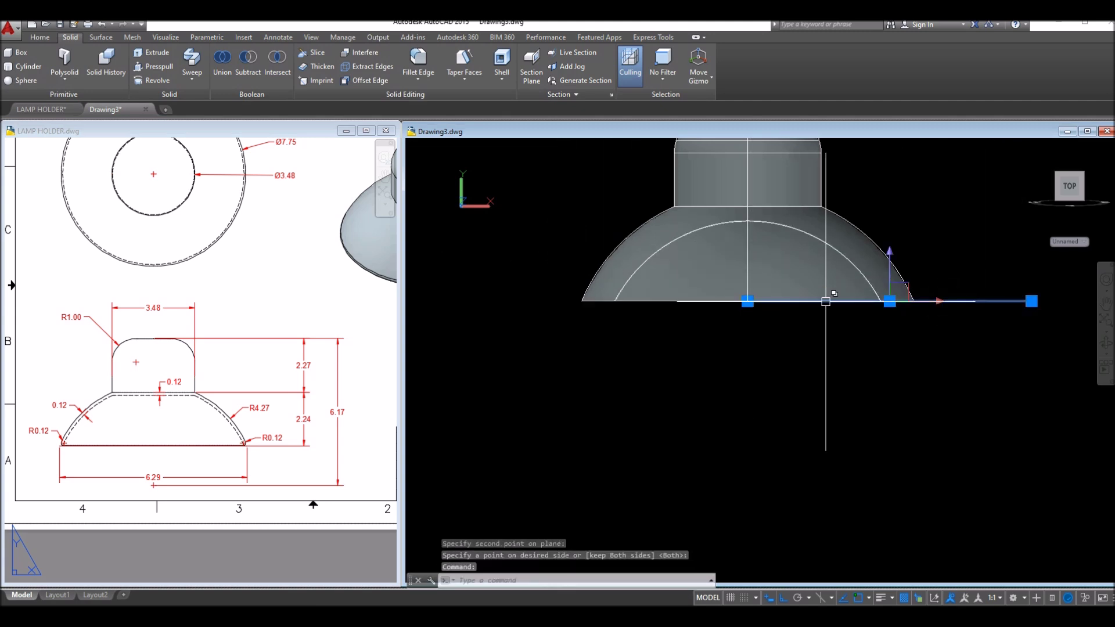
{"action": "key", "text": "Delete"}
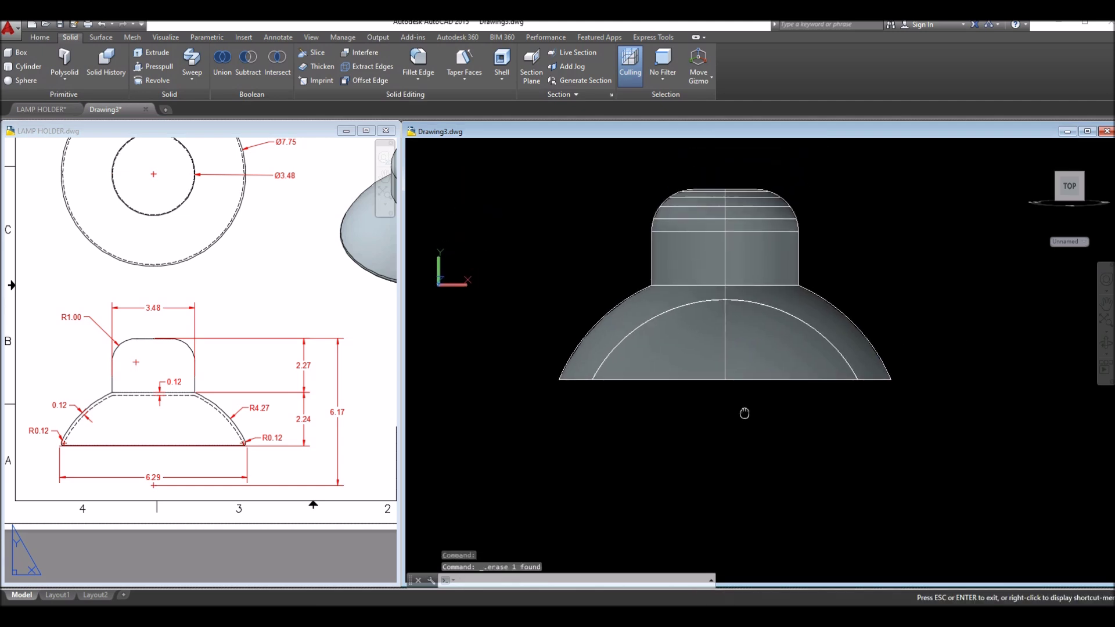
Change the visual style to Realistic and orbit to view the underside of the sliced shade
{"action": "middle_click_drag", "start_coordinate": [767, 327], "coordinate": [742, 411]}
{"action": "left_click", "coordinate": [468, 153]}
{"action": "left_click", "coordinate": [448, 149]}
{"action": "left_click", "coordinate": [482, 218]}
{"action": "left_click", "coordinate": [533, 241]}
{"action": "middle_click_drag", "start_coordinate": [667, 360], "coordinate": [671, 305], "text": "shift"}
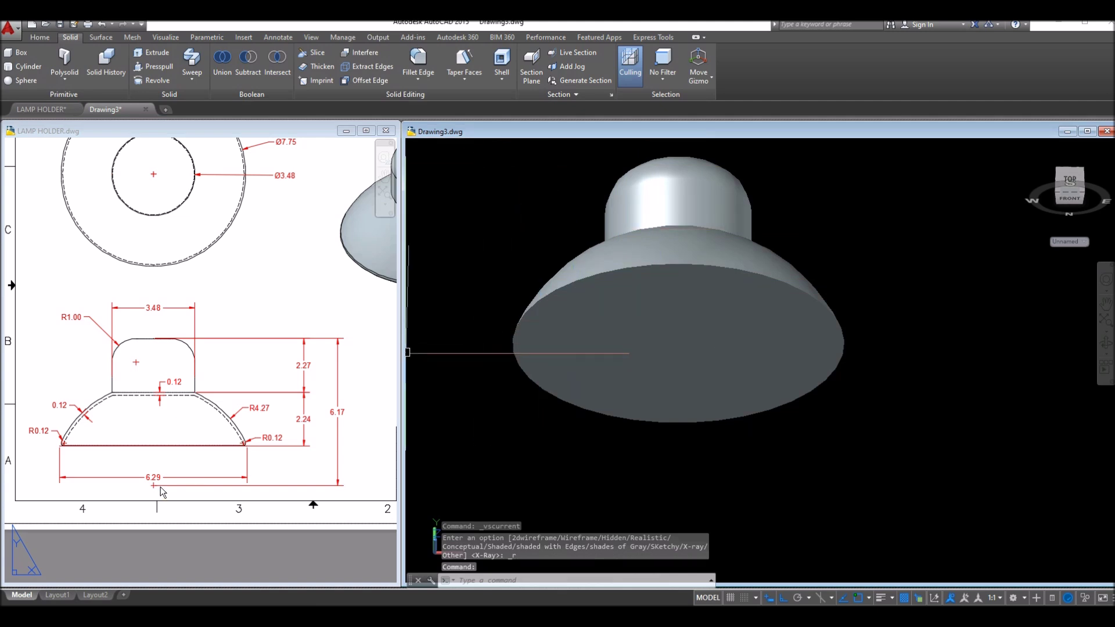
Switch the LAMP HOLDER drawing to model space and display its finished model in the Realistic visual style at an angle
{"action": "left_click", "coordinate": [209, 520]}
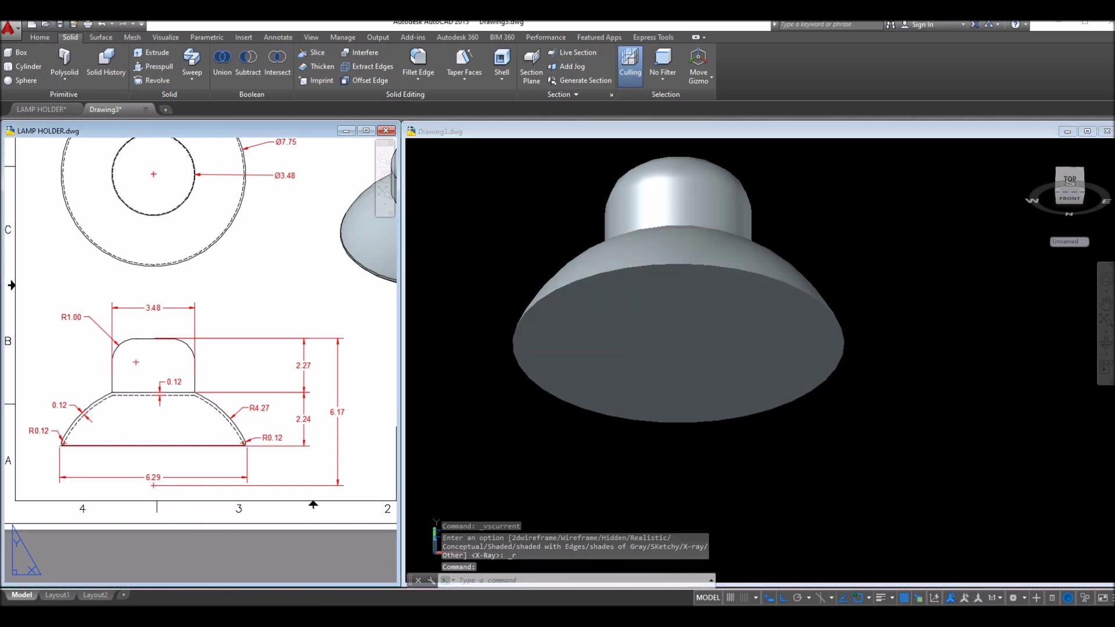
{"action": "left_click", "coordinate": [23, 597]}
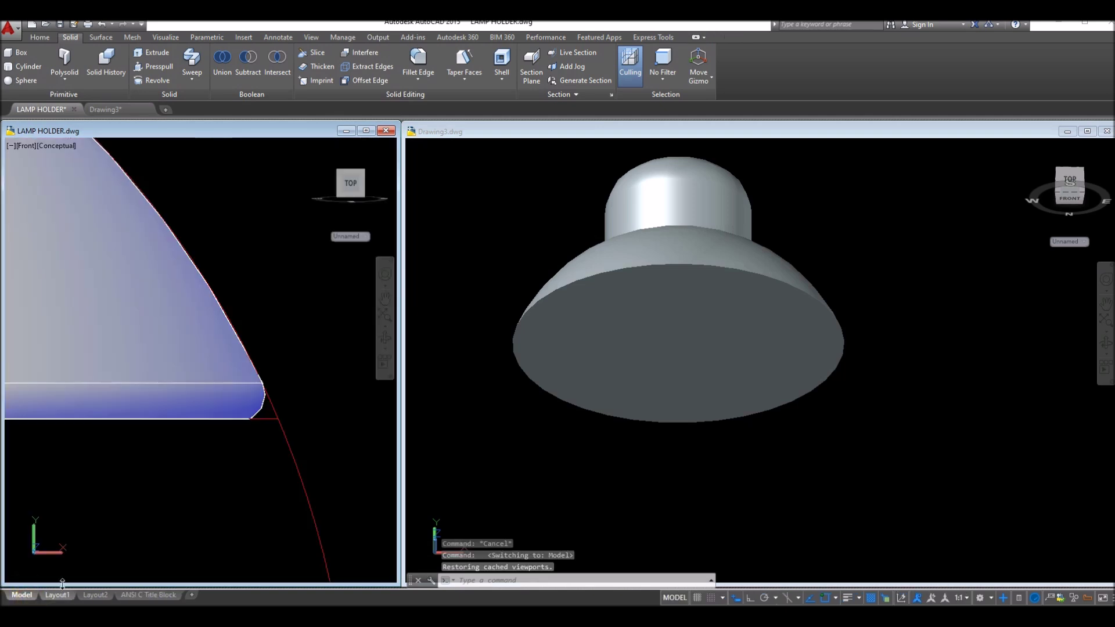
{"action": "middle_click_drag", "start_coordinate": [157, 485], "coordinate": [186, 447], "text": "shift"}
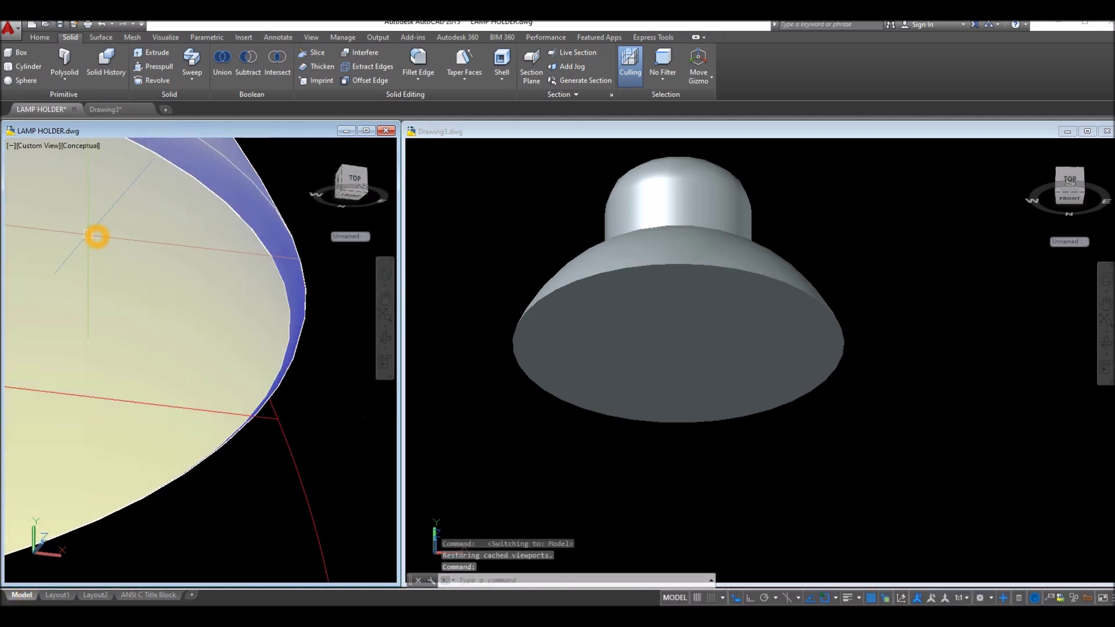
{"action": "left_click", "coordinate": [84, 146]}
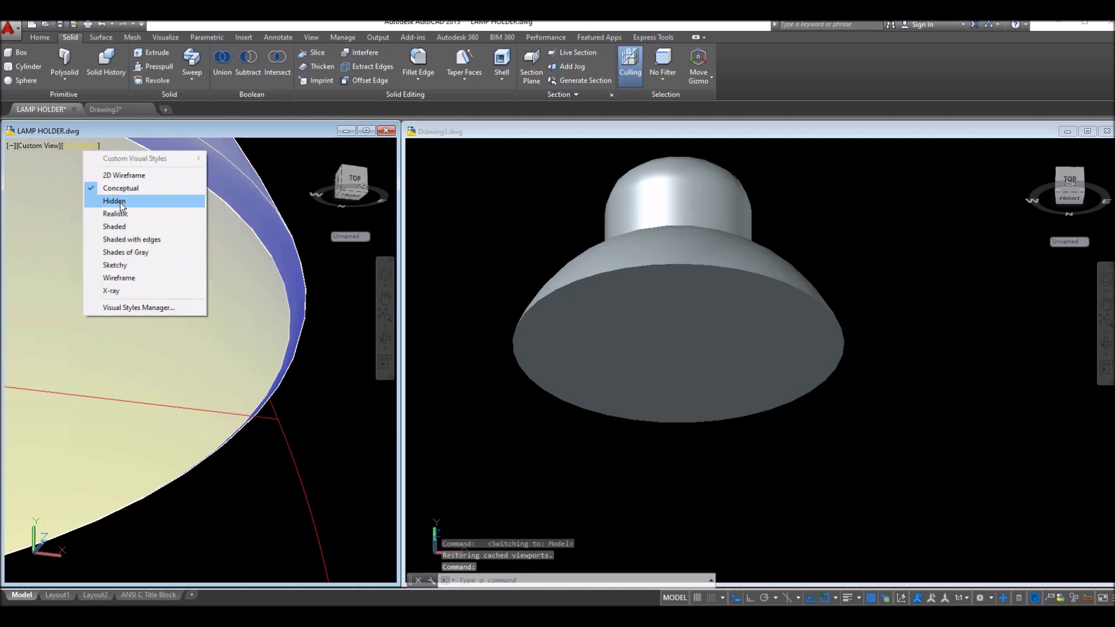
{"action": "left_click", "coordinate": [119, 220]}
{"action": "middle_click_drag", "start_coordinate": [216, 307], "coordinate": [238, 348], "text": "shift"}
{"action": "scroll", "coordinate": [266, 336], "scroll_direction": "down", "scroll_amount": 5}
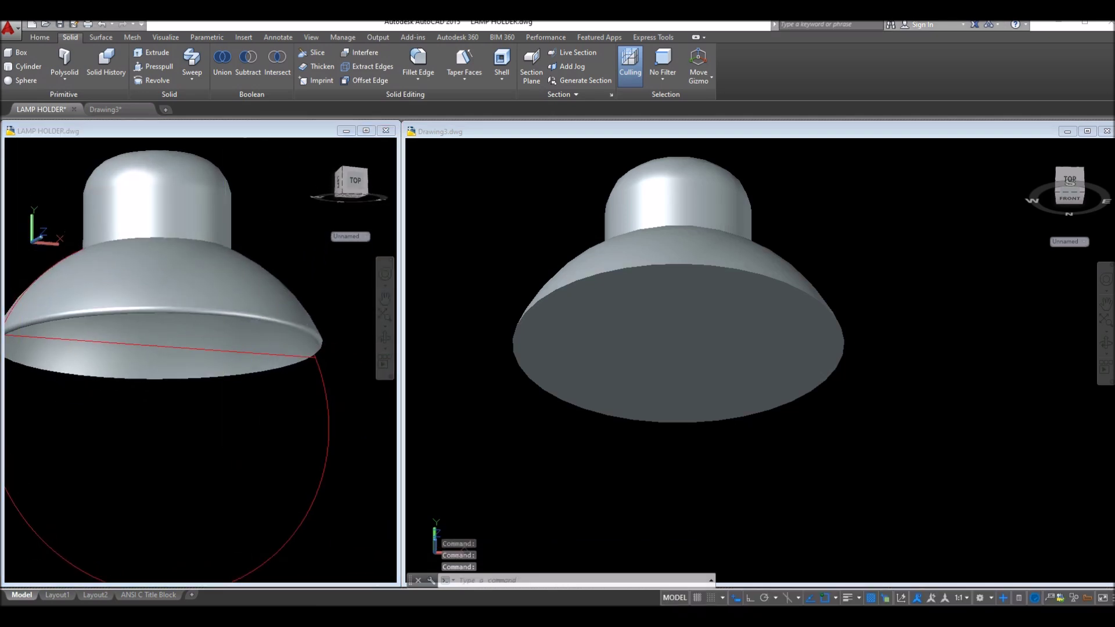
Erase the red circle and rim lines from the reference model, inspect its hollow underside, and return to the ANSI C Title Block layout
{"action": "left_click", "coordinate": [187, 485]}
{"action": "mouse_move", "coordinate": [192, 450]}
{"action": "middle_mouse_down", "text": "shift"}
{"action": "mouse_move", "coordinate": [200, 418]}
{"action": "mouse_move", "coordinate": [196, 432]}
{"action": "middle_mouse_up", "text": "shift"}
{"action": "middle_click_drag", "start_coordinate": [187, 373], "coordinate": [187, 401], "text": "shift"}
{"action": "left_click", "coordinate": [324, 391]}
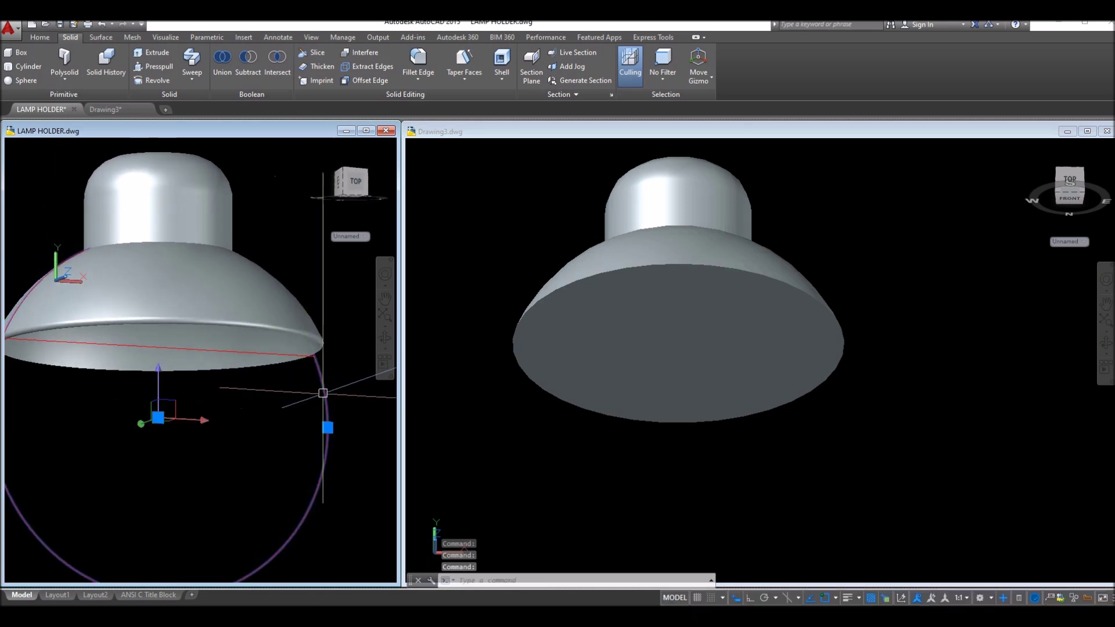
{"action": "key", "text": "Delete"}
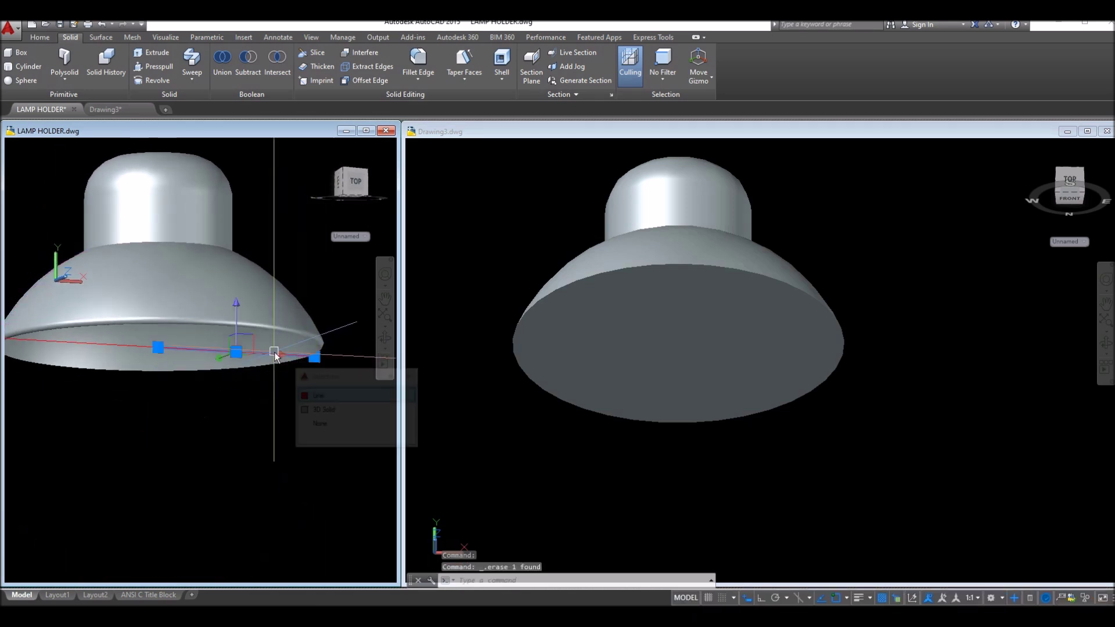
{"action": "left_click", "coordinate": [149, 367]}
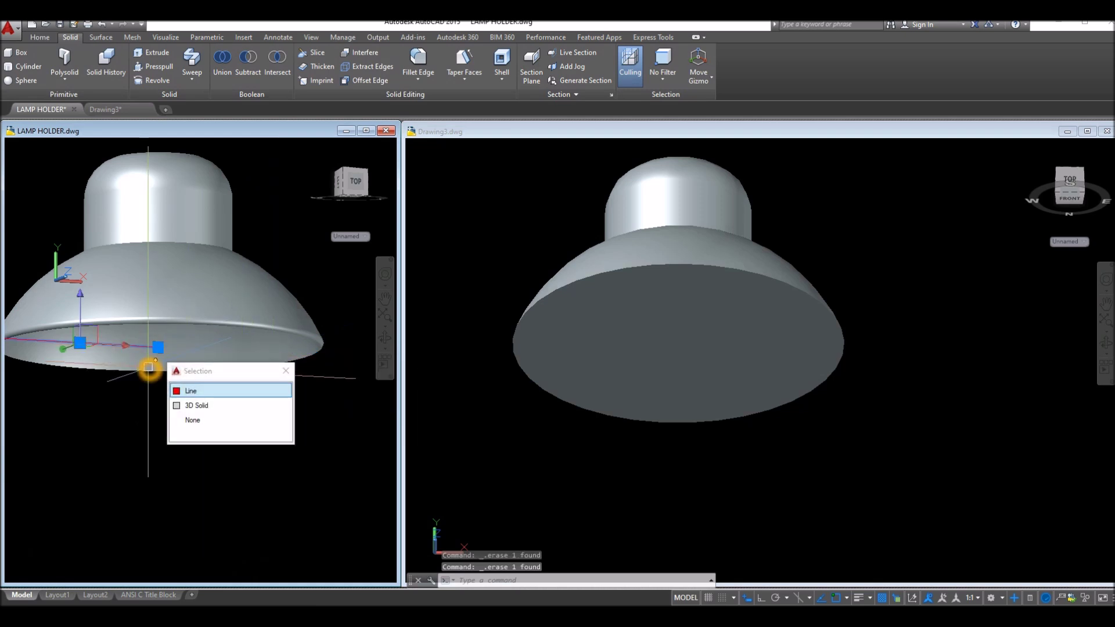
{"action": "key", "text": "Delete"}
{"action": "middle_click_drag", "start_coordinate": [270, 423], "coordinate": [274, 381], "text": "shift"}
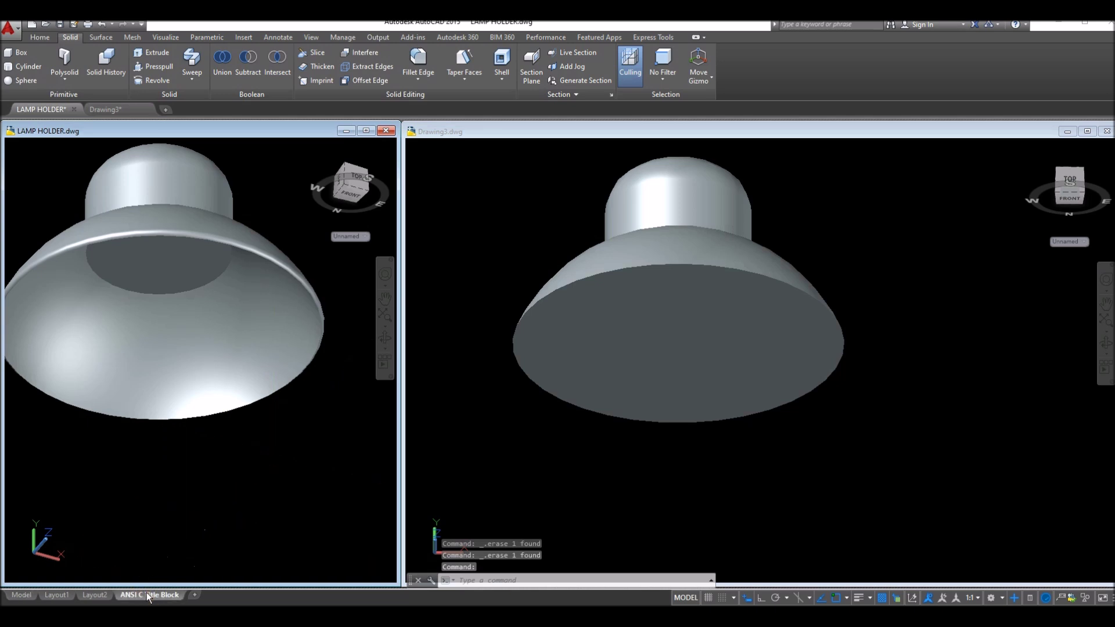
{"action": "left_click", "coordinate": [147, 592]}
In Drawing3, shell the sliced shade solid with a 0.12 offset distance, removing only its flat bottom face
{"action": "left_click", "coordinate": [572, 507]}
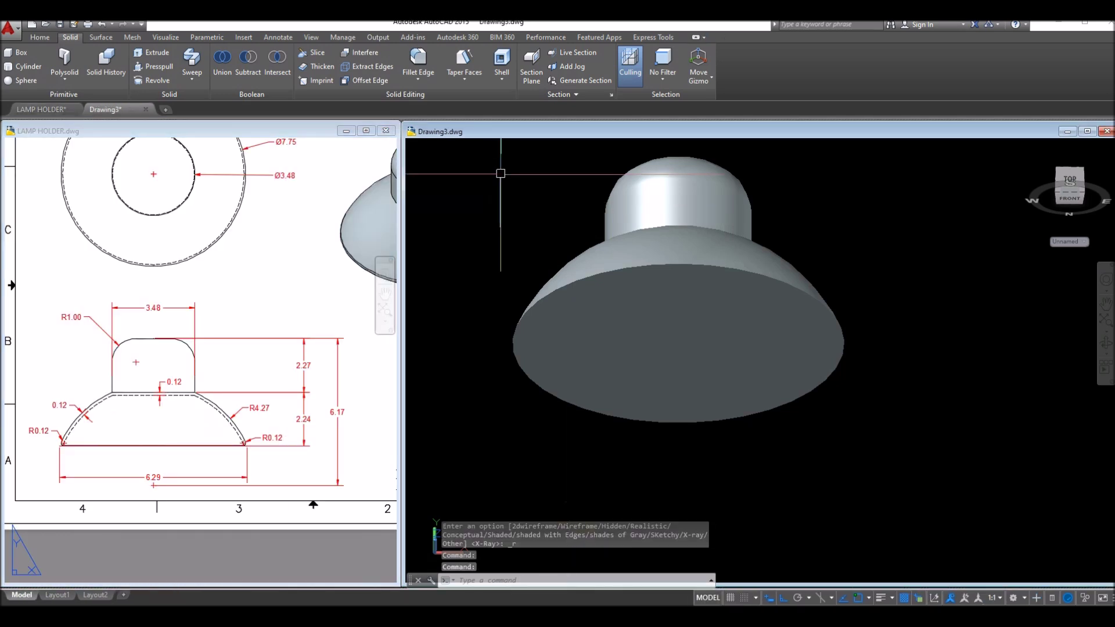
{"action": "left_click", "coordinate": [500, 69]}
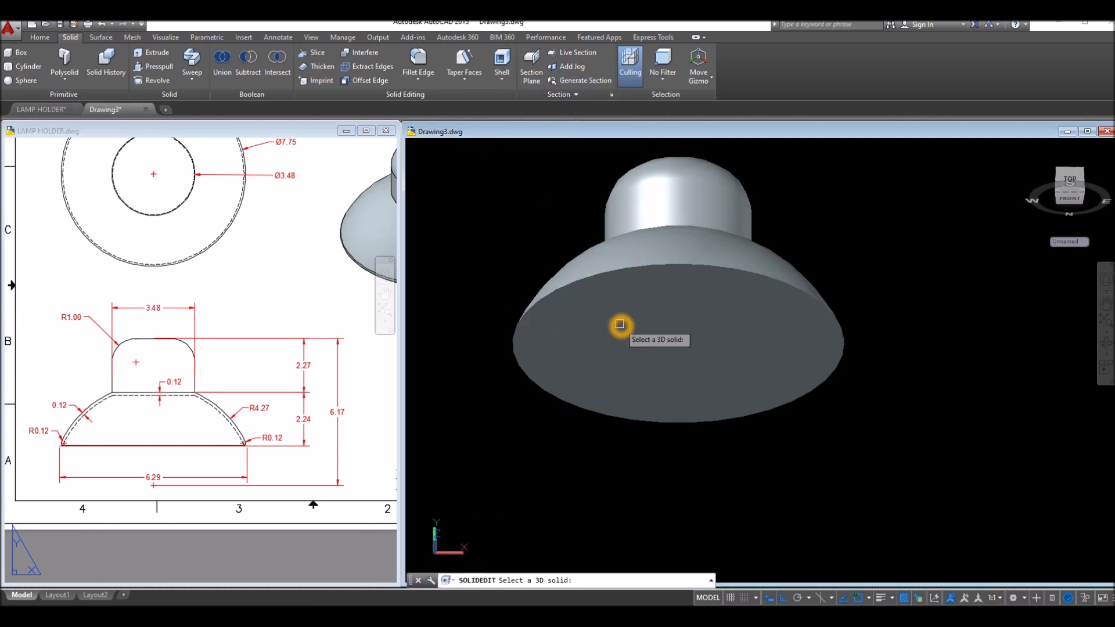
{"action": "scroll", "coordinate": [619, 324], "scroll_direction": "up", "scroll_amount": 6}
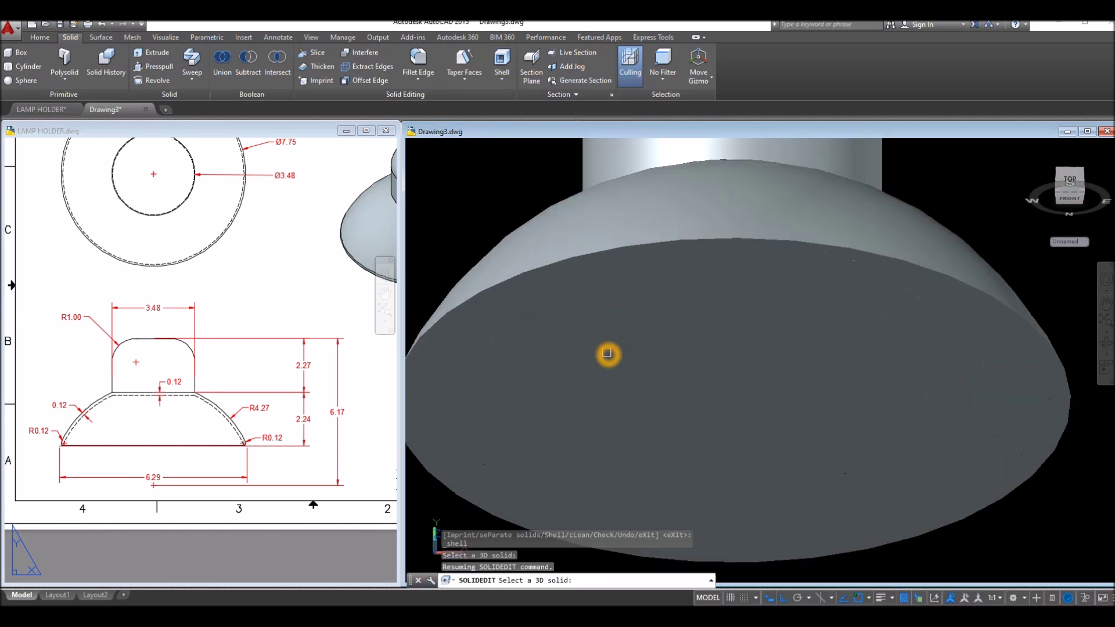
{"action": "left_click", "coordinate": [622, 225]}
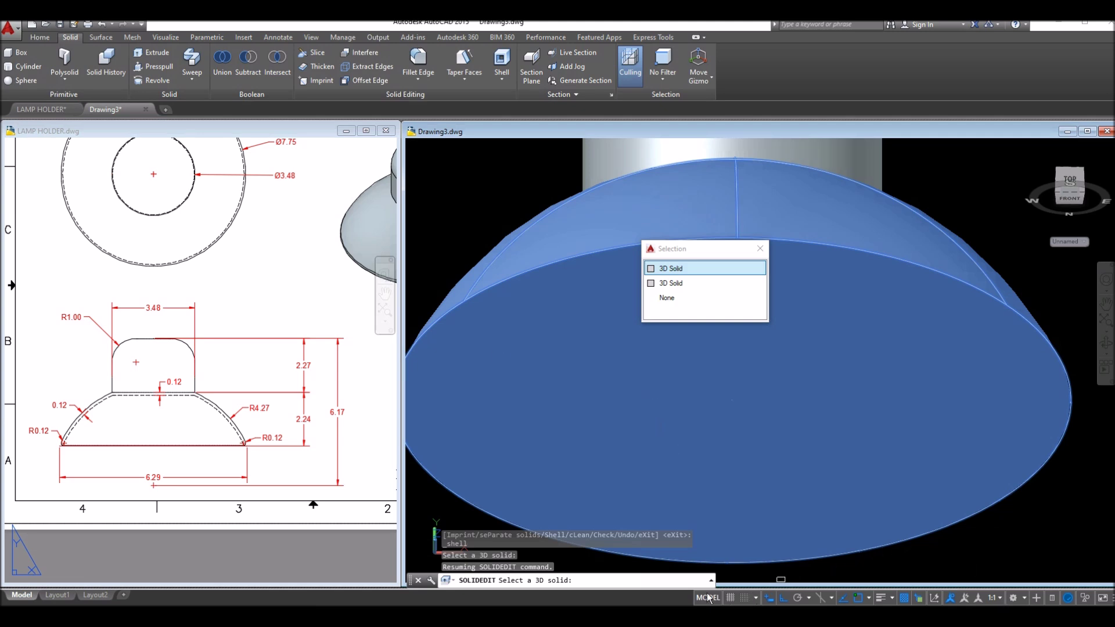
{"action": "left_click_drag", "start_coordinate": [716, 581], "coordinate": [841, 578]}
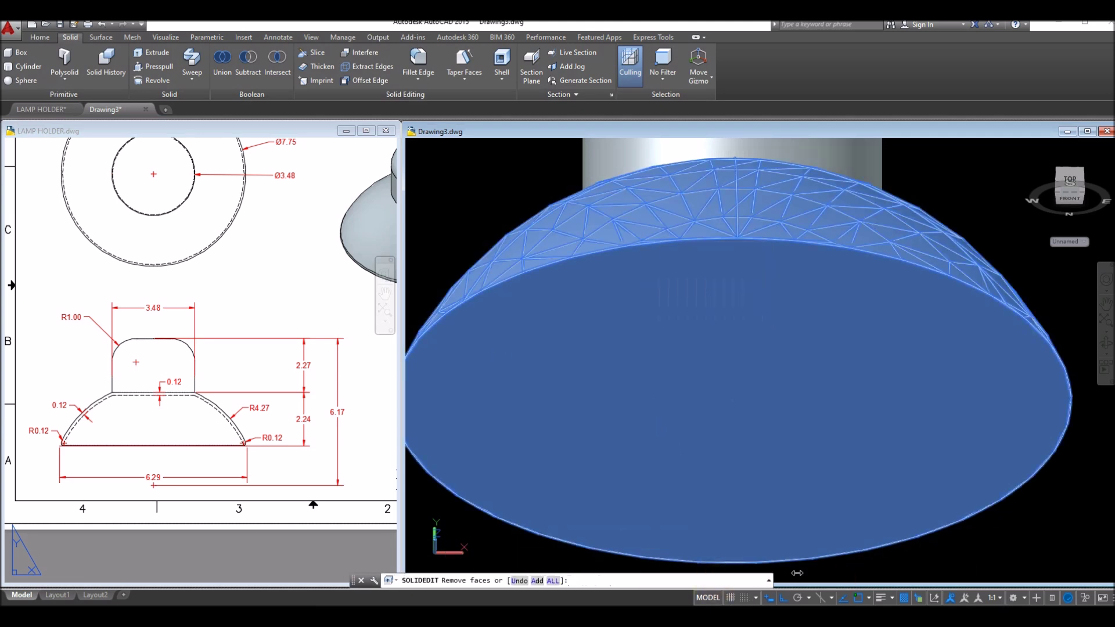
{"action": "left_click", "coordinate": [519, 581]}
{"action": "left_click", "coordinate": [652, 427]}
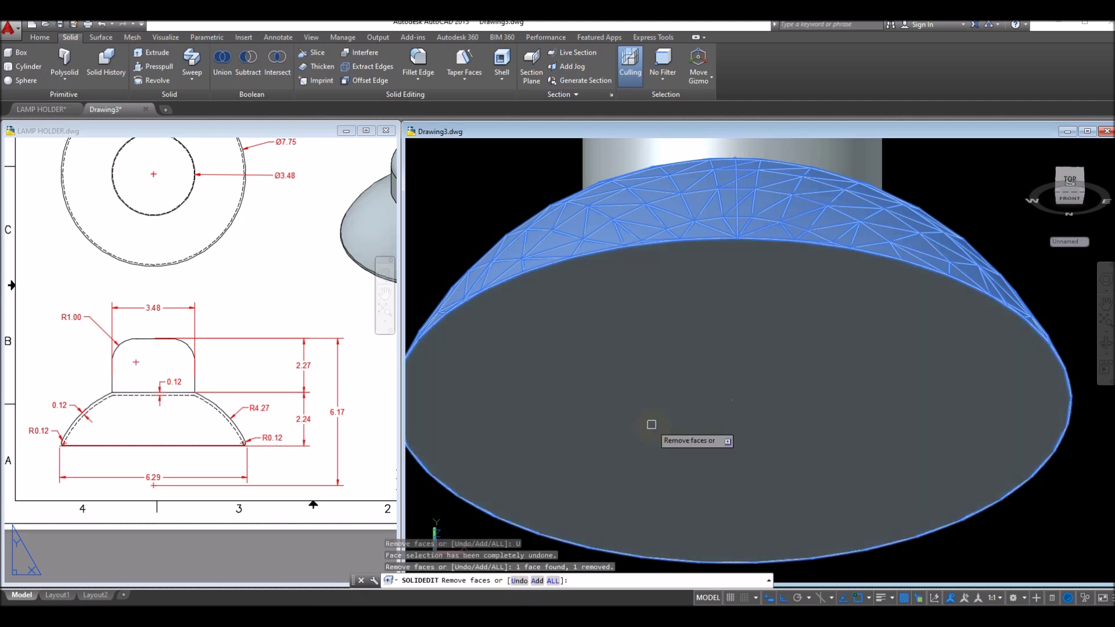
{"action": "right_click", "coordinate": [653, 428]}
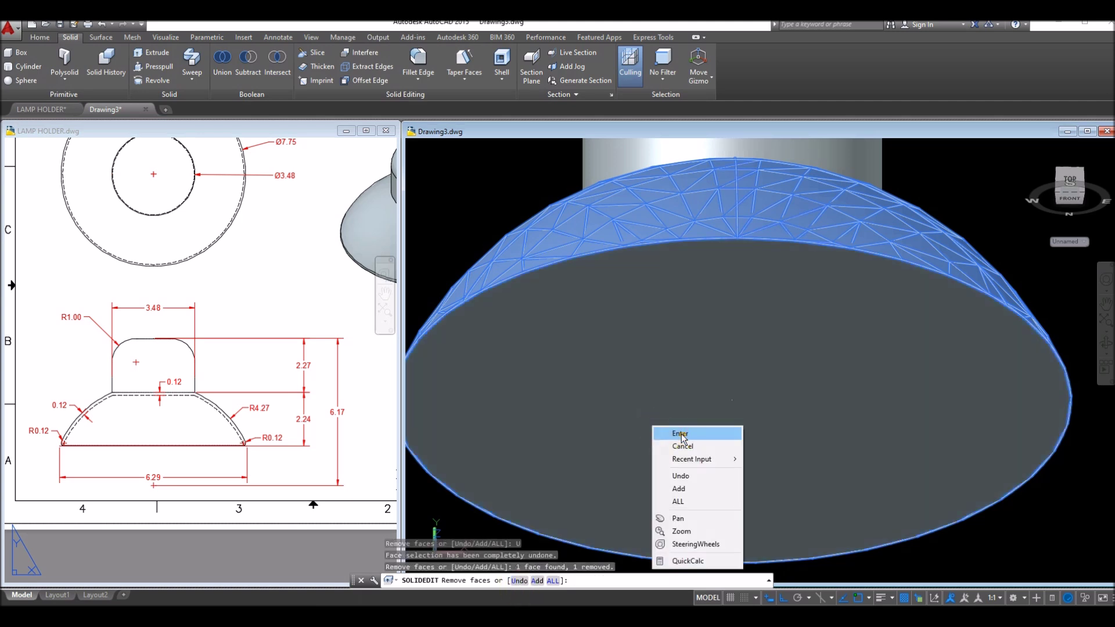
{"action": "left_click", "coordinate": [679, 434]}
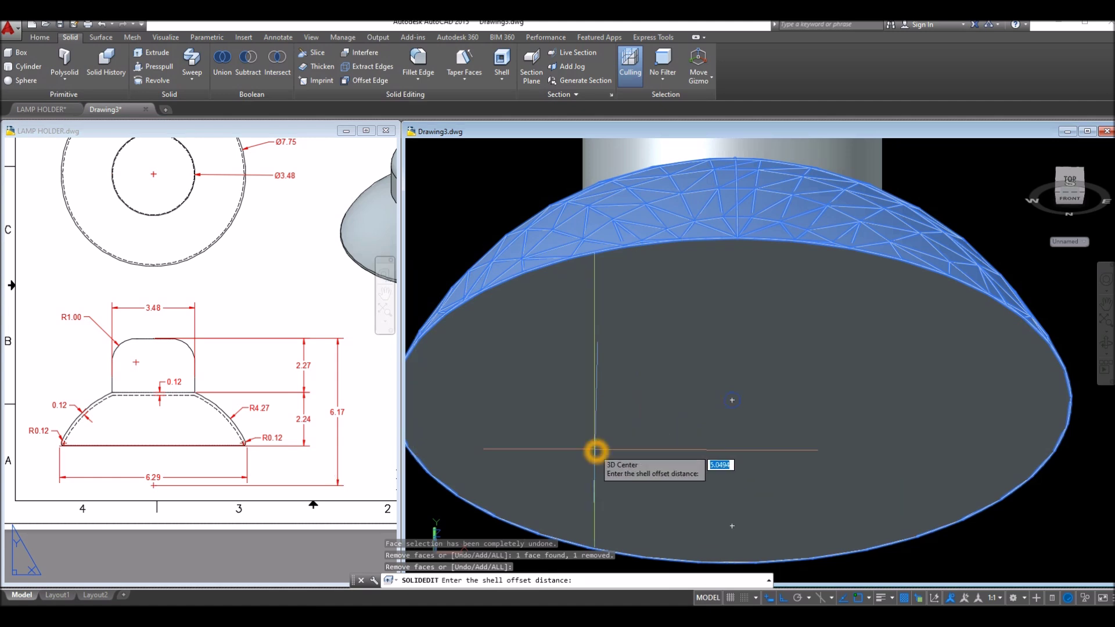
{"action": "type", "text": ".12"}
{"action": "key", "text": "Return"}
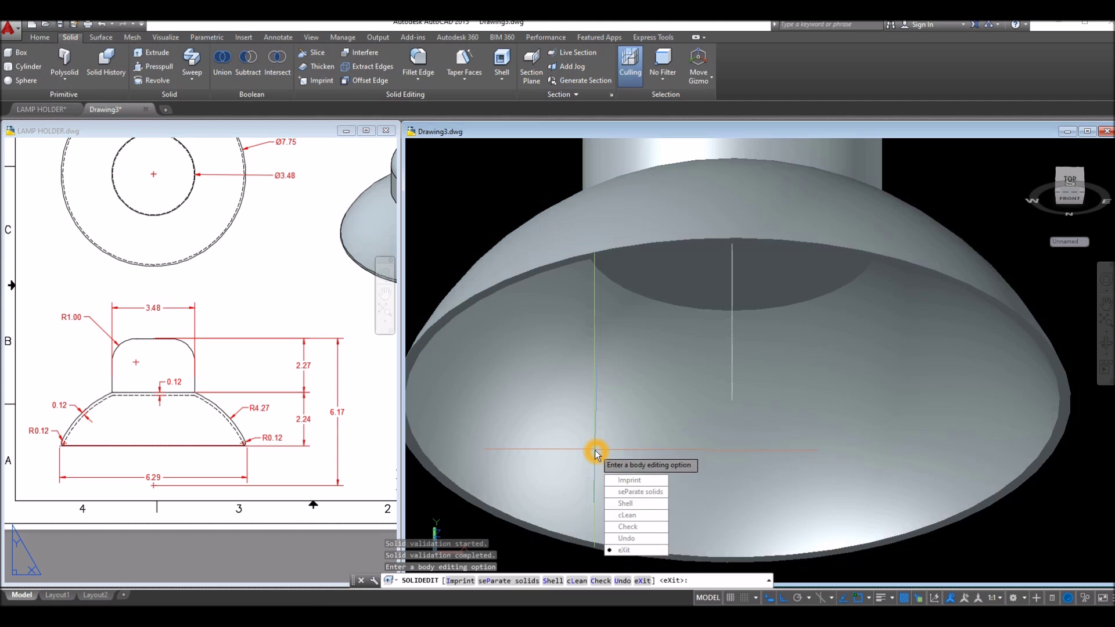
Exit solid editing and examine the wall thickness and rim radius dimensions at both ends of the shade in the LAMP HOLDER drawing
{"action": "key", "text": "Return"}
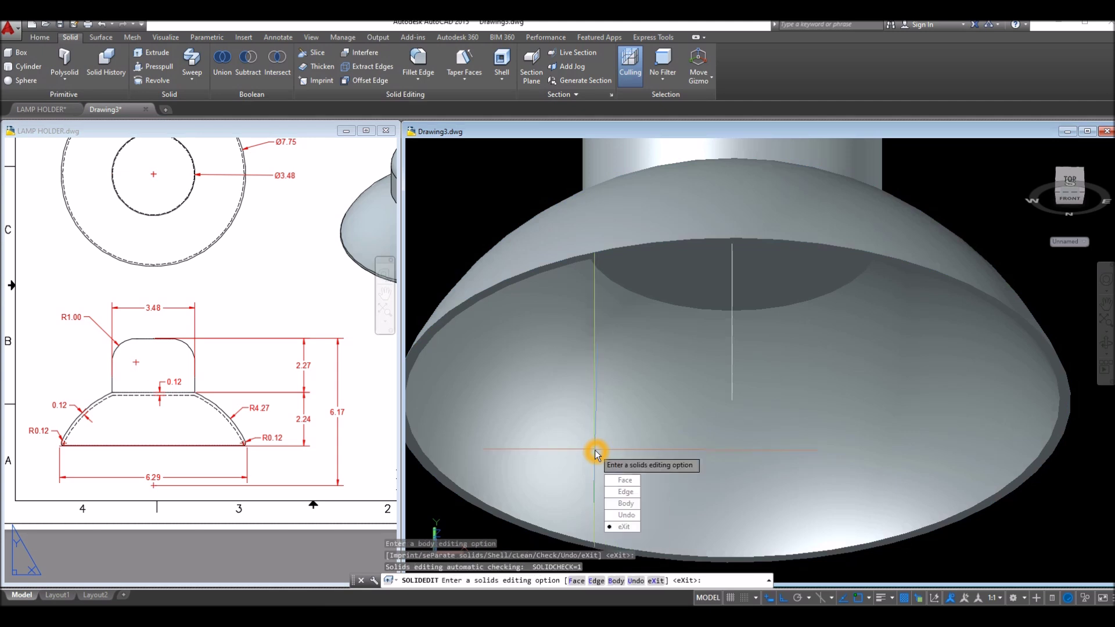
{"action": "key", "text": "Return"}
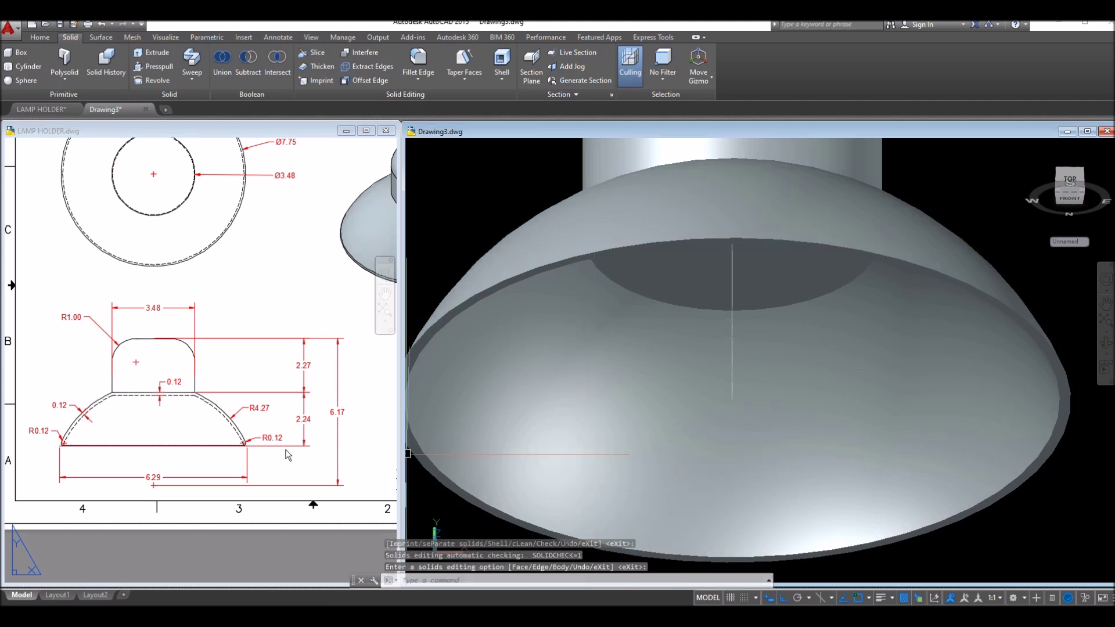
{"action": "left_click", "coordinate": [284, 456]}
{"action": "scroll", "coordinate": [65, 443], "scroll_direction": "up", "scroll_amount": 5}
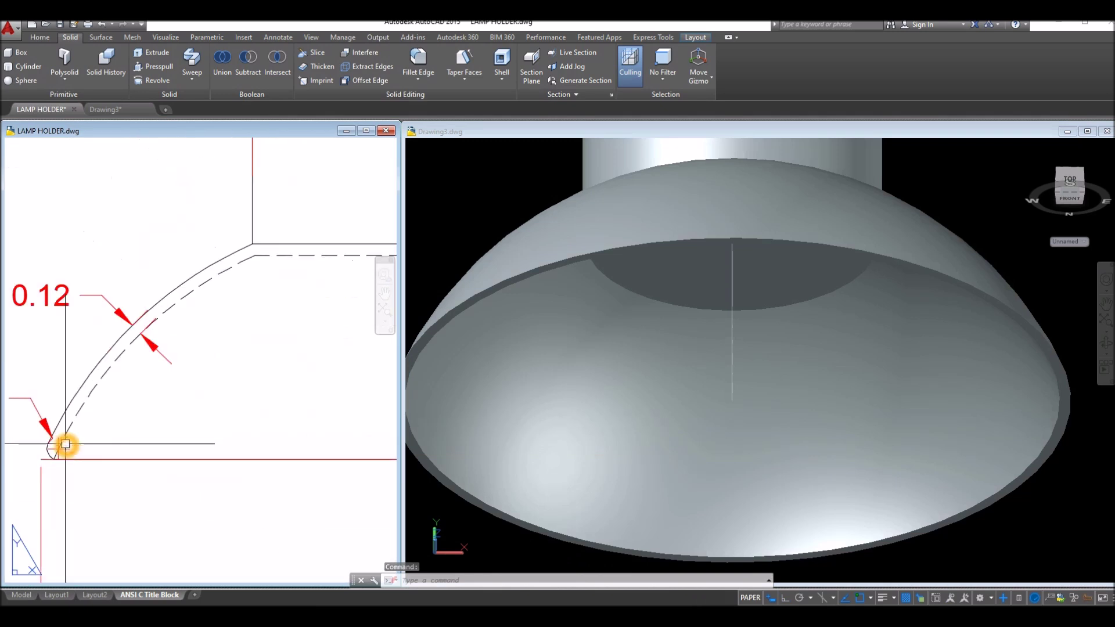
{"action": "left_click", "coordinate": [111, 306]}
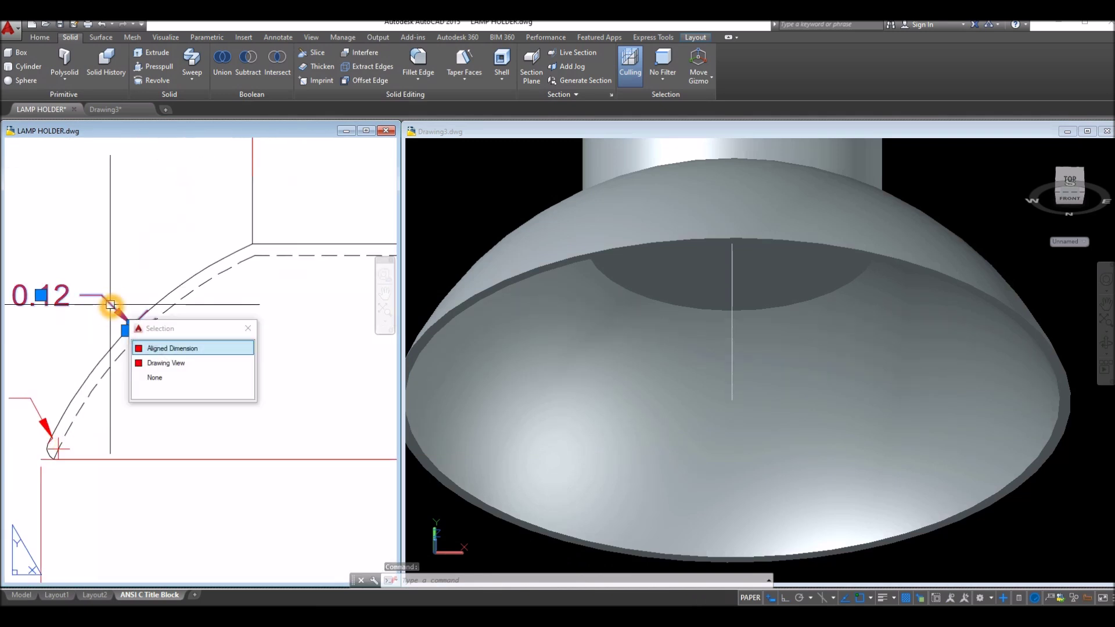
{"action": "scroll", "coordinate": [235, 338], "scroll_direction": "down", "scroll_amount": 4}
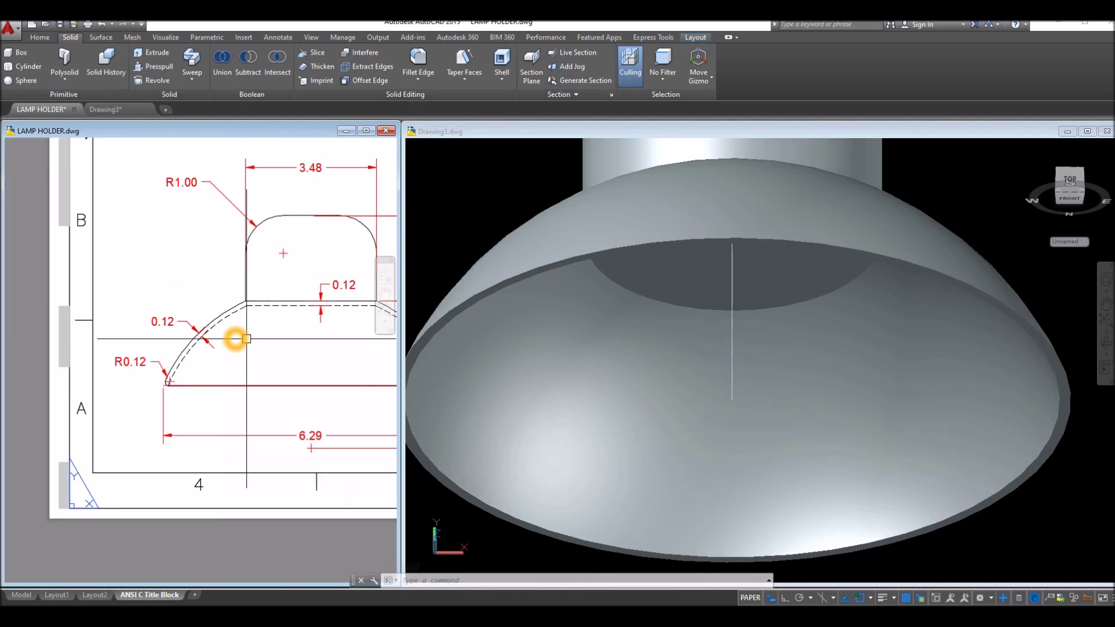
{"action": "middle_click_drag", "start_coordinate": [275, 349], "coordinate": [131, 349]}
{"action": "scroll", "coordinate": [311, 418], "scroll_direction": "up", "scroll_amount": 5}
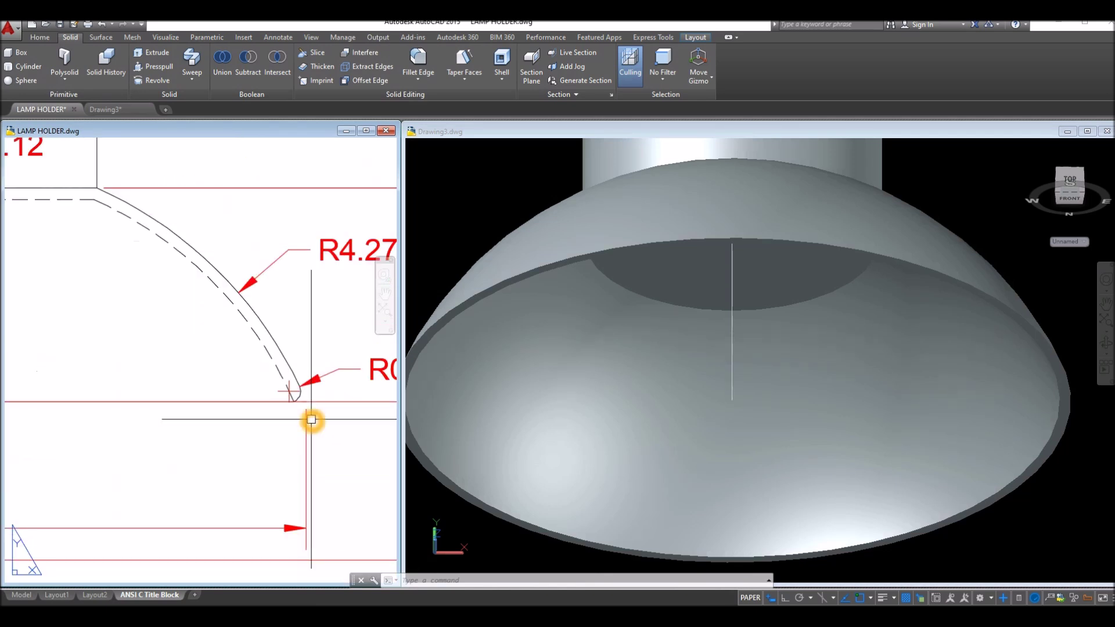
{"action": "left_click", "coordinate": [354, 366]}
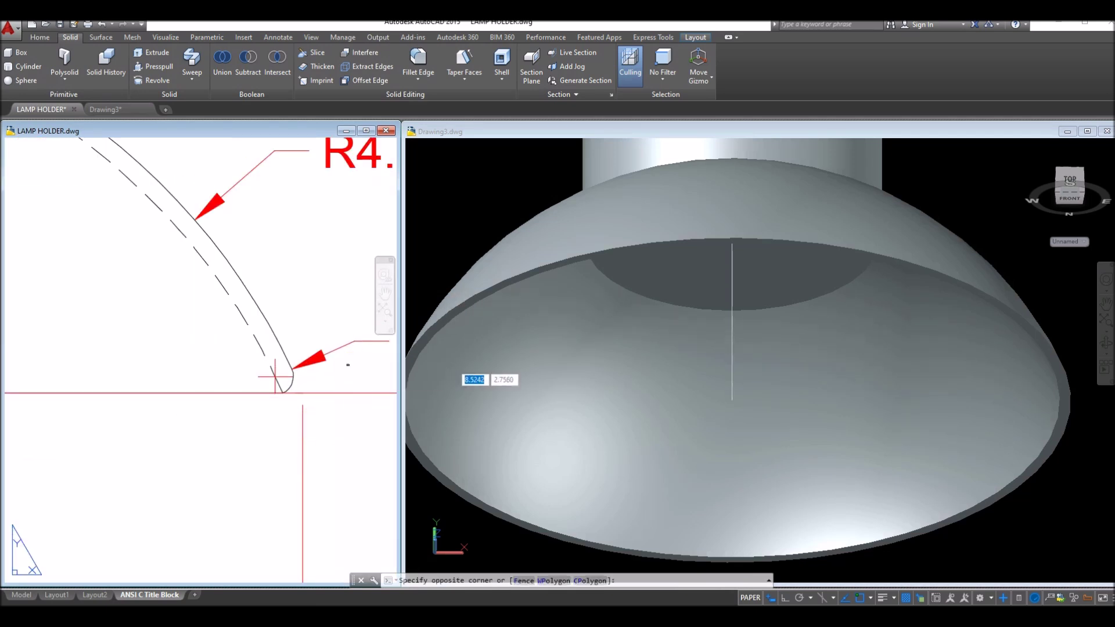
{"action": "middle_click_drag", "start_coordinate": [354, 366], "coordinate": [194, 392]}
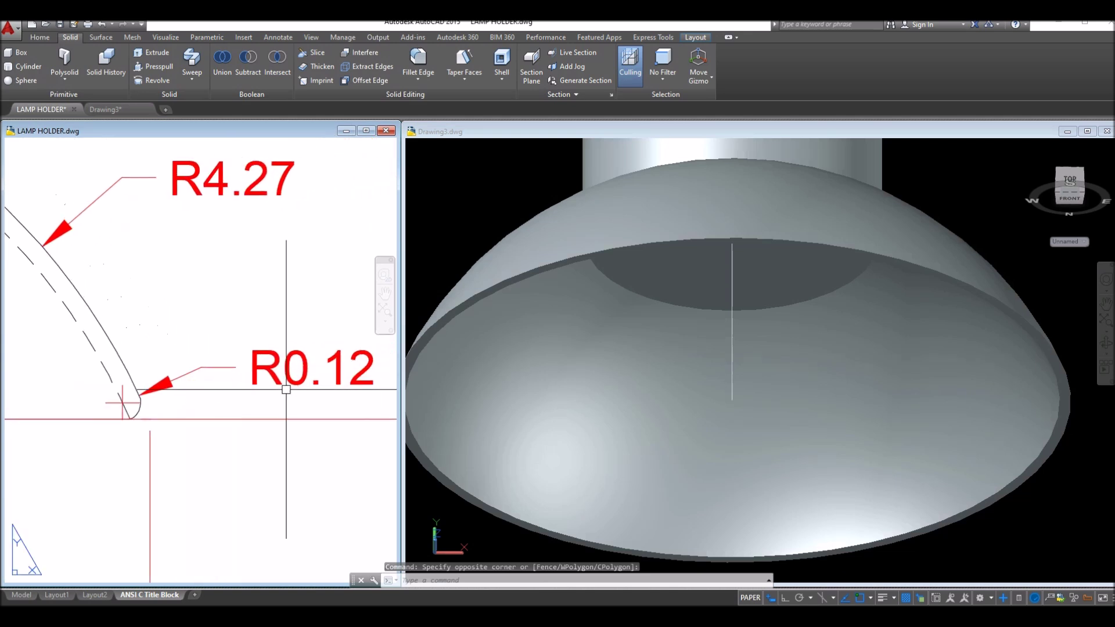
In Drawing3, fillet the outer bottom rim edge of the hollow shade with a 0.12 radius
{"action": "left_click", "coordinate": [590, 393]}
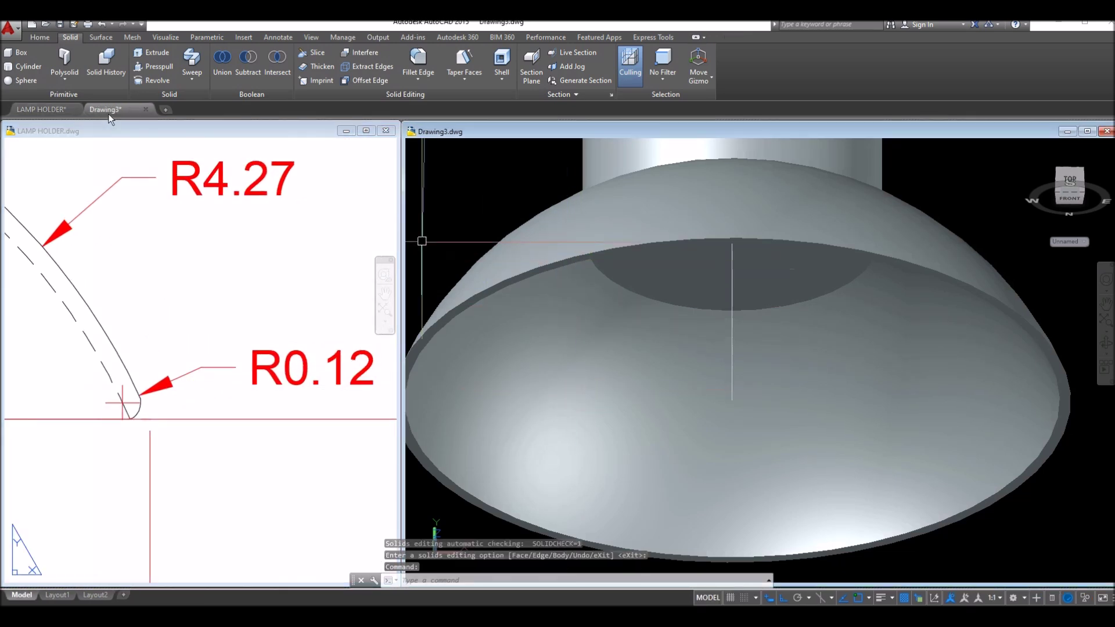
{"action": "left_click", "coordinate": [419, 76]}
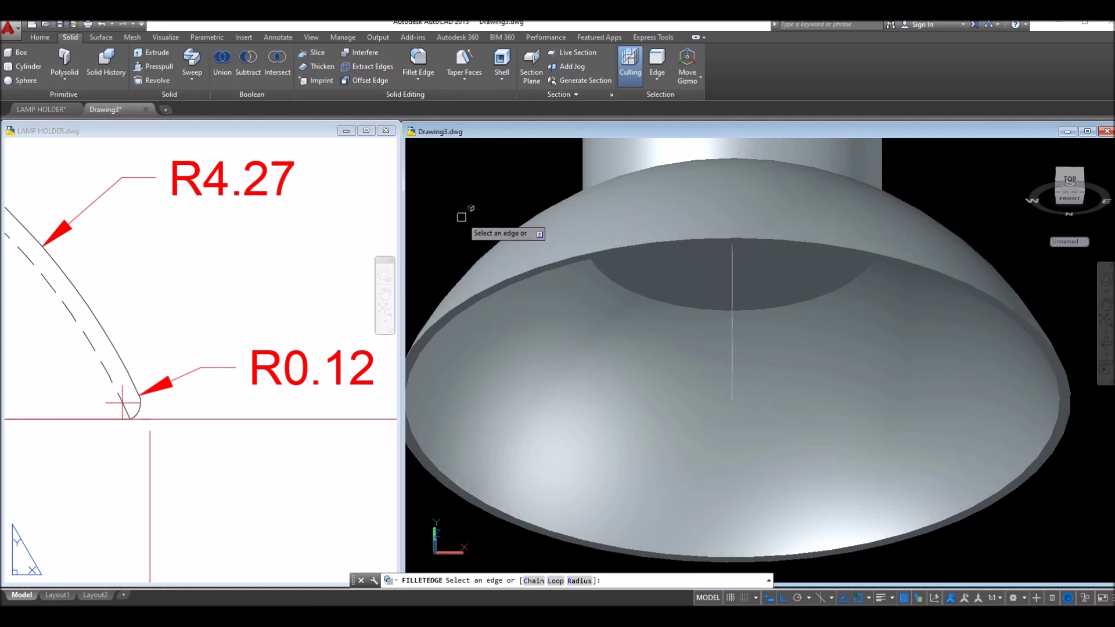
{"action": "left_click", "coordinate": [581, 581]}
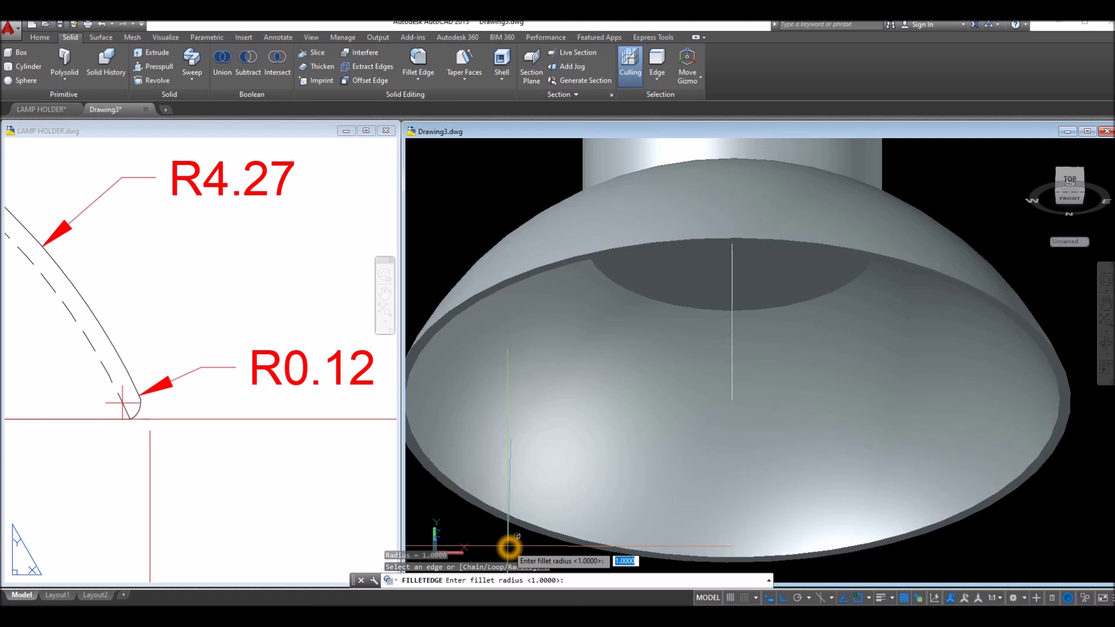
{"action": "key", "text": "Return"}
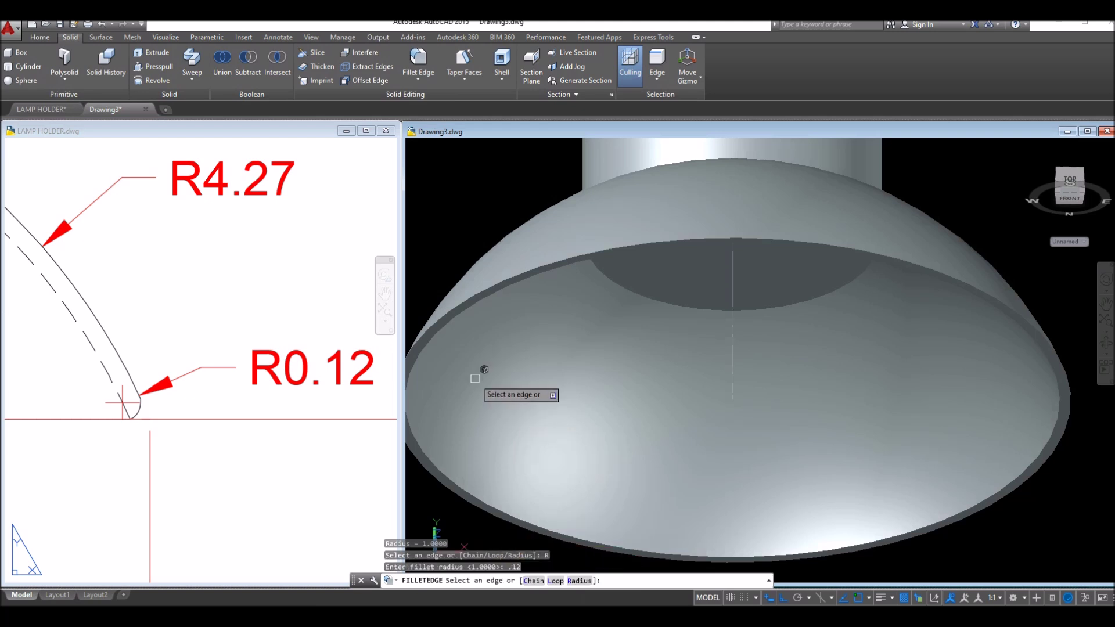
{"action": "left_click", "coordinate": [453, 314]}
{"action": "right_click", "coordinate": [453, 314]}
{"action": "left_click", "coordinate": [468, 326]}
{"action": "right_click", "coordinate": [468, 327]}
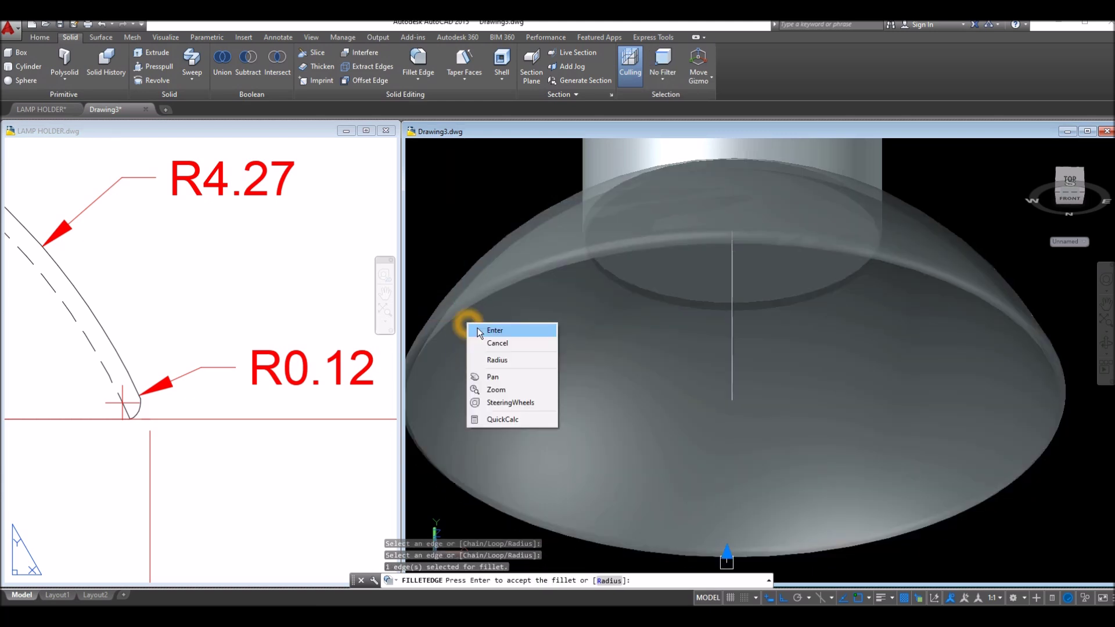
{"action": "left_click", "coordinate": [474, 326]}
Erase the leftover vertical construction line inside the shade
{"action": "scroll", "coordinate": [490, 337], "scroll_direction": "down", "scroll_amount": 5}
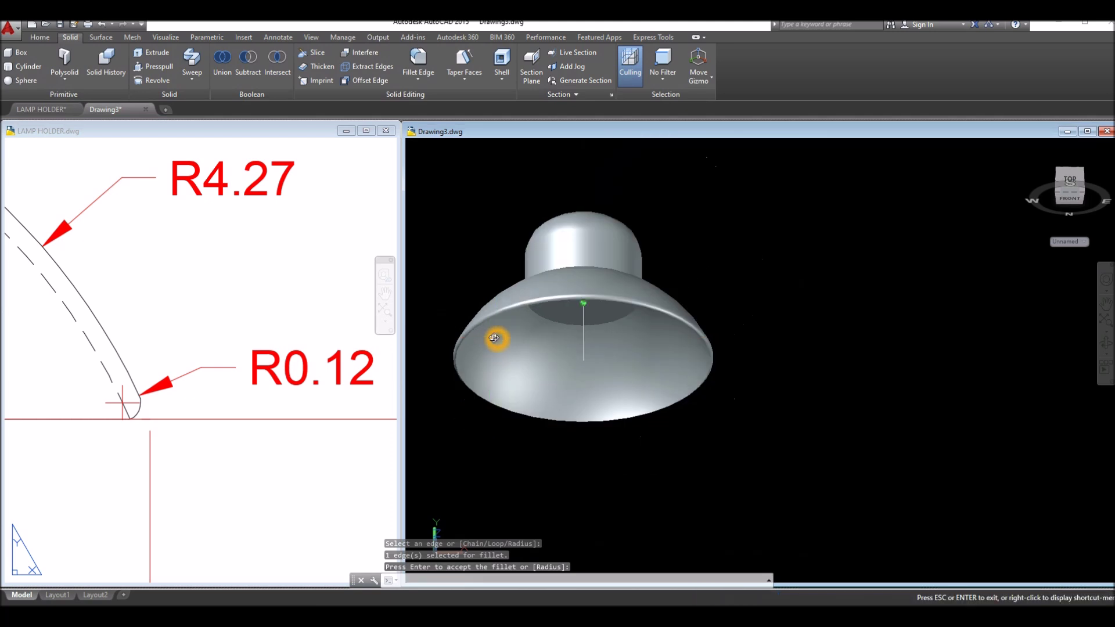
{"action": "middle_click_drag", "start_coordinate": [493, 335], "coordinate": [495, 321], "text": "shift"}
{"action": "key", "text": "Return"}
{"action": "left_click", "coordinate": [583, 350]}
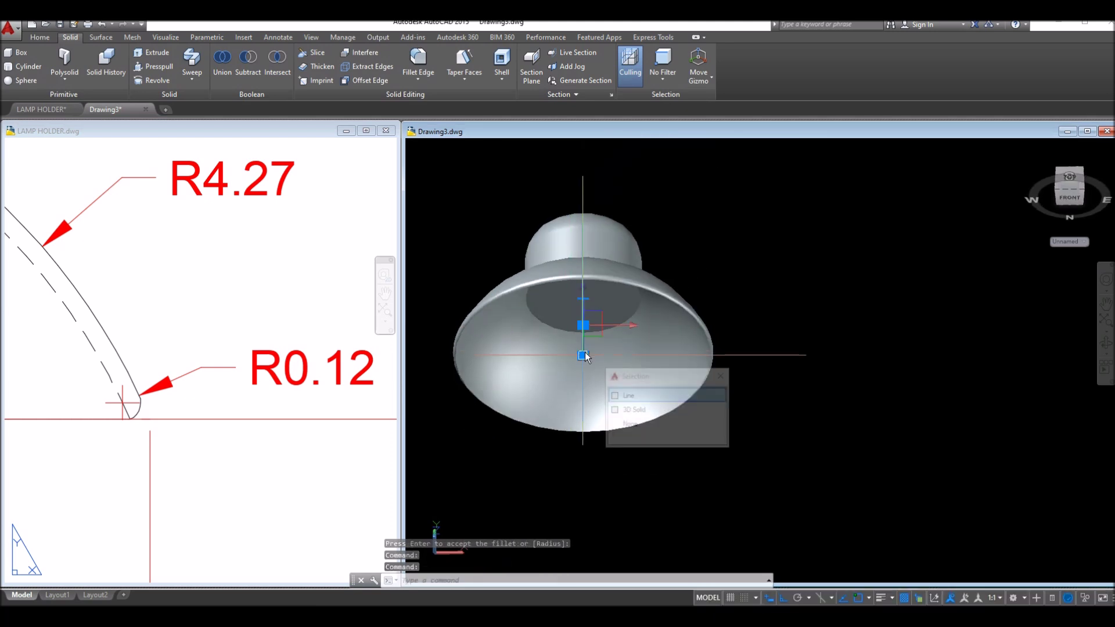
{"action": "left_click", "coordinate": [624, 393]}
{"action": "key", "text": "Delete"}
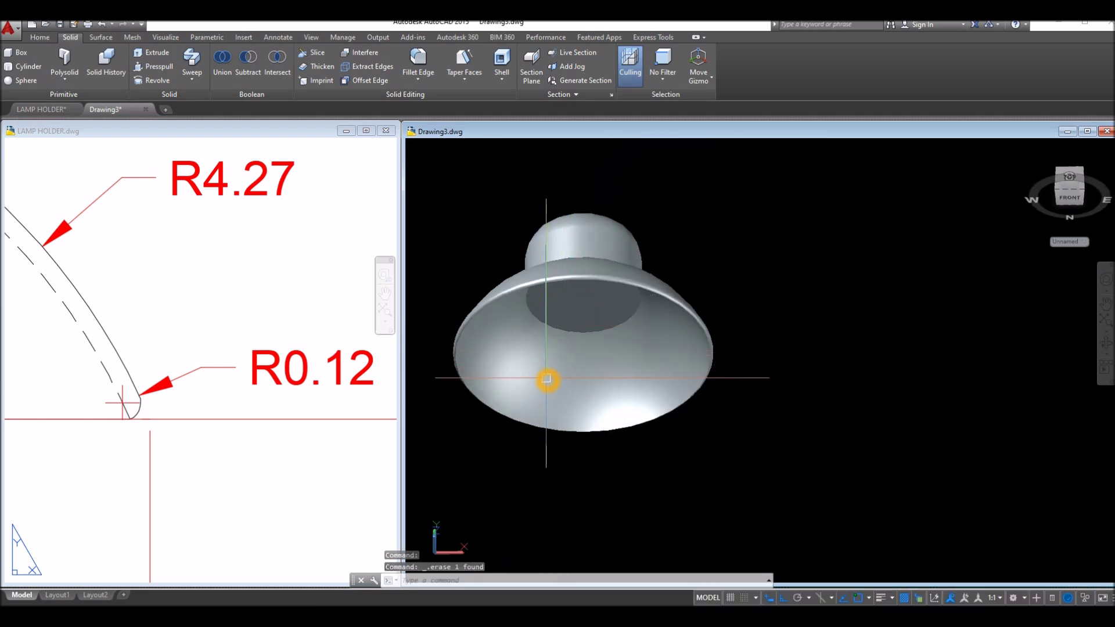
Union the cap solid and the shade solid into a single lamp holder body
{"action": "scroll", "coordinate": [546, 378], "scroll_direction": "down", "scroll_amount": 2}
{"action": "middle_click_drag", "start_coordinate": [547, 379], "coordinate": [545, 465], "text": "shift"}
{"action": "left_click", "coordinate": [222, 64]}
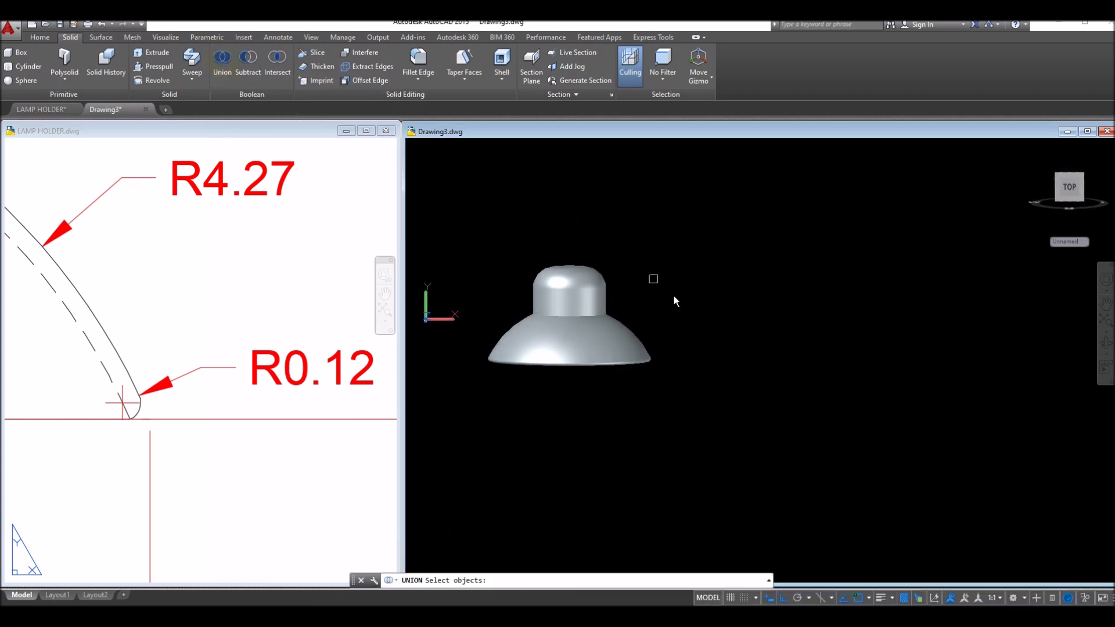
{"action": "left_click", "coordinate": [600, 301]}
{"action": "left_click", "coordinate": [630, 332]}
{"action": "mouse_move", "coordinate": [655, 281]}
{"action": "middle_mouse_down", "text": "shift"}
{"action": "mouse_move", "coordinate": [658, 355]}
{"action": "mouse_move", "coordinate": [669, 272]}
{"action": "middle_mouse_up", "text": "shift"}
{"action": "right_click", "coordinate": [673, 269]}
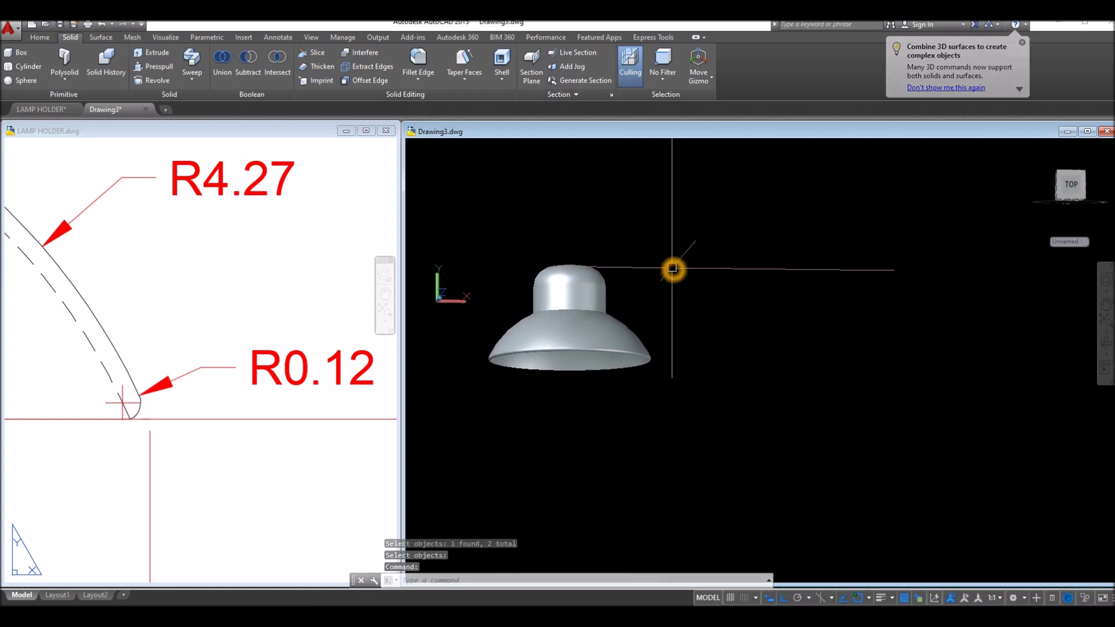
{"action": "middle_click_drag", "start_coordinate": [673, 269], "coordinate": [677, 316], "text": "shift"}
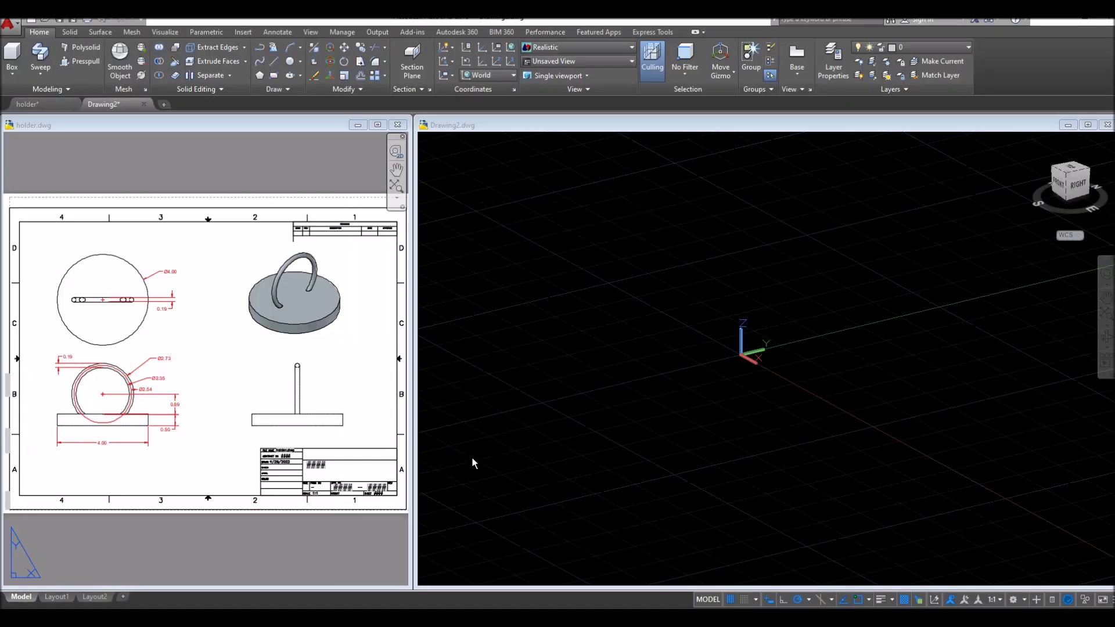
Set Drawing2 to the Top view and enlarge the dimensioned top and front views in the holder drawing
{"action": "left_click", "coordinate": [489, 451]}
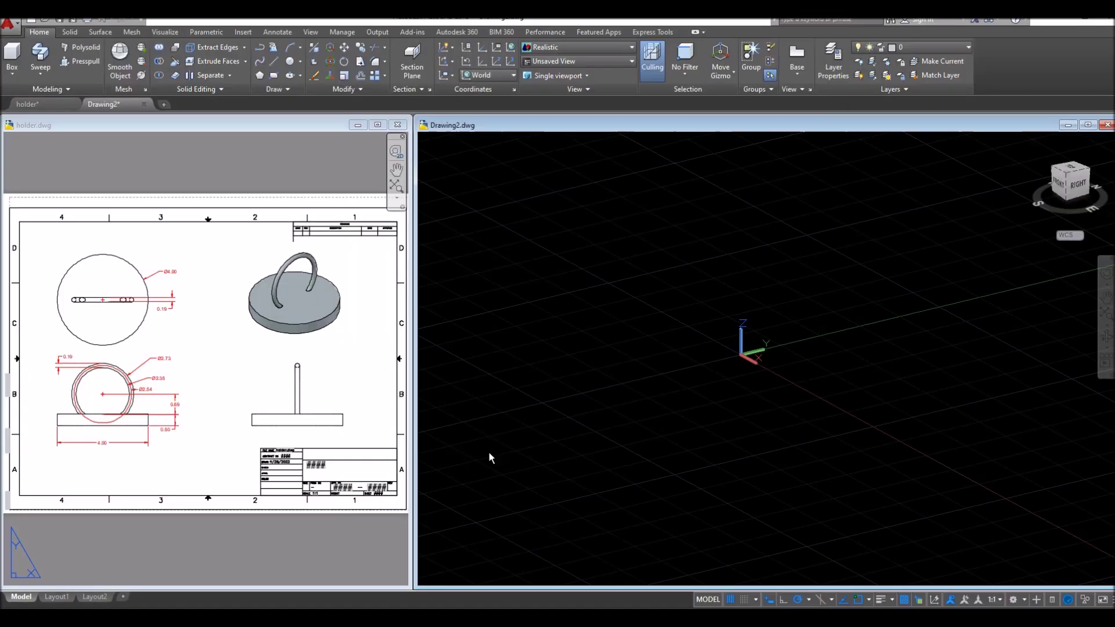
{"action": "left_click", "coordinate": [450, 140]}
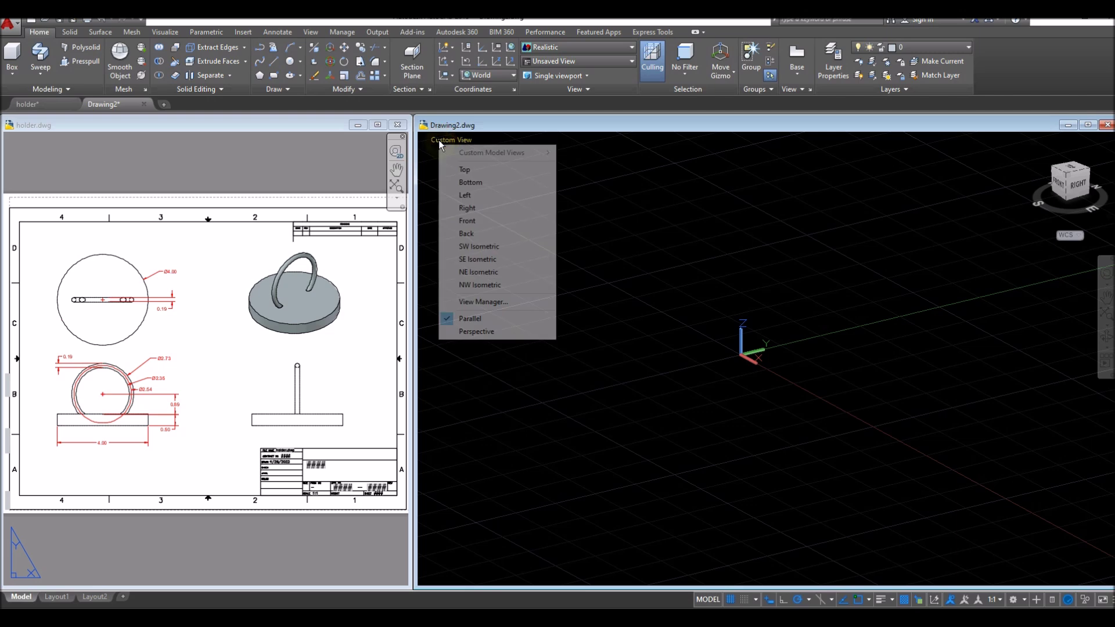
{"action": "left_click", "coordinate": [474, 168]}
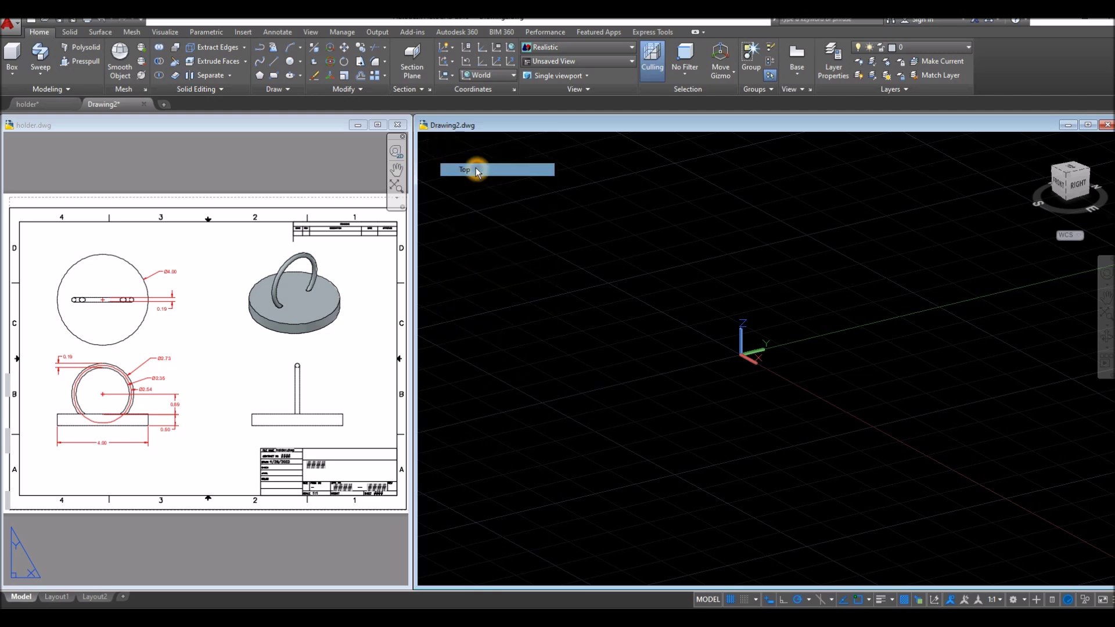
{"action": "left_click", "coordinate": [167, 355]}
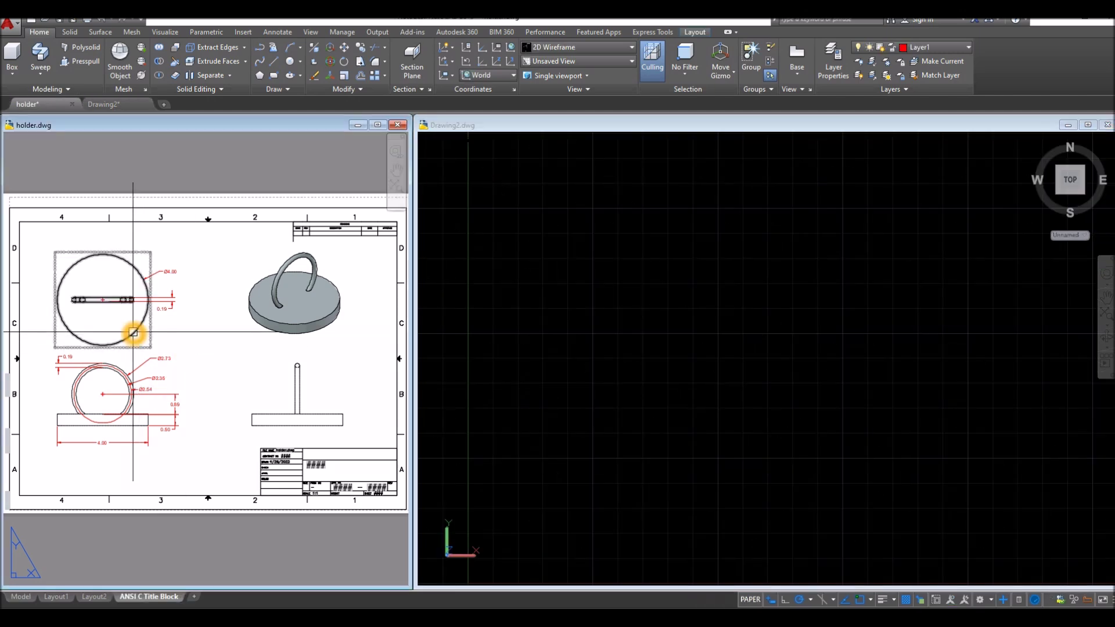
{"action": "scroll", "coordinate": [134, 333], "scroll_direction": "up", "scroll_amount": 2}
{"action": "middle_click_drag", "start_coordinate": [134, 333], "coordinate": [278, 347]}
{"action": "left_click", "coordinate": [295, 332]}
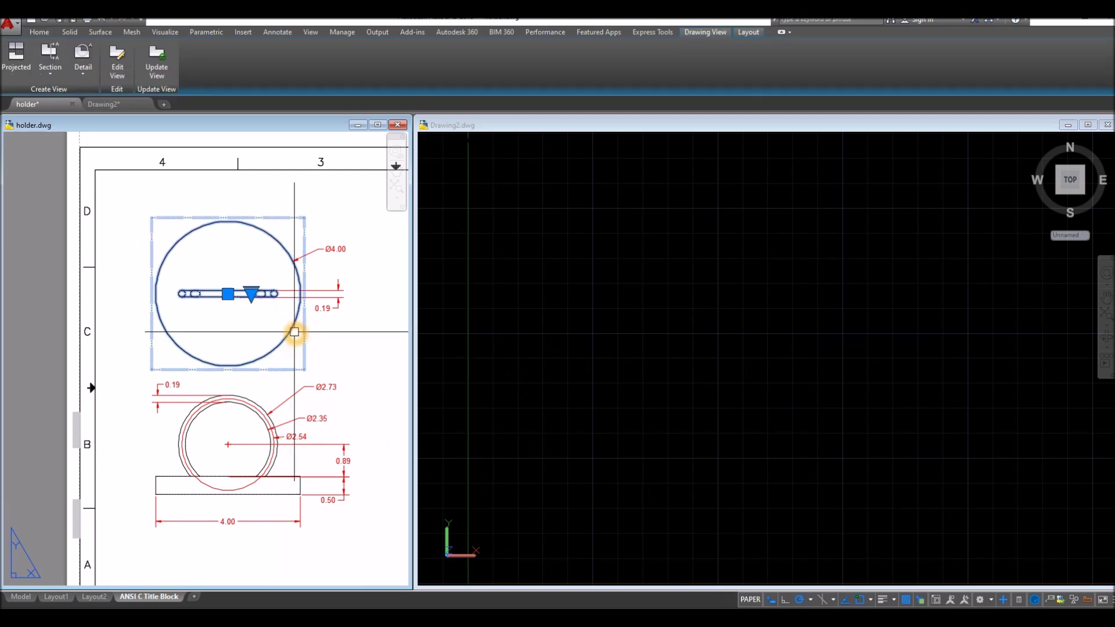
In Drawing2, draw a circle with a diameter of 4.00 for the holder's base
{"action": "left_click", "coordinate": [686, 360]}
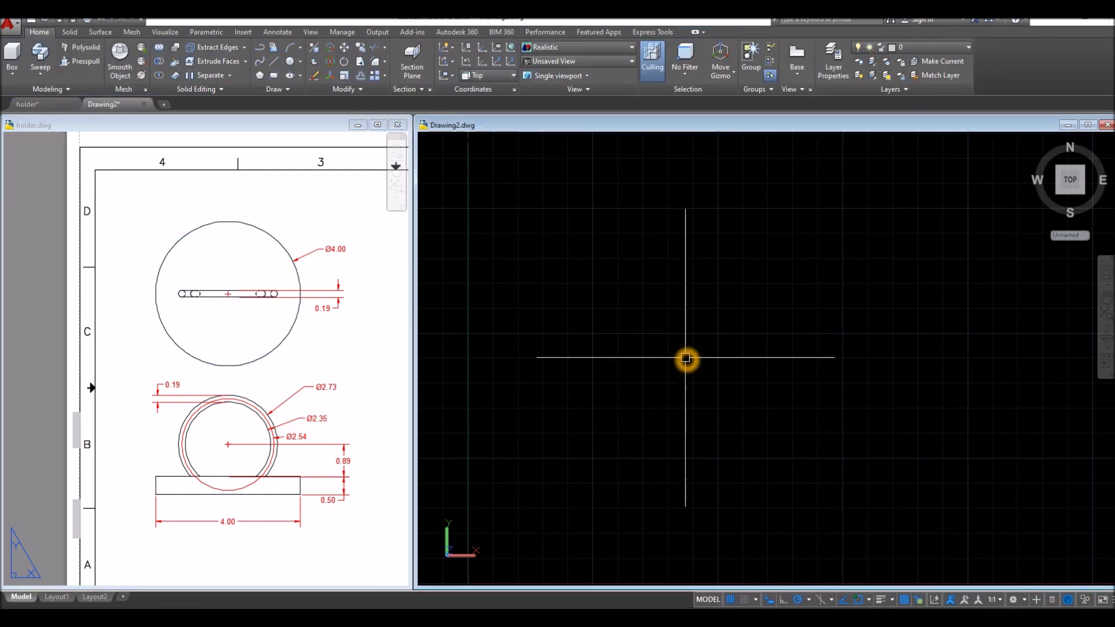
{"action": "type", "text": "c"}
{"action": "key", "text": "Return"}
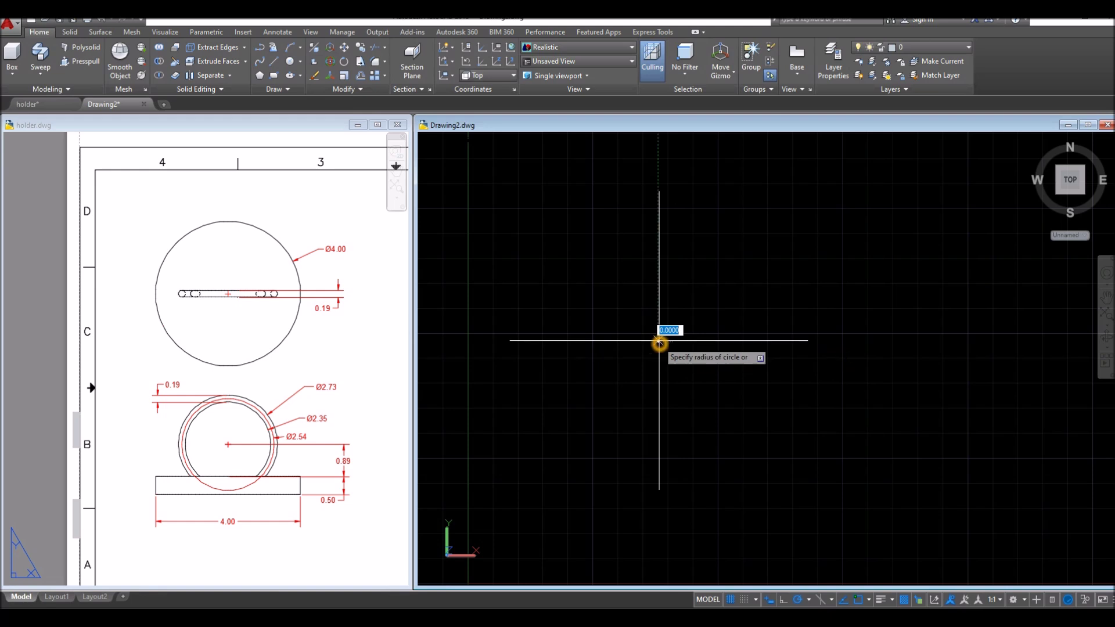
{"action": "left_click", "coordinate": [632, 329]}
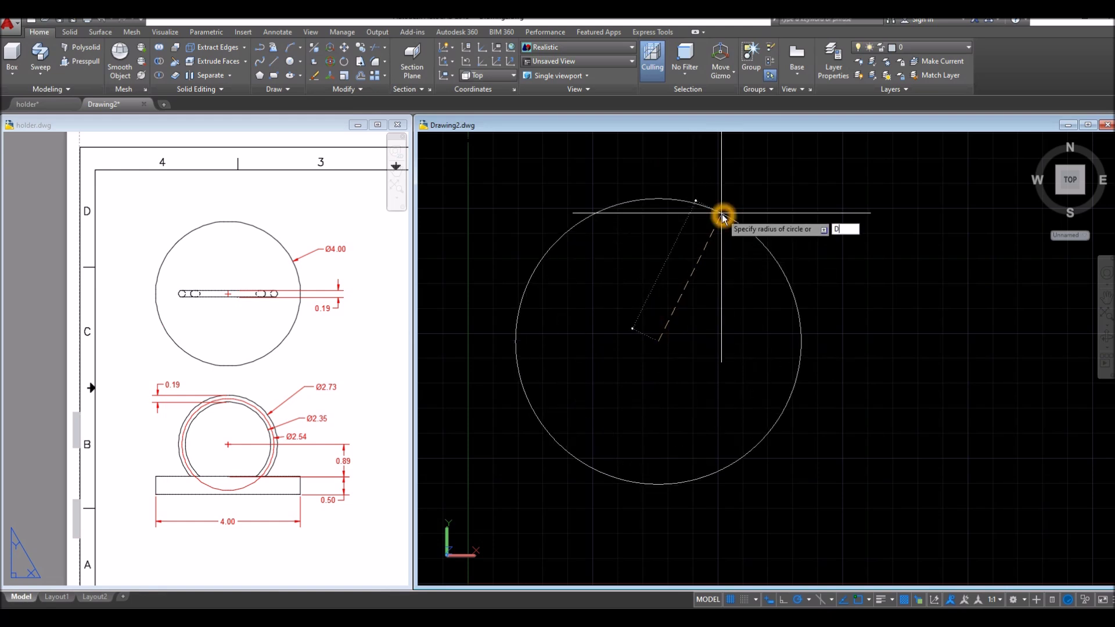
{"action": "key", "text": "Return"}
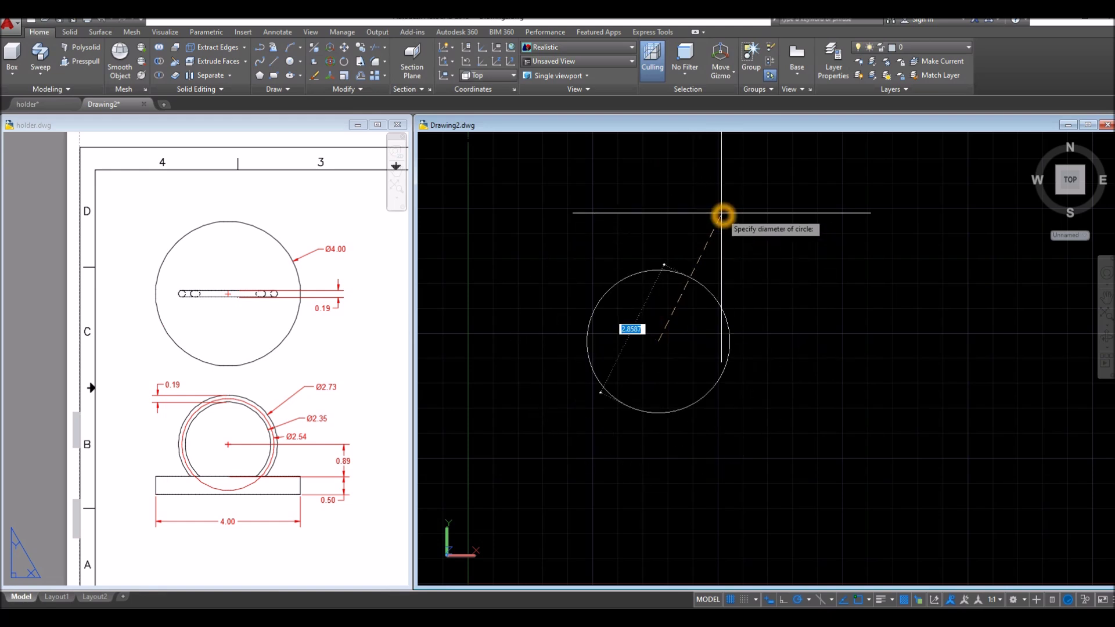
{"action": "key", "text": "Return"}
Switch Drawing2 to the SW Isometric view with the whole base circle in sight
{"action": "left_click", "coordinate": [306, 244]}
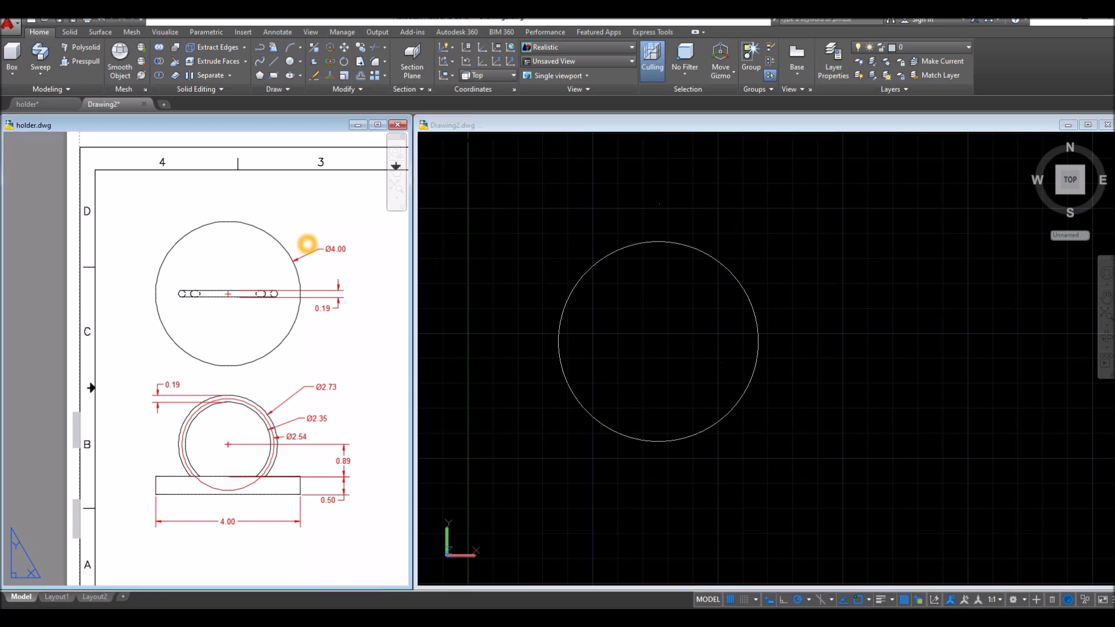
{"action": "left_click", "coordinate": [527, 184]}
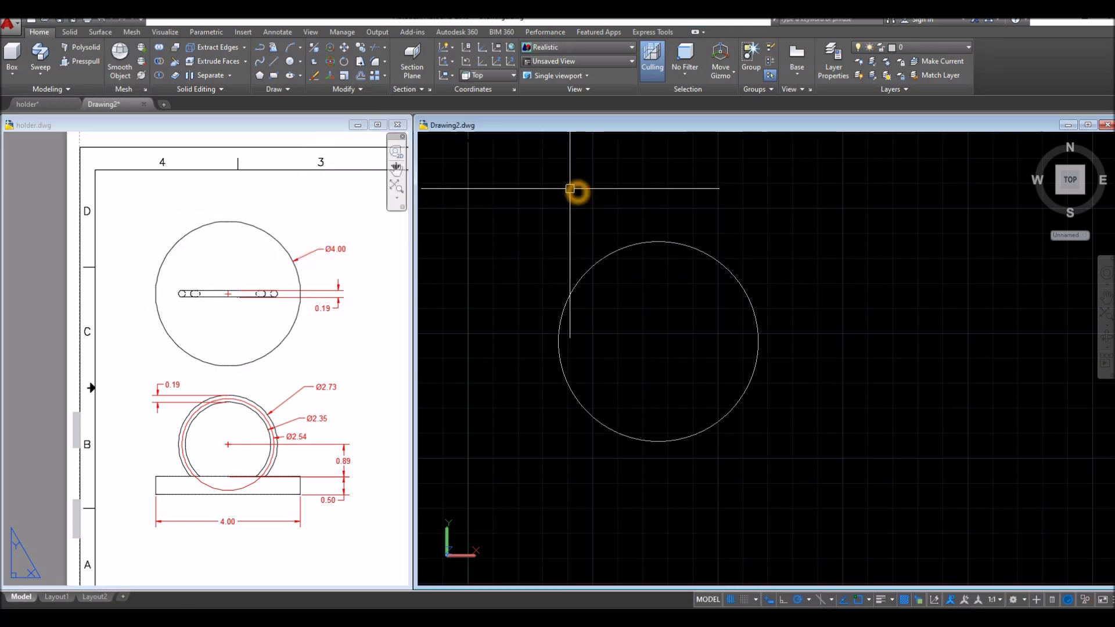
{"action": "left_click", "coordinate": [444, 145]}
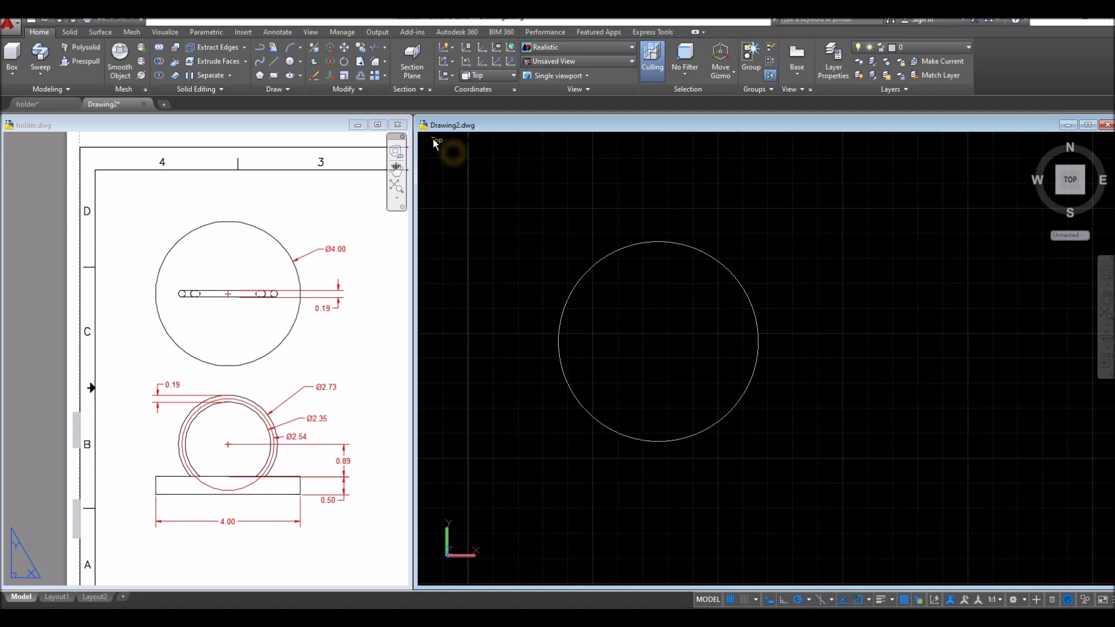
{"action": "left_click", "coordinate": [435, 142]}
{"action": "left_click", "coordinate": [468, 247]}
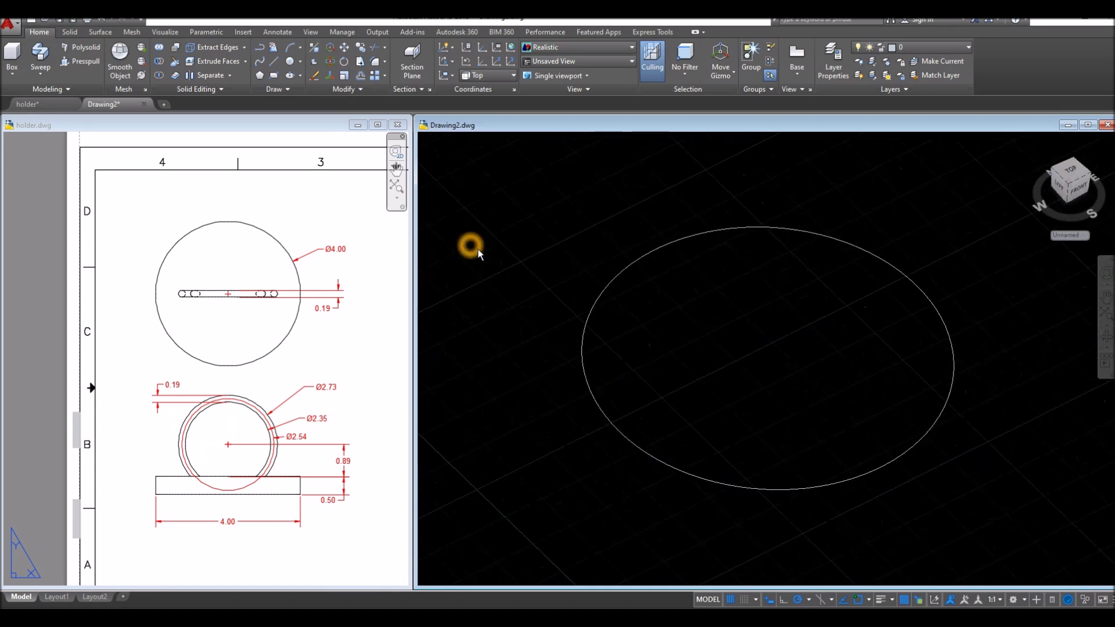
{"action": "scroll", "coordinate": [659, 275], "scroll_direction": "down", "scroll_amount": 3}
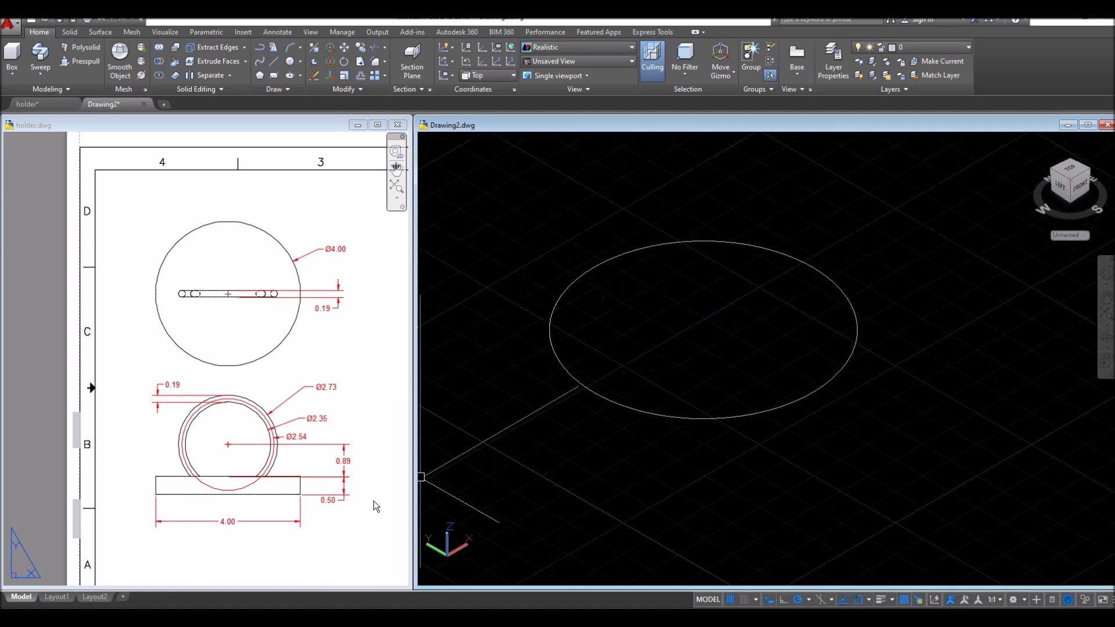
Extrude the 4.00 diameter base circle in Drawing2 upward to a height of 0.5
{"action": "left_click", "coordinate": [346, 517]}
{"action": "left_click", "coordinate": [48, 80]}
{"action": "left_click", "coordinate": [46, 99]}
{"action": "left_click", "coordinate": [626, 251]}
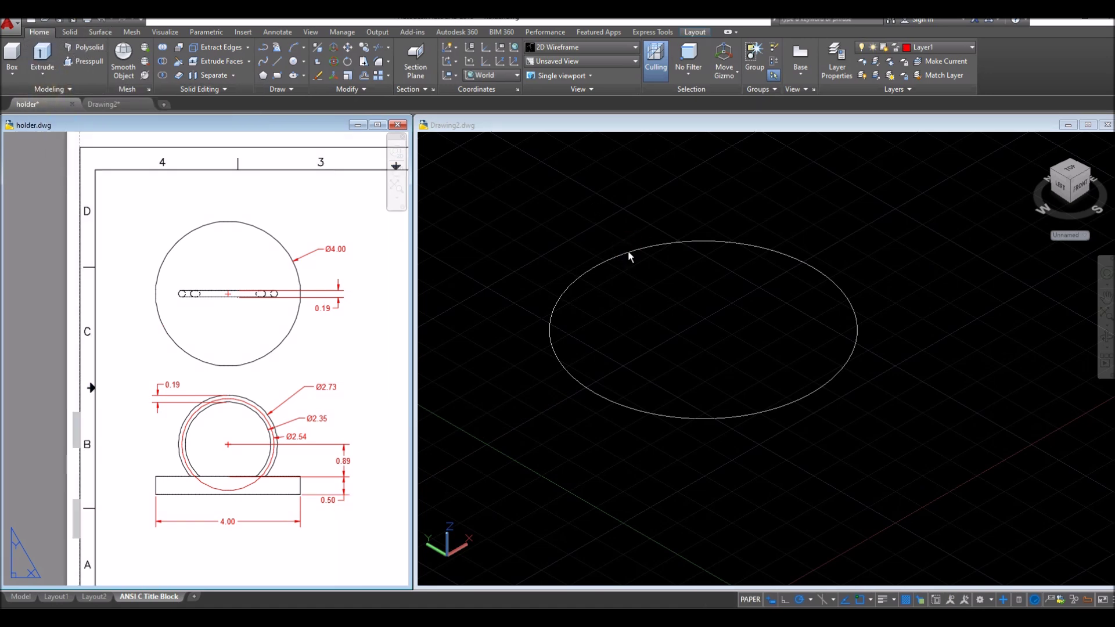
{"action": "left_click", "coordinate": [58, 64]}
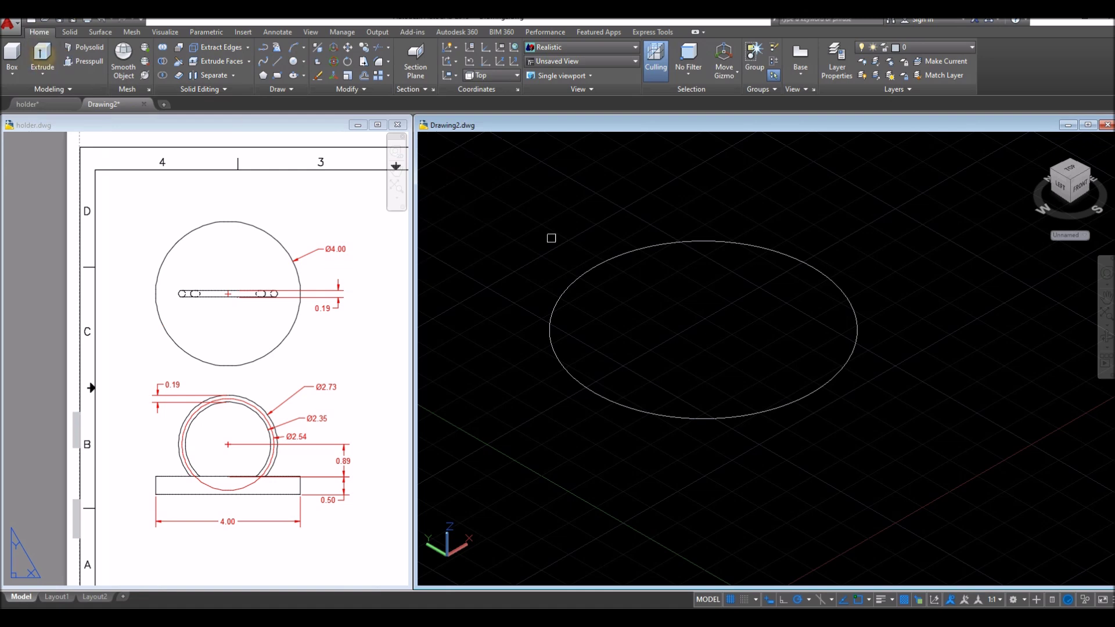
{"action": "left_click", "coordinate": [609, 258]}
{"action": "right_click", "coordinate": [615, 224]}
{"action": "left_click", "coordinate": [628, 232]}
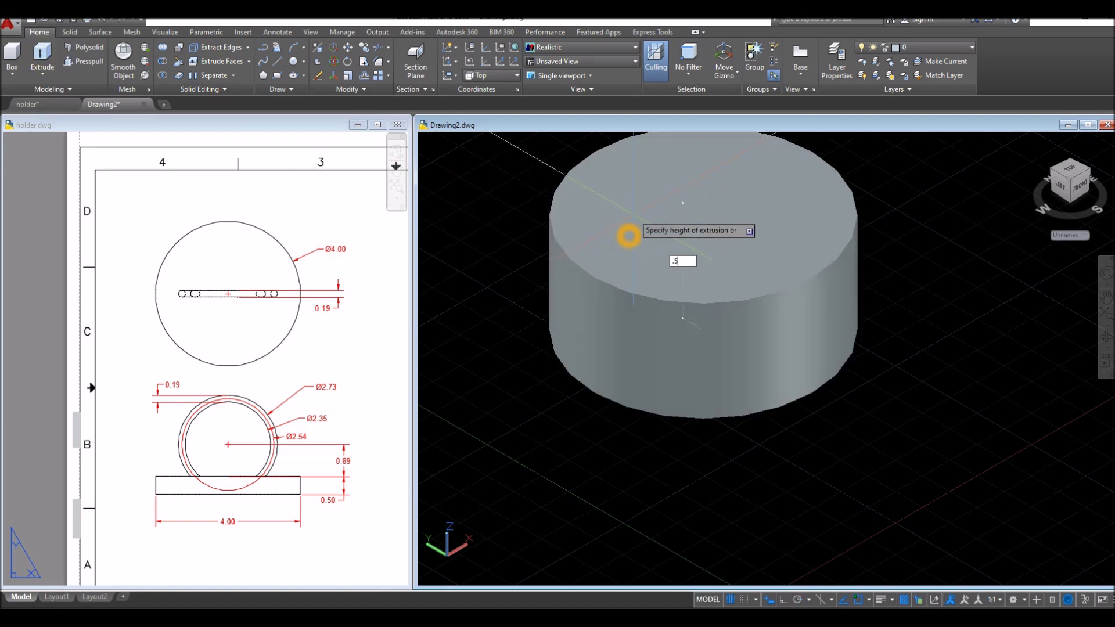
{"action": "key", "text": "Return"}
{"action": "left_click", "coordinate": [302, 473]}
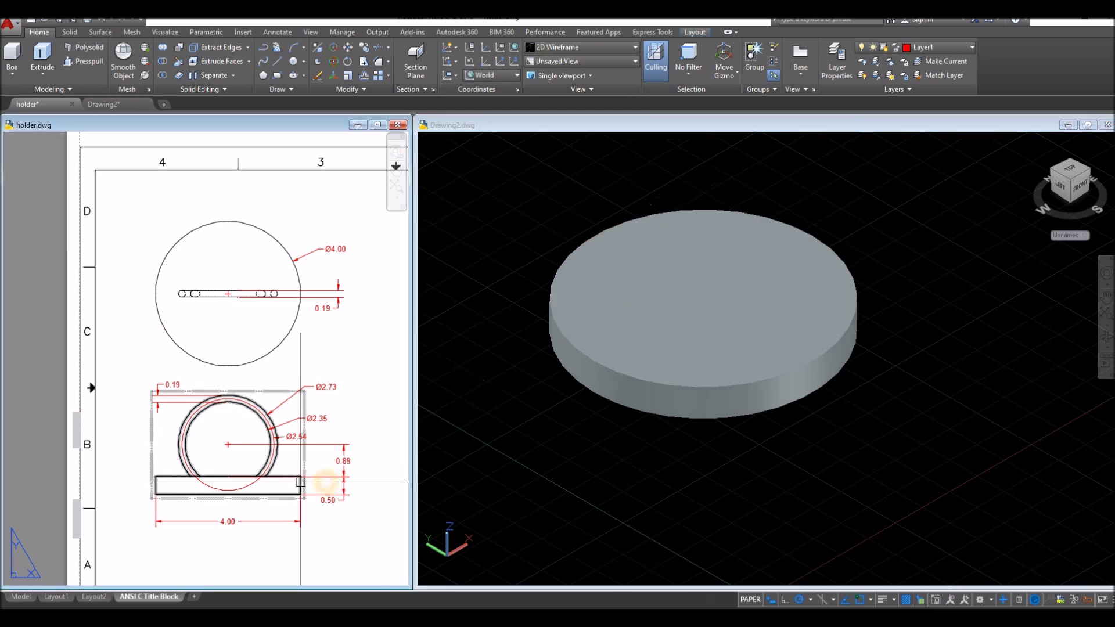
{"action": "left_click", "coordinate": [300, 484]}
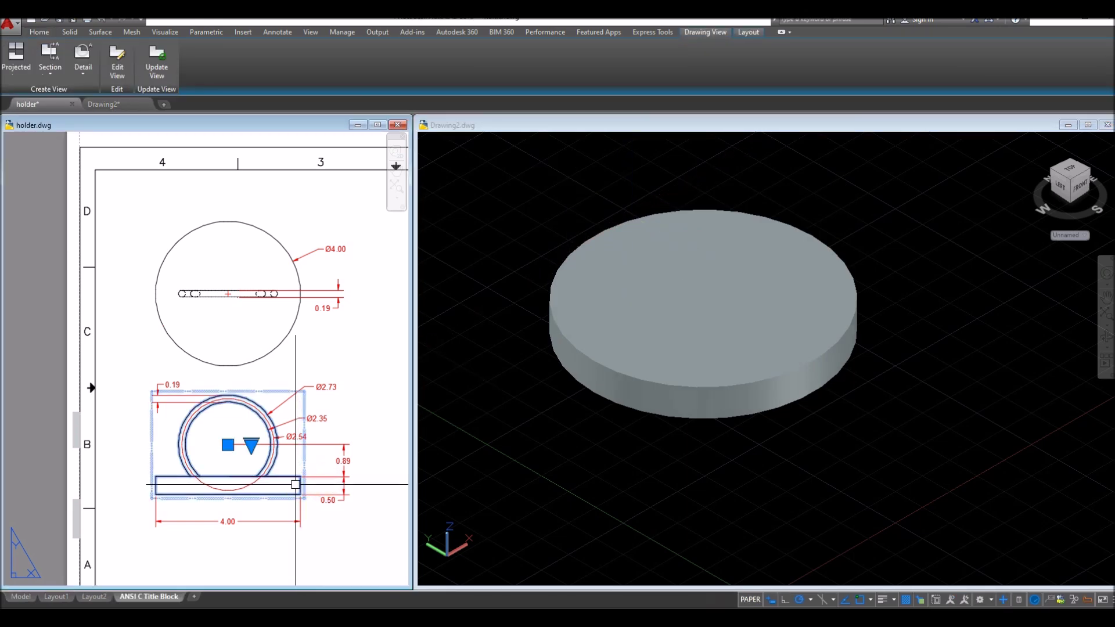
{"action": "left_click", "coordinate": [652, 488]}
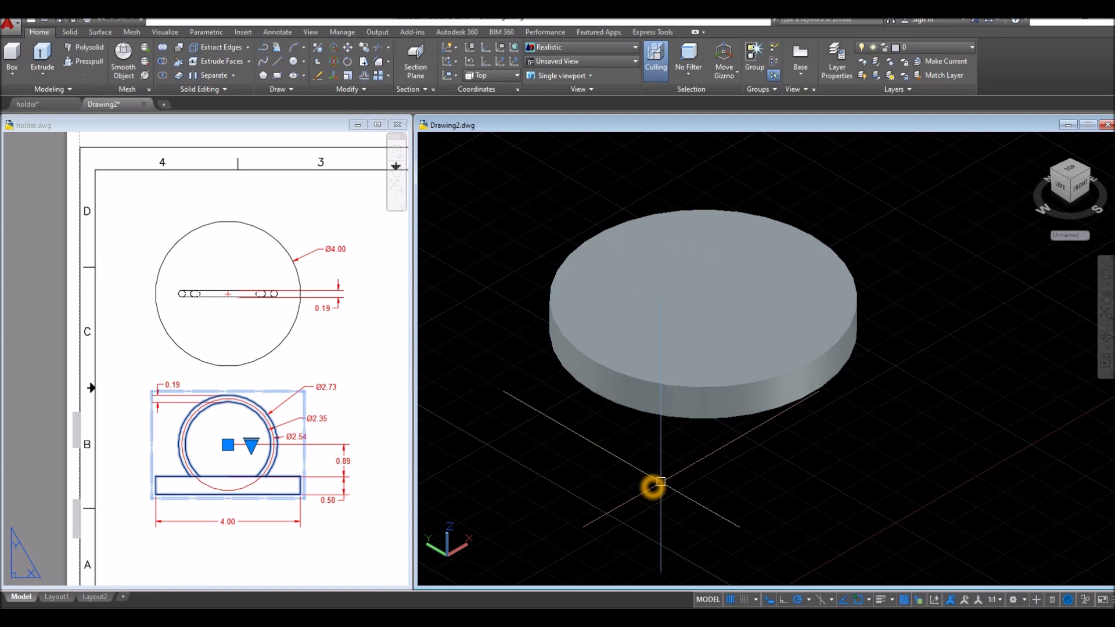
{"action": "left_click", "coordinate": [383, 479]}
{"action": "key", "text": "Escape"}
{"action": "type", "text": "`"}
{"action": "left_click", "coordinate": [492, 472]}
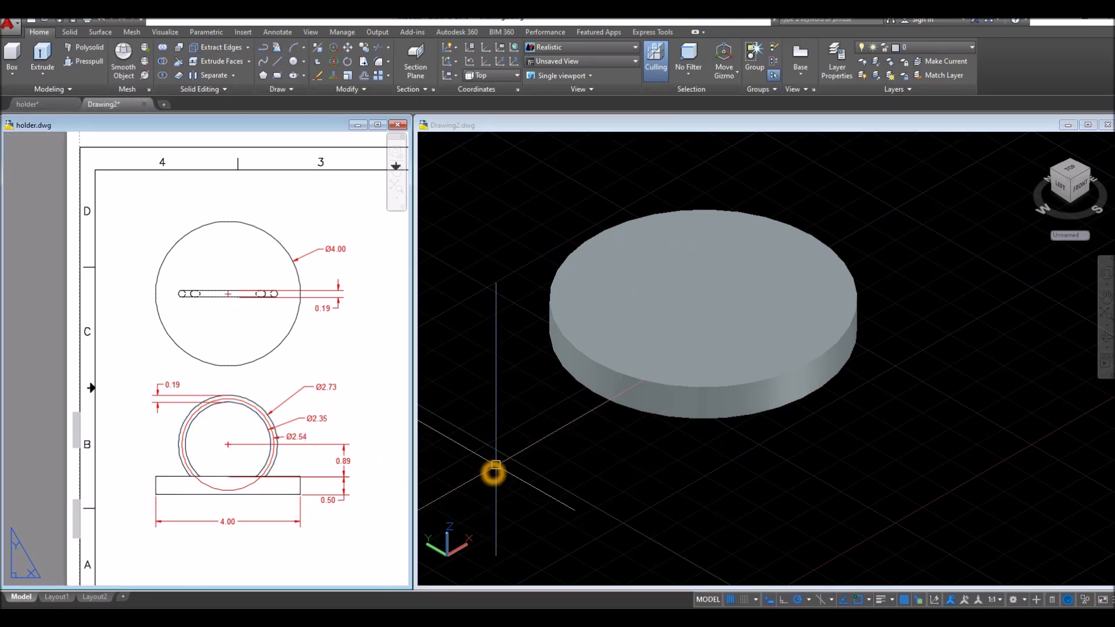
Set Drawing2 to the Front view with the base disc in sight and turn off the grid
{"action": "left_click", "coordinate": [443, 145]}
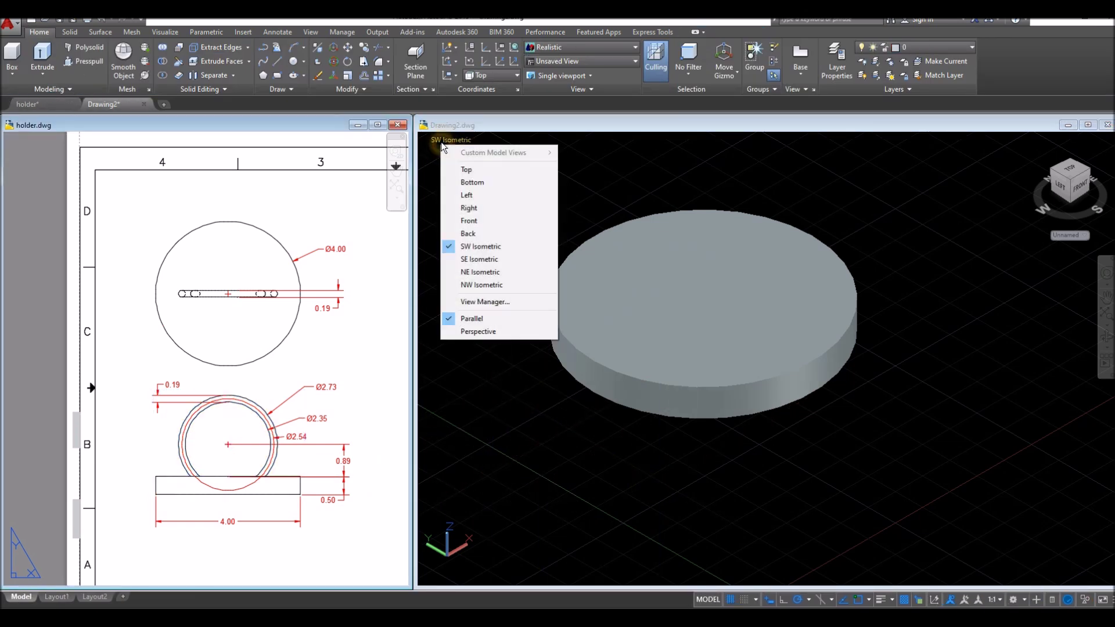
{"action": "left_click", "coordinate": [495, 224]}
{"action": "scroll", "coordinate": [720, 237], "scroll_direction": "down", "scroll_amount": 4}
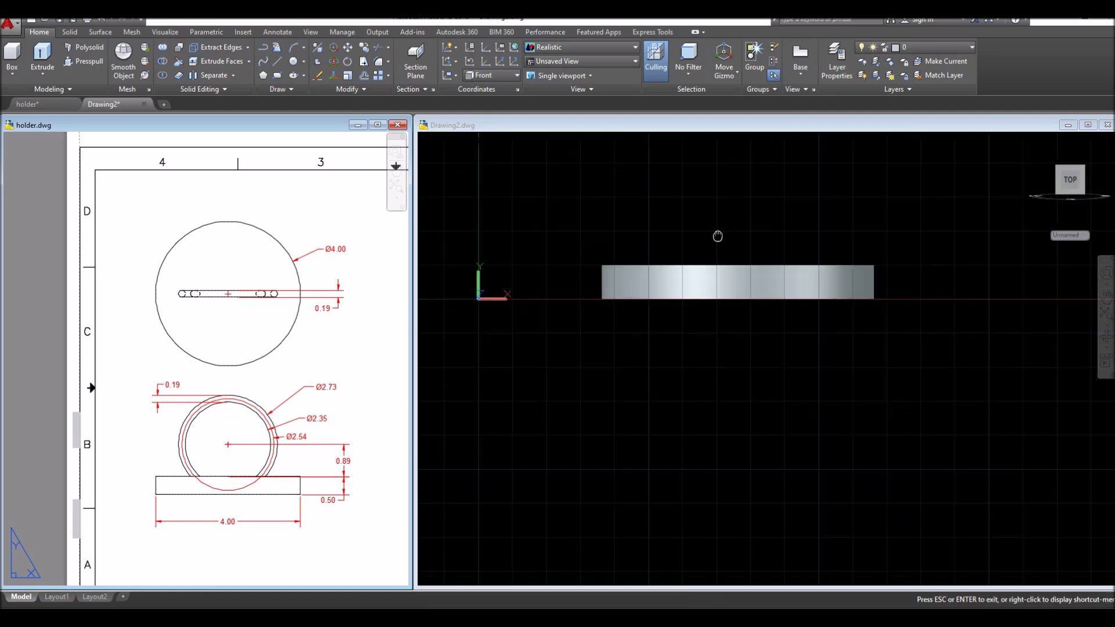
{"action": "left_click", "coordinate": [730, 601]}
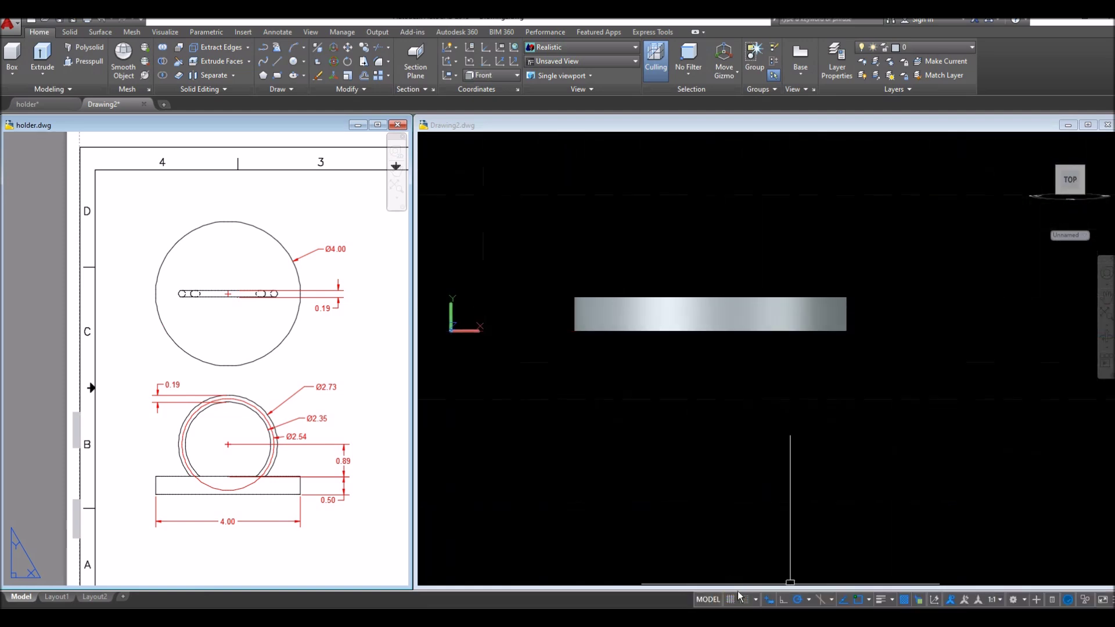
{"action": "left_click", "coordinate": [630, 379]}
Examine the height dimension of the ring handle's centre in the front view of the holder drawing
{"action": "left_click", "coordinate": [199, 510]}
{"action": "scroll", "coordinate": [234, 493], "scroll_direction": "up", "scroll_amount": 2}
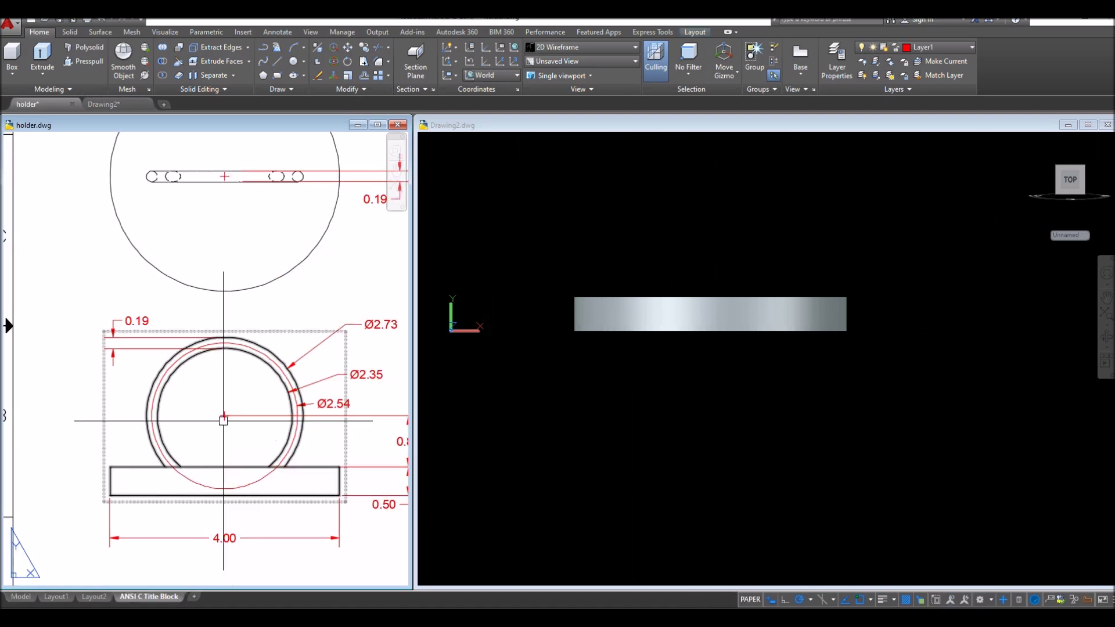
{"action": "left_click", "coordinate": [241, 446]}
{"action": "middle_click_drag", "start_coordinate": [242, 447], "coordinate": [187, 451]}
{"action": "left_click", "coordinate": [358, 450]}
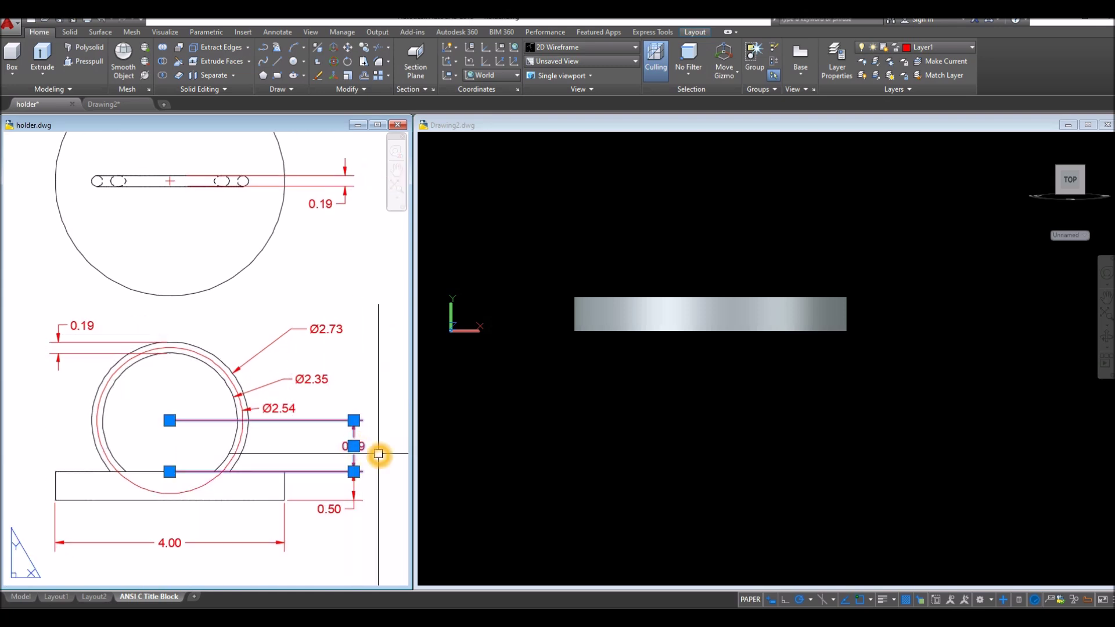
{"action": "key", "text": "Escape"}
In Drawing2, draw a vertical line 0.89 long upward from the centre of the base disc's top face
{"action": "left_click", "coordinate": [622, 455]}
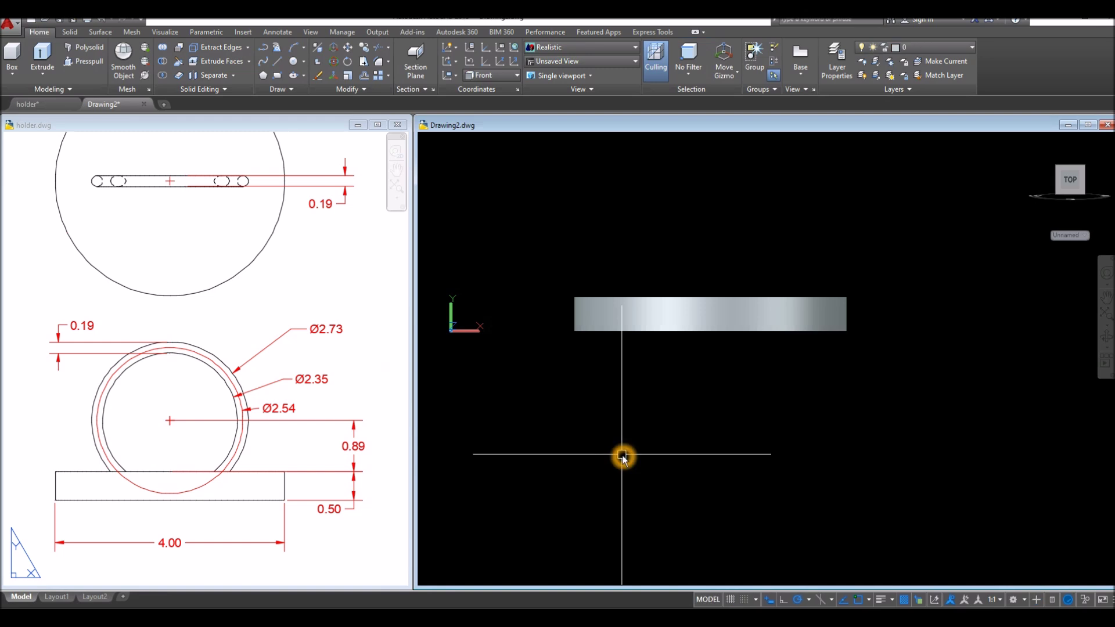
{"action": "type", "text": "L"}
{"action": "key", "text": "Return"}
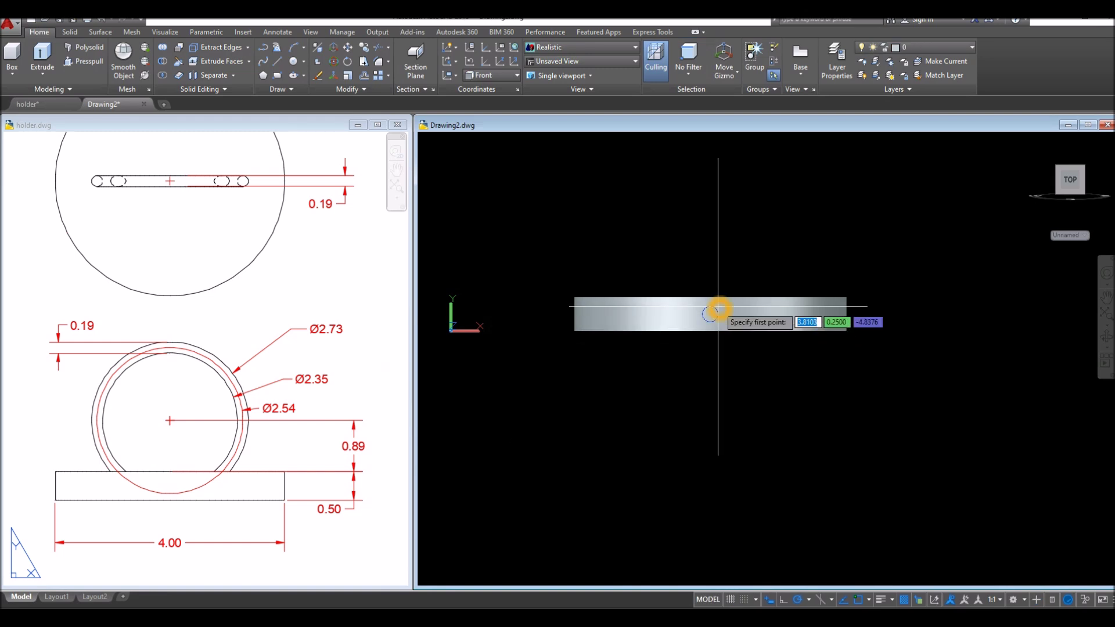
{"action": "right_click", "coordinate": [720, 282], "text": "shift"}
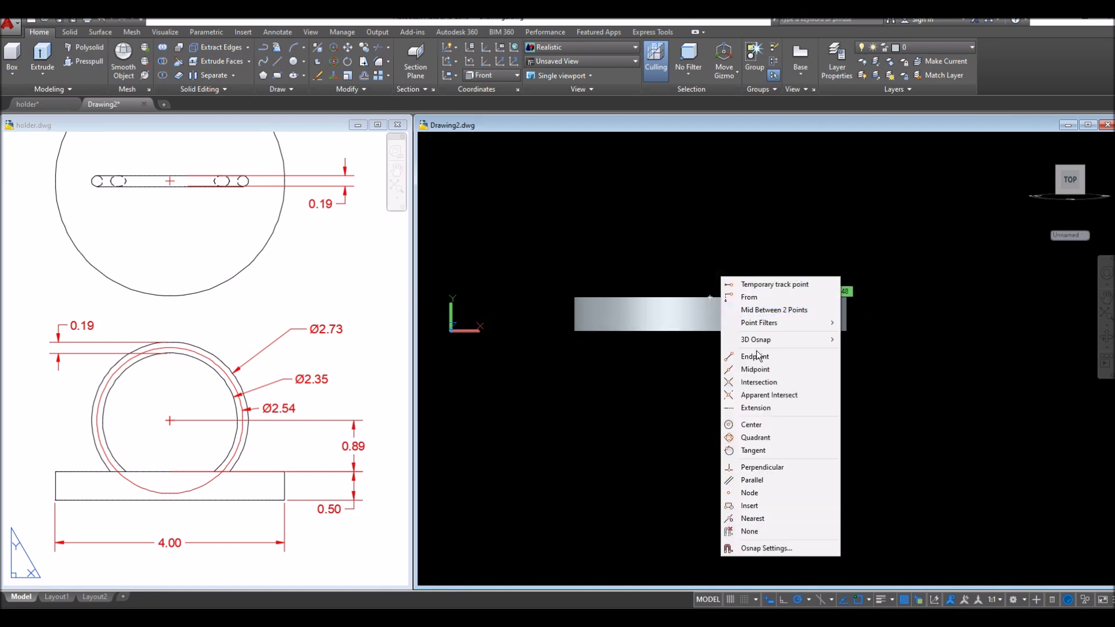
{"action": "left_click", "coordinate": [752, 424]}
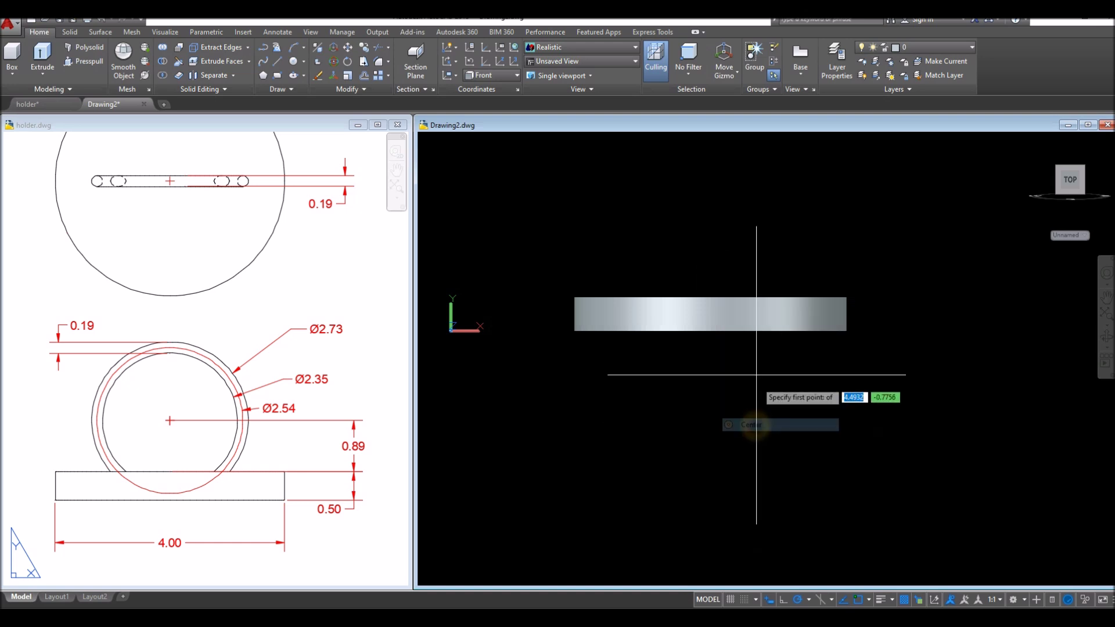
{"action": "left_click", "coordinate": [709, 298]}
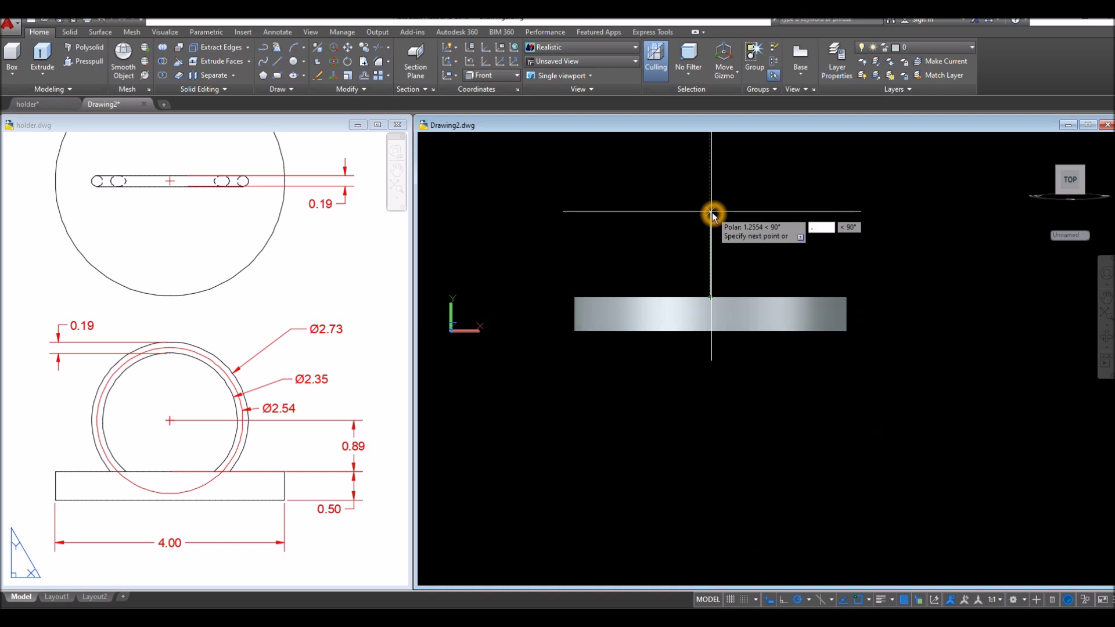
{"action": "left_click", "coordinate": [710, 237]}
{"action": "right_click", "coordinate": [774, 197]}
{"action": "left_click", "coordinate": [789, 207]}
{"action": "left_click", "coordinate": [544, 373]}
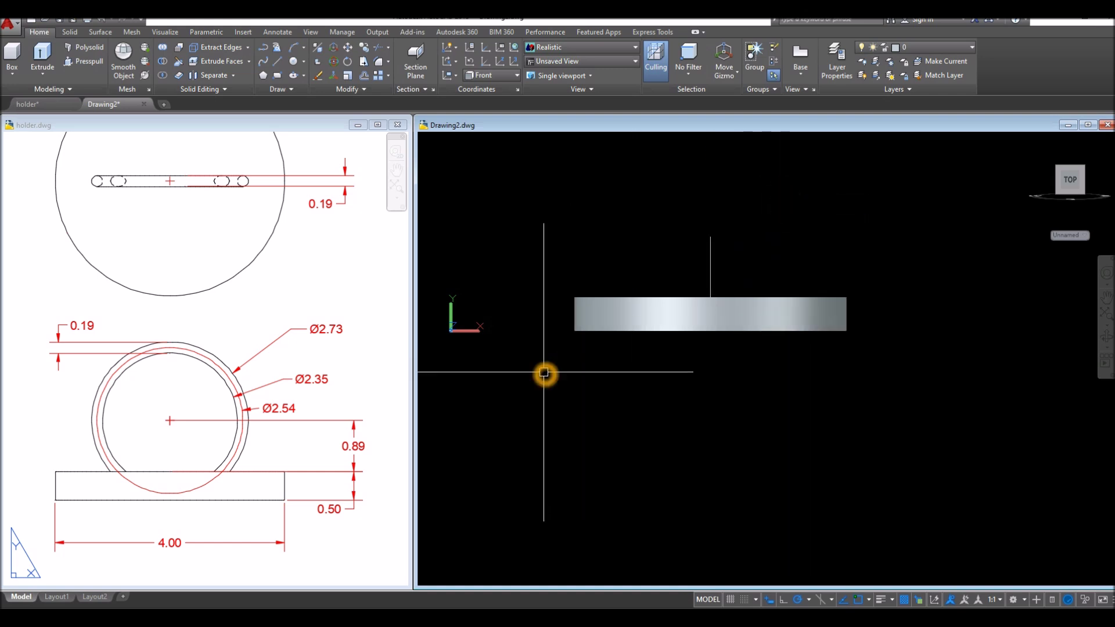
Draw a circle with a diameter of 2.54 centred on the upper end of the vertical line
{"action": "key", "text": "Return"}
{"action": "left_click", "coordinate": [710, 237]}
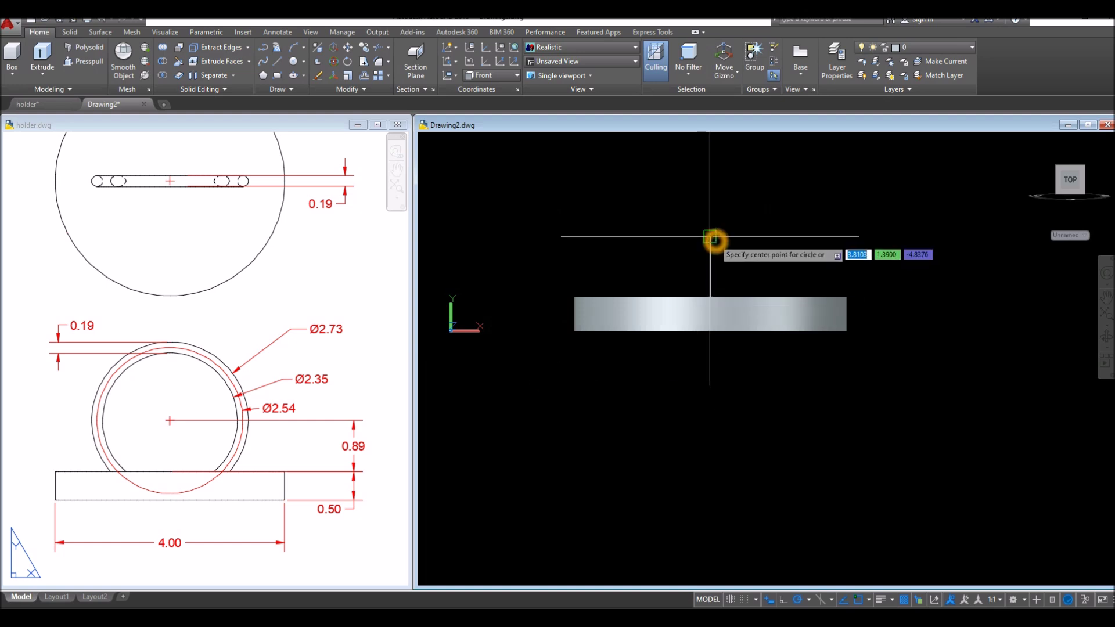
{"action": "scroll", "coordinate": [790, 195], "scroll_direction": "down", "scroll_amount": 2}
{"action": "middle_click_drag", "start_coordinate": [790, 196], "coordinate": [751, 258]}
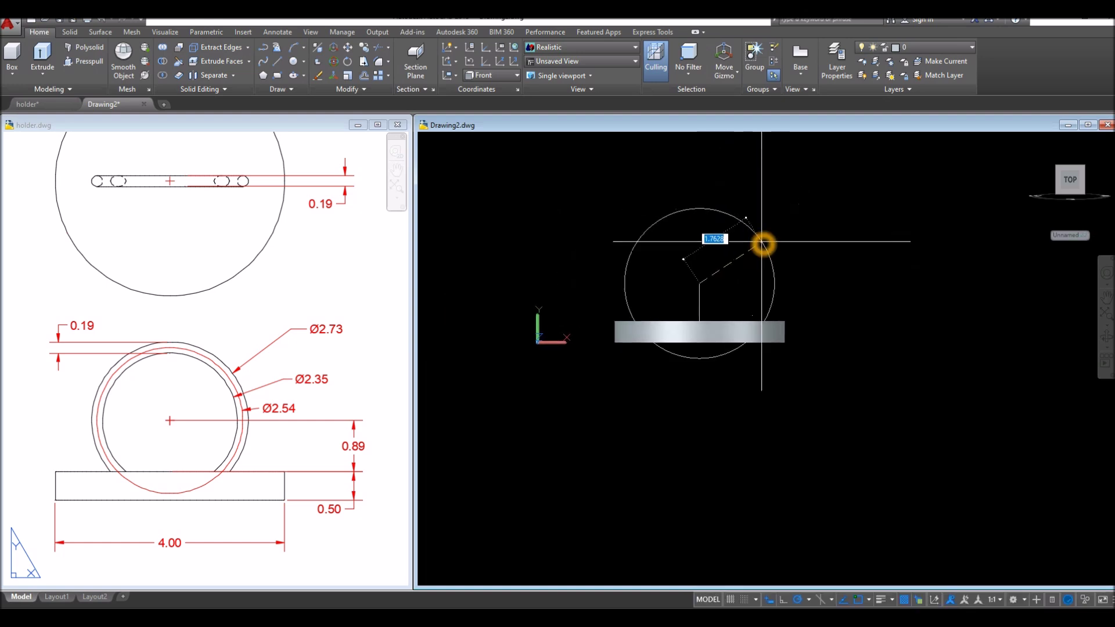
{"action": "key", "text": "Return"}
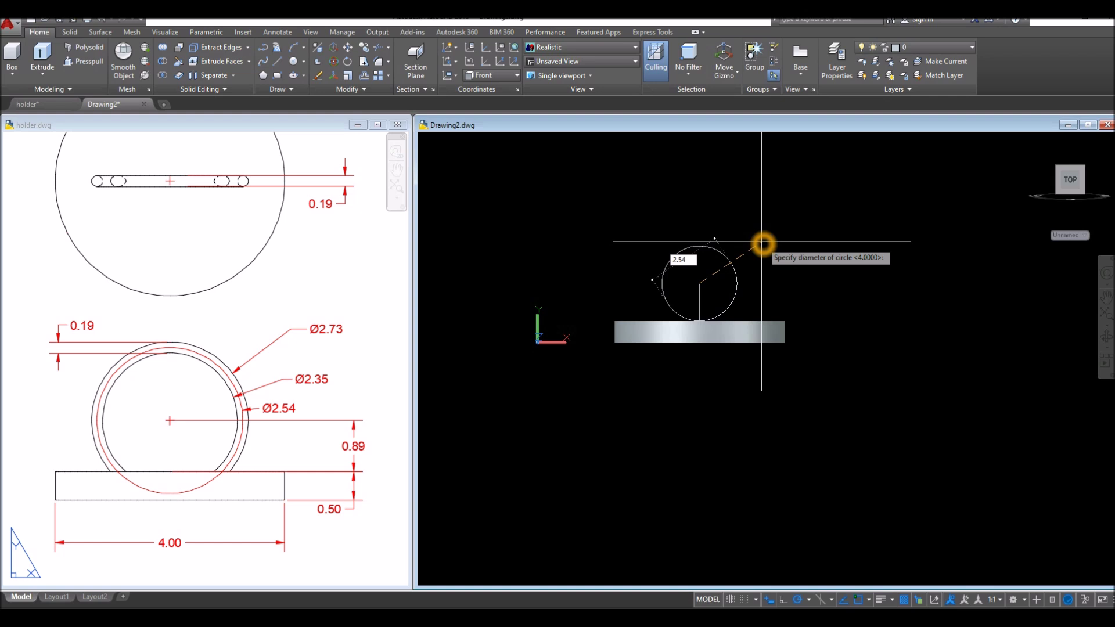
{"action": "key", "text": "Return"}
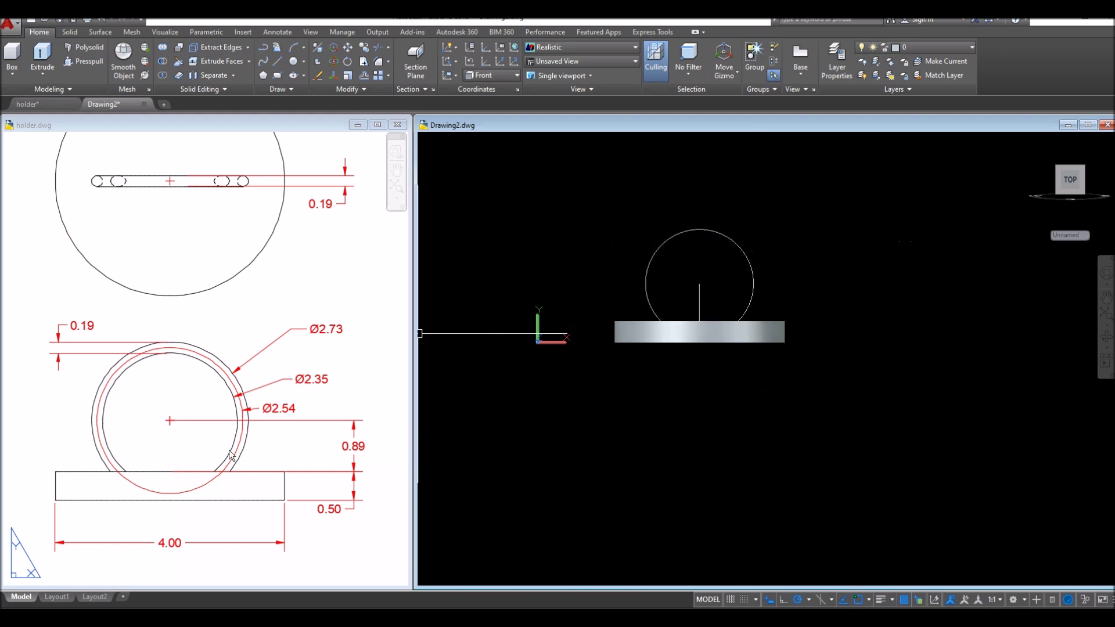
Check the centreline diameter dimension of the ring handle in the holder drawing
{"action": "left_click", "coordinate": [280, 450]}
{"action": "left_click", "coordinate": [276, 413]}
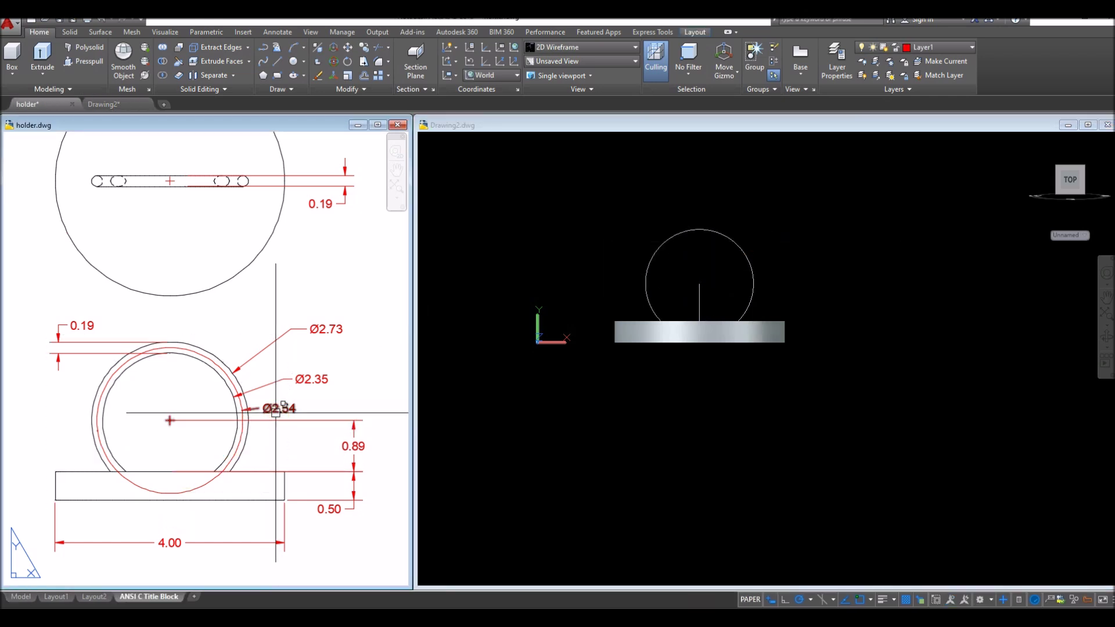
{"action": "left_click", "coordinate": [276, 414]}
Draw a circle with a diameter of 0.19 in empty space beside the ring circle and check its diameter
{"action": "left_click", "coordinate": [588, 428]}
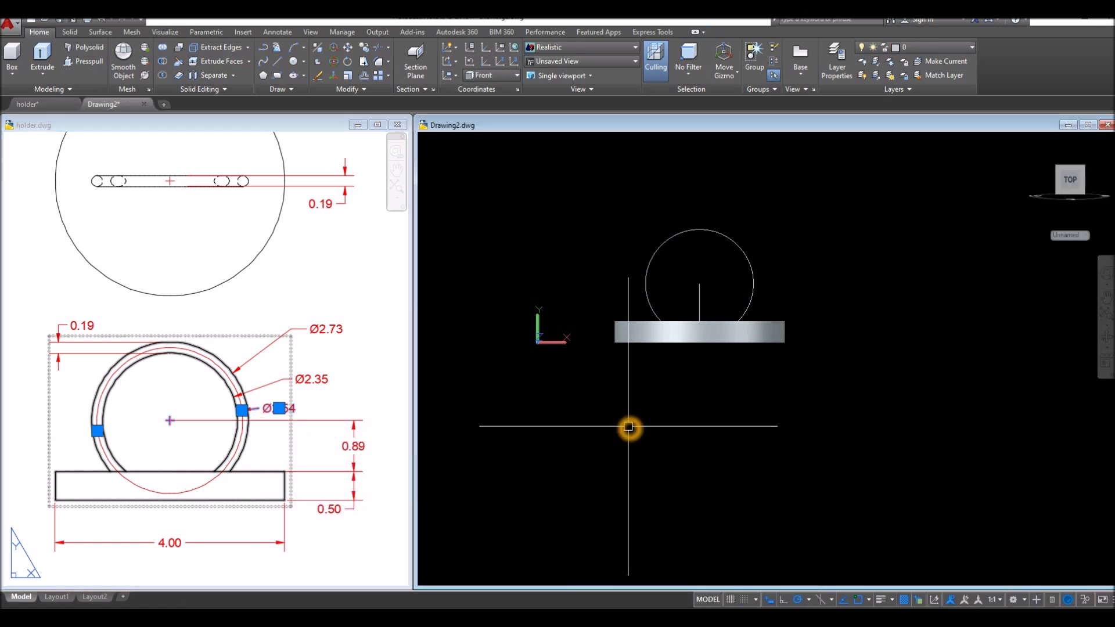
{"action": "middle_click_drag", "start_coordinate": [628, 427], "coordinate": [583, 452]}
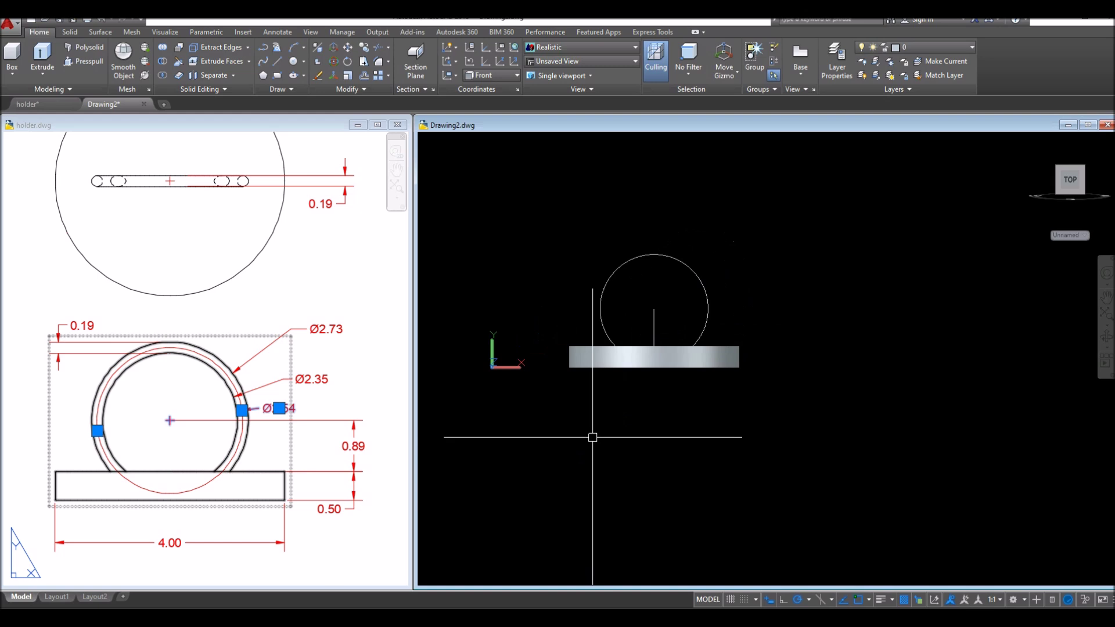
{"action": "left_click", "coordinate": [554, 404]}
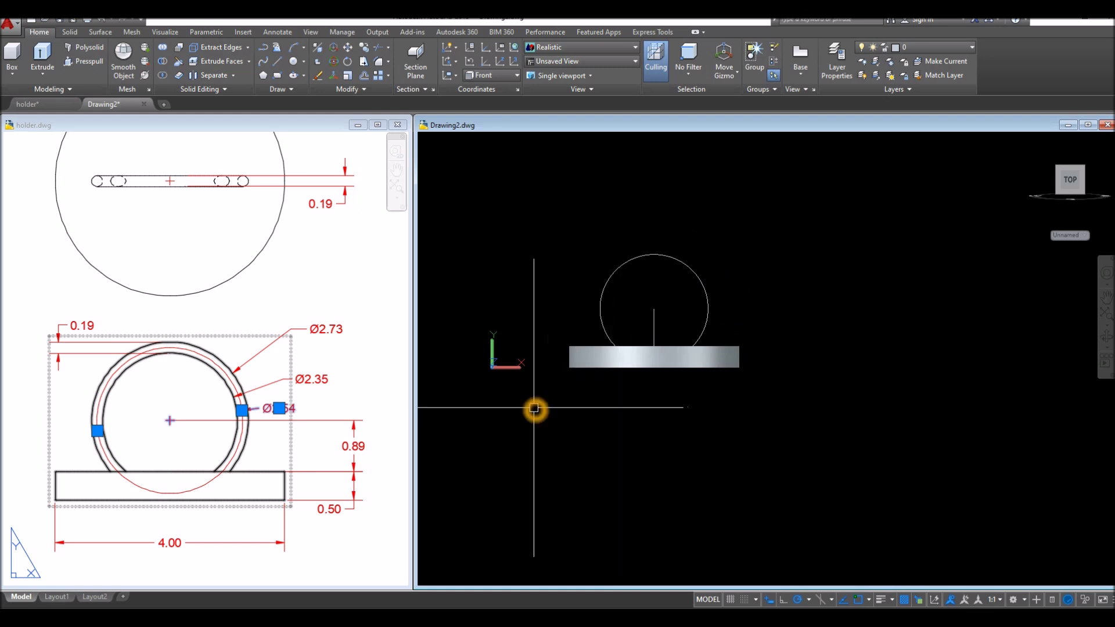
{"action": "key", "text": "Return"}
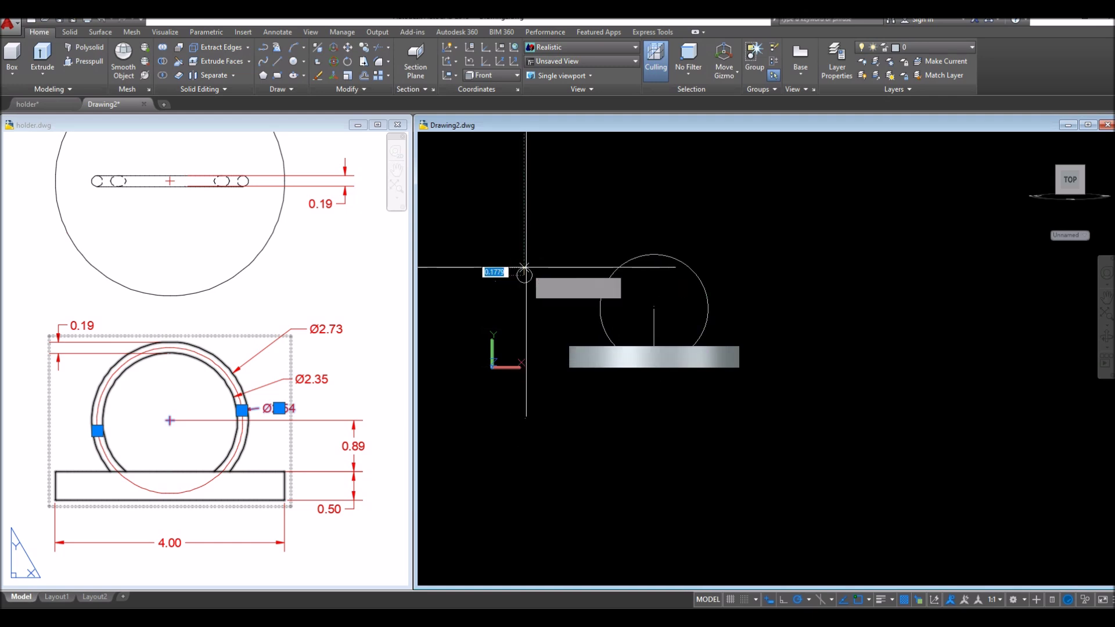
{"action": "left_click", "coordinate": [525, 275]}
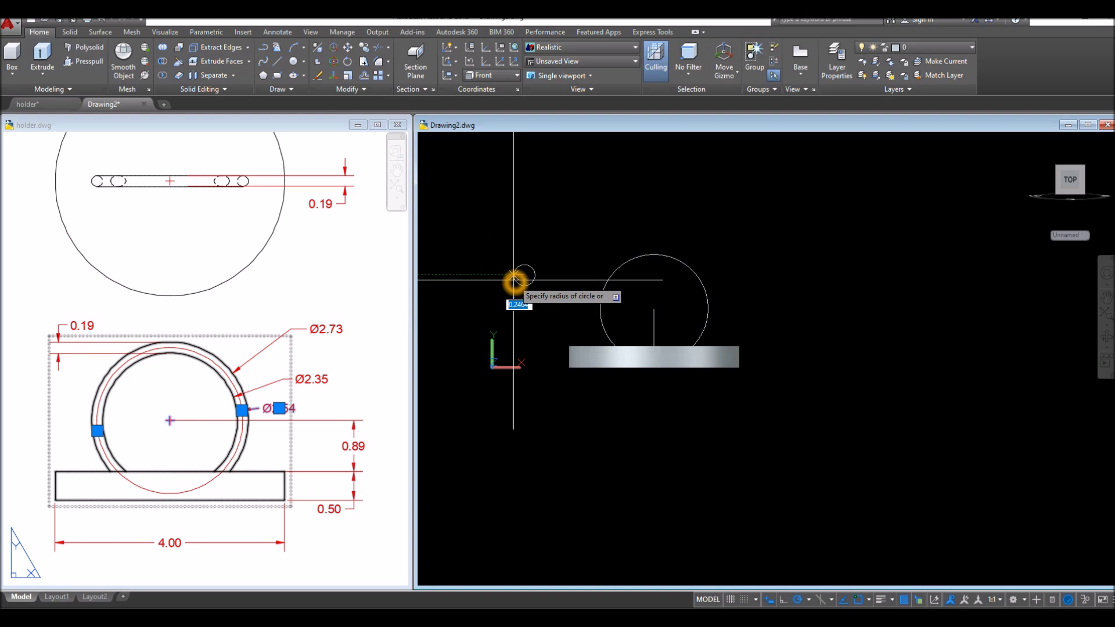
{"action": "type", "text": "D"}
{"action": "key", "text": "Return"}
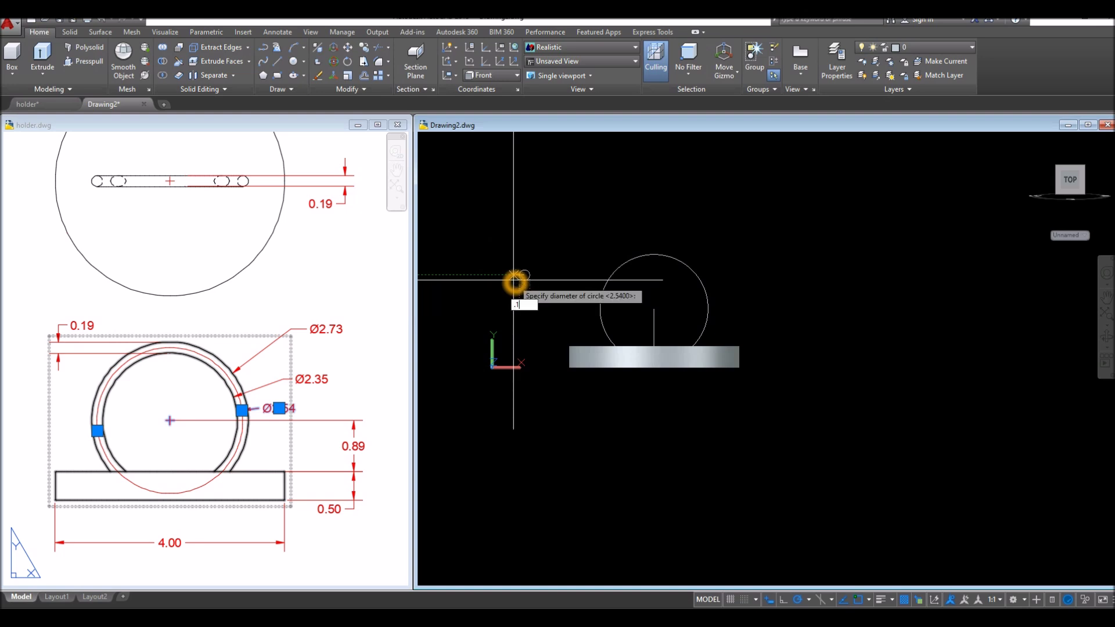
{"action": "key", "text": "Return"}
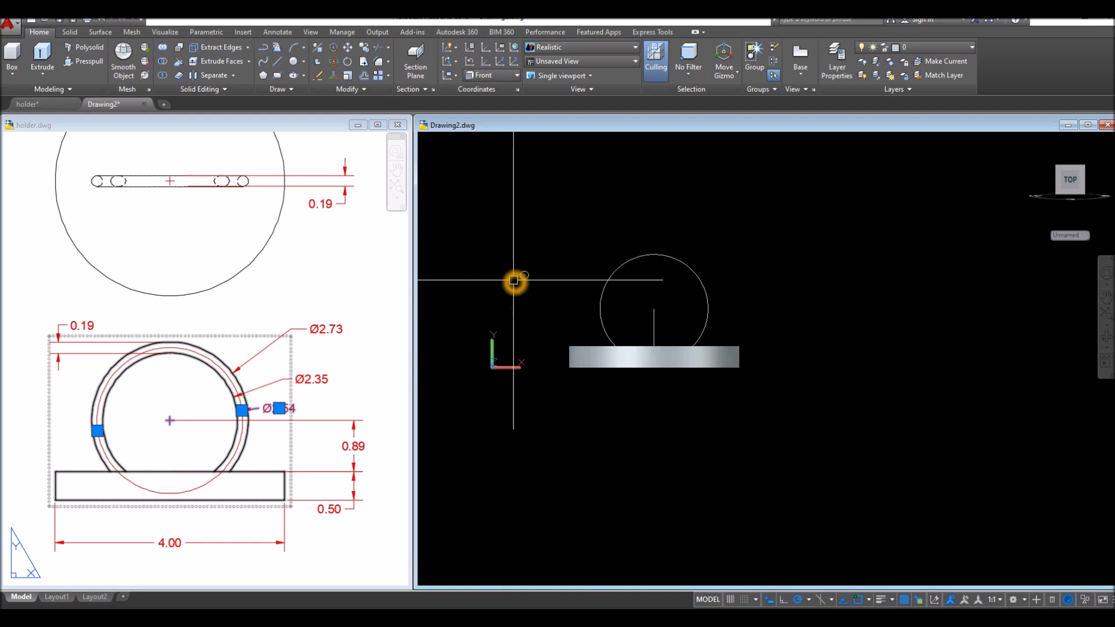
{"action": "scroll", "coordinate": [528, 276], "scroll_direction": "up", "scroll_amount": 3}
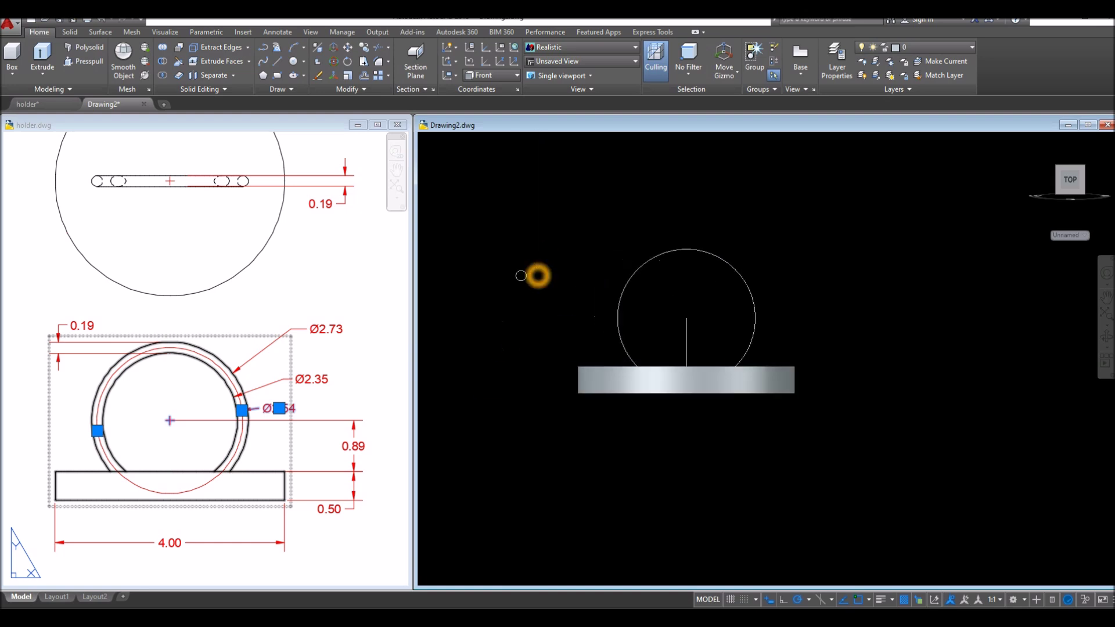
{"action": "left_click", "coordinate": [522, 276]}
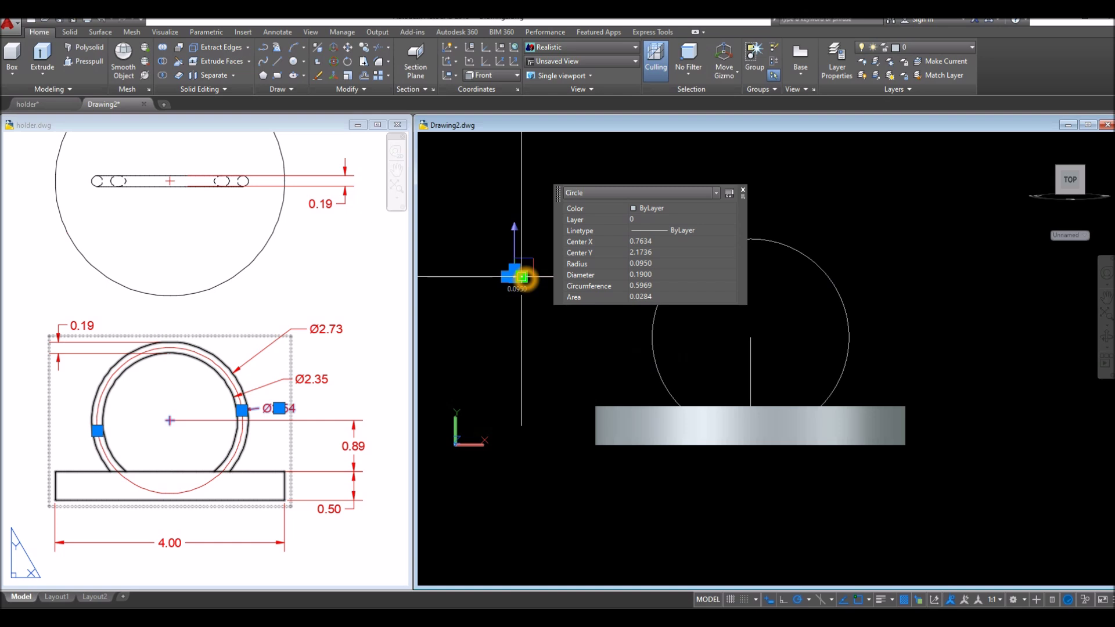
{"action": "key", "text": "Escape"}
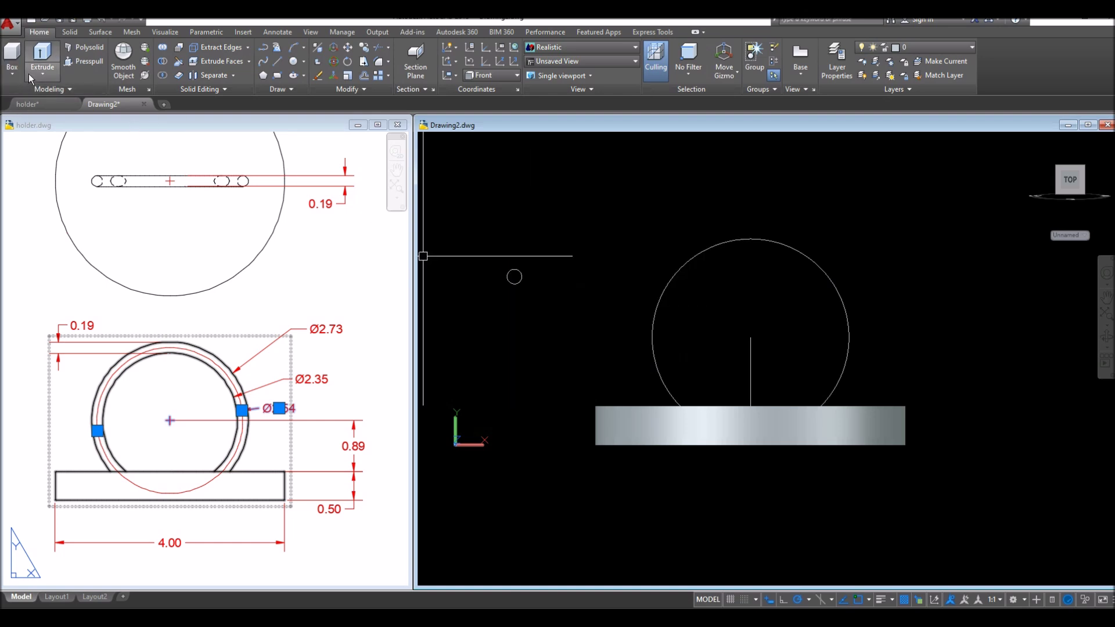
{"action": "left_click", "coordinate": [45, 78]}
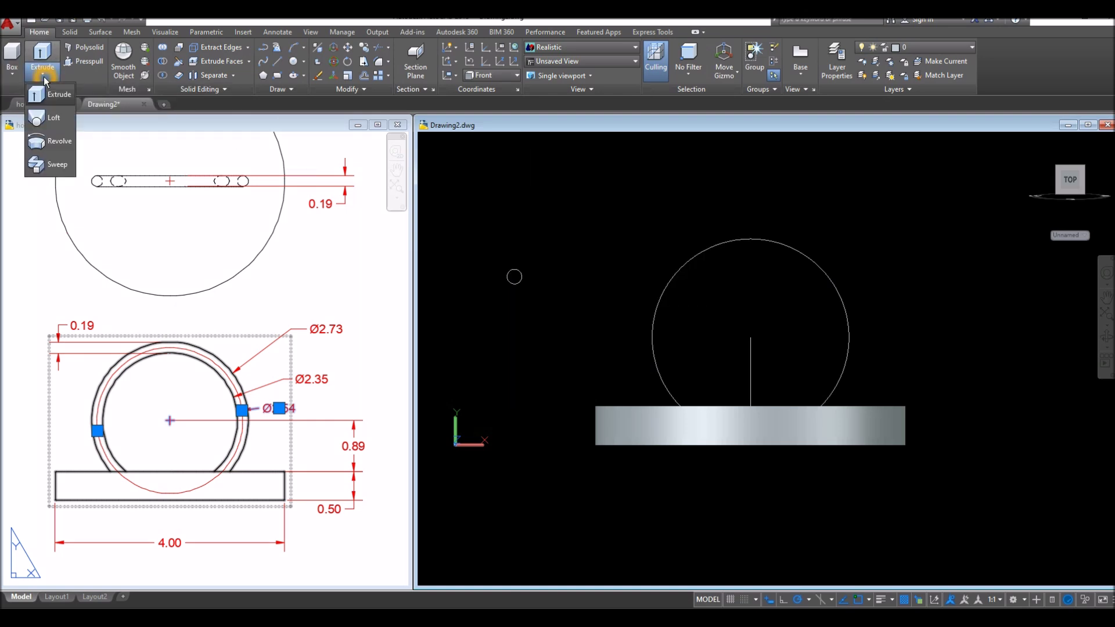
{"action": "left_click", "coordinate": [96, 85]}
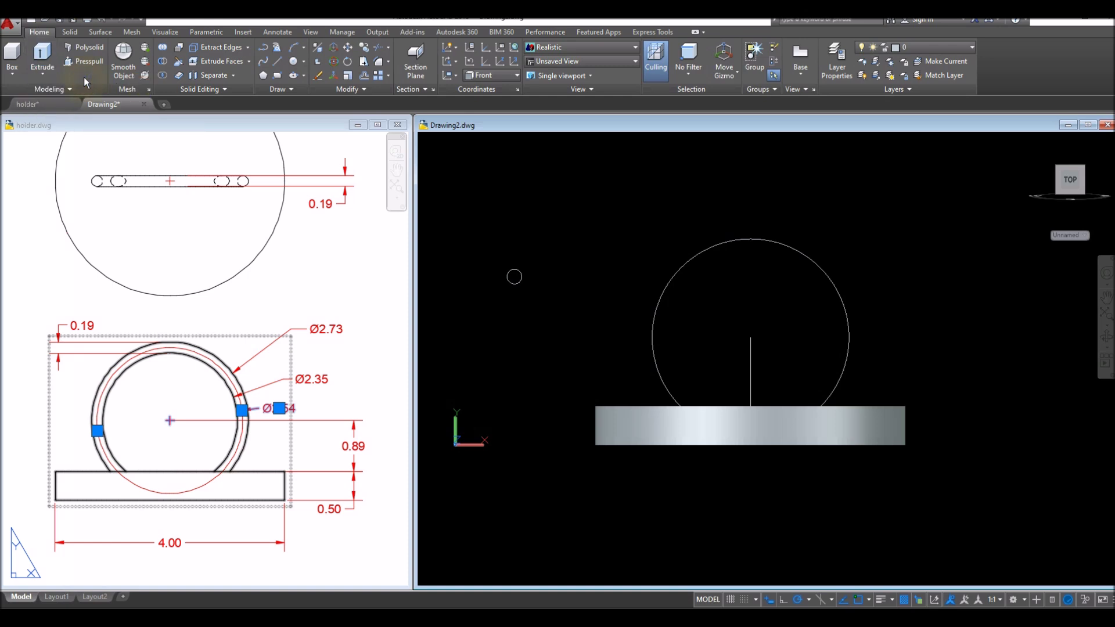
Sweep the 0.19 diameter circle along the large 2.54 diameter circle to form the solid ring handle
{"action": "left_click", "coordinate": [38, 72]}
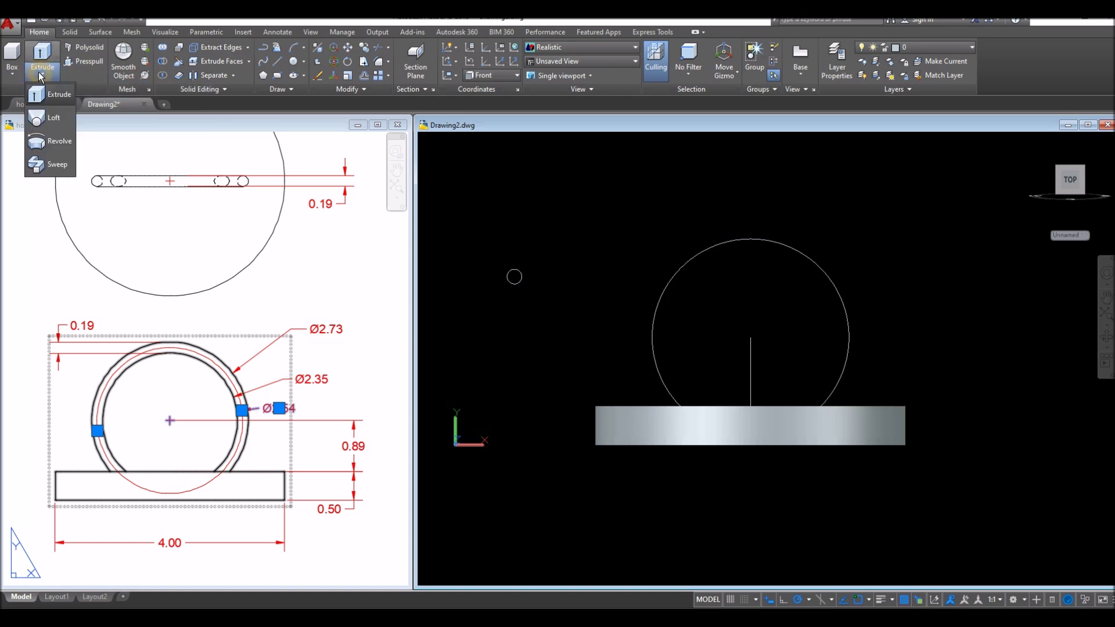
{"action": "left_click", "coordinate": [65, 168]}
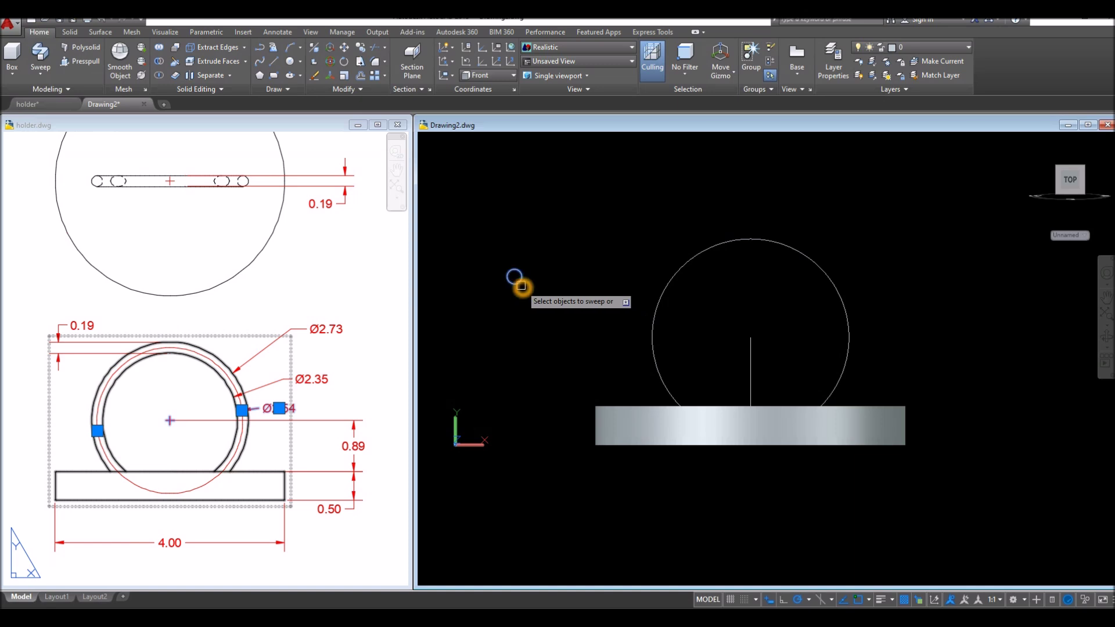
{"action": "right_click", "coordinate": [538, 282]}
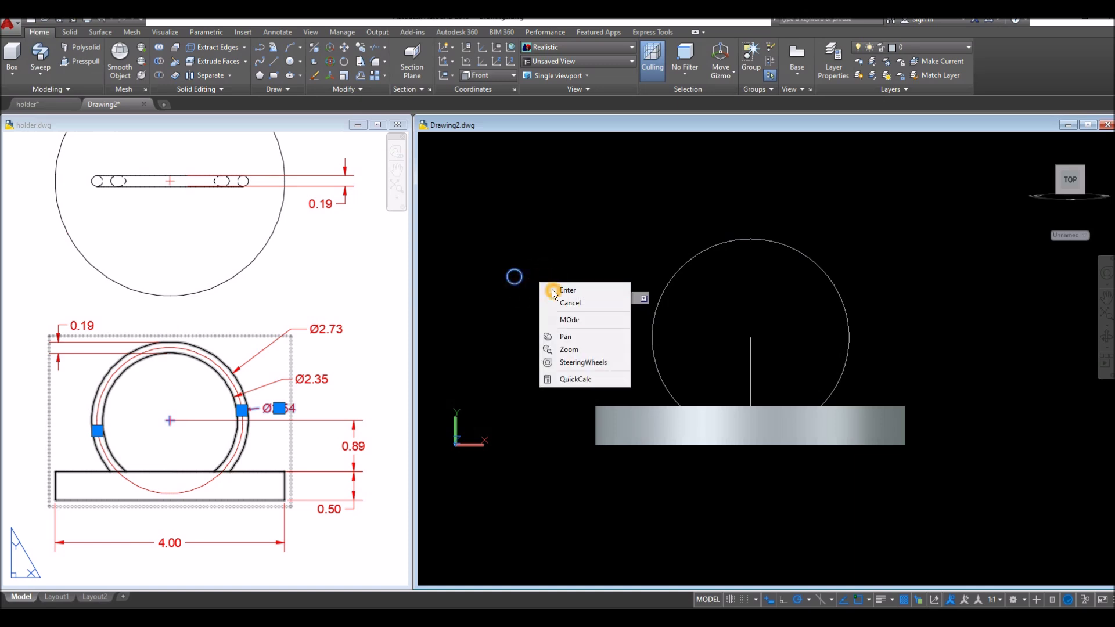
{"action": "left_click", "coordinate": [551, 288]}
{"action": "left_click", "coordinate": [662, 304]}
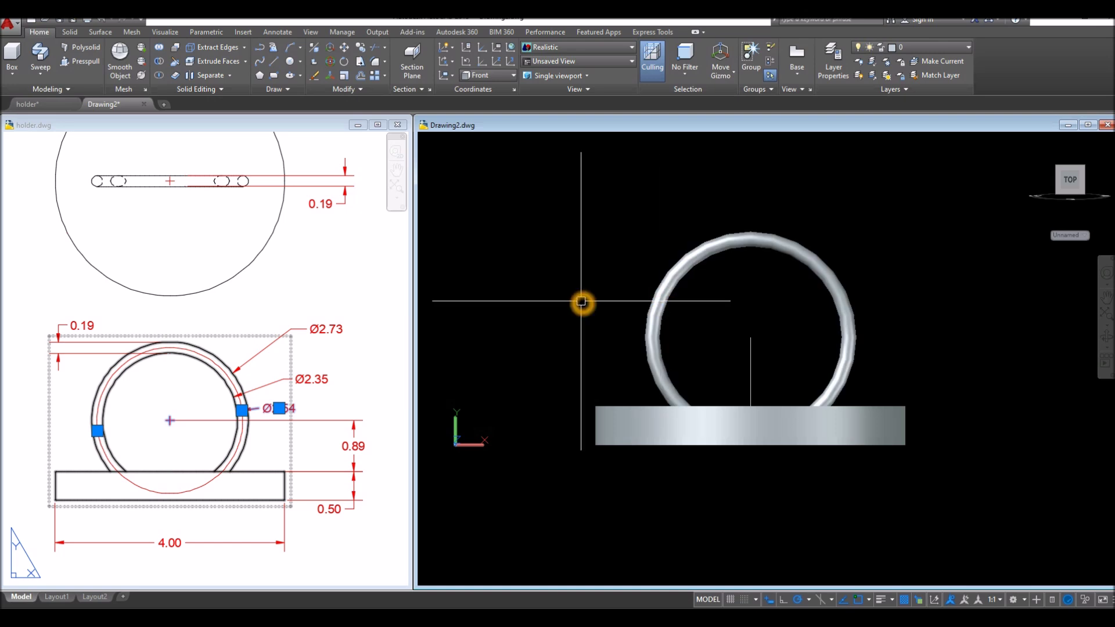
Delete the vertical construction line between the base disc and the ring's centre
{"action": "middle_click_drag", "start_coordinate": [581, 301], "coordinate": [581, 318], "text": "shift"}
{"action": "left_click", "coordinate": [751, 326]}
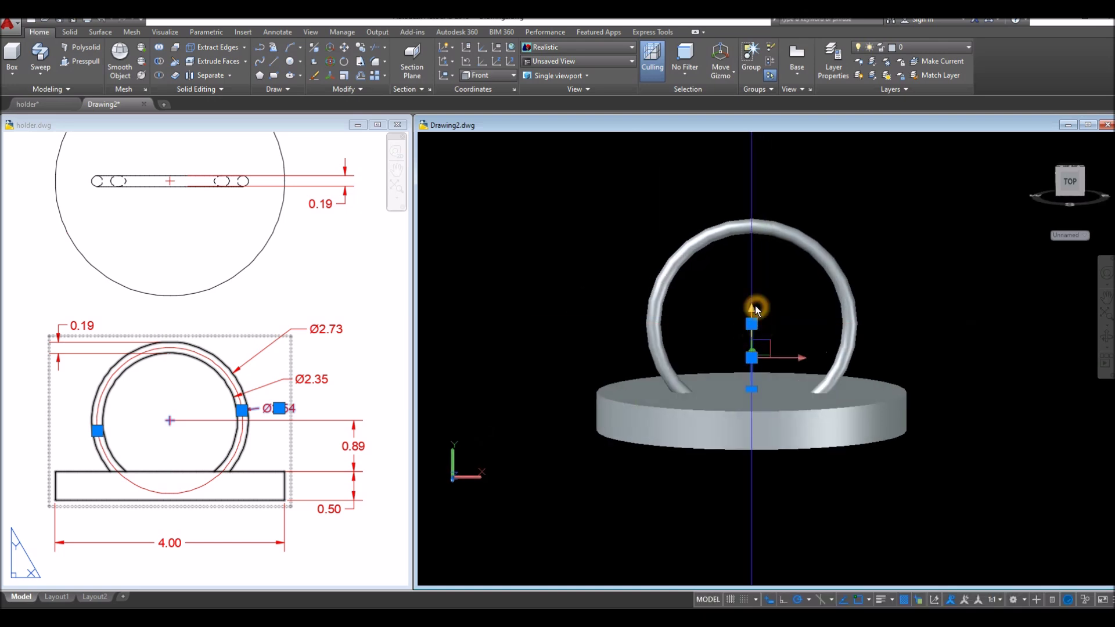
{"action": "key", "text": "Delete"}
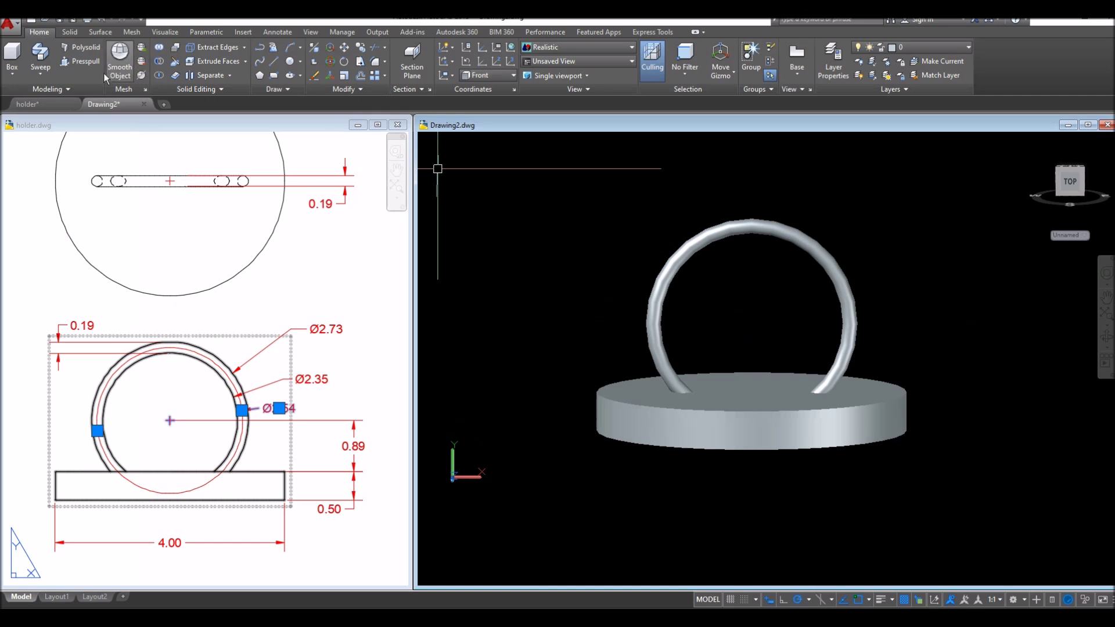
Union the ring handle with the base disc into one solid
{"action": "left_click", "coordinate": [159, 49]}
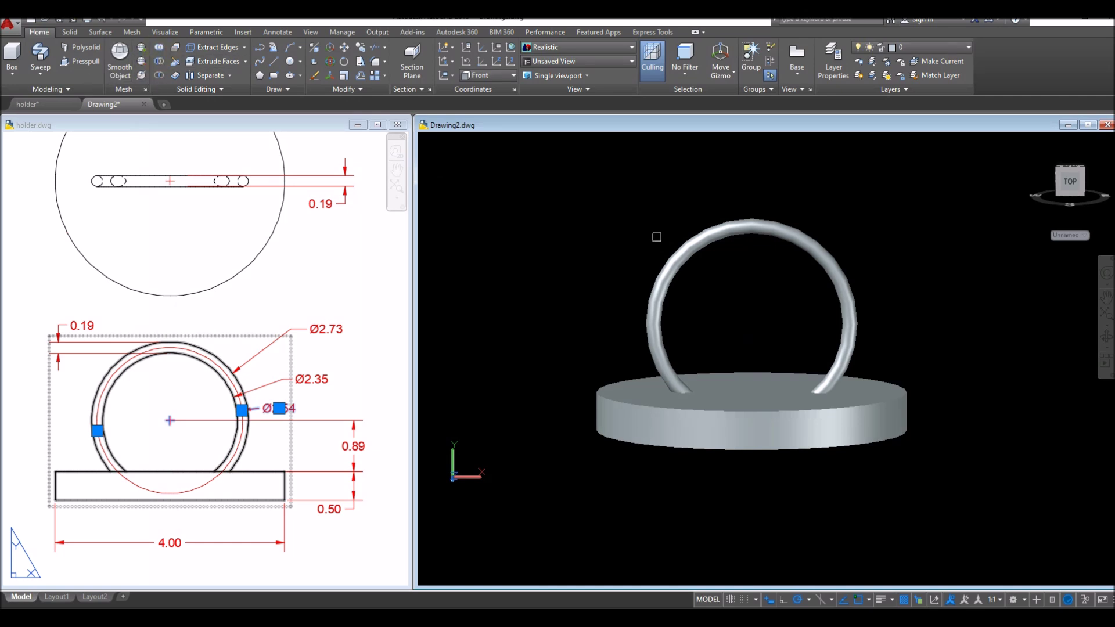
{"action": "left_click", "coordinate": [702, 251]}
{"action": "left_click", "coordinate": [756, 378]}
{"action": "key", "text": "Return"}
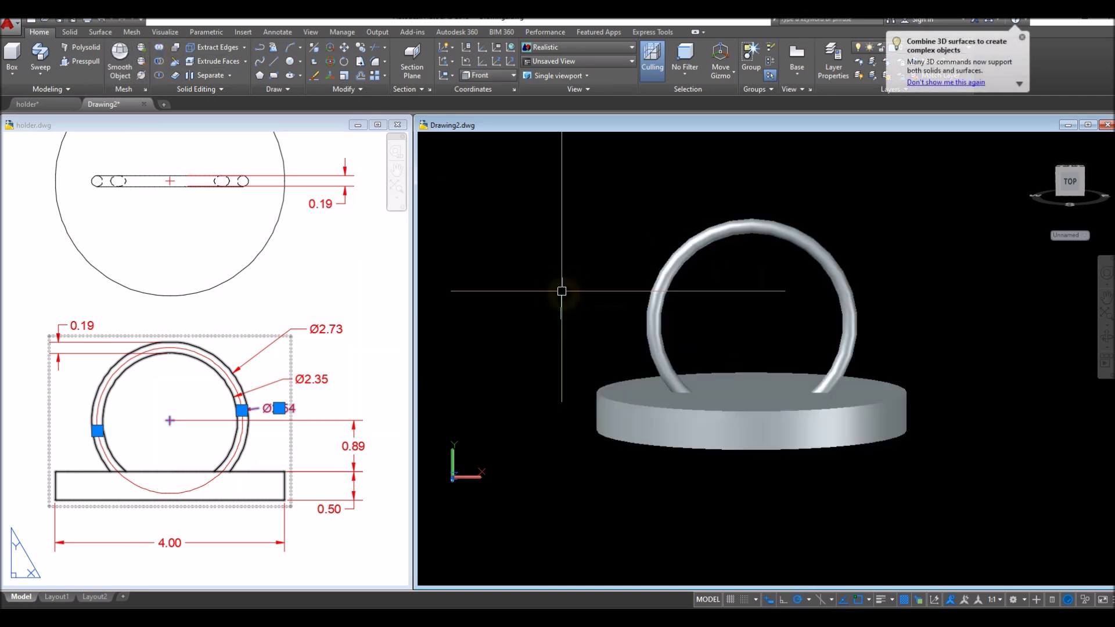
Activate the holder drawing and clear its selected diameter dimension
{"action": "left_click", "coordinate": [362, 220]}
{"action": "key", "text": "Escape"}
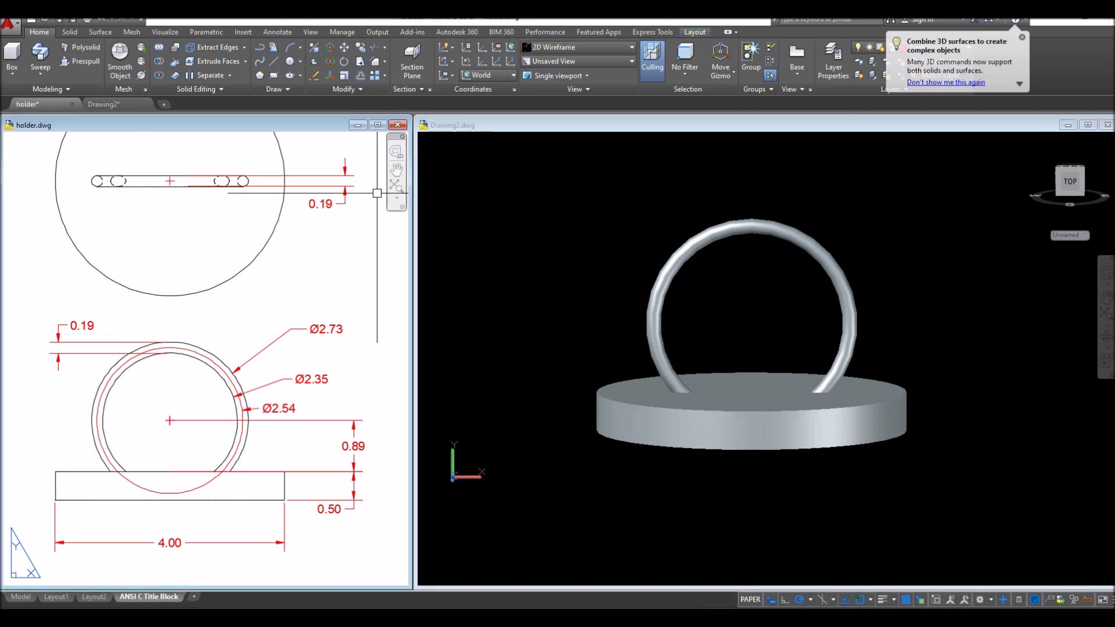
{"action": "left_click", "coordinate": [396, 191]}
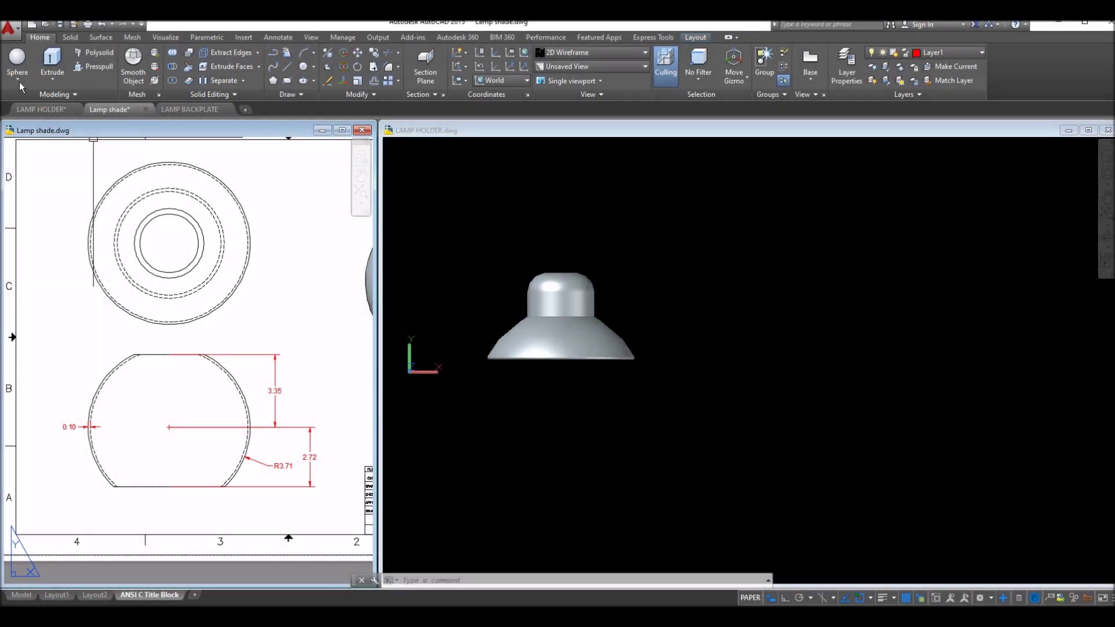
In LAMP HOLDER.dwg, create a sphere with a radius of 3.71 in the empty space beside the lamp holder
{"action": "left_click", "coordinate": [18, 64]}
{"action": "left_click", "coordinate": [819, 345]}
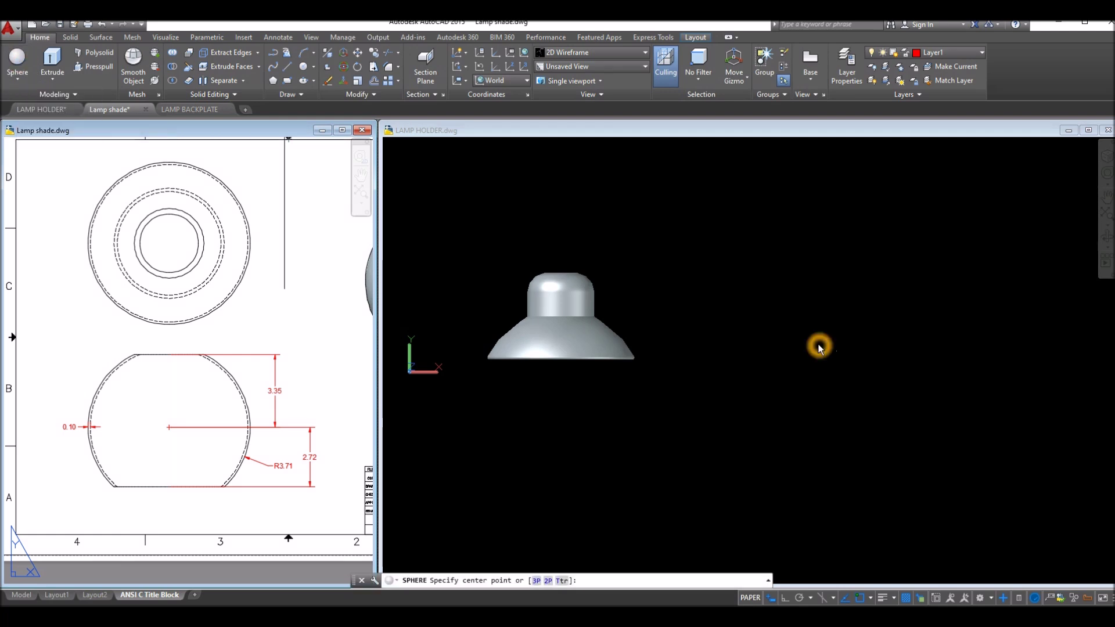
{"action": "left_click", "coordinate": [18, 58]}
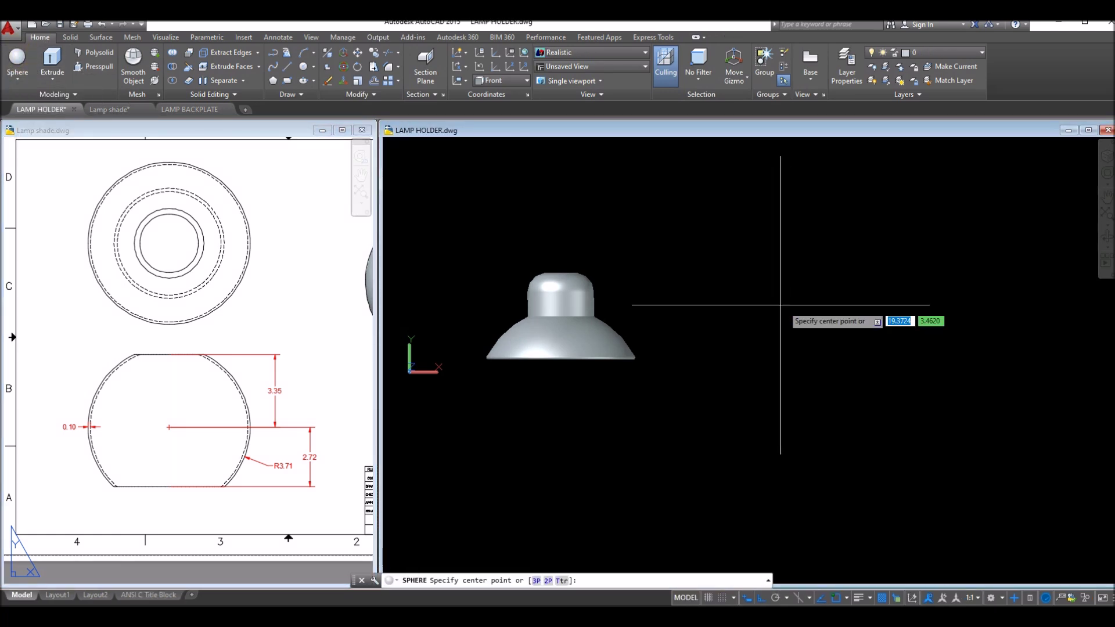
{"action": "left_click", "coordinate": [837, 342]}
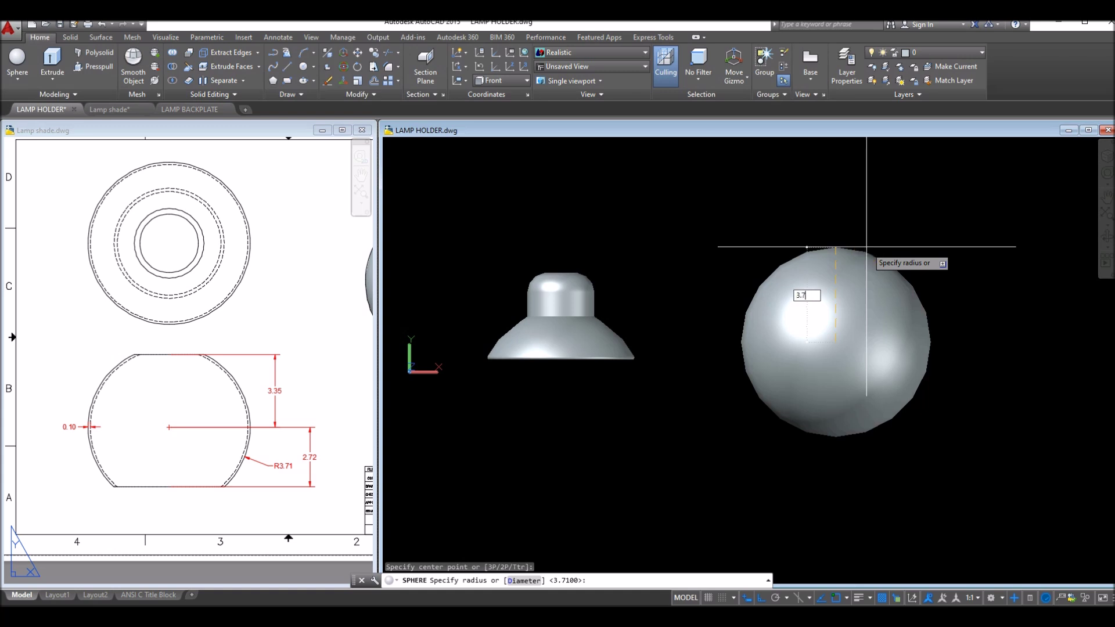
{"action": "key", "text": "Return"}
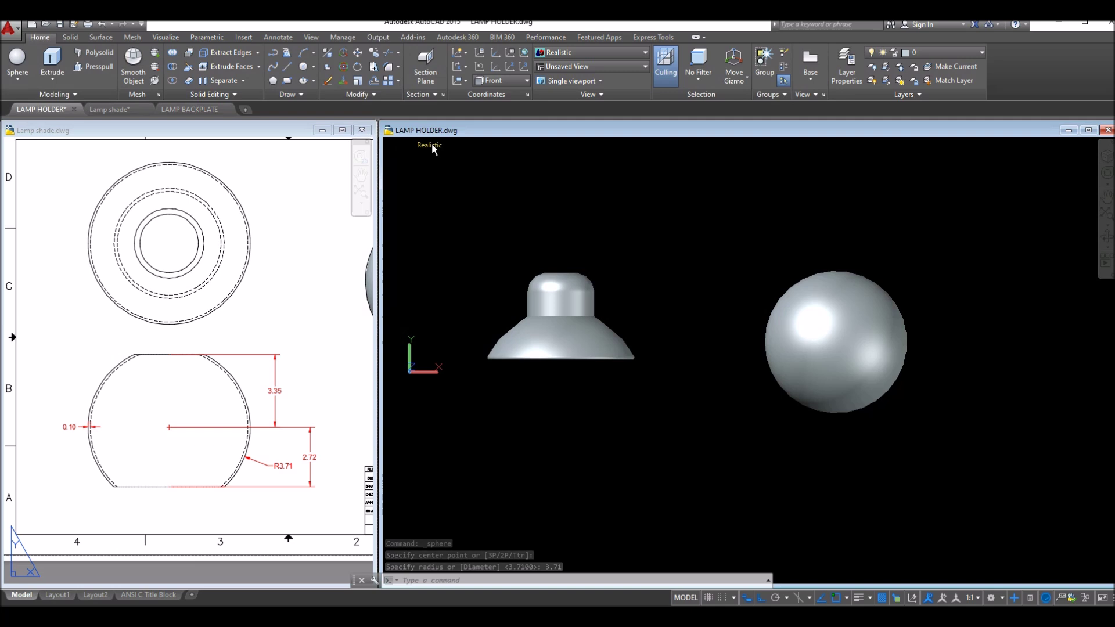
Set the visual style of LAMP HOLDER.dwg to X-Ray
{"action": "left_click", "coordinate": [431, 146]}
{"action": "left_click", "coordinate": [462, 290]}
{"action": "middle_click_drag", "start_coordinate": [726, 268], "coordinate": [666, 269]}
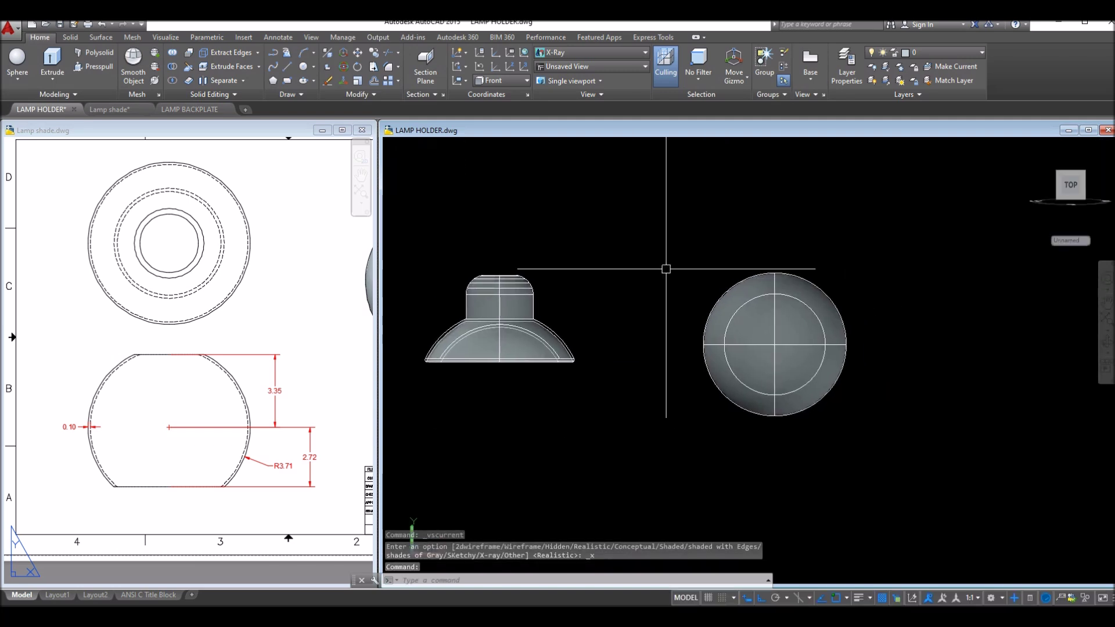
Draw a line 3.35 upward from the sphere's centre and continue it horizontally to the right beyond the sphere
{"action": "type", "text": "l"}
{"action": "key", "text": "Return"}
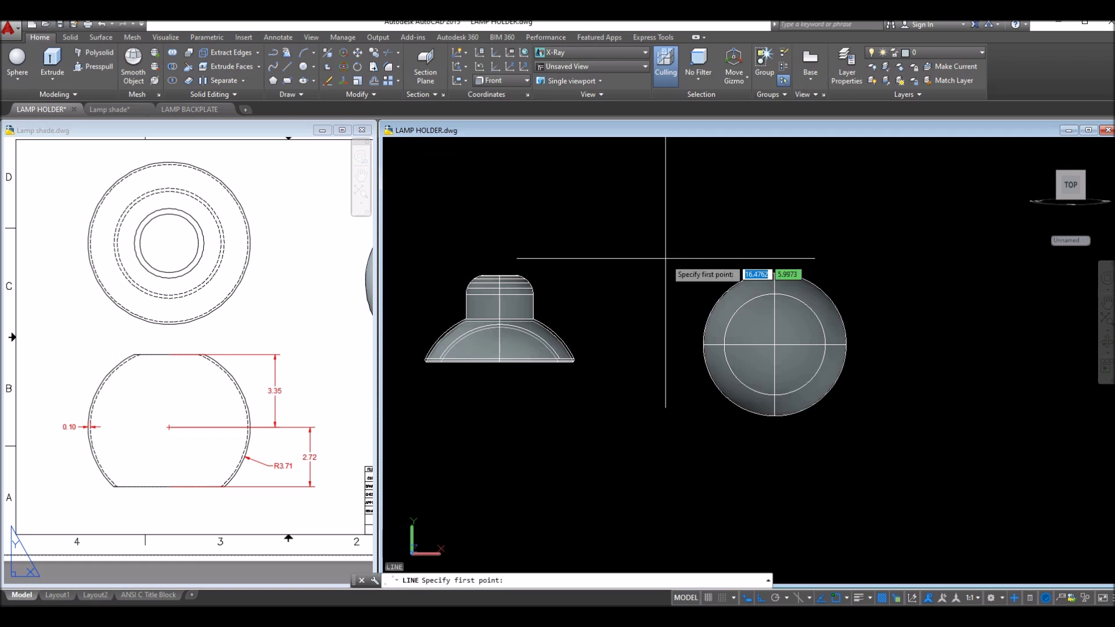
{"action": "left_click", "coordinate": [776, 347]}
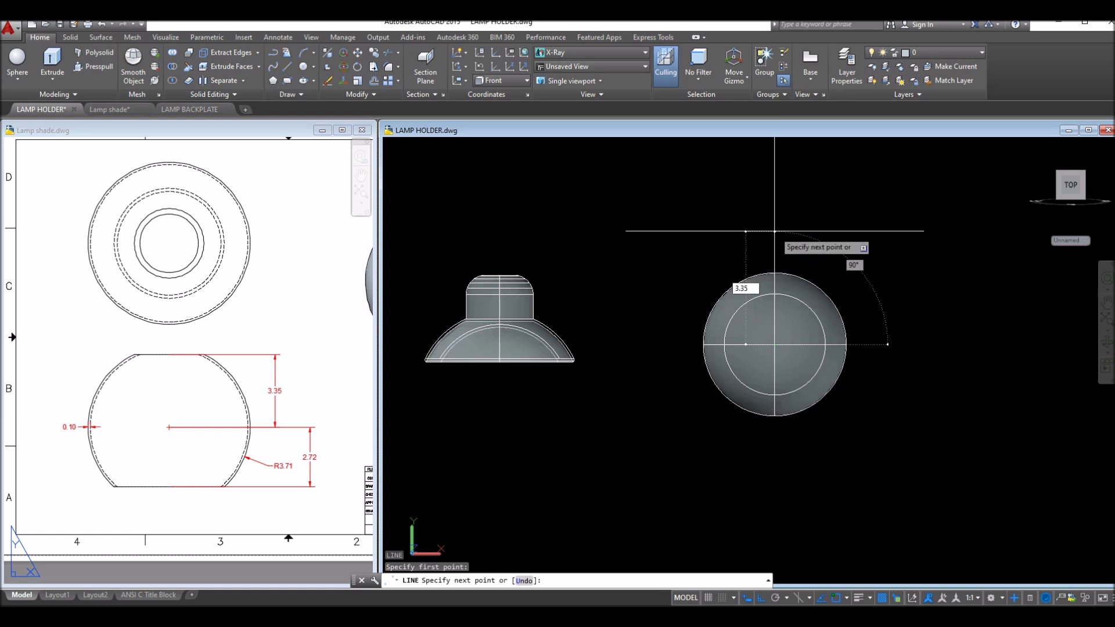
{"action": "type", "text": "3.35"}
{"action": "key", "text": "Return"}
{"action": "right_click", "coordinate": [910, 280]}
{"action": "left_click", "coordinate": [921, 272]}
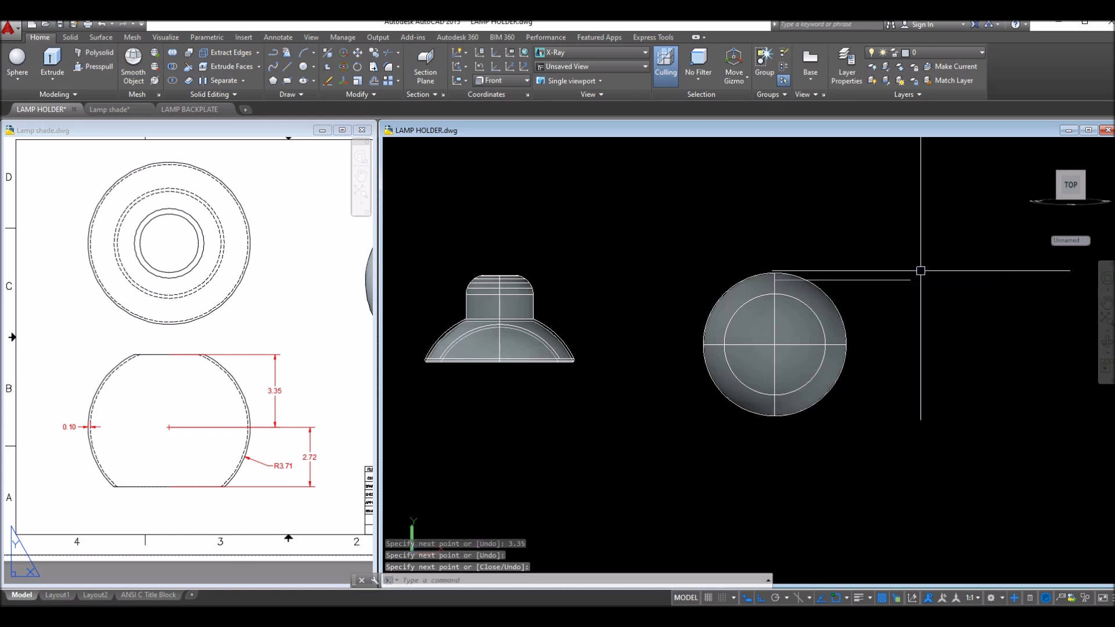
Draw a line 2.72 downward from the sphere's centre and continue it horizontally to the right beyond the sphere
{"action": "key", "text": "Return"}
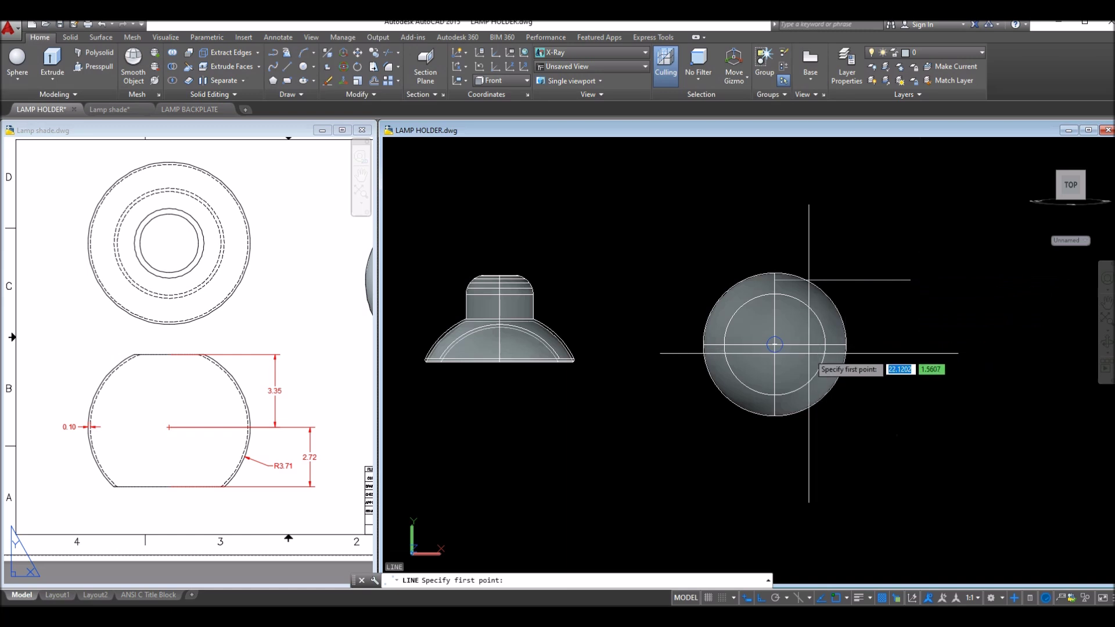
{"action": "left_click", "coordinate": [774, 344]}
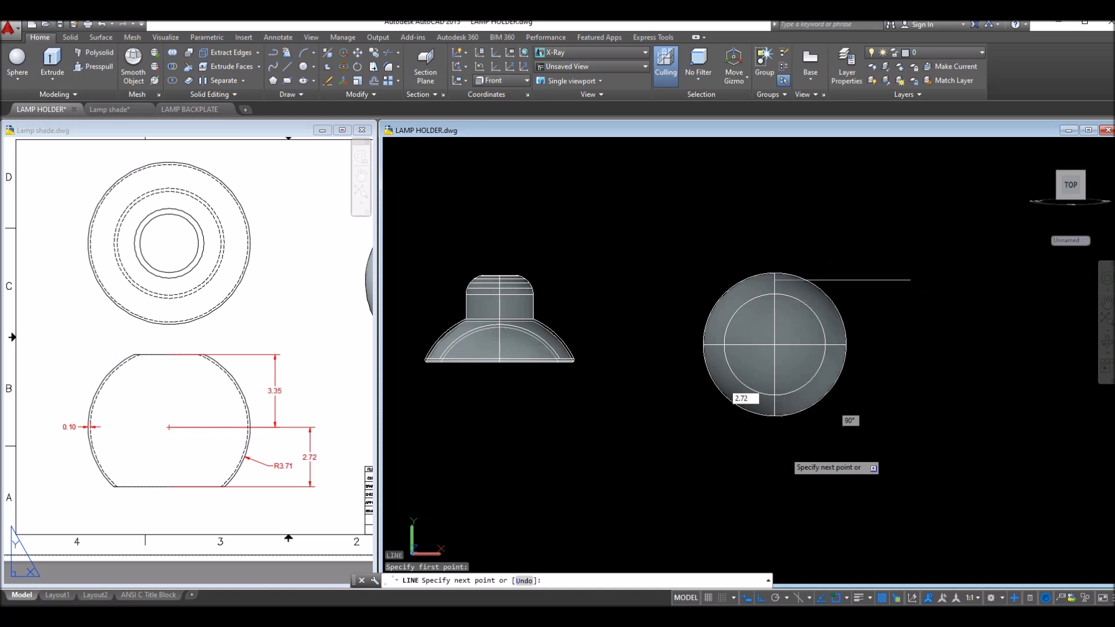
{"action": "type", "text": "2.72"}
{"action": "key", "text": "Return"}
{"action": "right_click", "coordinate": [957, 368]}
{"action": "left_click", "coordinate": [966, 377]}
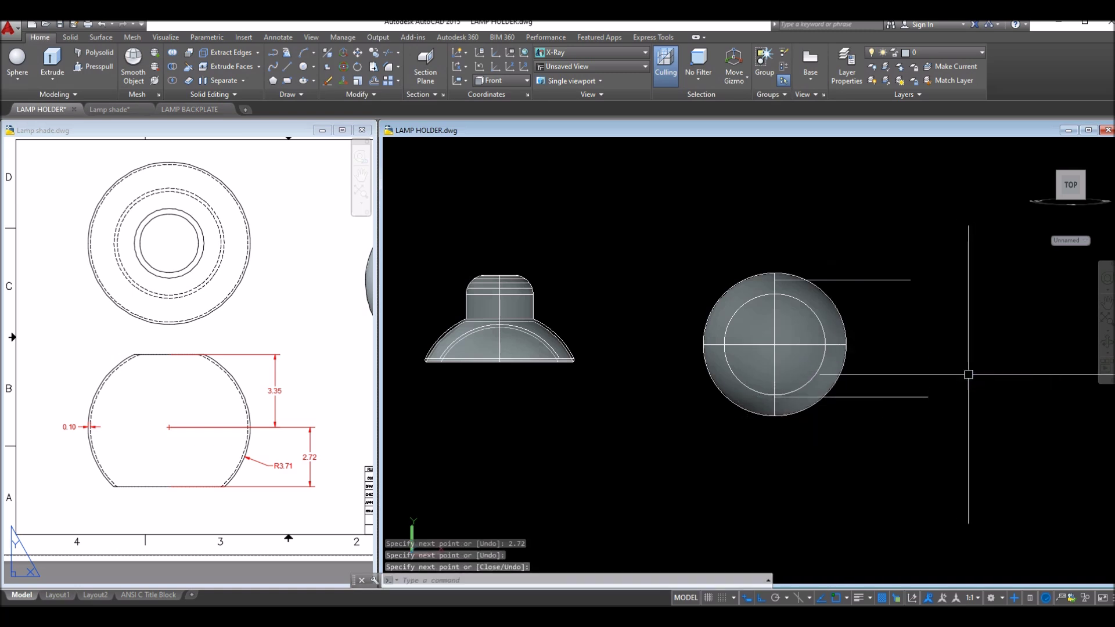
{"action": "left_click", "coordinate": [903, 280]}
{"action": "key", "text": "Escape"}
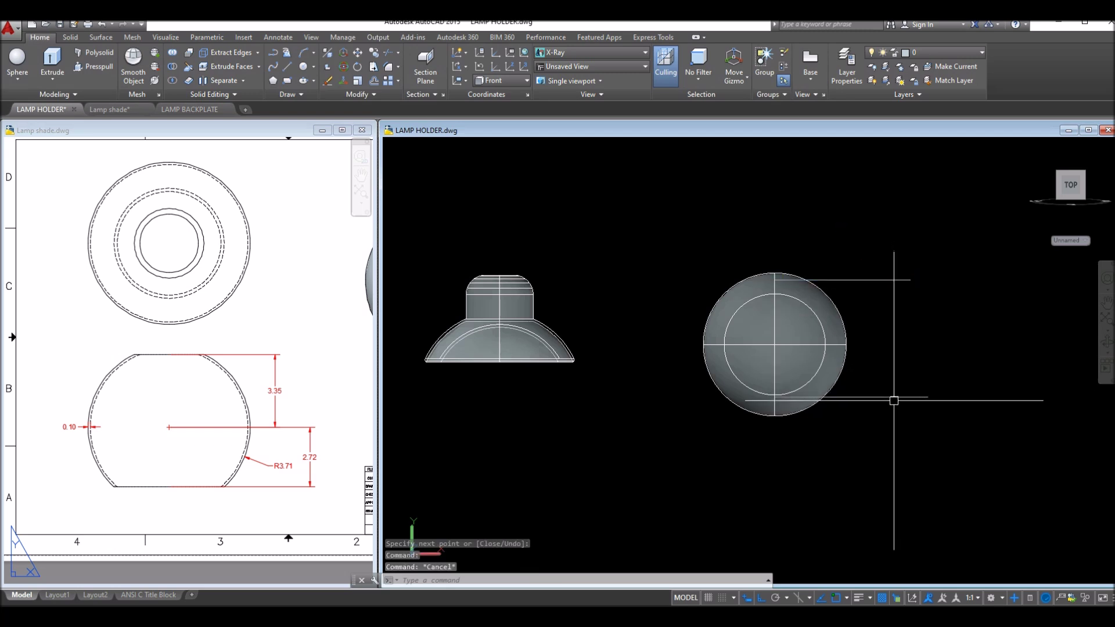
{"action": "left_click", "coordinate": [894, 399]}
{"action": "key", "text": "Escape"}
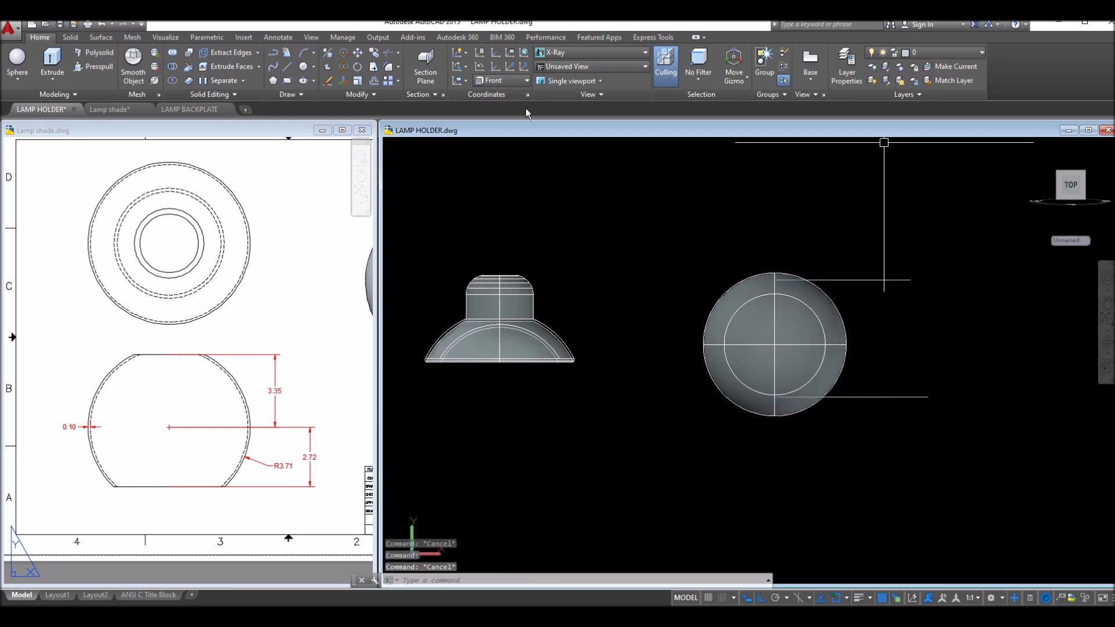
Slice the sphere along the upper horizontal guide line, keeping the part below it
{"action": "left_click", "coordinate": [71, 37]}
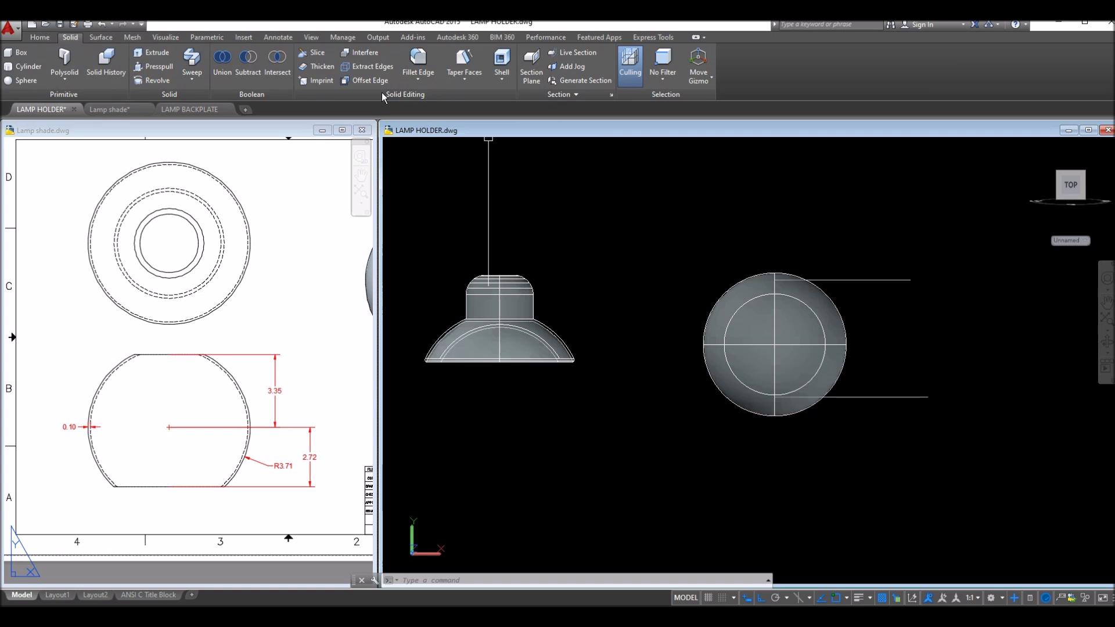
{"action": "left_click", "coordinate": [312, 56]}
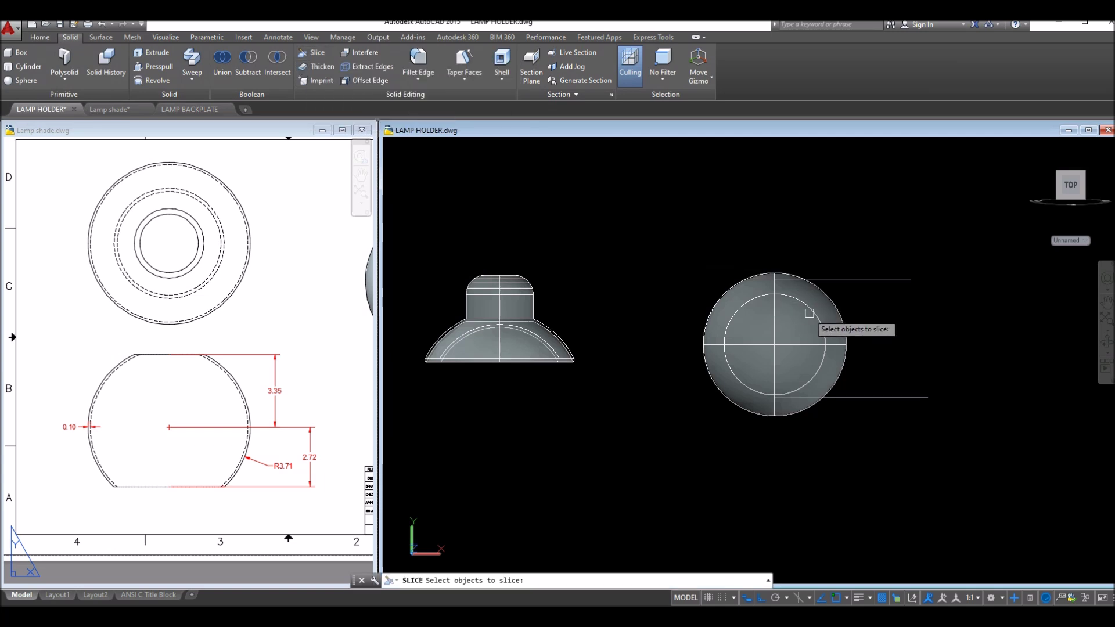
{"action": "left_click", "coordinate": [851, 310]}
{"action": "key", "text": "Return"}
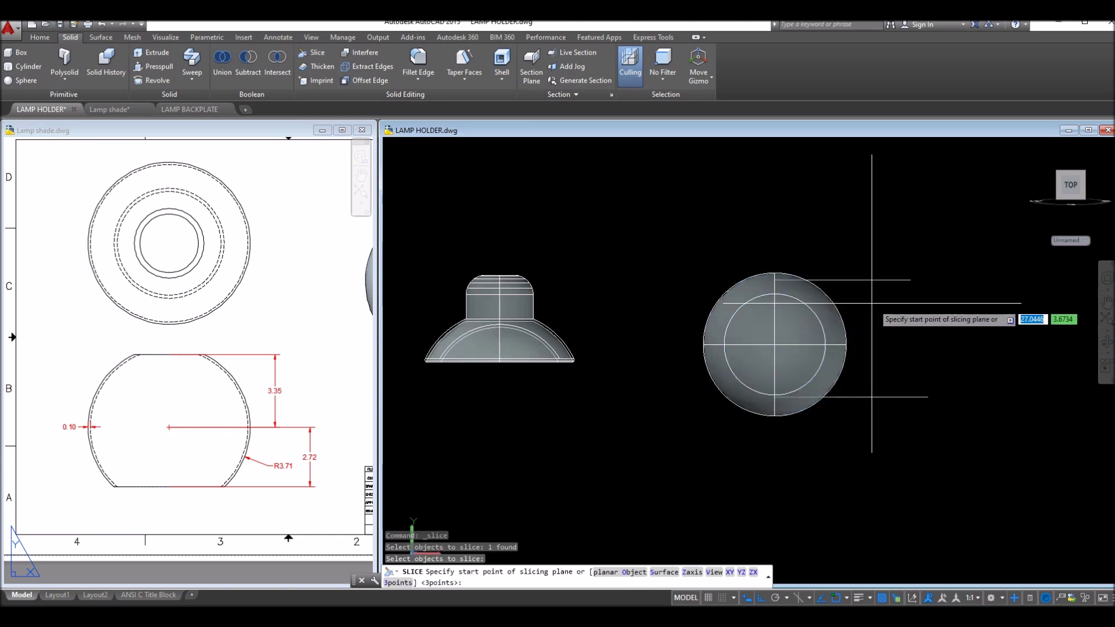
{"action": "left_click", "coordinate": [911, 280]}
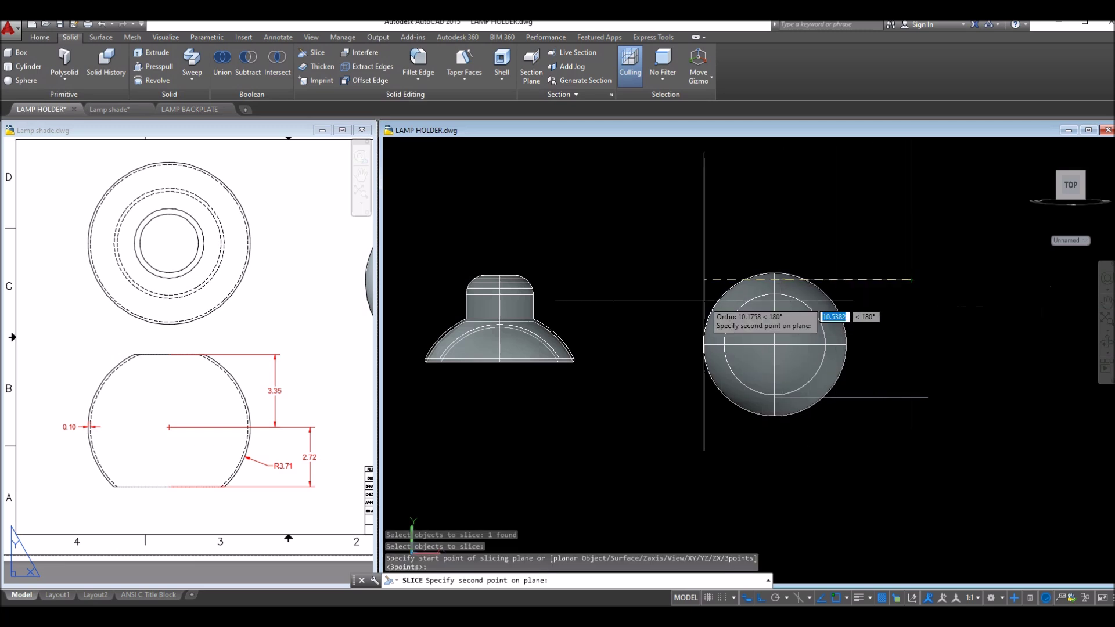
{"action": "left_click", "coordinate": [604, 284]}
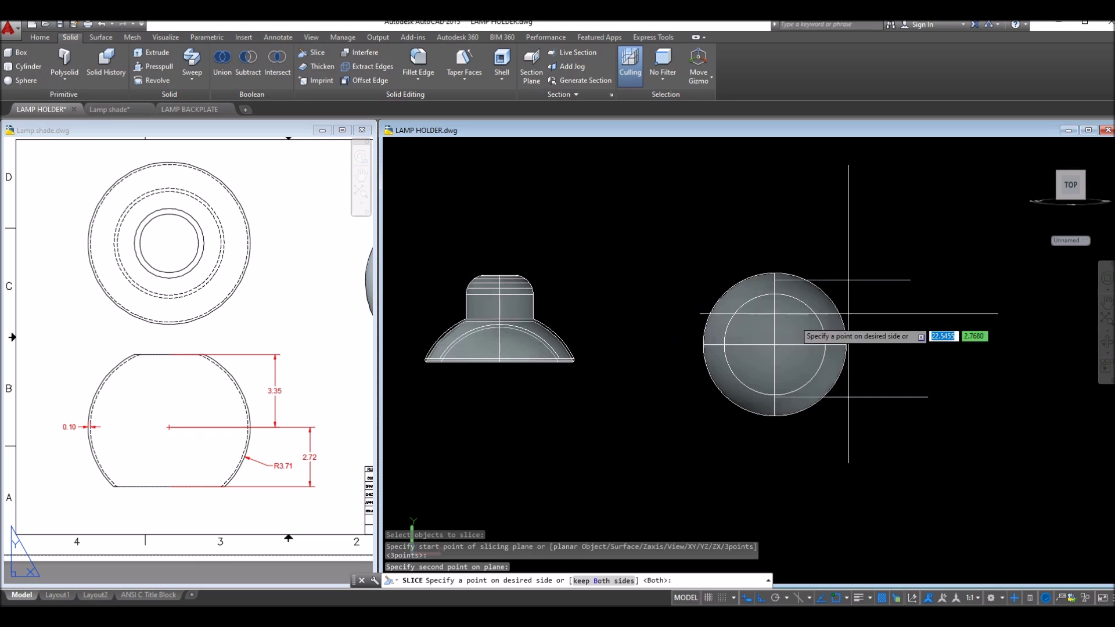
{"action": "left_click", "coordinate": [691, 339]}
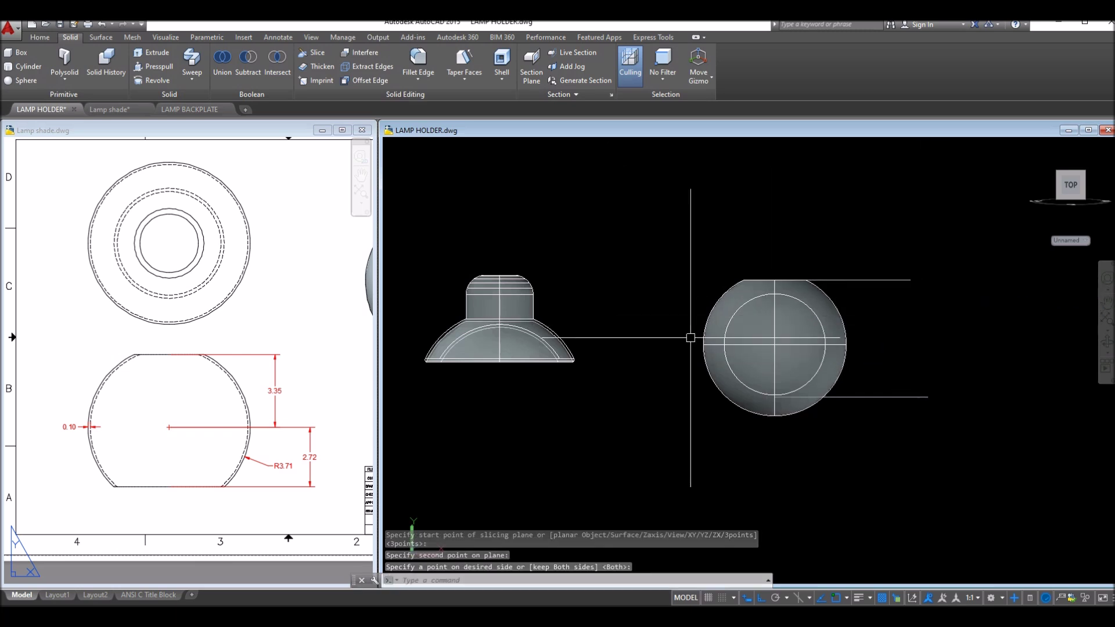
Slice the sphere again along the lower horizontal guide line, keeping the part above it
{"action": "right_click", "coordinate": [599, 246]}
{"action": "left_click", "coordinate": [625, 253]}
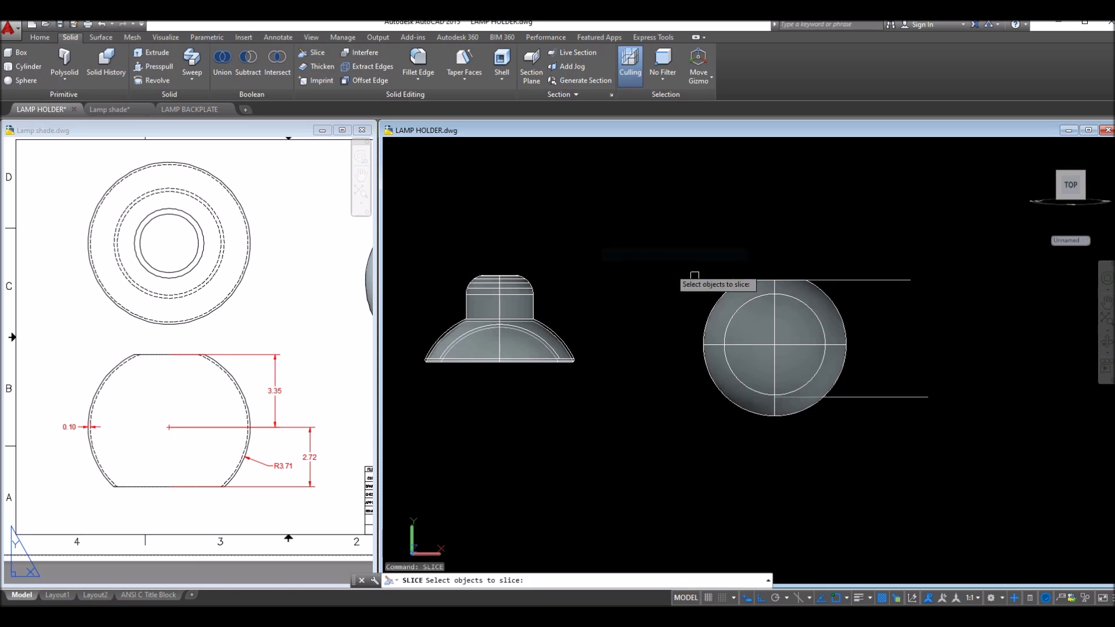
{"action": "left_click", "coordinate": [803, 318]}
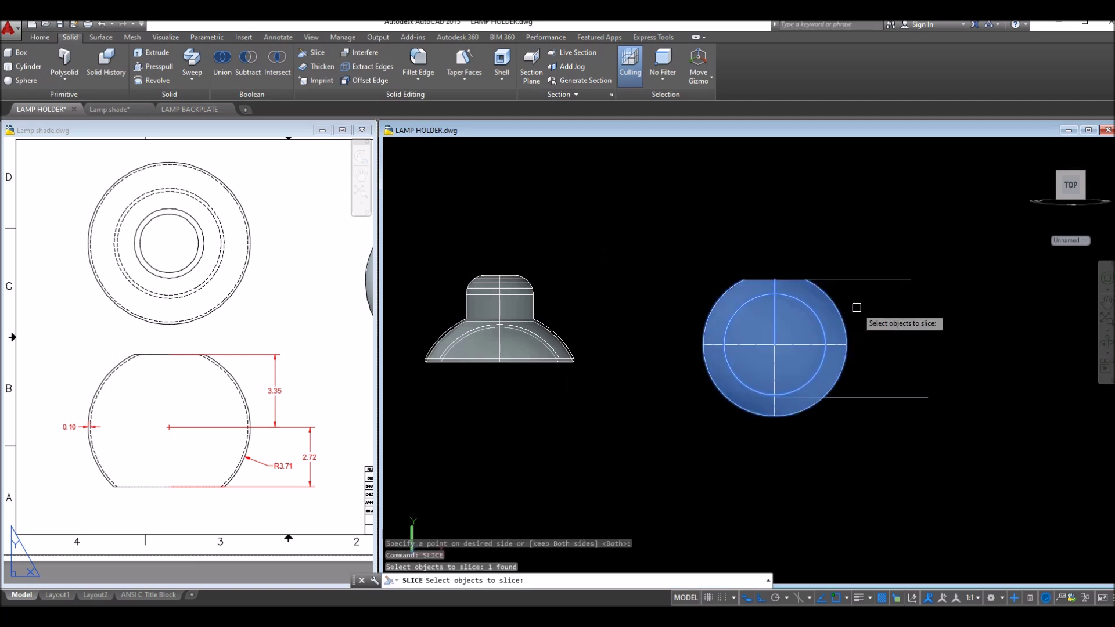
{"action": "key", "text": "Return"}
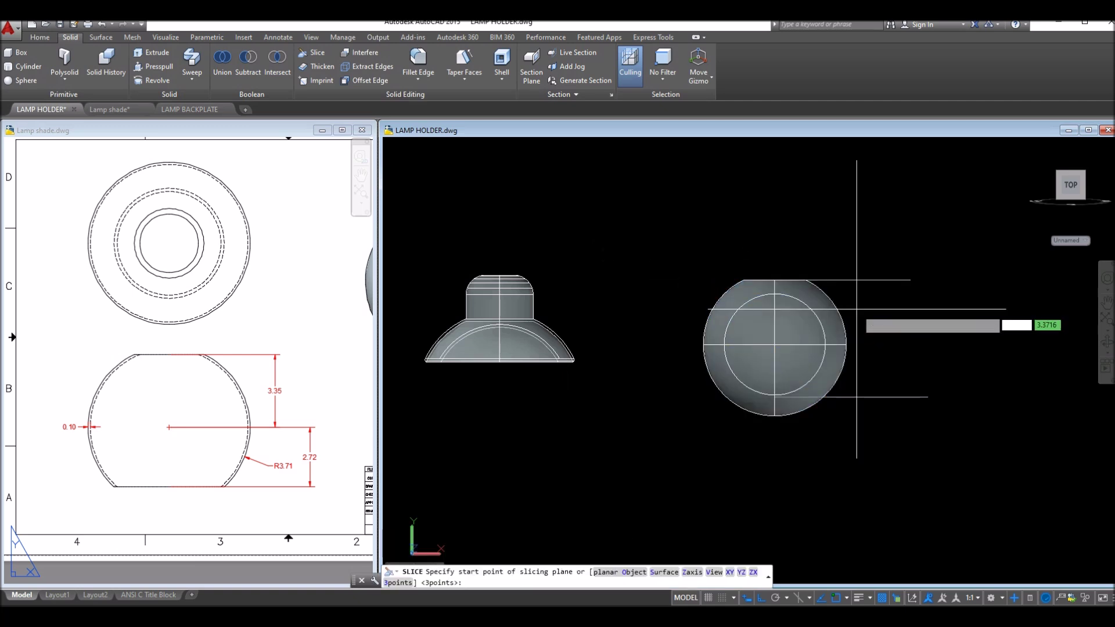
{"action": "left_click", "coordinate": [924, 396]}
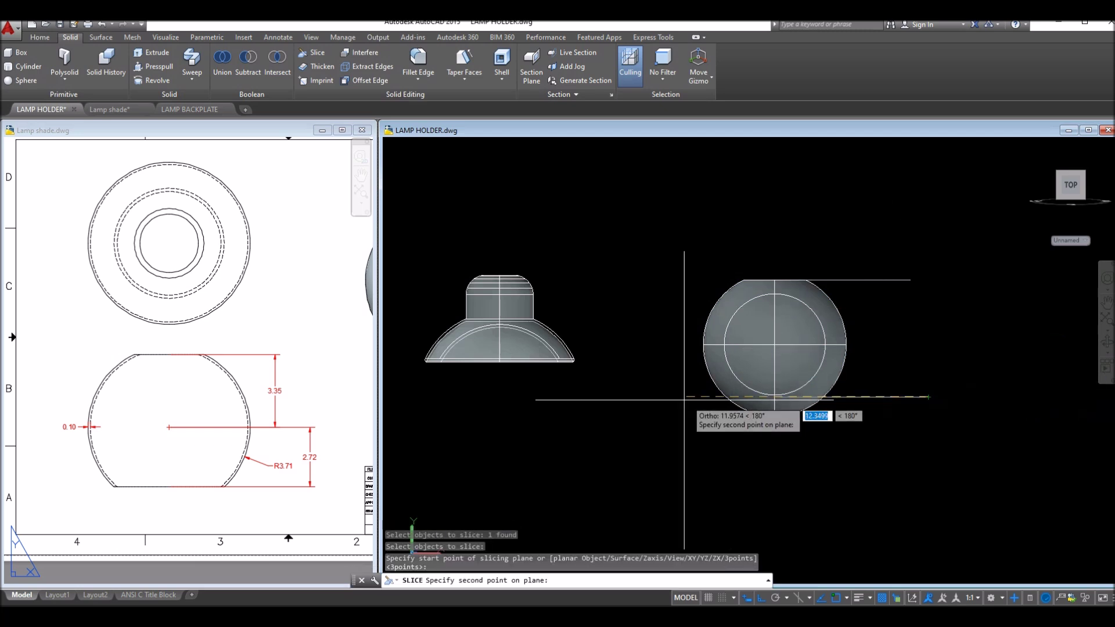
{"action": "left_click", "coordinate": [656, 398]}
{"action": "left_click", "coordinate": [658, 369]}
Delete the upper and lower horizontal guide lines beside the sliced sphere
{"action": "left_click", "coordinate": [894, 282]}
{"action": "left_click", "coordinate": [896, 397]}
{"action": "key", "text": "Delete"}
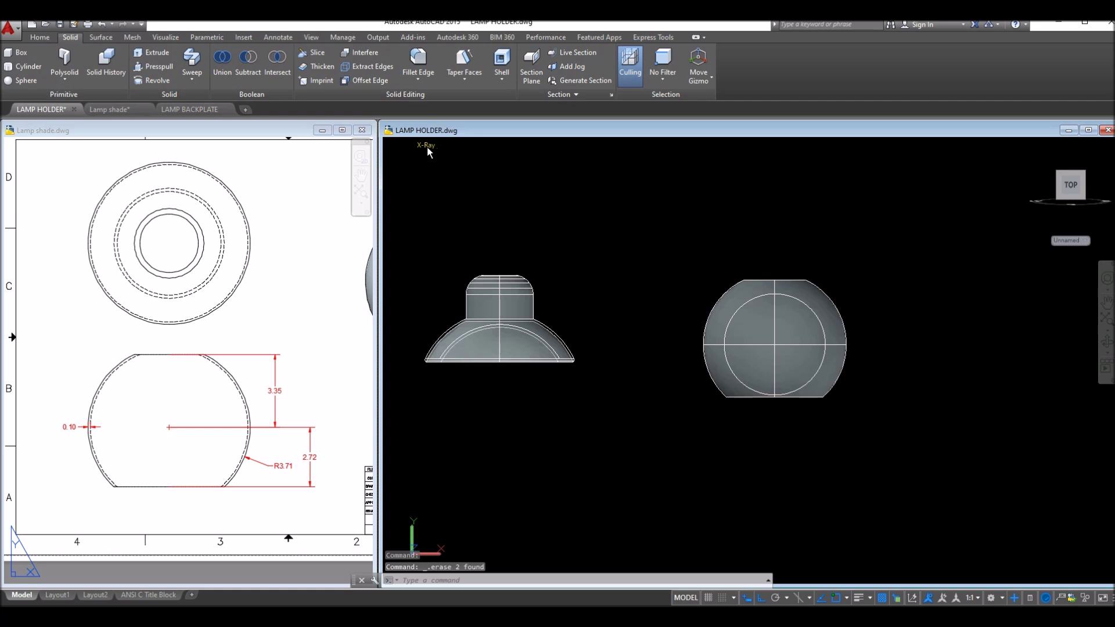
Set the visual style of LAMP HOLDER.dwg to Hidden
{"action": "left_click", "coordinate": [427, 147]}
{"action": "left_click", "coordinate": [459, 201]}
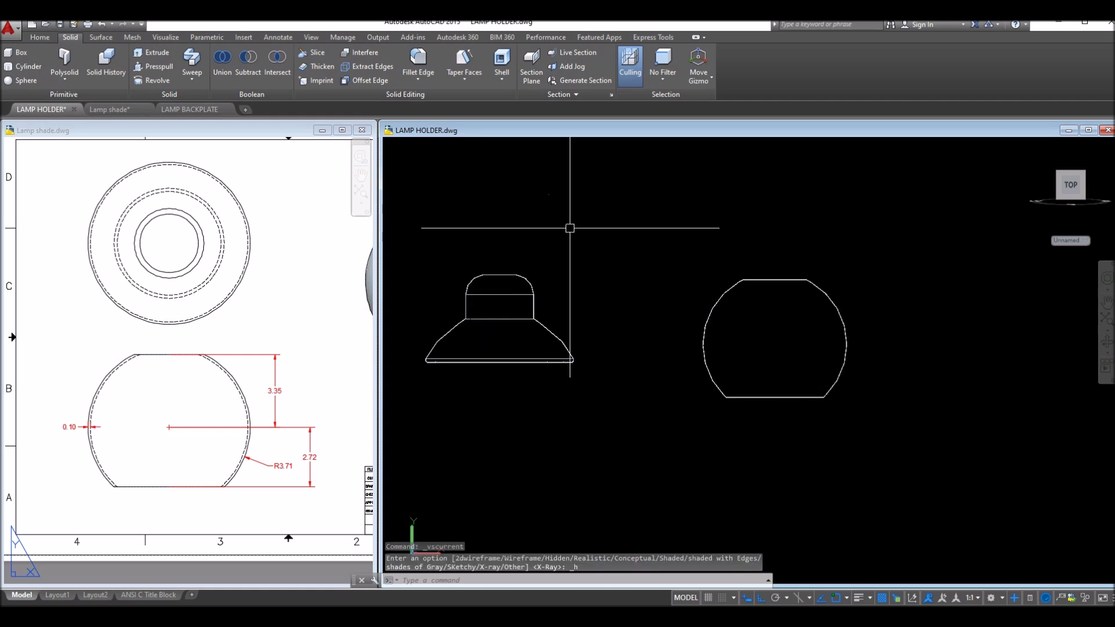
Set the visual style of LAMP HOLDER.dwg to Realistic
{"action": "left_click", "coordinate": [428, 146]}
{"action": "left_click", "coordinate": [450, 213]}
{"action": "middle_click_drag", "start_coordinate": [587, 236], "coordinate": [618, 221], "text": "shift"}
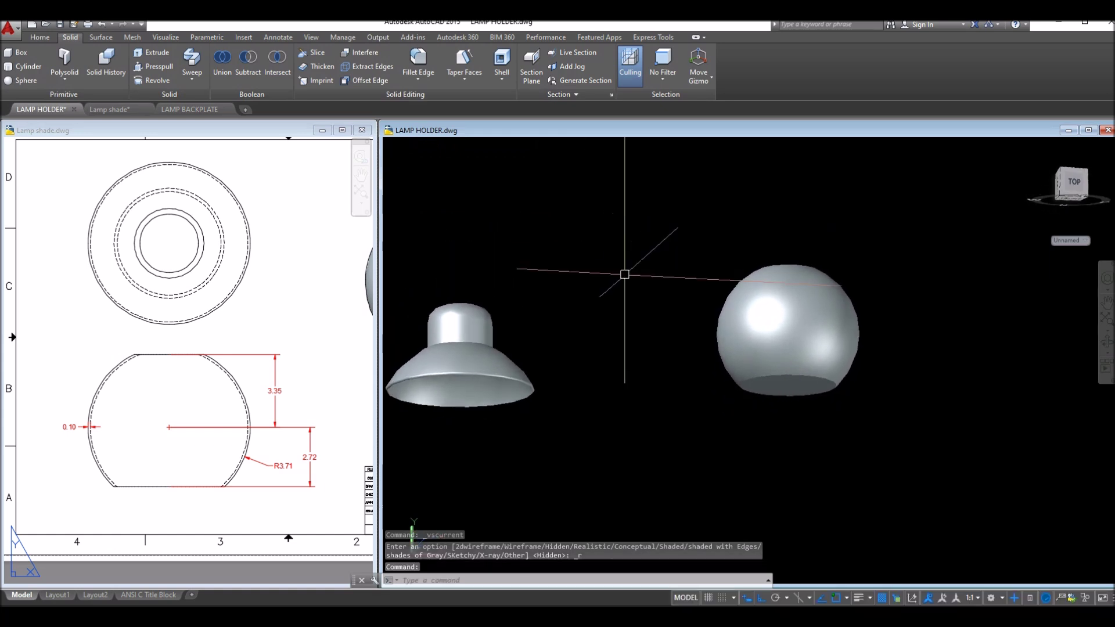
Start the Shell command on the sliced sphere and remove its flat lower face from the shell
{"action": "middle_click_drag", "start_coordinate": [821, 324], "coordinate": [721, 298]}
{"action": "scroll", "coordinate": [705, 357], "scroll_direction": "up", "scroll_amount": 5}
{"action": "scroll", "coordinate": [704, 353], "scroll_direction": "down", "scroll_amount": 2}
{"action": "middle_click_drag", "start_coordinate": [704, 353], "coordinate": [704, 391]}
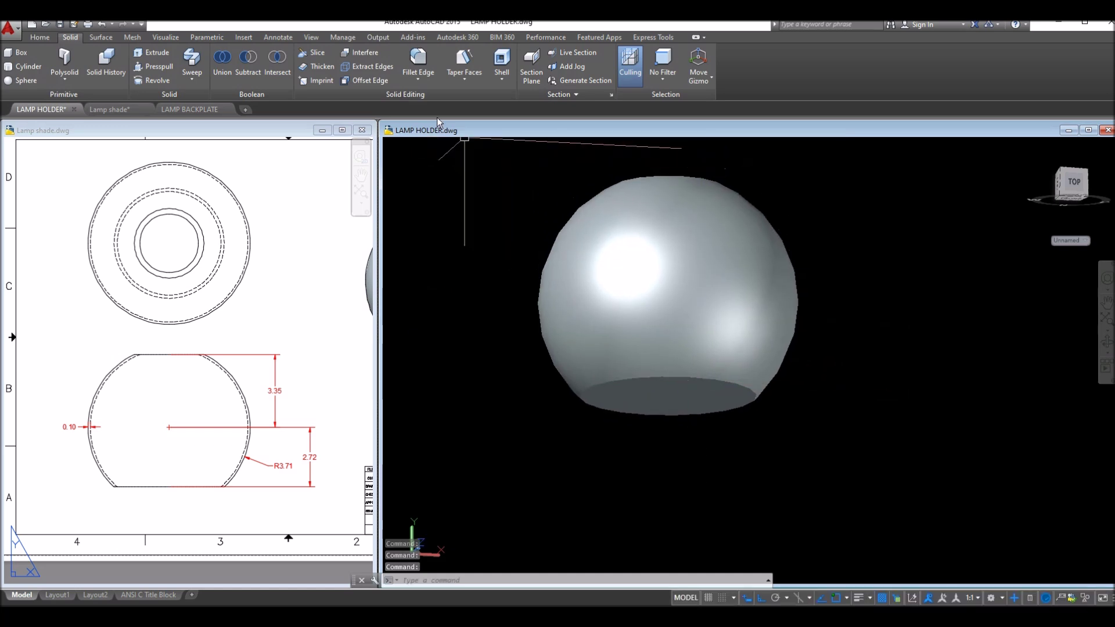
{"action": "left_click", "coordinate": [502, 61]}
{"action": "left_click", "coordinate": [657, 230]}
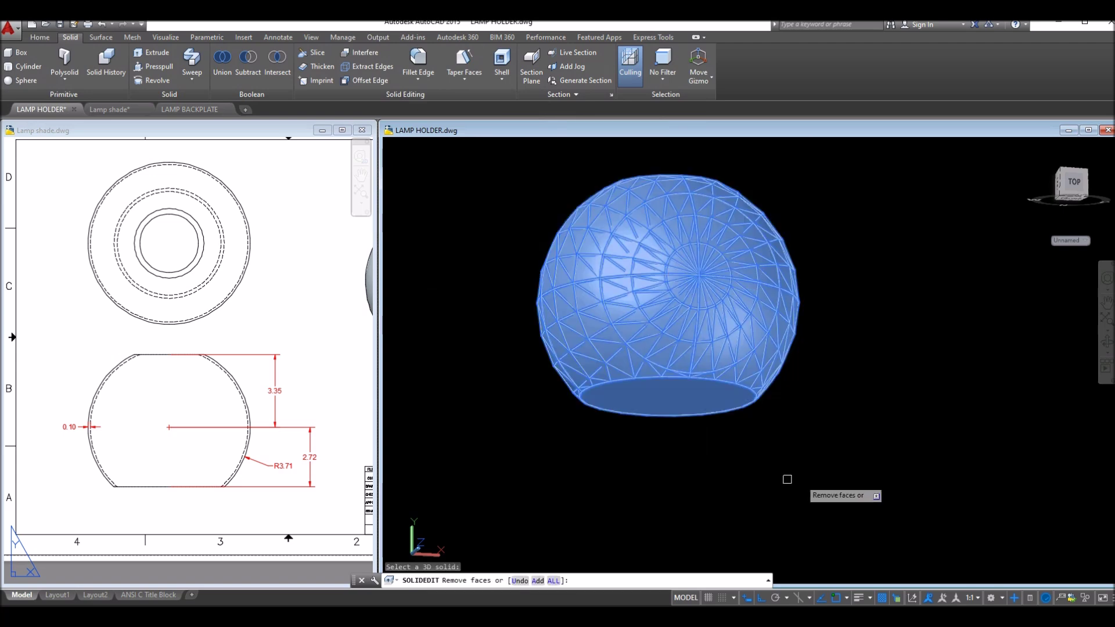
{"action": "scroll", "coordinate": [676, 441], "scroll_direction": "up", "scroll_amount": 3}
{"action": "scroll", "coordinate": [671, 426], "scroll_direction": "up", "scroll_amount": 2}
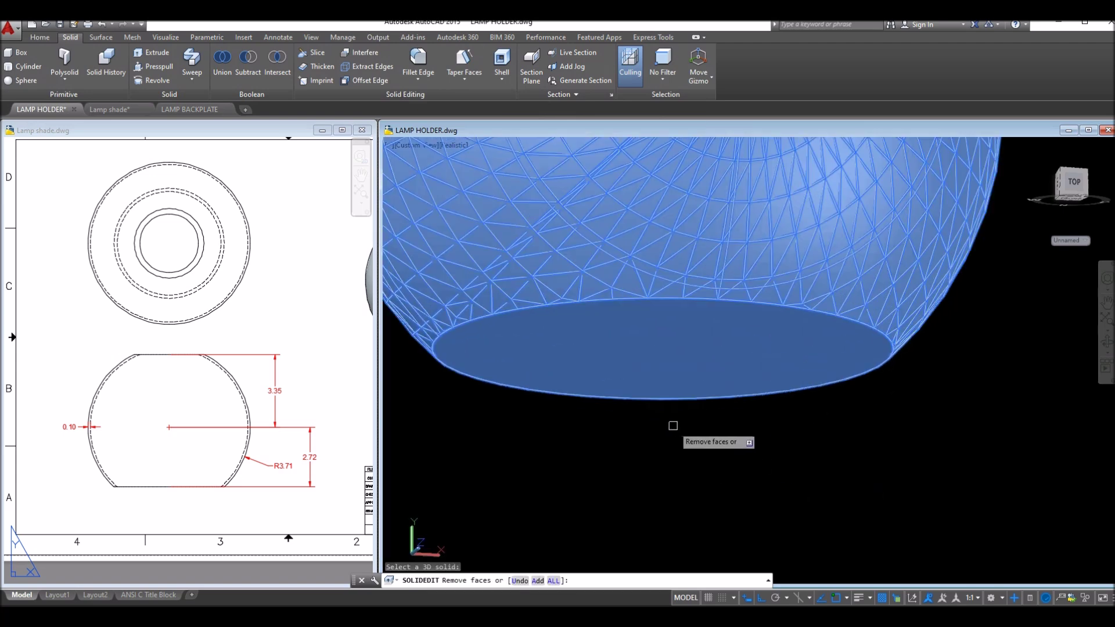
{"action": "left_click", "coordinate": [661, 358]}
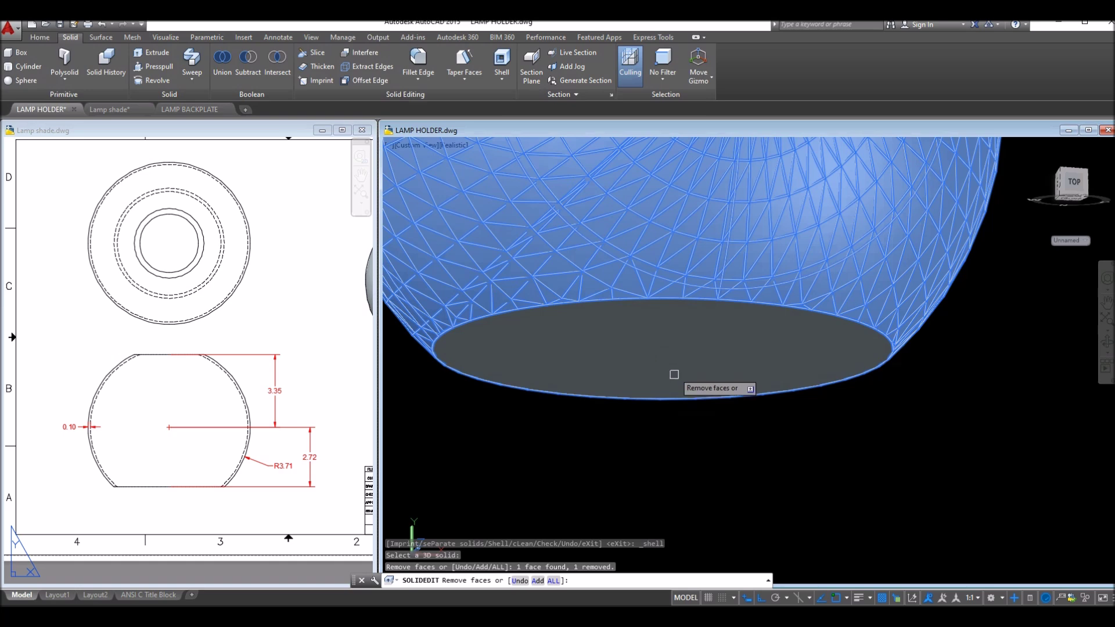
Remove the sliced sphere's flat upper face from the shell as well
{"action": "scroll", "coordinate": [686, 370], "scroll_direction": "down", "scroll_amount": 8}
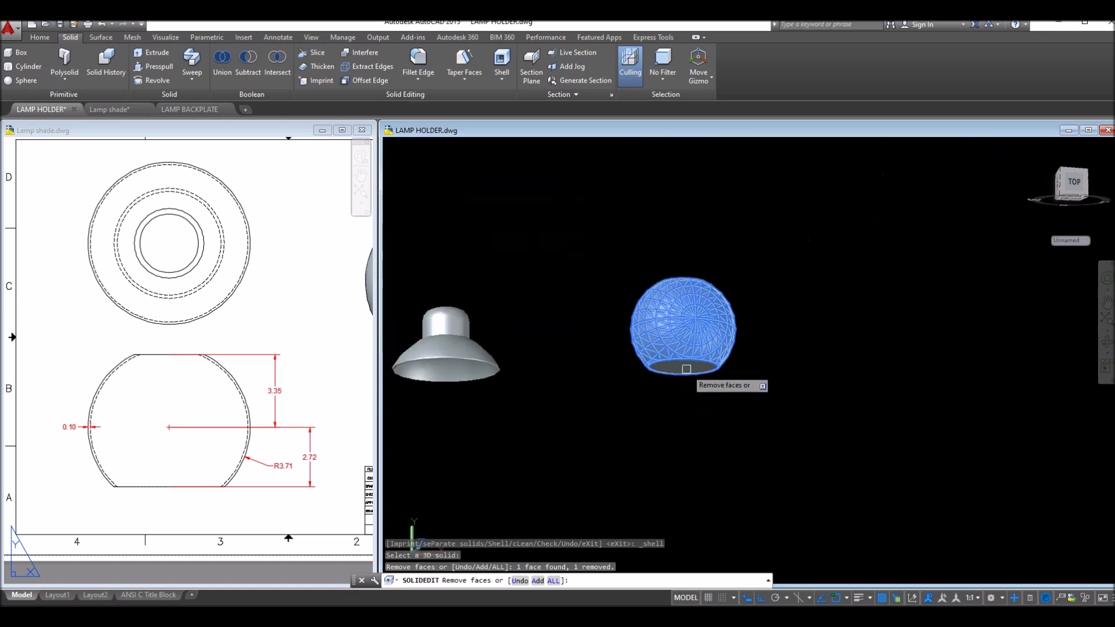
{"action": "middle_click_drag", "start_coordinate": [748, 321], "coordinate": [736, 406], "text": "shift"}
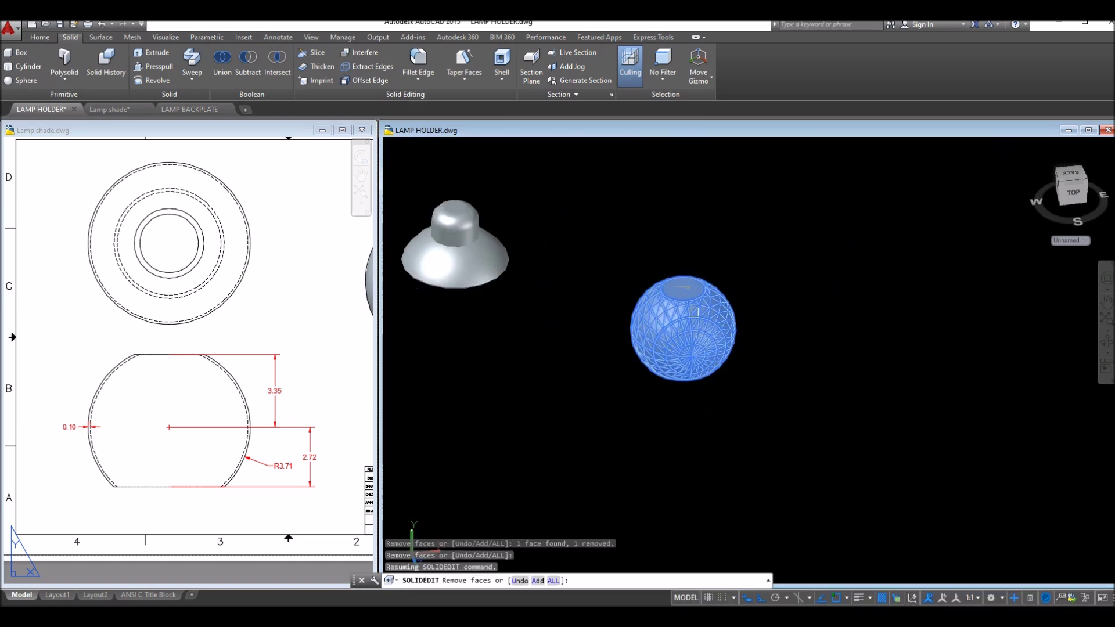
{"action": "scroll", "coordinate": [702, 270], "scroll_direction": "up", "scroll_amount": 5}
{"action": "scroll", "coordinate": [668, 320], "scroll_direction": "down", "scroll_amount": 3}
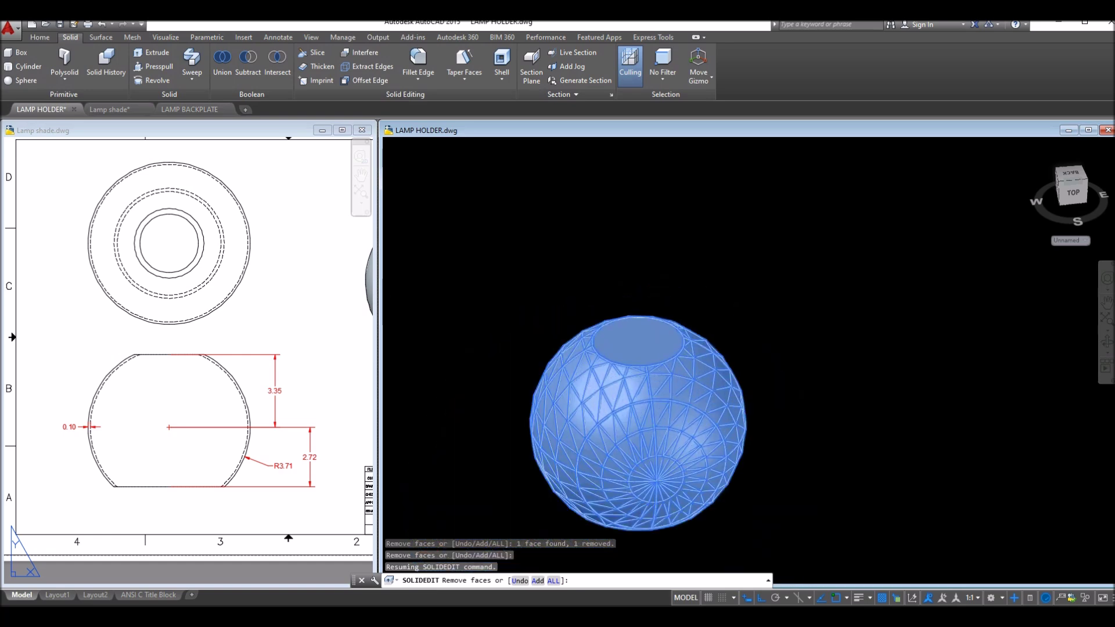
{"action": "scroll", "coordinate": [651, 339], "scroll_direction": "up", "scroll_amount": 5}
{"action": "left_click", "coordinate": [651, 340]}
{"action": "scroll", "coordinate": [659, 333], "scroll_direction": "down", "scroll_amount": 2}
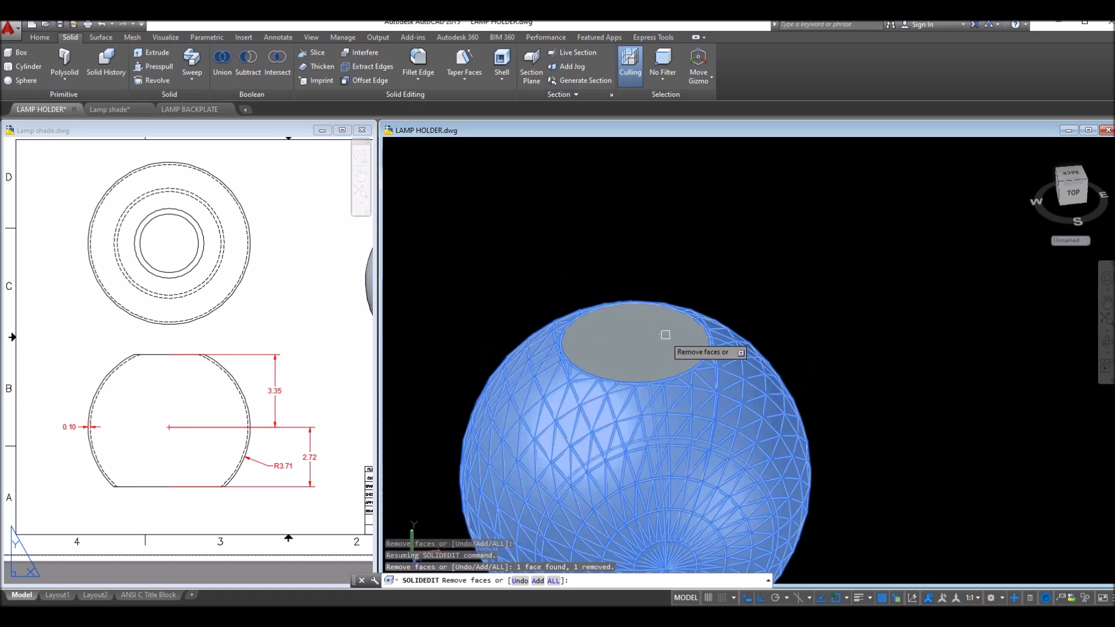
Shell the sliced sphere with an offset distance of .1 and exit solid editing
{"action": "right_click", "coordinate": [696, 251]}
{"action": "left_click", "coordinate": [726, 258]}
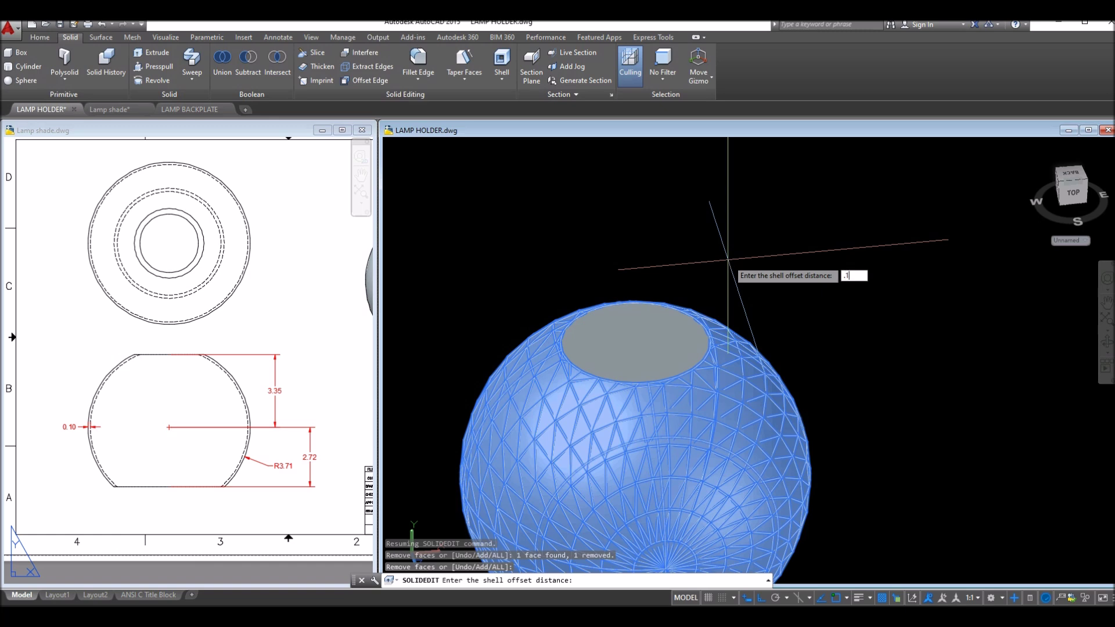
{"action": "key", "text": "Return"}
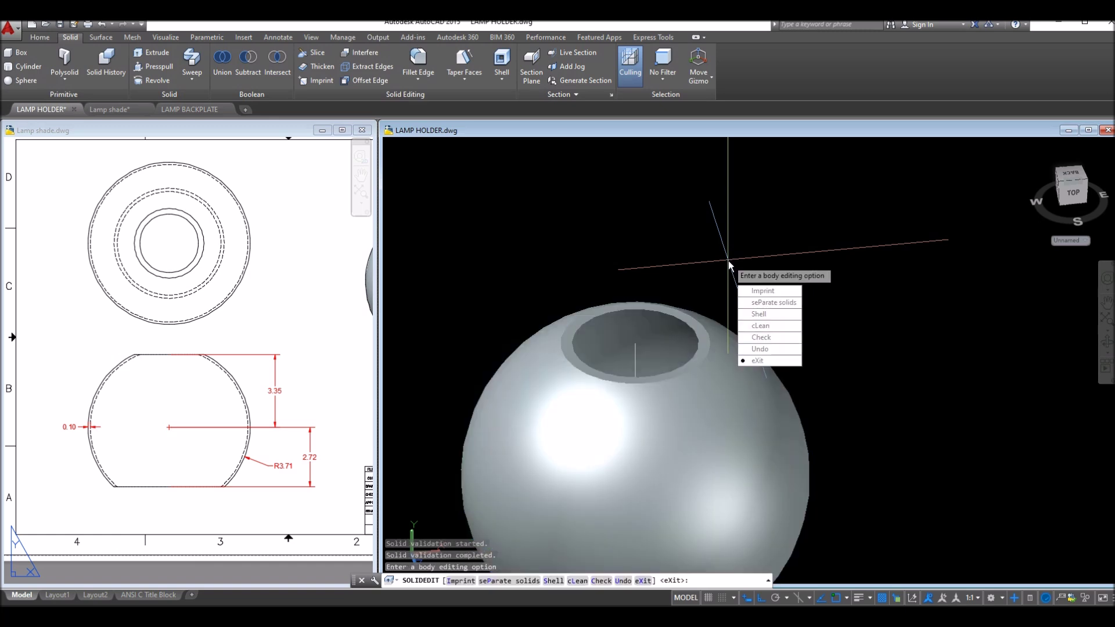
{"action": "key", "text": "Return"}
{"action": "key", "text": "Return"}
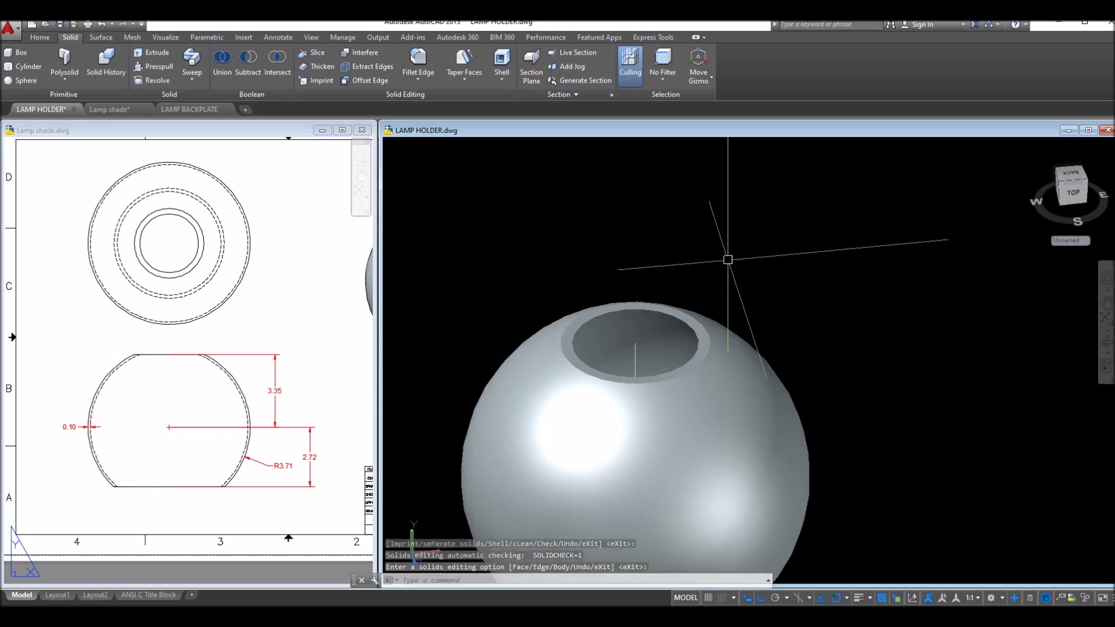
Check the wall thickness dimension in Lamp shade.dwg and return to LAMP HOLDER.dwg
{"action": "left_click", "coordinate": [40, 459]}
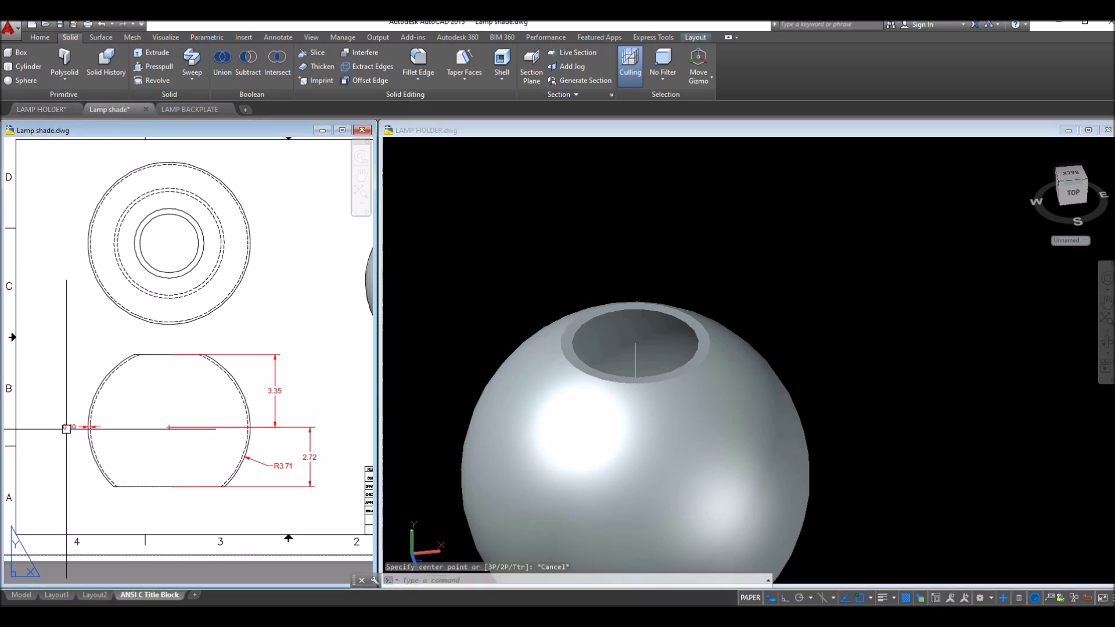
{"action": "left_click", "coordinate": [69, 428]}
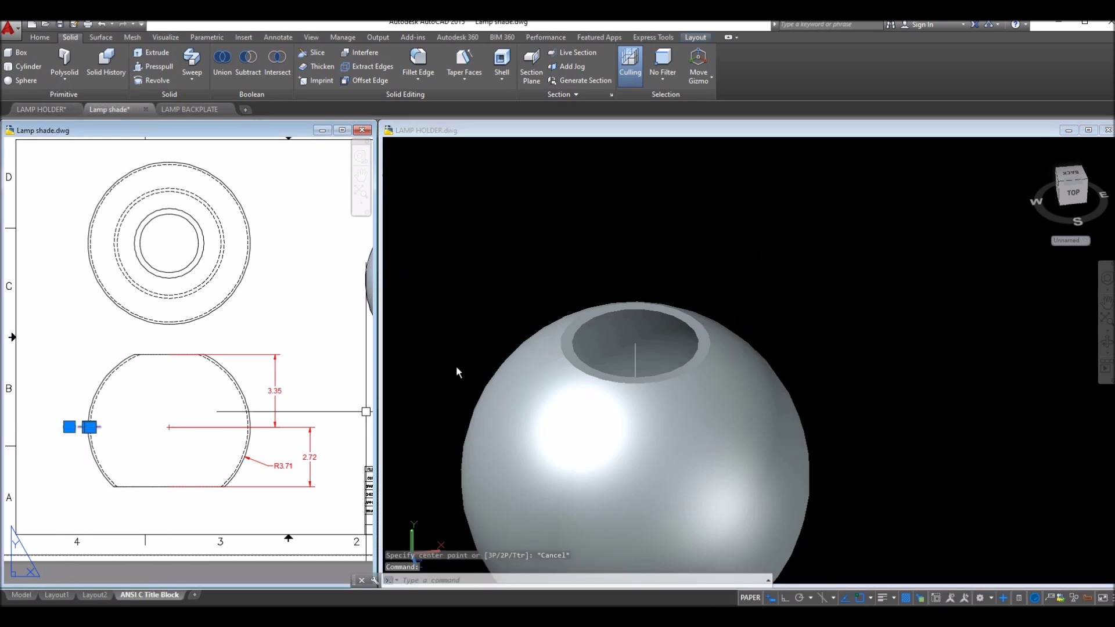
{"action": "left_click", "coordinate": [705, 293]}
Delete the leftover line inside the hollow lamp shade
{"action": "middle_click_drag", "start_coordinate": [709, 294], "coordinate": [709, 212], "text": "shift"}
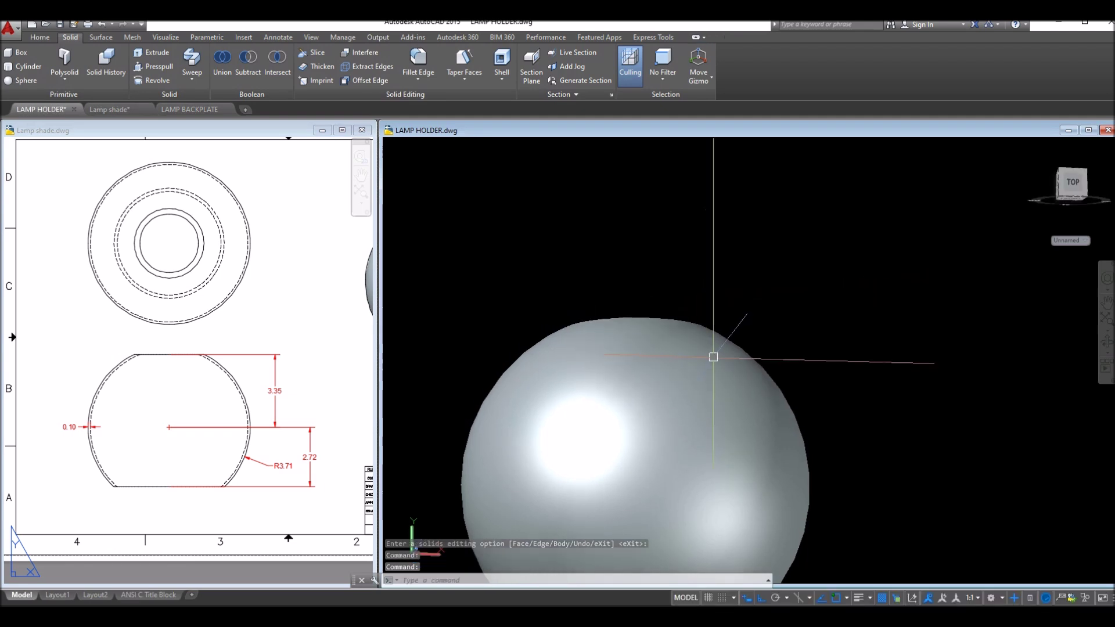
{"action": "middle_click_drag", "start_coordinate": [715, 353], "coordinate": [730, 187], "text": "shift"}
{"action": "left_click", "coordinate": [645, 437]}
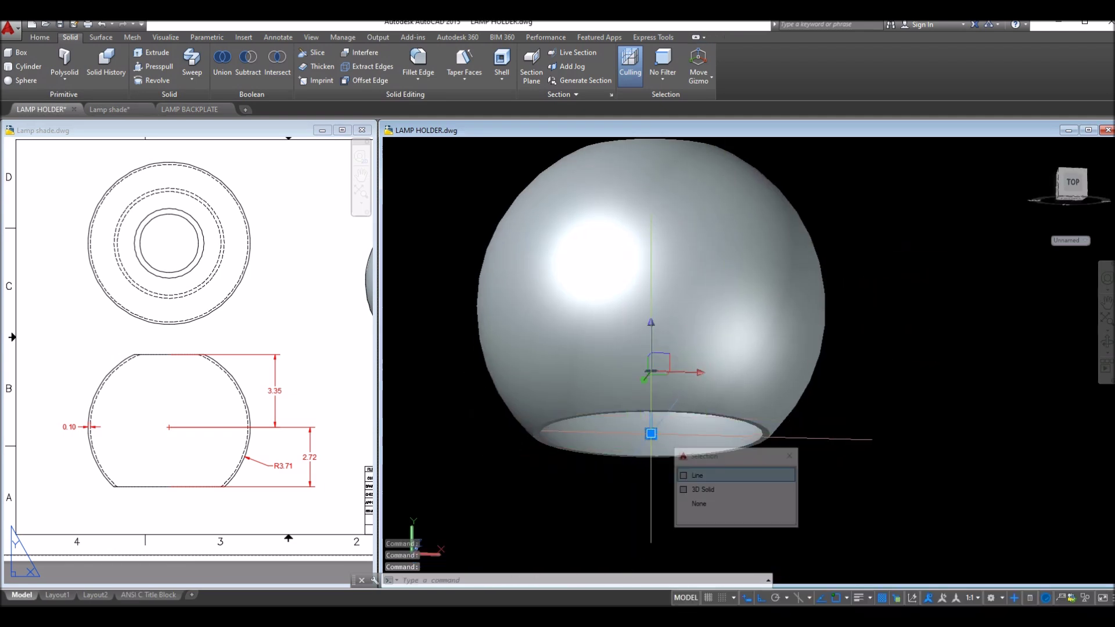
{"action": "key", "text": "Delete"}
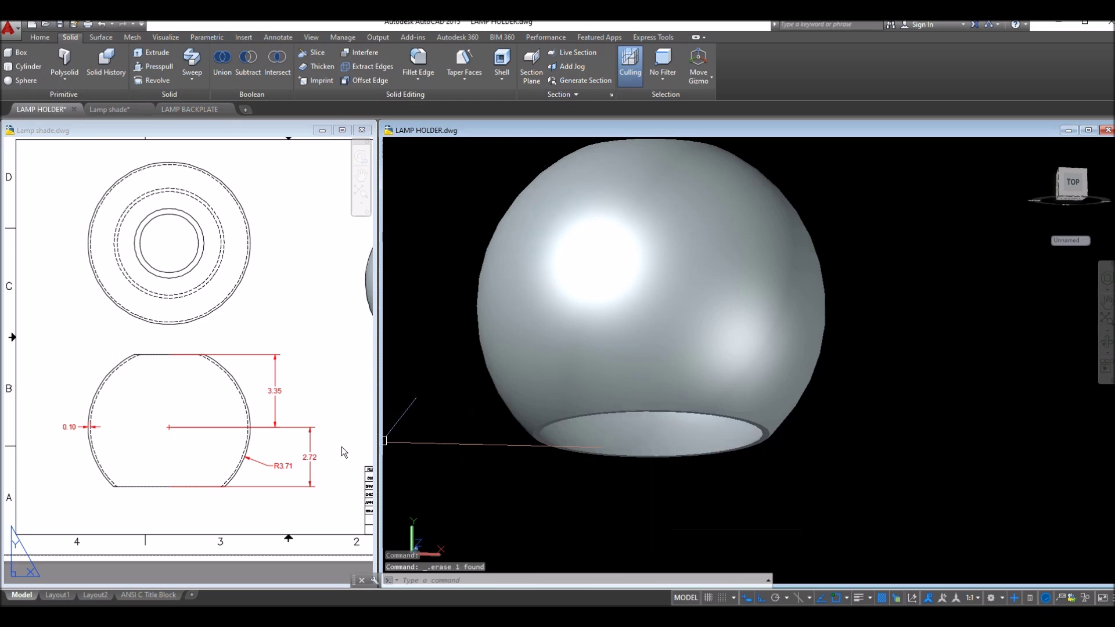
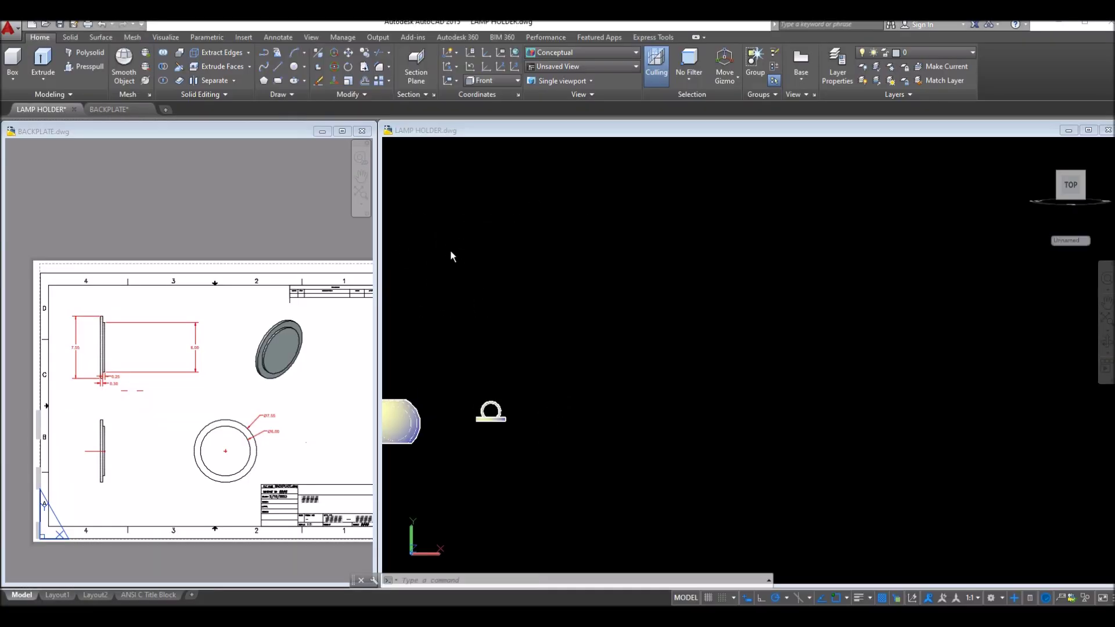
Set LAMP HOLDER.dwg to the Front view
{"action": "left_click", "coordinate": [401, 148]}
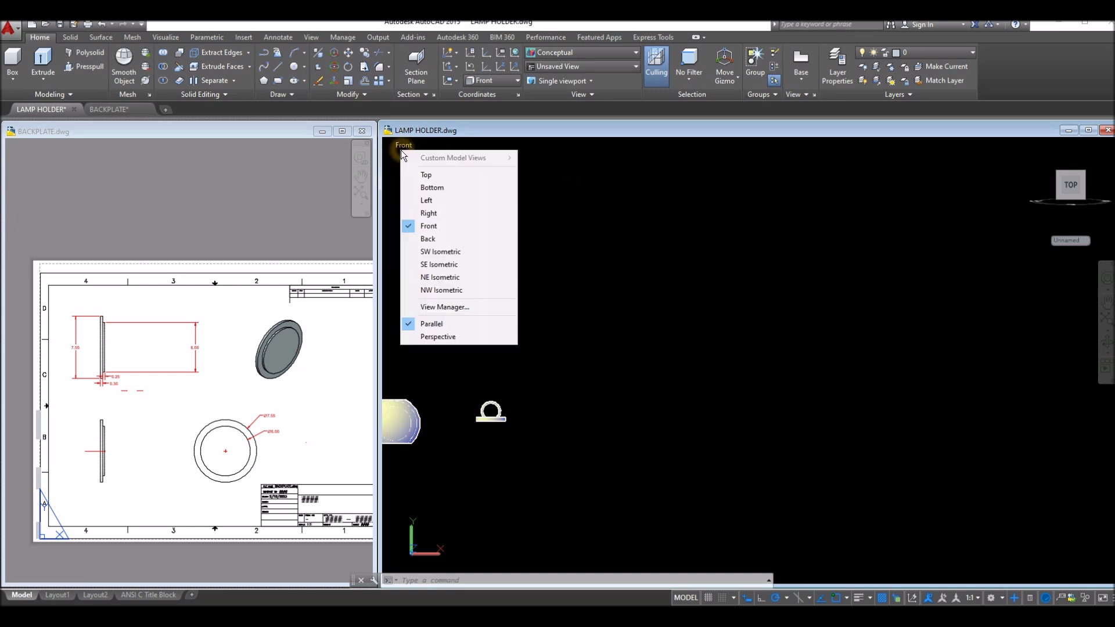
{"action": "left_click", "coordinate": [430, 226]}
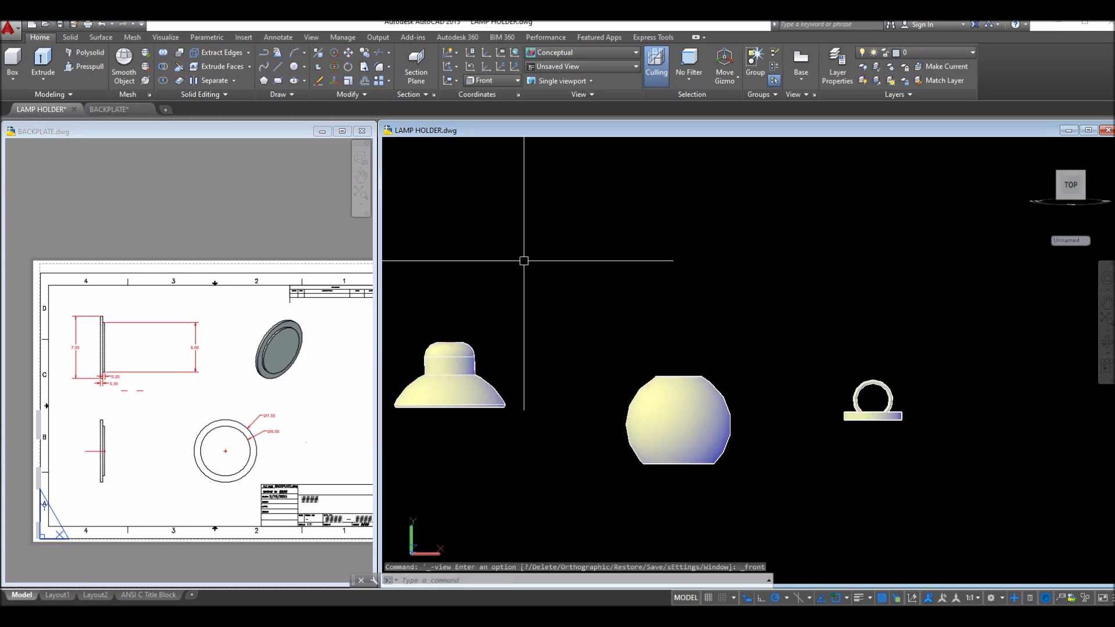
Draw a 7.55 diameter circle in the empty area beside the ring part in LAMP HOLDER.dwg, following the BACKPLATE drawing
{"action": "left_click", "coordinate": [286, 460]}
{"action": "scroll", "coordinate": [267, 457], "scroll_direction": "up", "scroll_amount": 4}
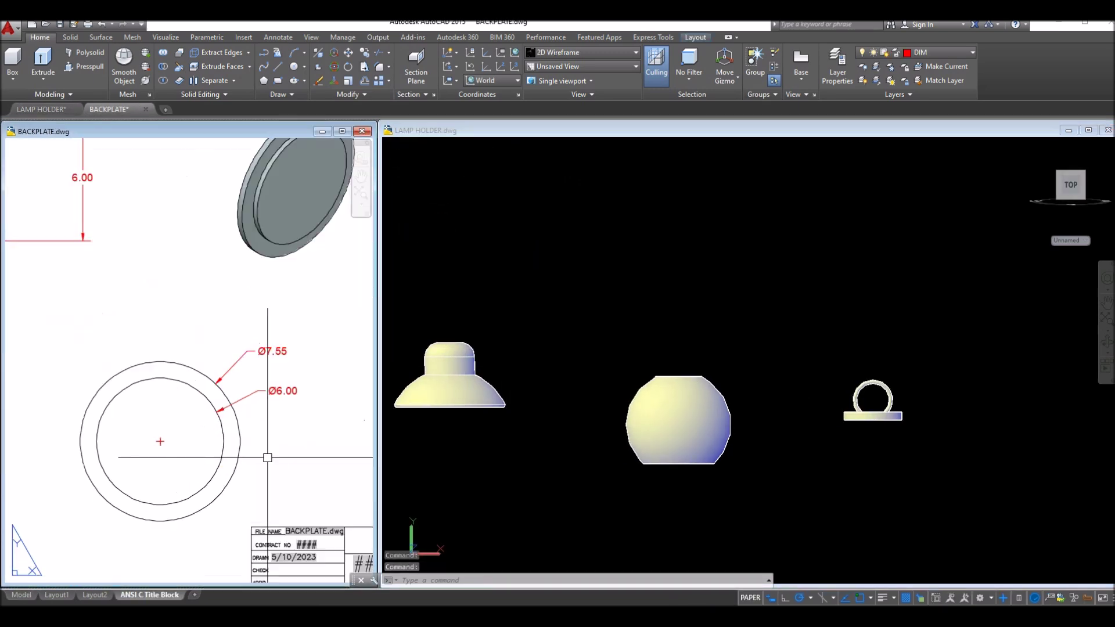
{"action": "scroll", "coordinate": [267, 458], "scroll_direction": "up", "scroll_amount": 2}
{"action": "middle_click_drag", "start_coordinate": [268, 458], "coordinate": [281, 448]}
{"action": "scroll", "coordinate": [282, 446], "scroll_direction": "down", "scroll_amount": 2}
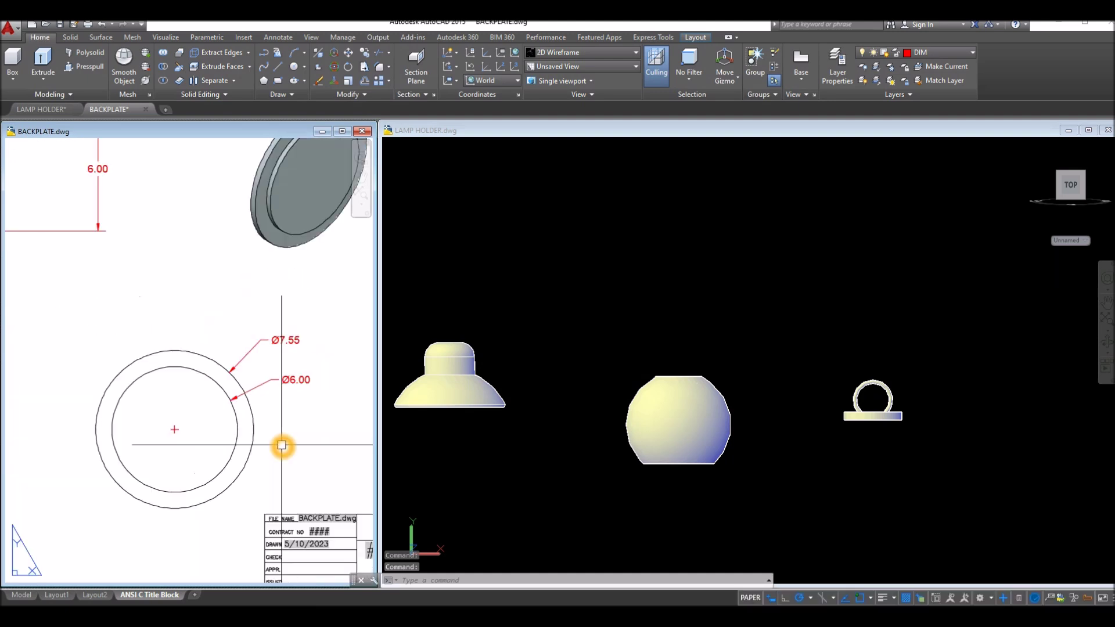
{"action": "left_click", "coordinate": [796, 462]}
{"action": "middle_click_drag", "start_coordinate": [796, 463], "coordinate": [487, 446]}
{"action": "left_click", "coordinate": [708, 414]}
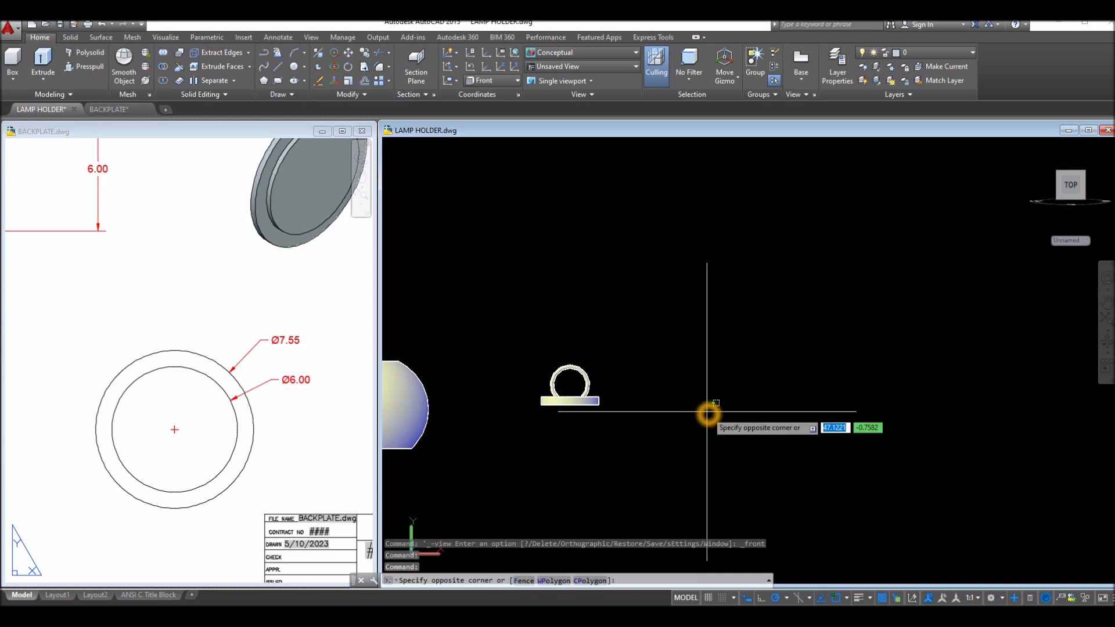
{"action": "left_click", "coordinate": [707, 414]}
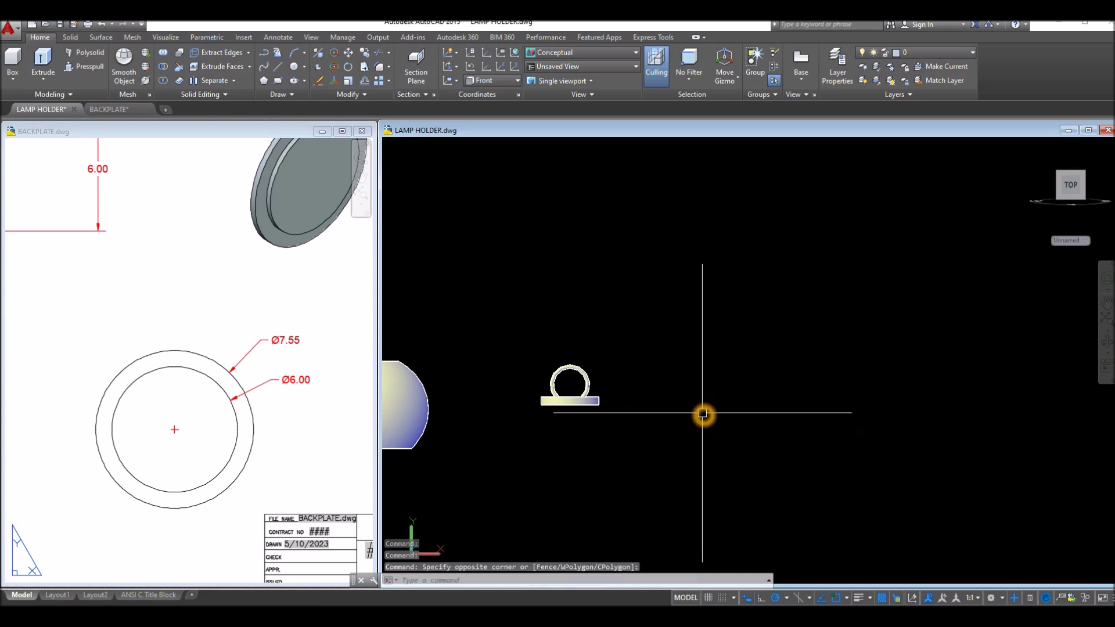
{"action": "key", "text": "Return"}
{"action": "left_click", "coordinate": [695, 377]}
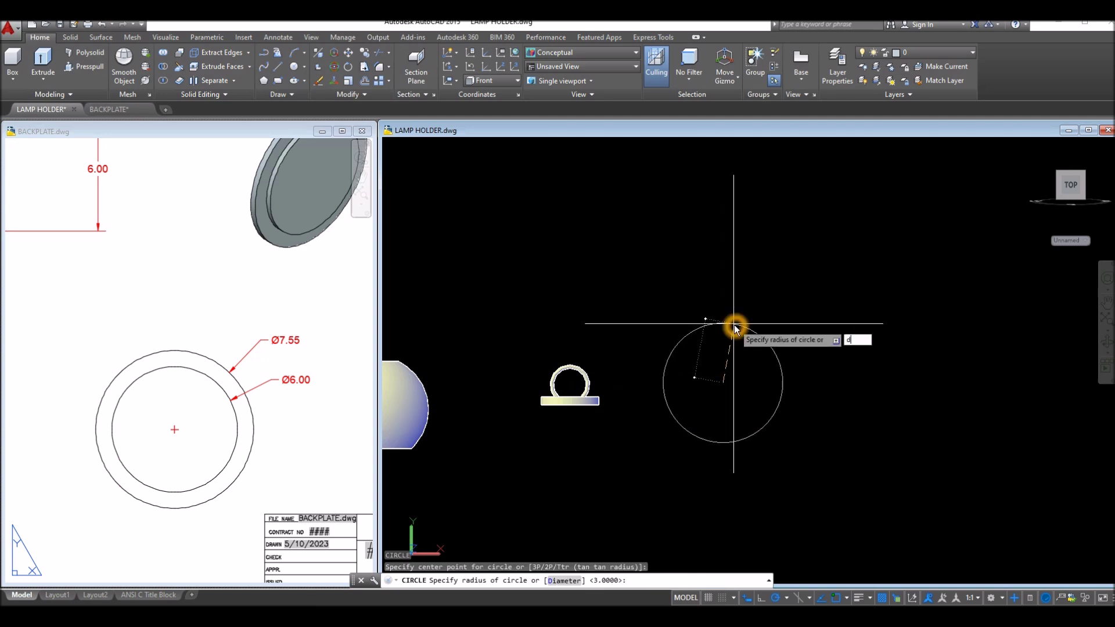
{"action": "type", "text": "d"}
{"action": "key", "text": "Return"}
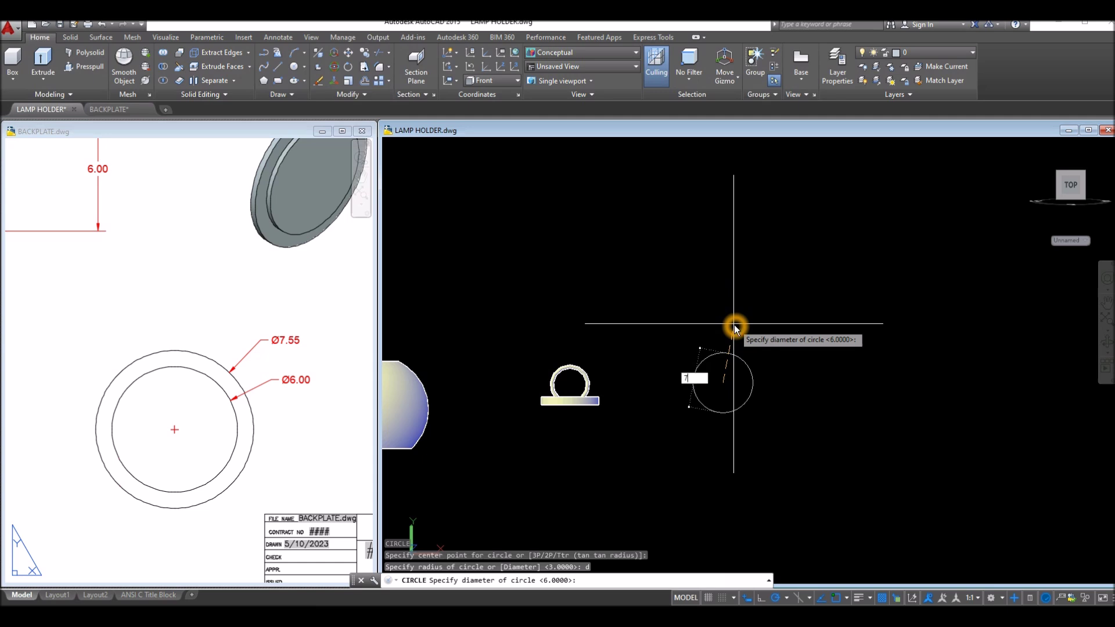
{"action": "type", "text": "7.55"}
{"action": "key", "text": "Return"}
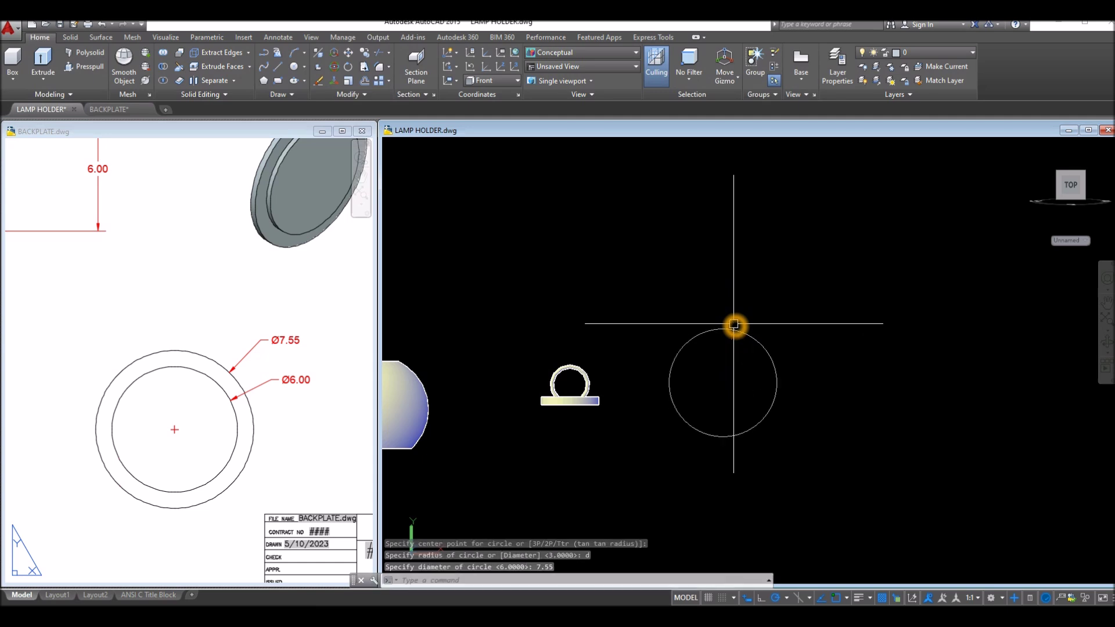
Draw a 6.00 diameter circle concentric with the 7.55 diameter circle
{"action": "right_click", "coordinate": [734, 324]}
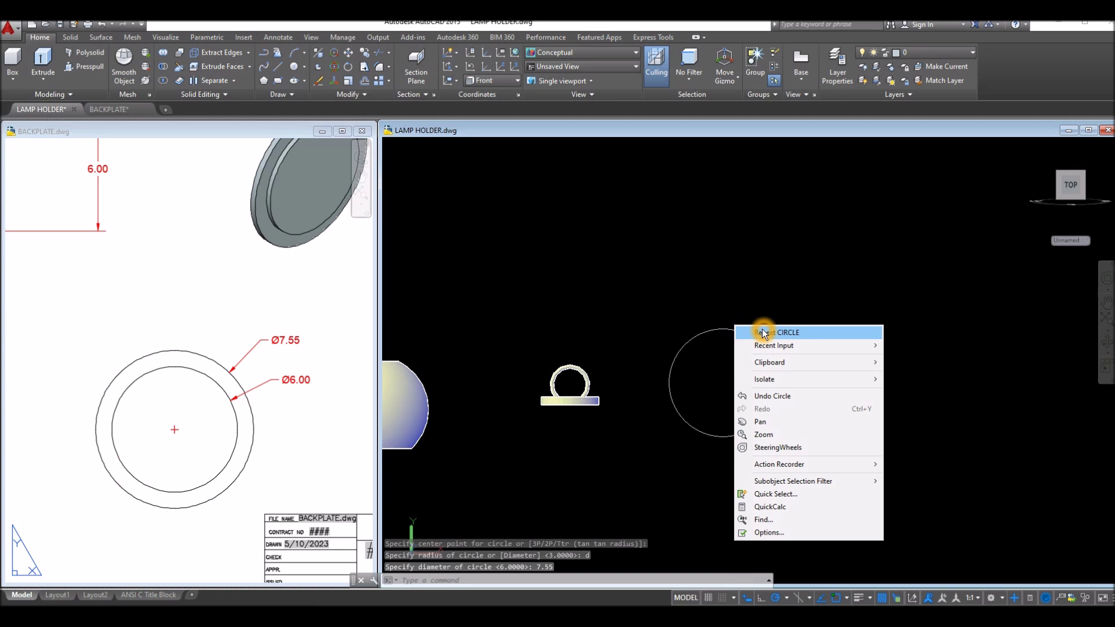
{"action": "left_click", "coordinate": [742, 329]}
{"action": "left_click", "coordinate": [722, 382]}
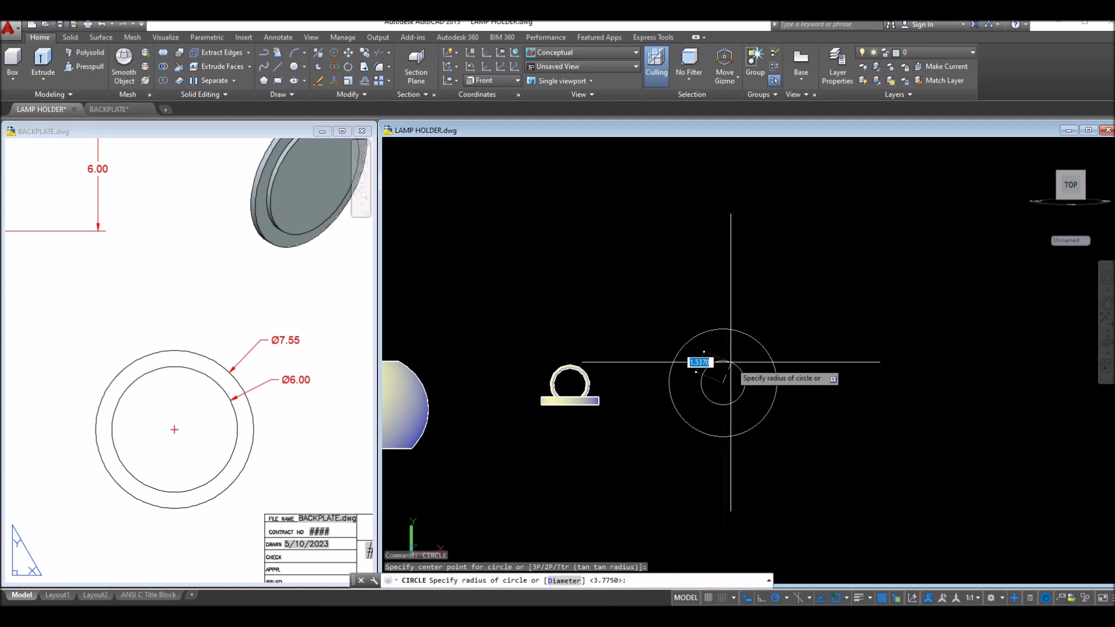
{"action": "key", "text": "Return"}
{"action": "type", "text": "6"}
{"action": "key", "text": "Return"}
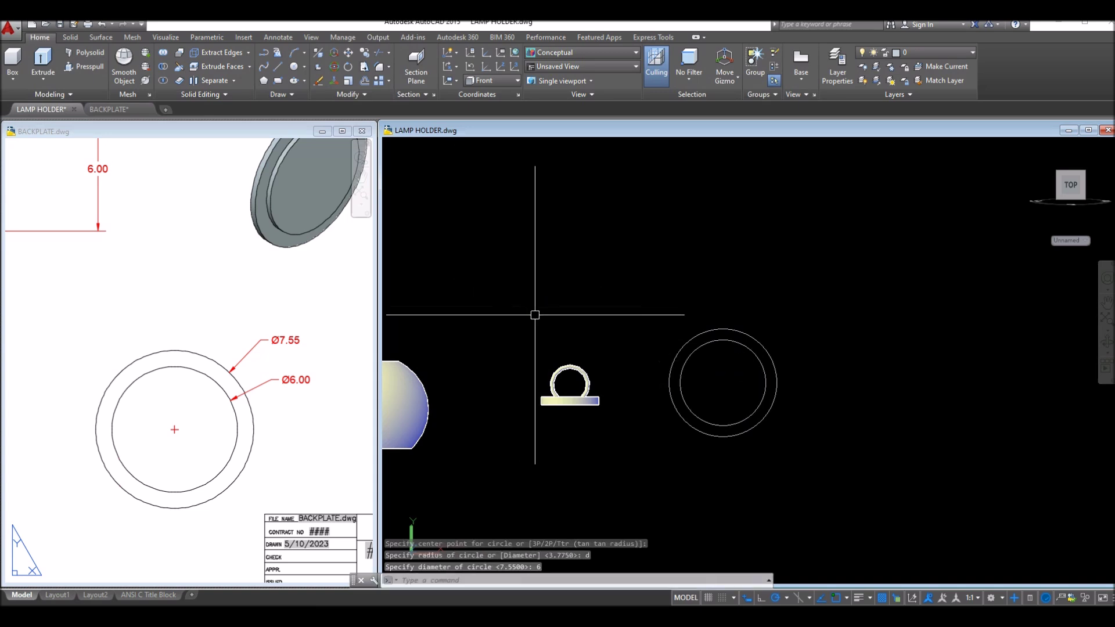
Extrude the outer backplate circle 0.3 backward into a solid disc, using the thickness from the BACKPLATE drawing
{"action": "middle_click_drag", "start_coordinate": [536, 314], "coordinate": [619, 364], "text": "shift"}
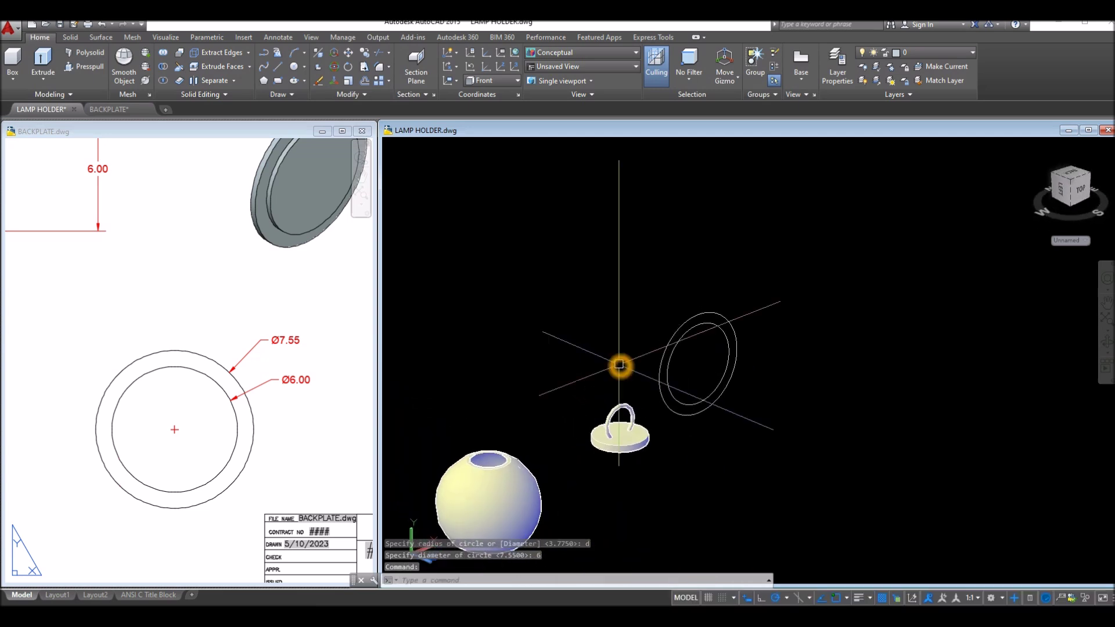
{"action": "left_click", "coordinate": [667, 324]}
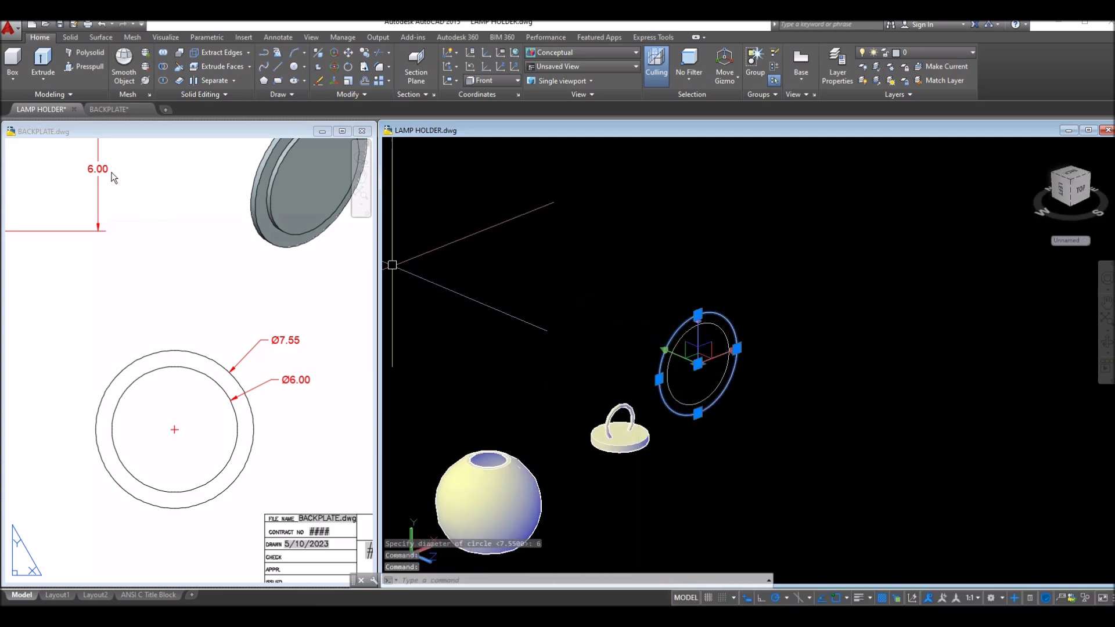
{"action": "left_click", "coordinate": [166, 277]}
{"action": "scroll", "coordinate": [167, 274], "scroll_direction": "down", "scroll_amount": 4}
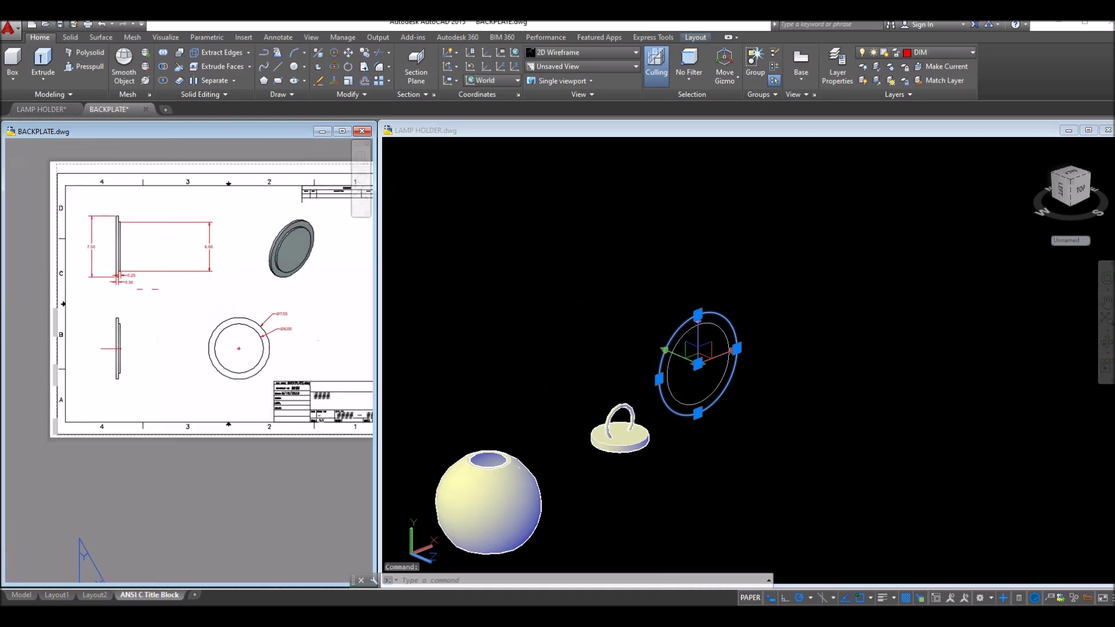
{"action": "scroll", "coordinate": [134, 297], "scroll_direction": "up", "scroll_amount": 5}
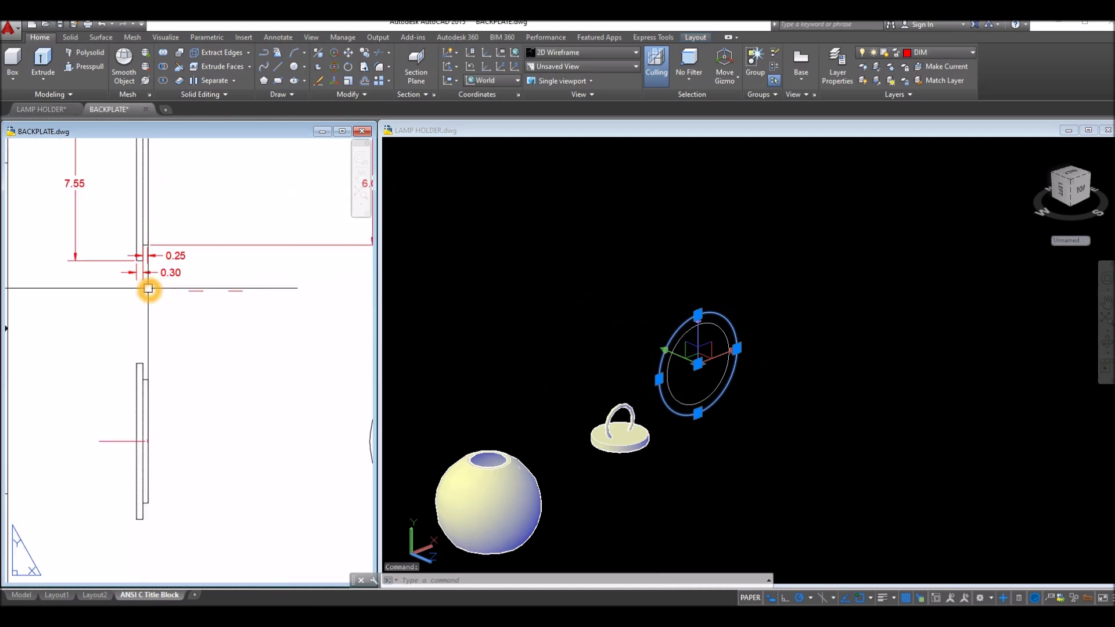
{"action": "left_click", "coordinate": [43, 61]}
{"action": "left_click", "coordinate": [738, 302]}
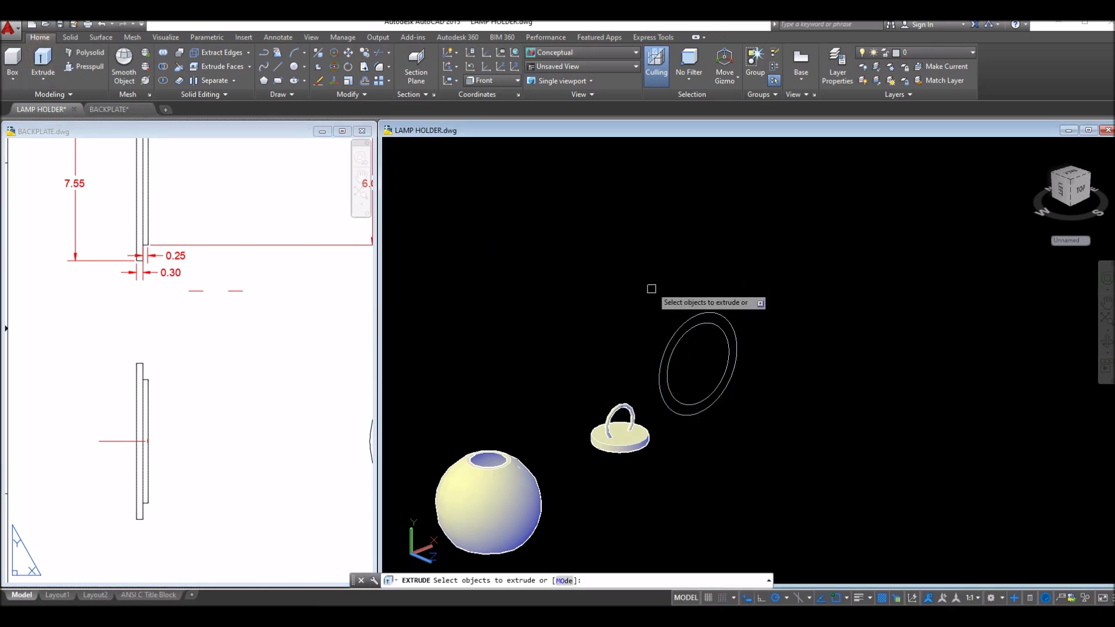
{"action": "left_click", "coordinate": [702, 316]}
{"action": "right_click", "coordinate": [718, 294]}
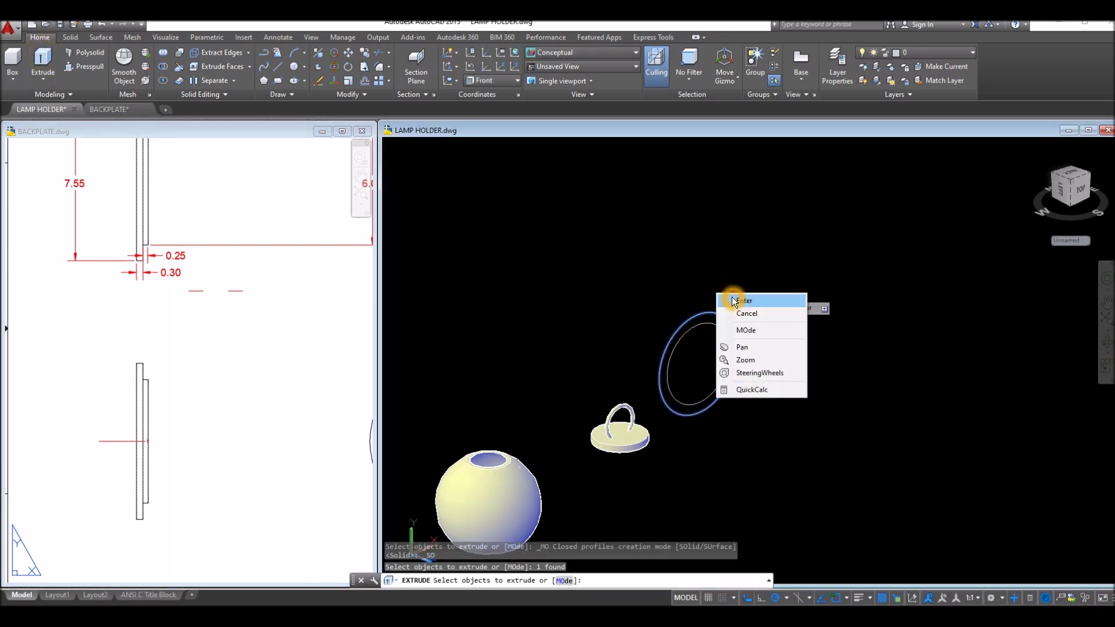
{"action": "left_click", "coordinate": [733, 301]}
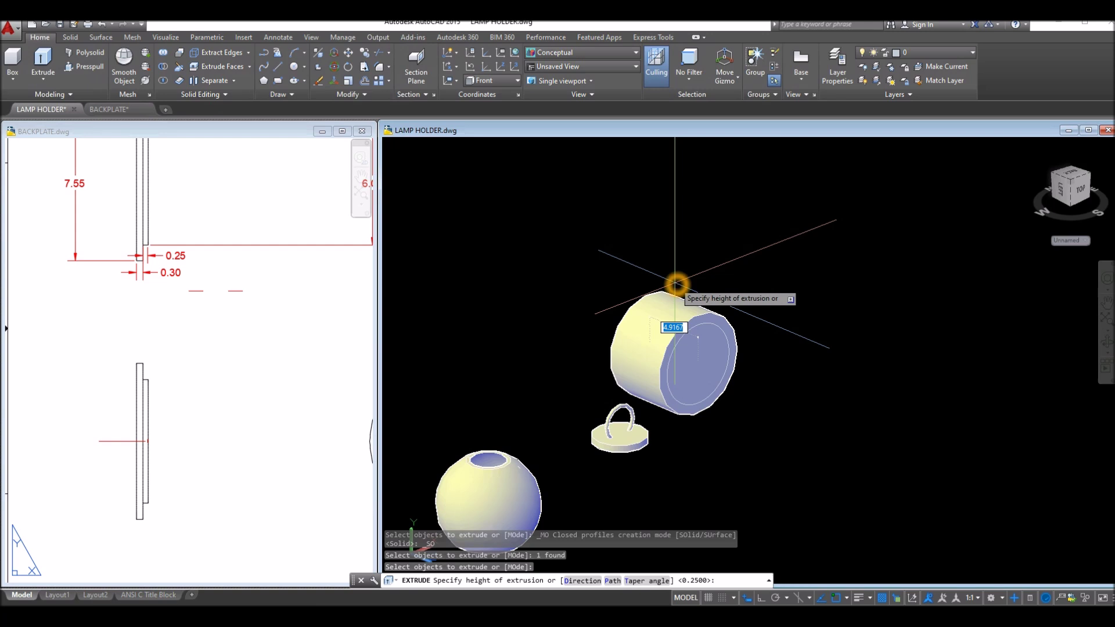
{"action": "key", "text": "Return"}
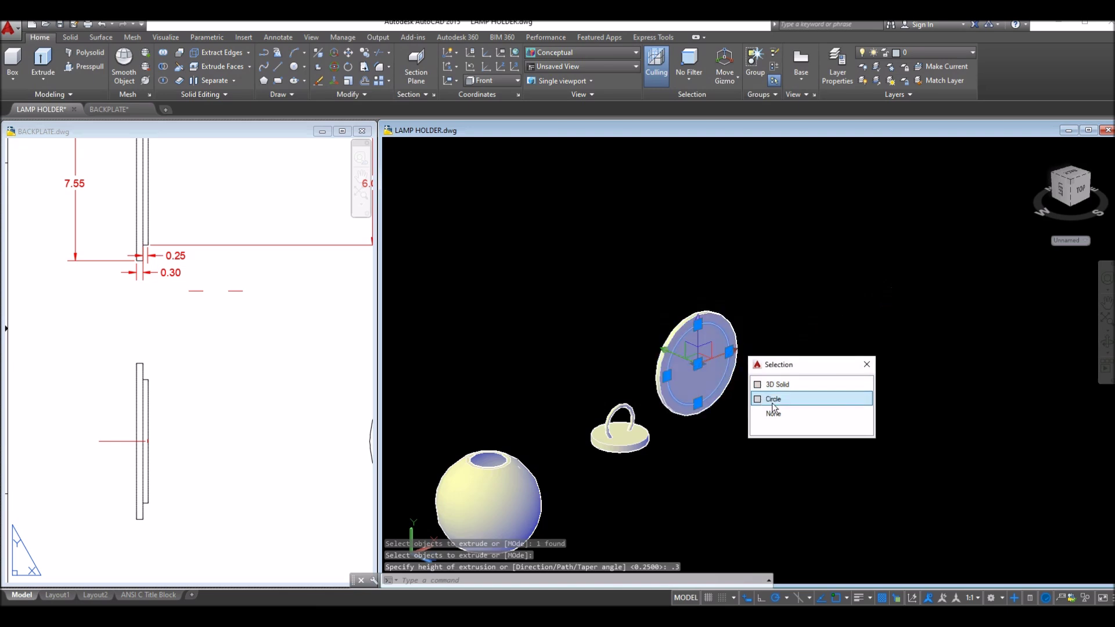
Extrude the inner backplate circle 0.25 forward, away from the outer disc
{"action": "left_click", "coordinate": [773, 400]}
{"action": "left_click", "coordinate": [43, 64]}
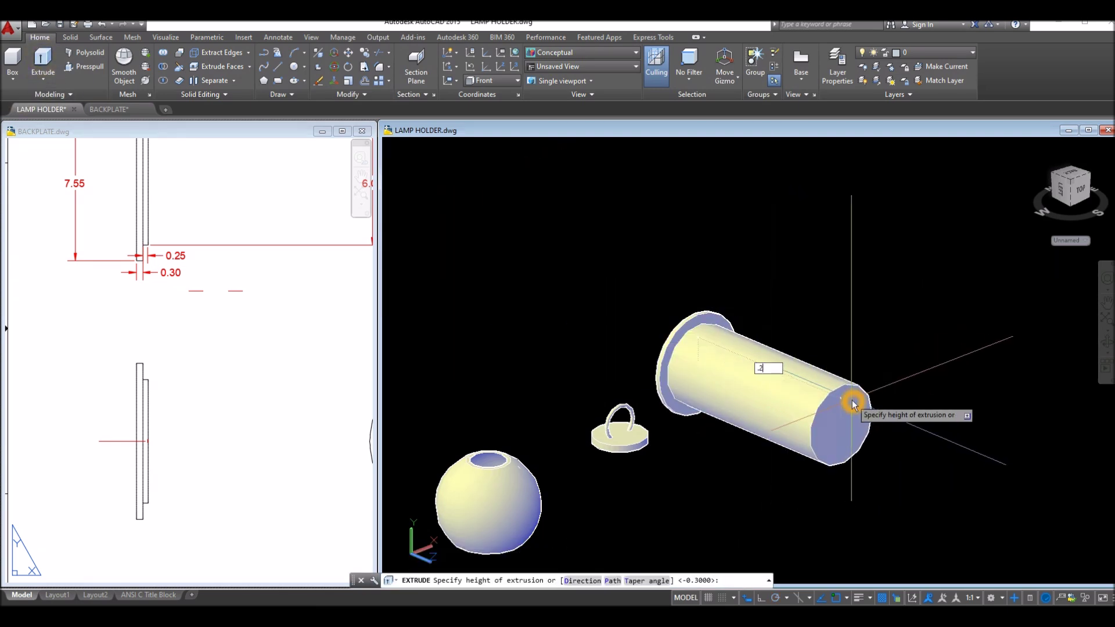
{"action": "key", "text": "Return"}
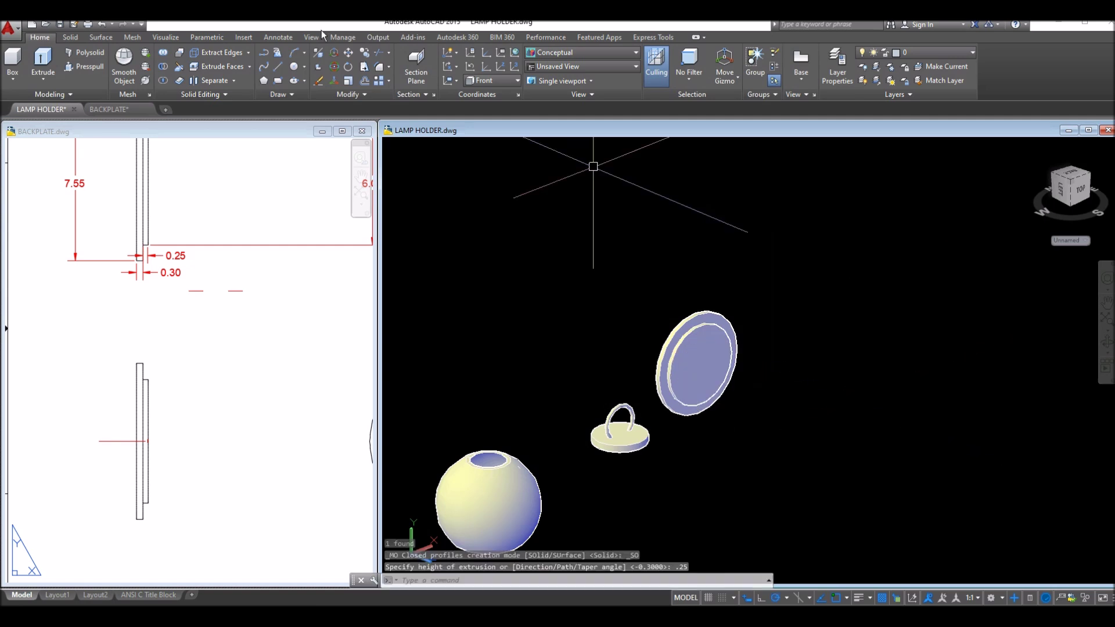
Union the two extruded backplate discs into a single solid
{"action": "left_click", "coordinate": [163, 62]}
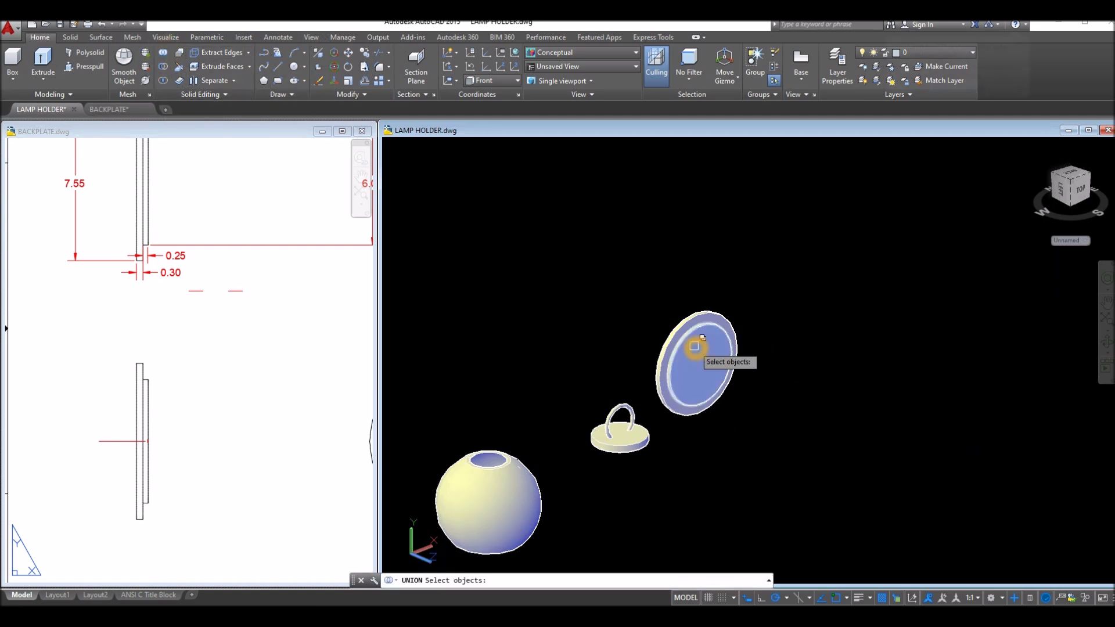
{"action": "left_click", "coordinate": [758, 418]}
{"action": "left_click", "coordinate": [691, 313]}
{"action": "middle_click_drag", "start_coordinate": [691, 272], "coordinate": [722, 286], "text": "shift"}
{"action": "key", "text": "Return"}
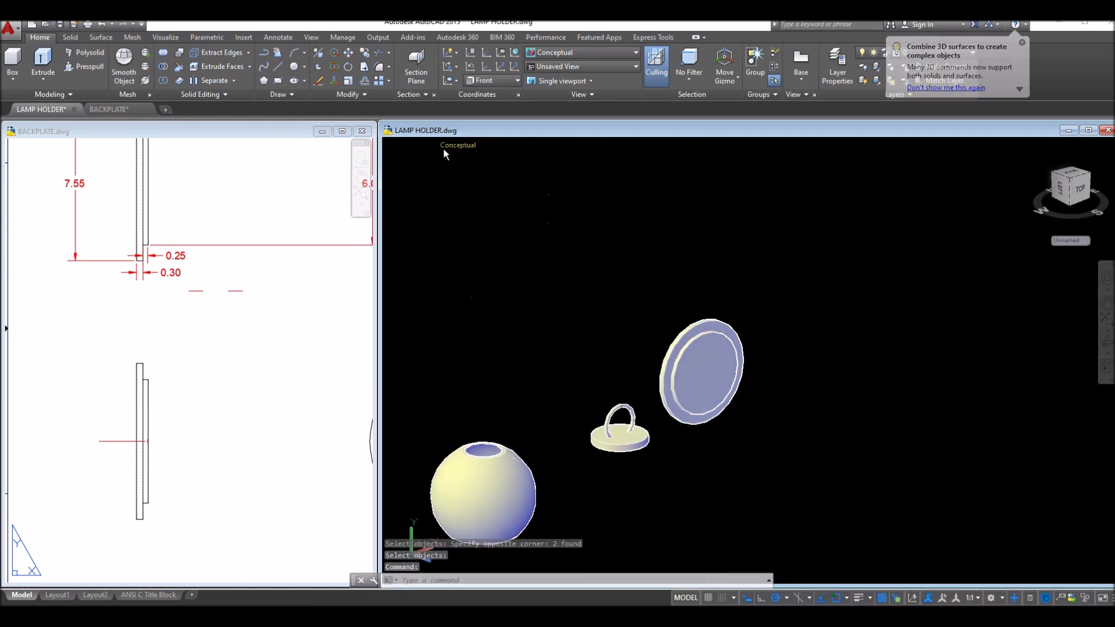
Set the model's visual style to Realistic and orbit around the finished lamp parts
{"action": "left_click", "coordinate": [458, 145]}
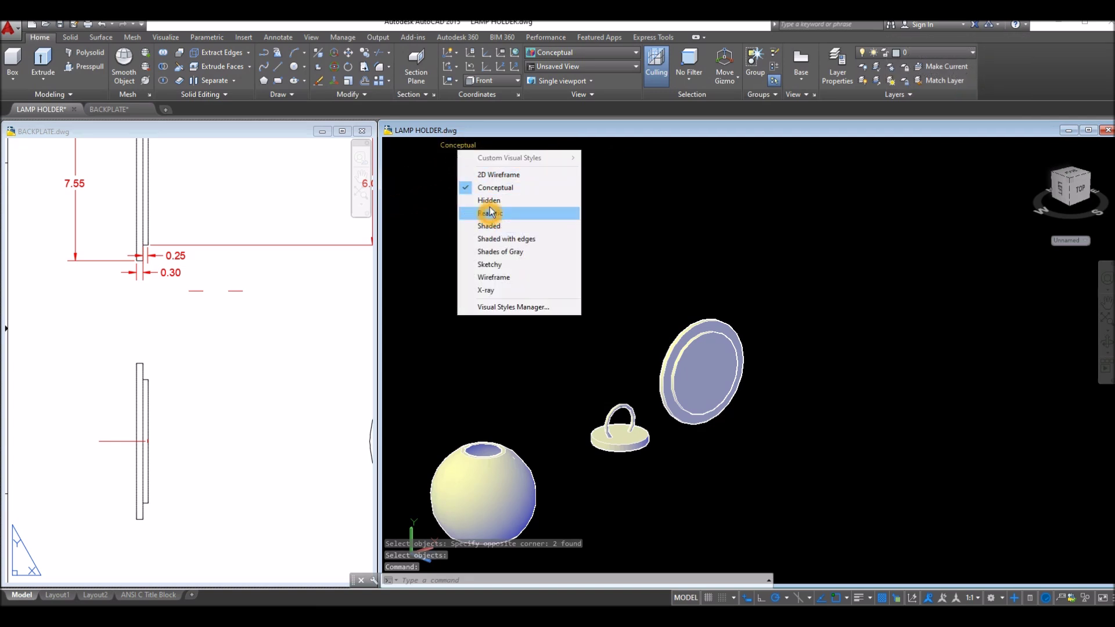
{"action": "left_click", "coordinate": [490, 212]}
{"action": "middle_click_drag", "start_coordinate": [728, 268], "coordinate": [636, 321], "text": "shift"}
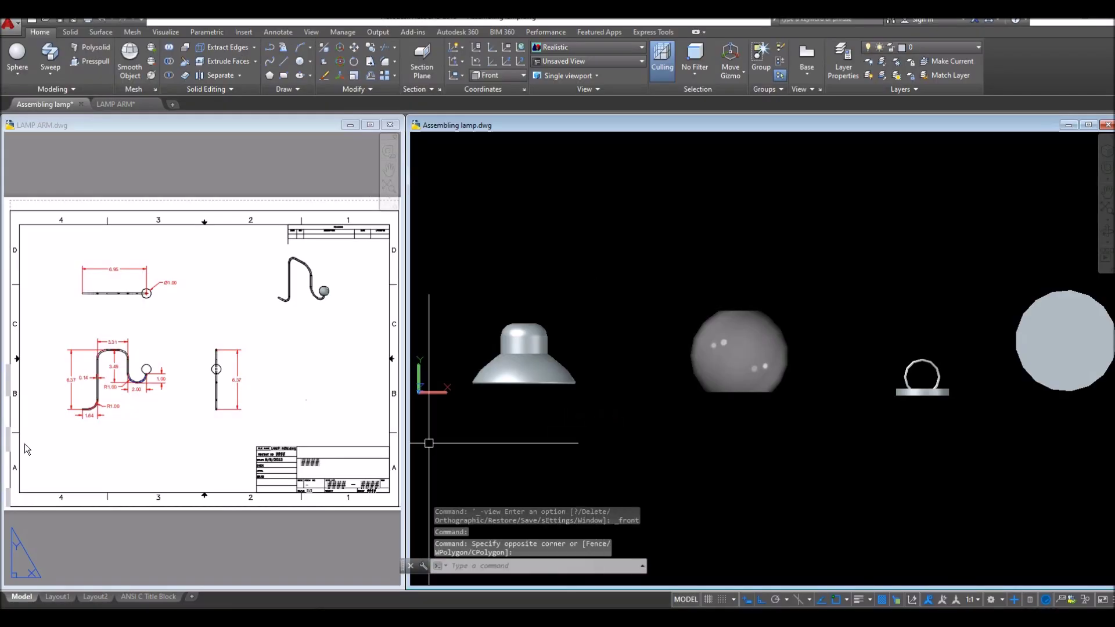
Bring the LAMP ARM front view's dimensions into view and turn on ortho mode in Assembling lamp.dwg
{"action": "left_click", "coordinate": [106, 427]}
{"action": "scroll", "coordinate": [110, 425], "scroll_direction": "up", "scroll_amount": 4}
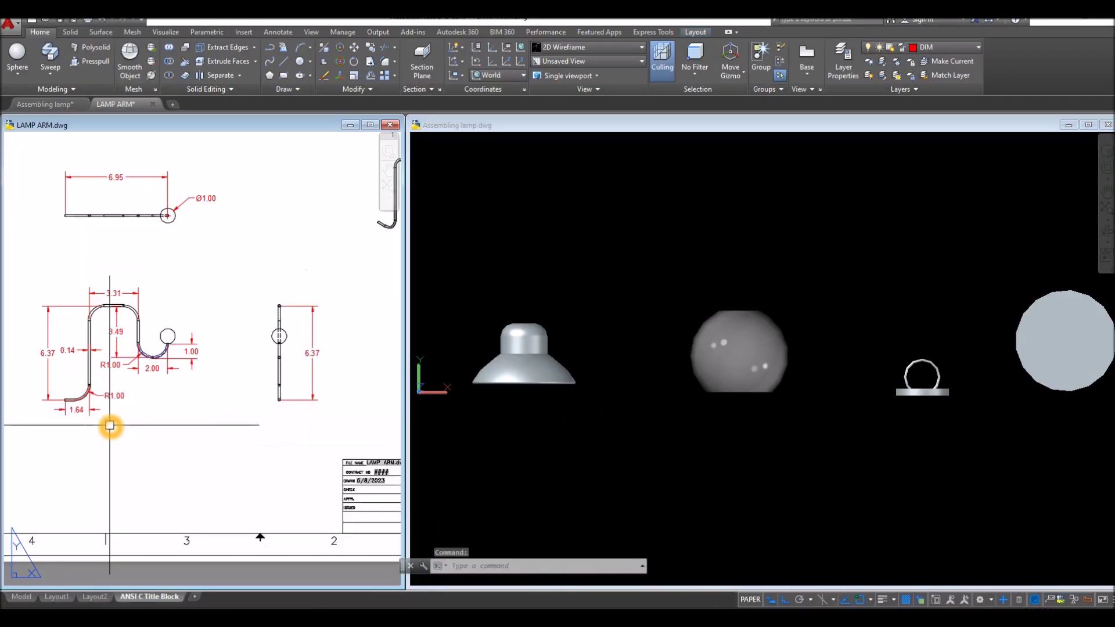
{"action": "middle_click_drag", "start_coordinate": [187, 438], "coordinate": [254, 448]}
{"action": "left_click", "coordinate": [942, 515]}
{"action": "scroll", "coordinate": [941, 515], "scroll_direction": "down", "scroll_amount": 3}
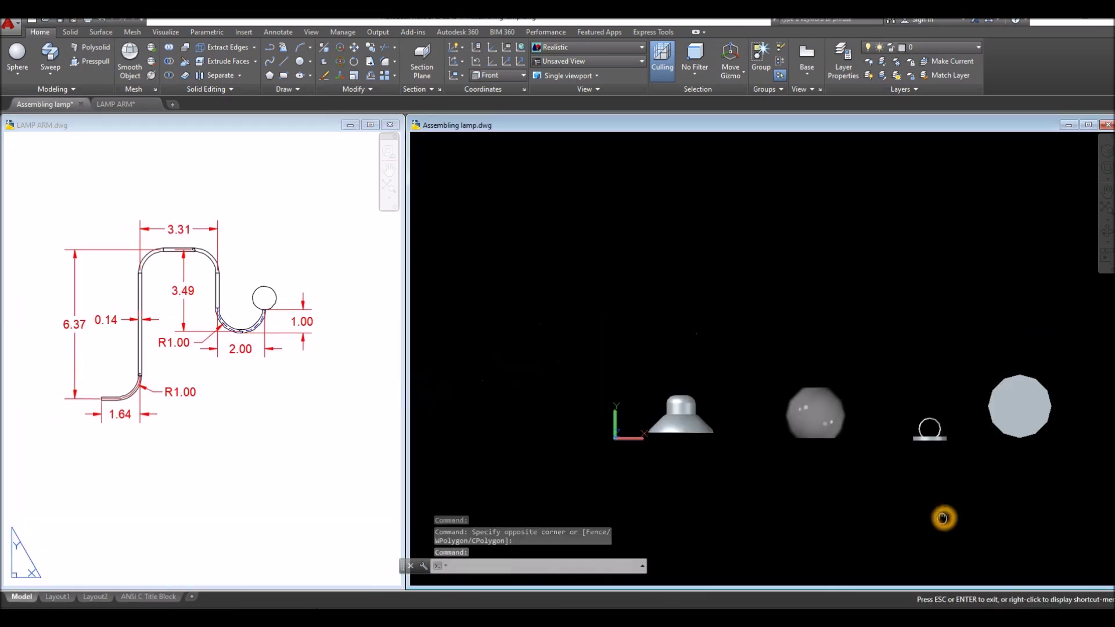
{"action": "middle_click_drag", "start_coordinate": [947, 518], "coordinate": [620, 478]}
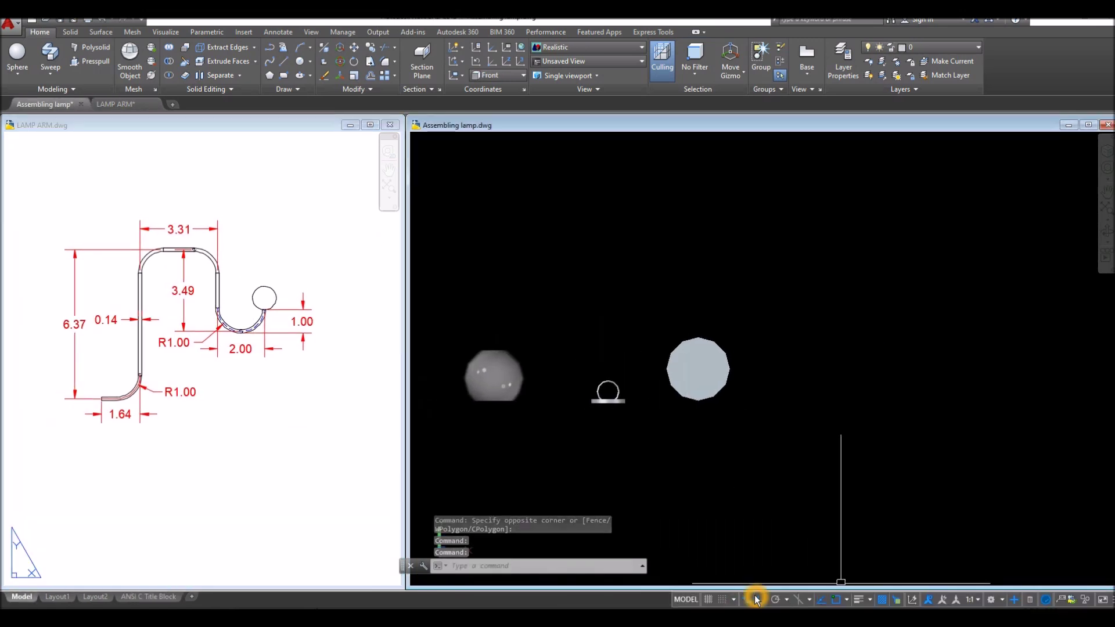
{"action": "left_click", "coordinate": [761, 600]}
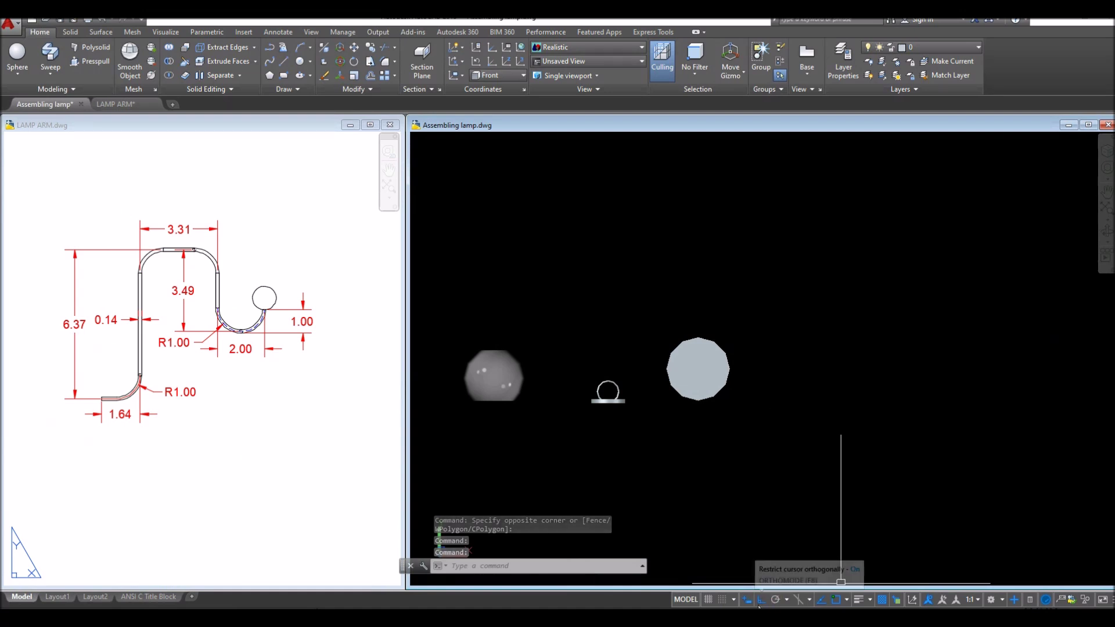
{"action": "middle_click_drag", "start_coordinate": [729, 450], "coordinate": [660, 418]}
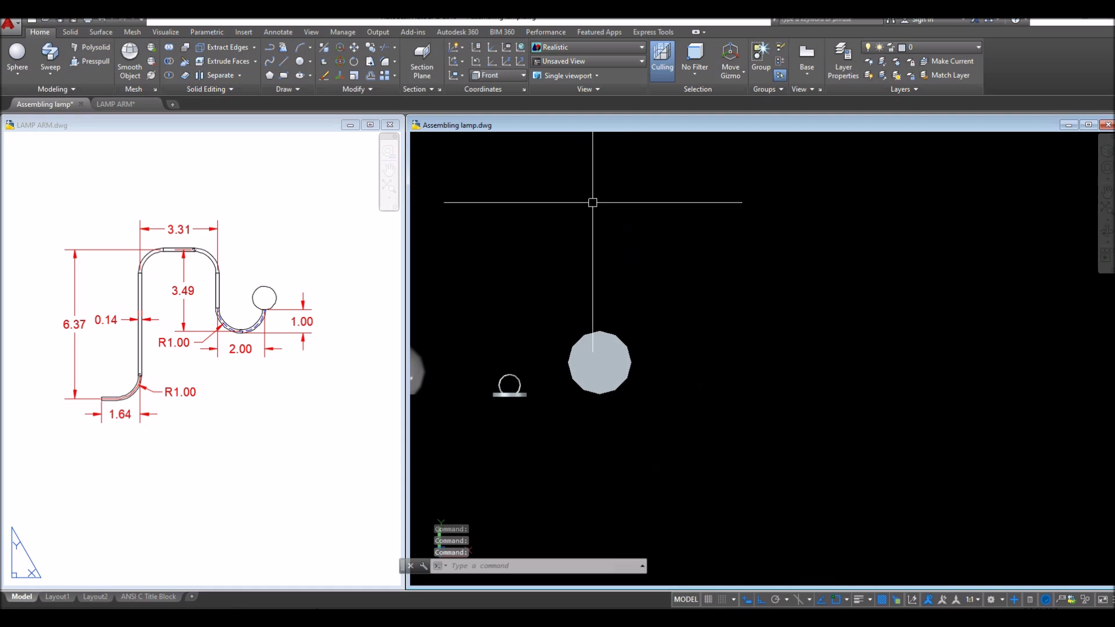
Start a polyline in open space beside the lamp parts with segments 1.64 right, 6.37 up, 3.31 right and 3.49 down
{"action": "left_click", "coordinate": [674, 289]}
{"action": "type", "text": "p"}
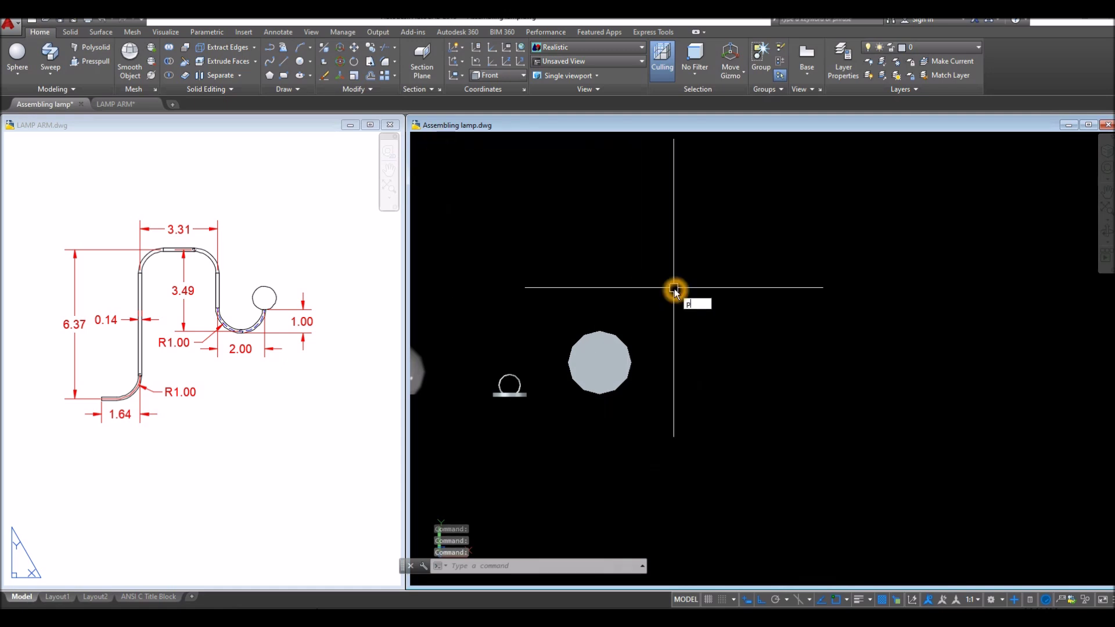
{"action": "type", "text": "l"}
{"action": "key", "text": "Return"}
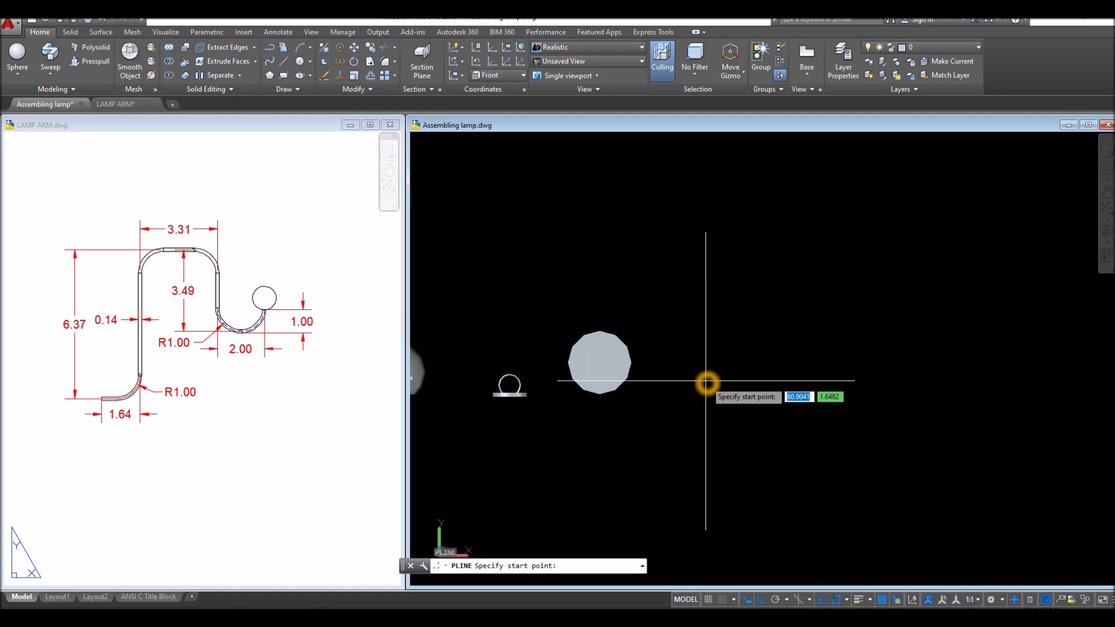
{"action": "scroll", "coordinate": [706, 383], "scroll_direction": "down", "scroll_amount": 1}
{"action": "scroll", "coordinate": [706, 383], "scroll_direction": "up", "scroll_amount": 4}
{"action": "left_click", "coordinate": [659, 374]}
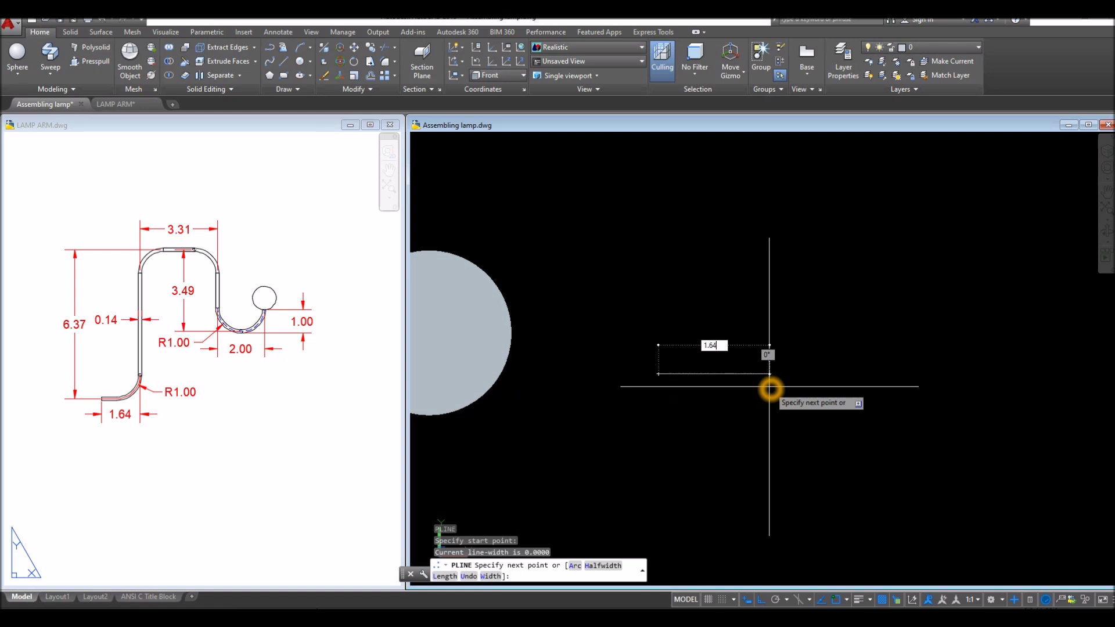
{"action": "key", "text": "Return"}
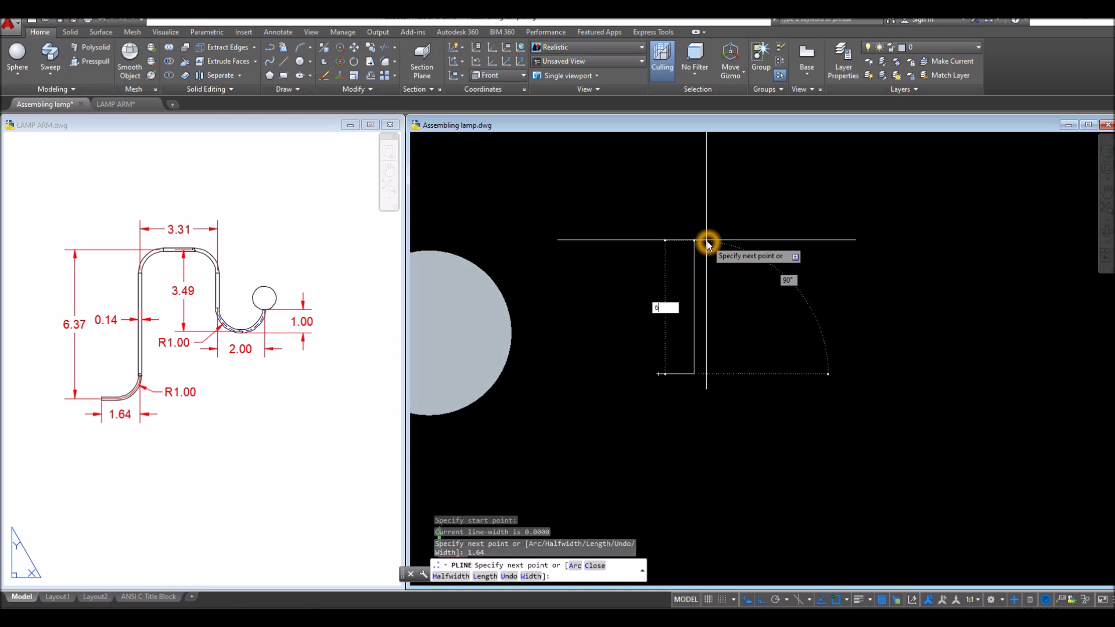
{"action": "key", "text": "Return"}
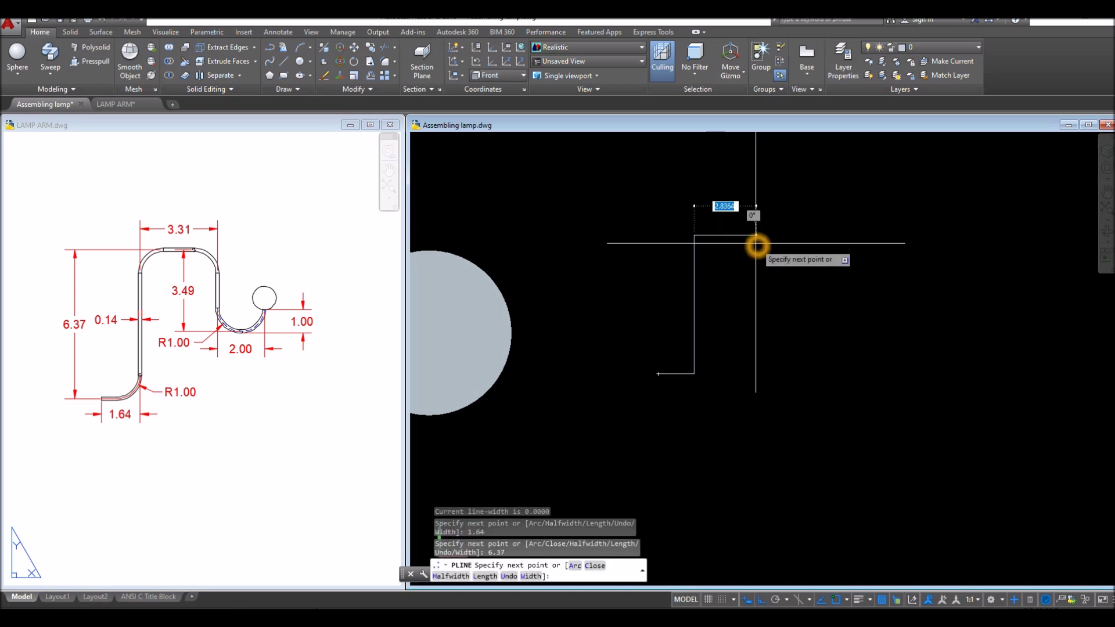
{"action": "type", "text": "3.31"}
{"action": "key", "text": "Return"}
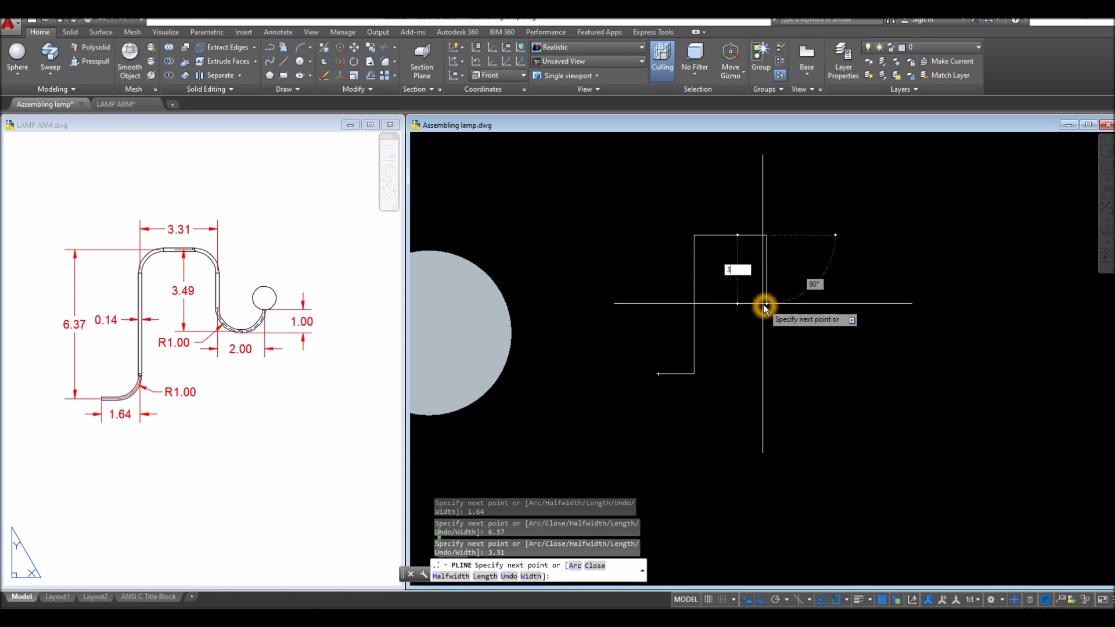
{"action": "key", "text": "Return"}
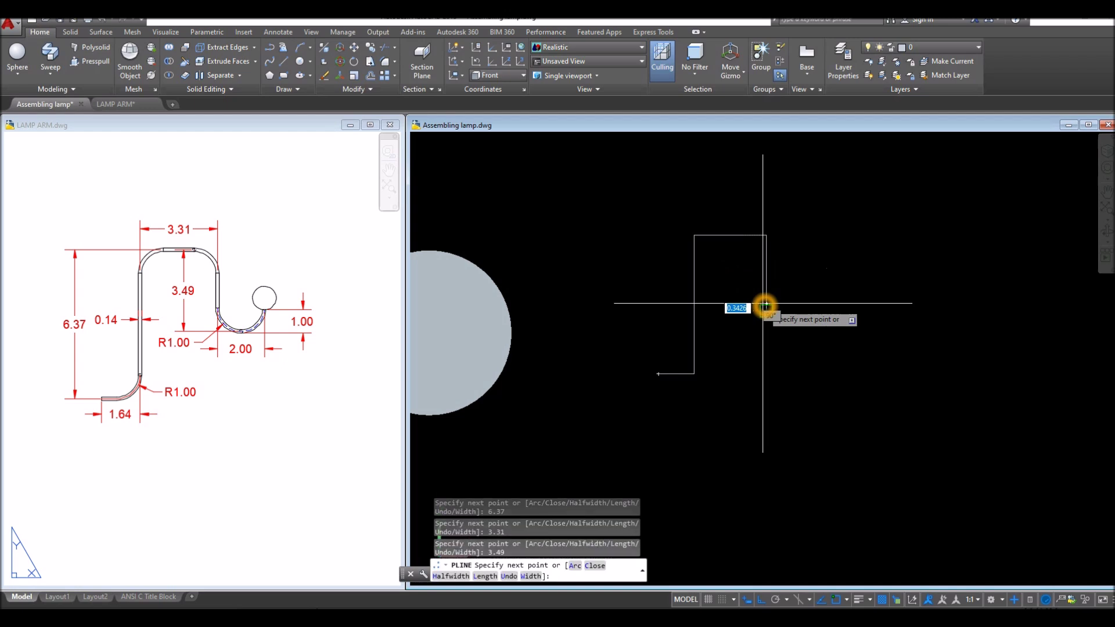
Continue the arm polyline with segments 2 right and 1 up, and finish it as a single open path
{"action": "scroll", "coordinate": [765, 305], "scroll_direction": "up", "scroll_amount": 5}
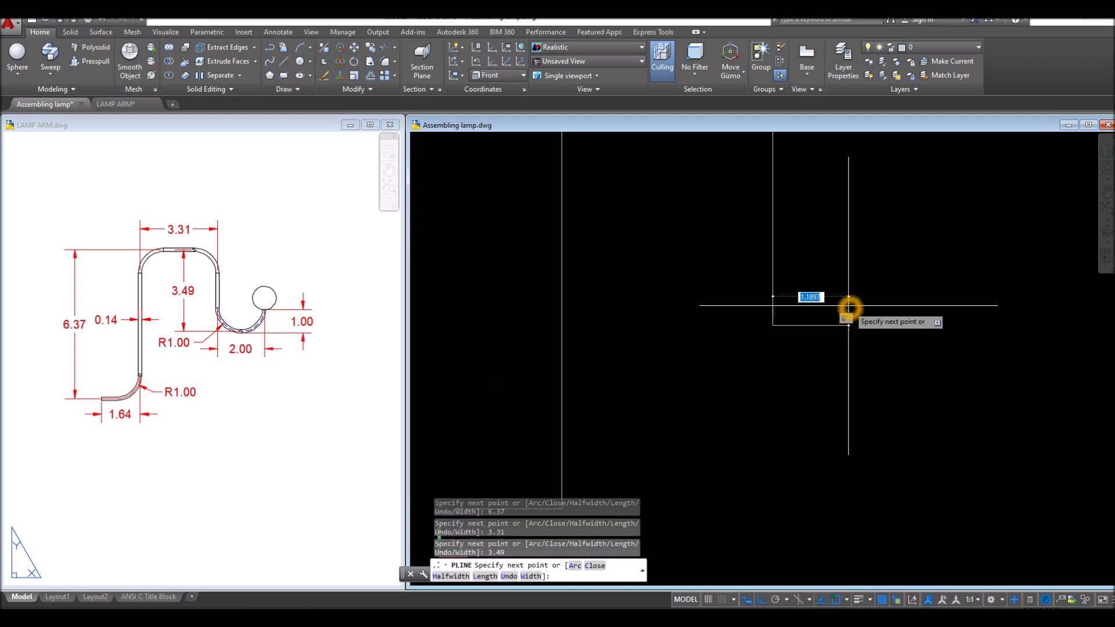
{"action": "type", "text": "2"}
{"action": "key", "text": "Return"}
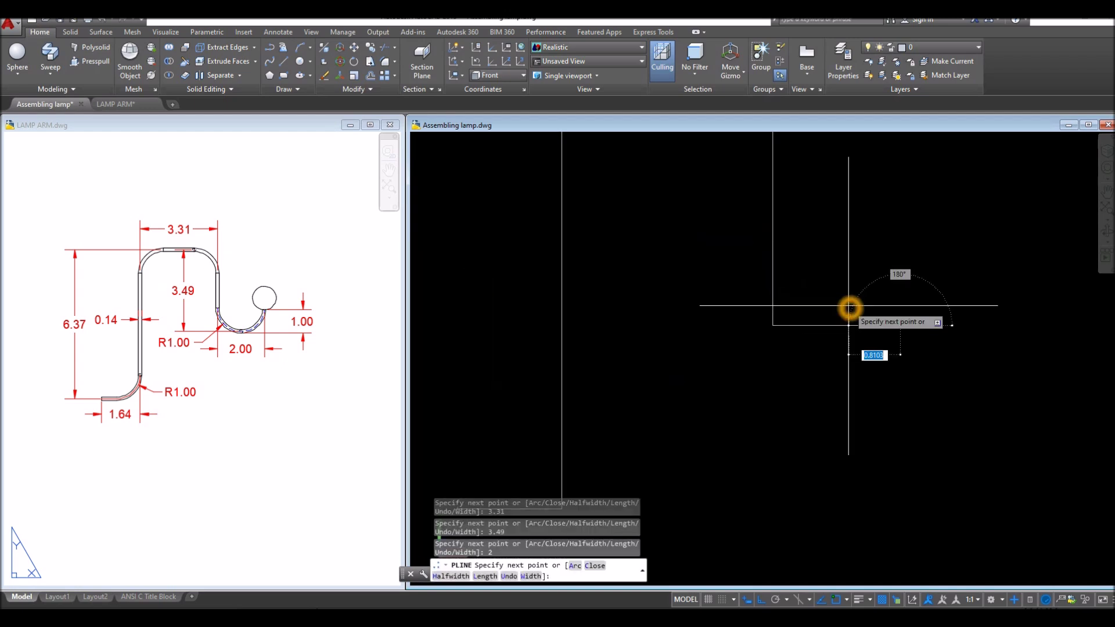
{"action": "type", "text": "1"}
{"action": "key", "text": "Return"}
{"action": "right_click", "coordinate": [929, 183]}
{"action": "left_click", "coordinate": [948, 186]}
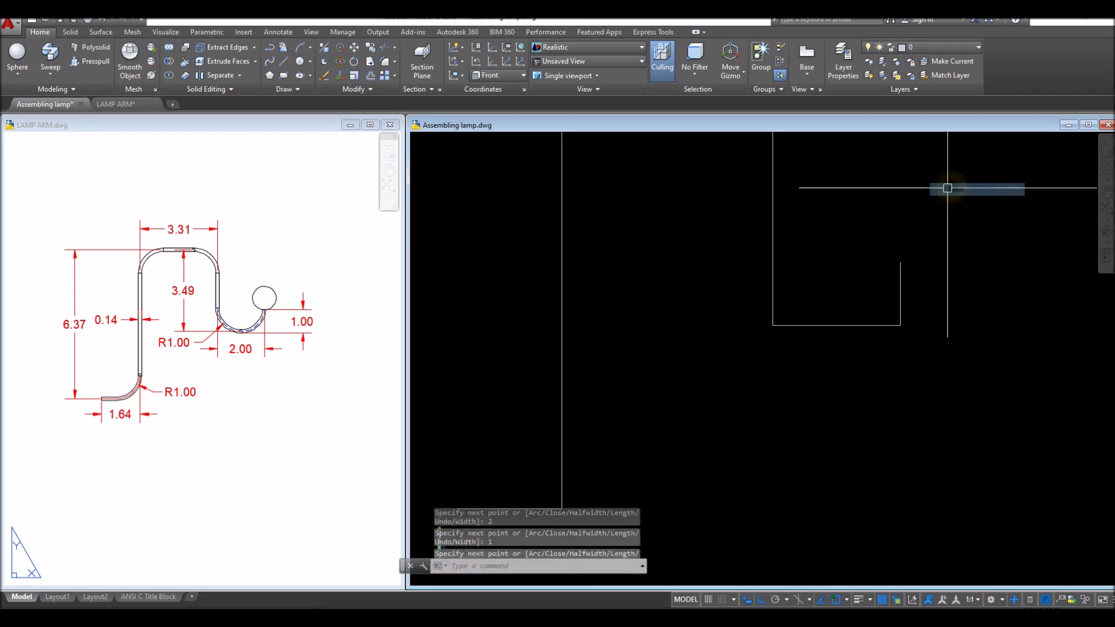
{"action": "scroll", "coordinate": [947, 190], "scroll_direction": "down", "scroll_amount": 3}
{"action": "middle_click_drag", "start_coordinate": [948, 190], "coordinate": [718, 244]}
{"action": "key", "text": "Escape"}
{"action": "left_click", "coordinate": [660, 245]}
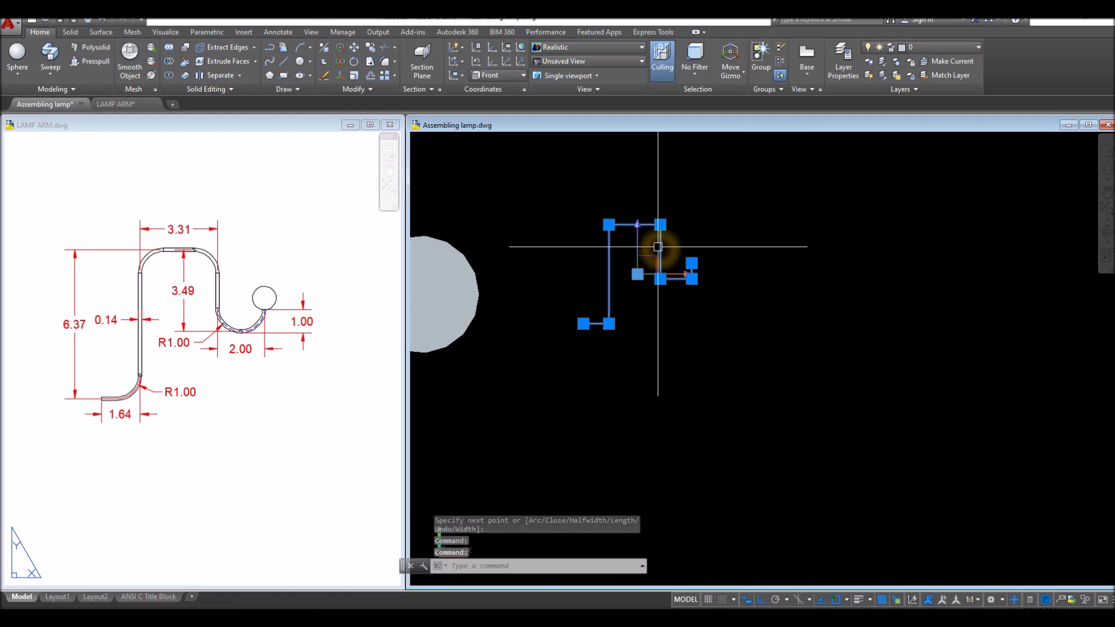
{"action": "key", "text": "Escape"}
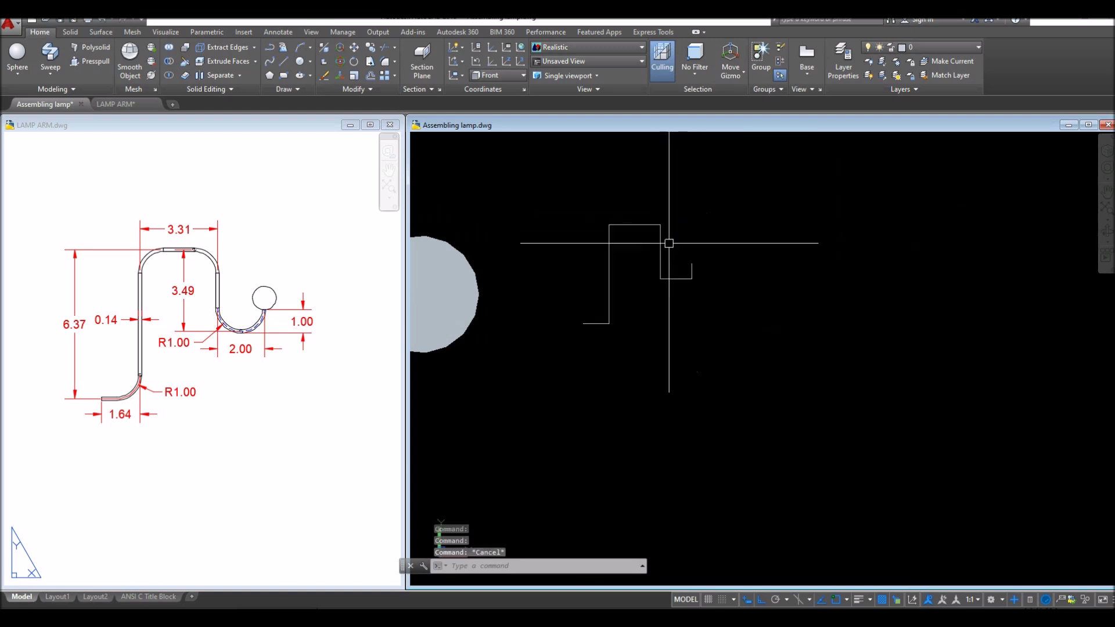
Fillet all corners of the lamp arm polyline at once with a radius of 1, using the Polyline option
{"action": "scroll", "coordinate": [615, 337], "scroll_direction": "up", "scroll_amount": 2}
{"action": "middle_click_drag", "start_coordinate": [613, 339], "coordinate": [613, 368]}
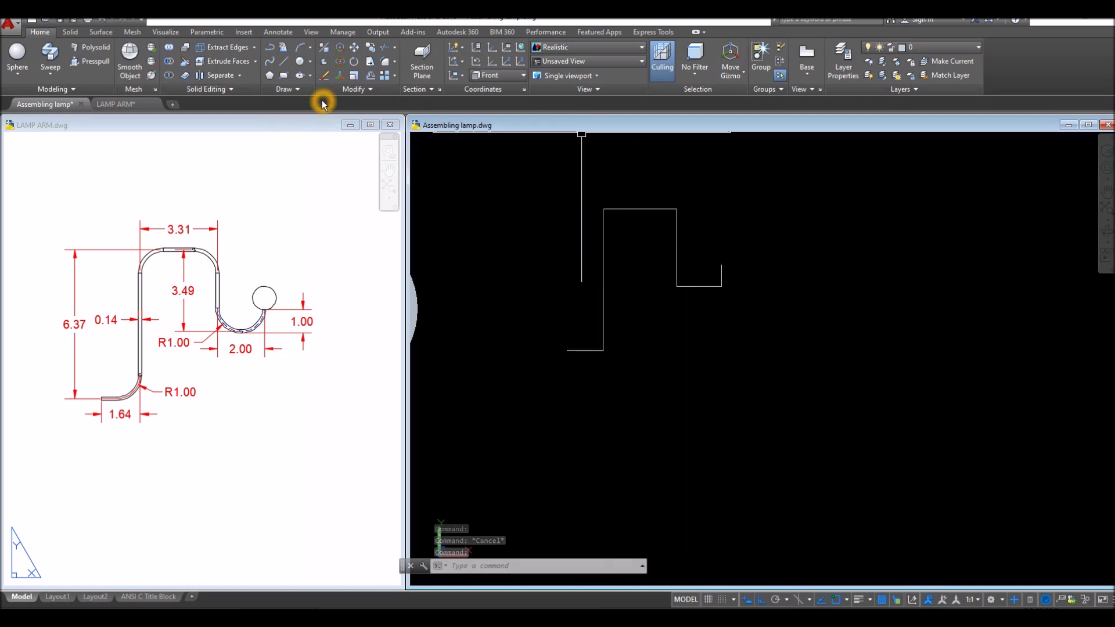
{"action": "left_click", "coordinate": [387, 62]}
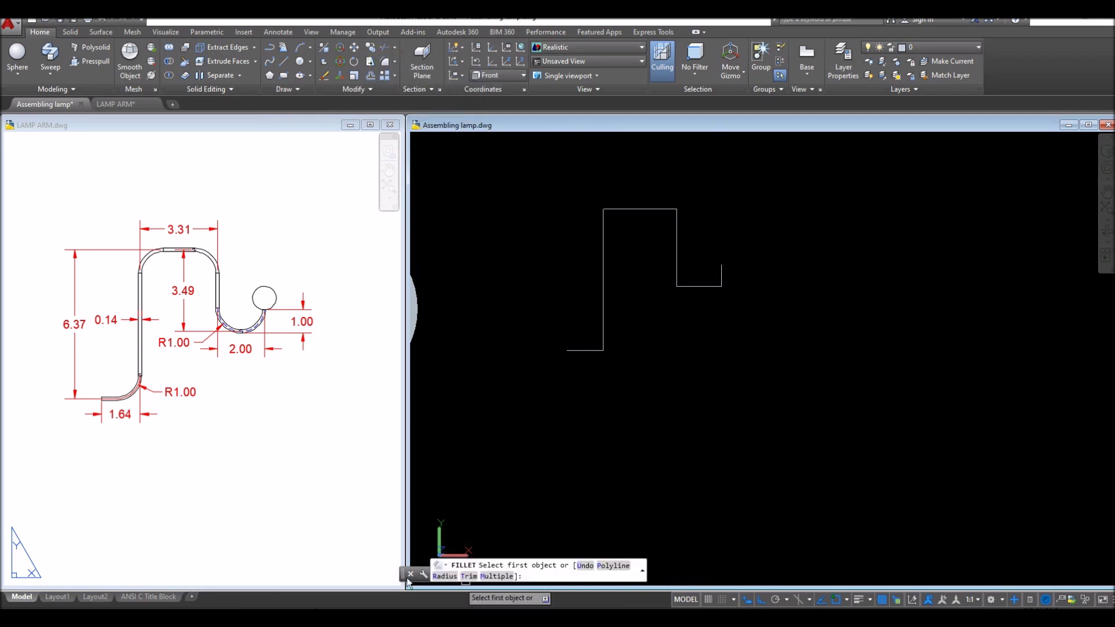
{"action": "mouse_move", "coordinate": [401, 575]}
{"action": "left_mouse_down"}
{"action": "mouse_move", "coordinate": [434, 512]}
{"action": "mouse_move", "coordinate": [445, 453]}
{"action": "left_mouse_up"}
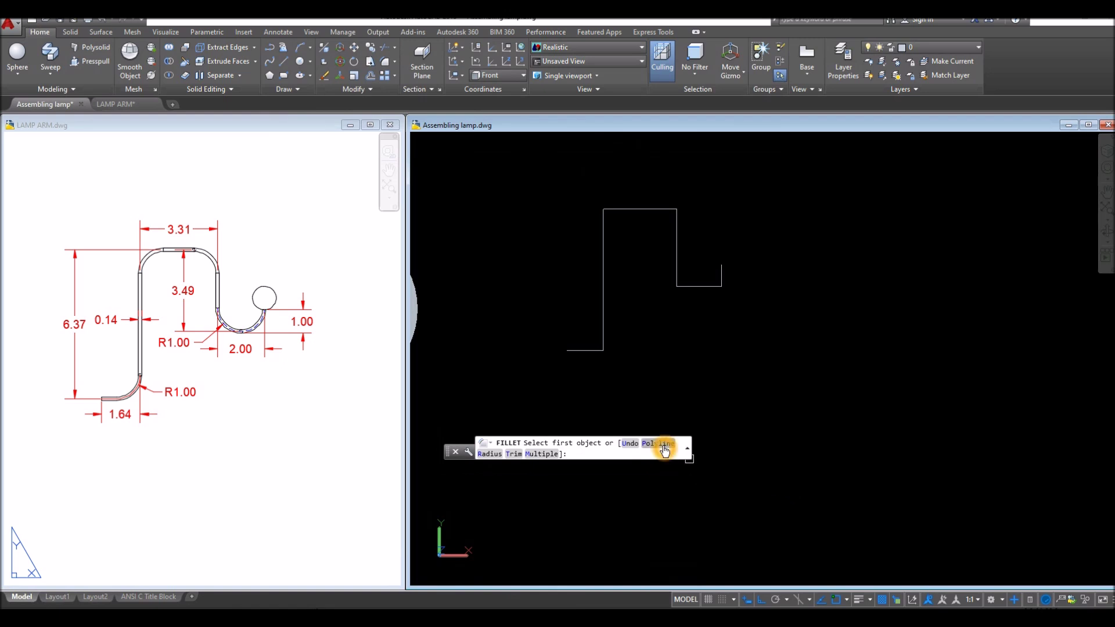
{"action": "left_click", "coordinate": [662, 443]}
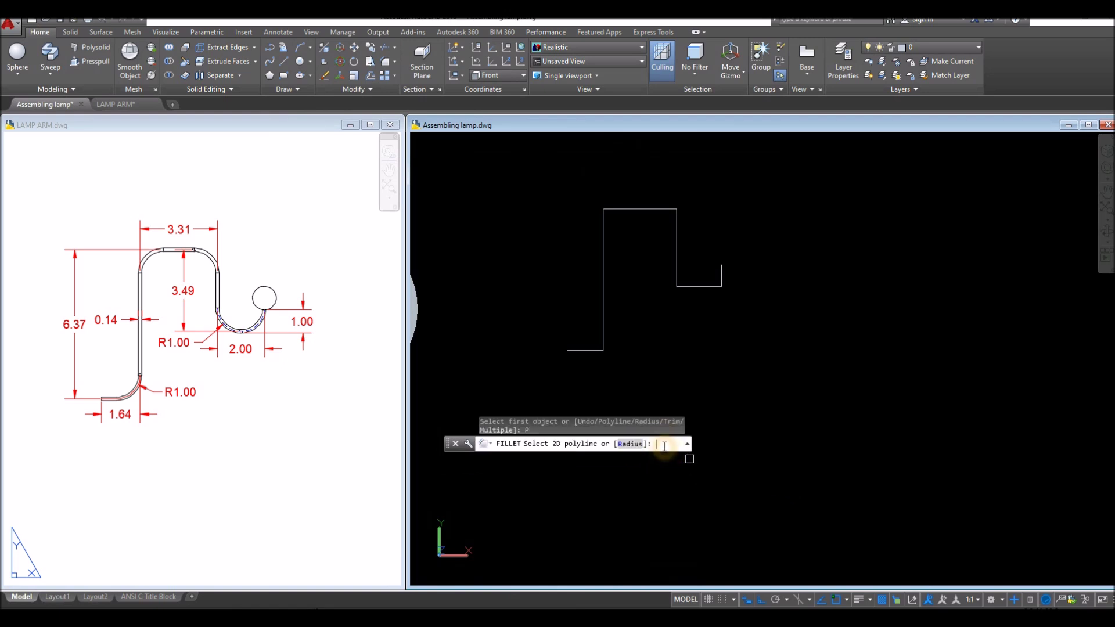
{"action": "left_click", "coordinate": [631, 443]}
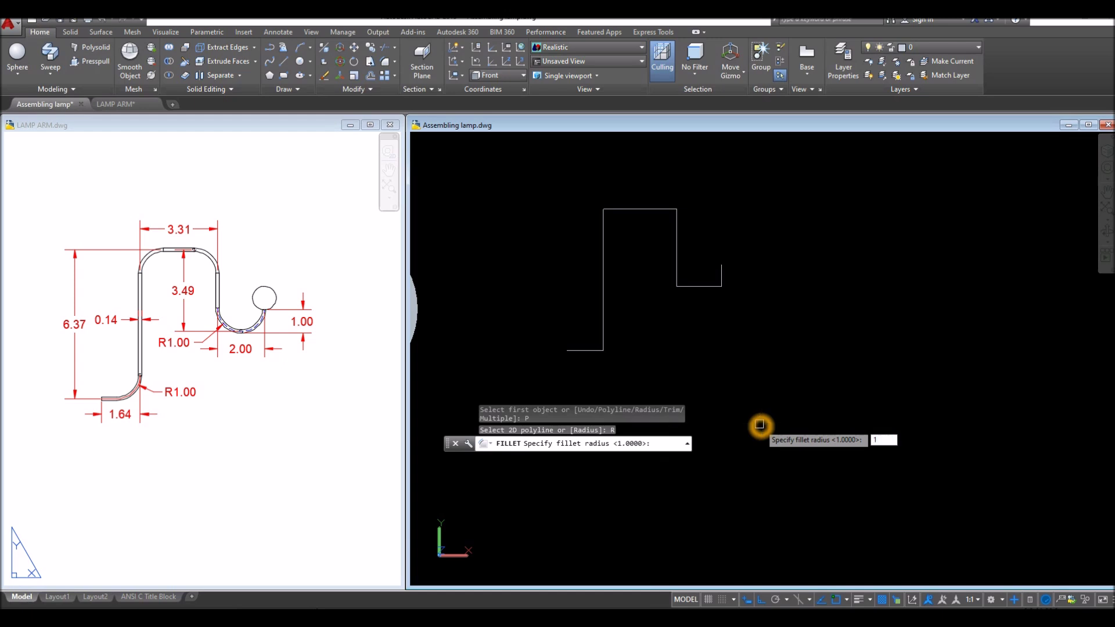
{"action": "type", "text": "1"}
{"action": "key", "text": "Return"}
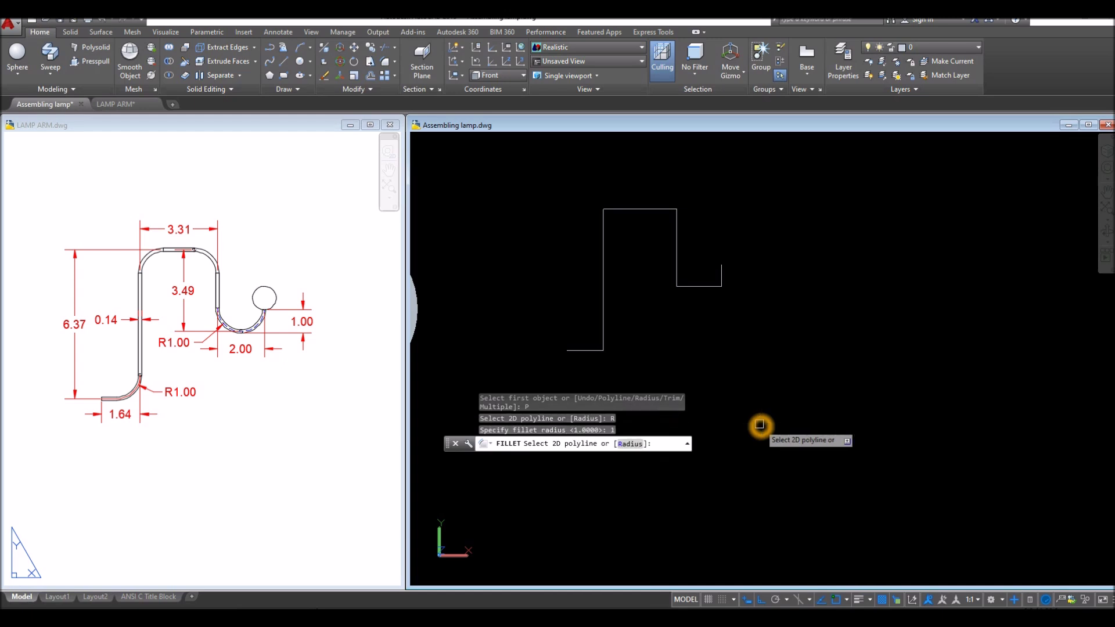
{"action": "left_click", "coordinate": [603, 291]}
{"action": "middle_click_drag", "start_coordinate": [604, 290], "coordinate": [629, 288]}
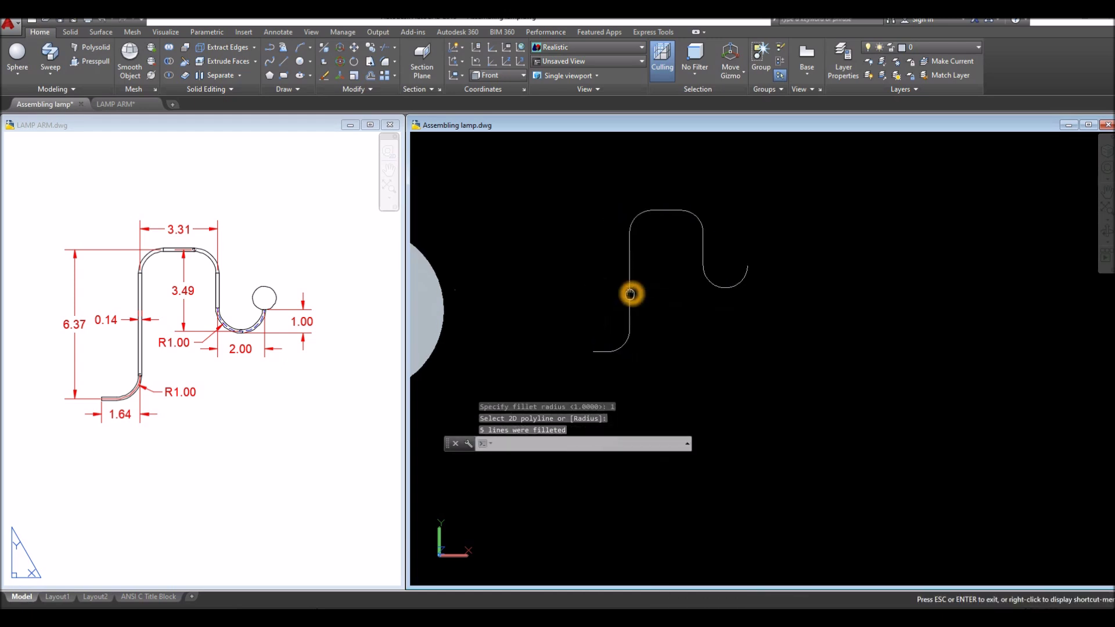
{"action": "mouse_move", "coordinate": [449, 446]}
{"action": "left_mouse_down"}
{"action": "mouse_move", "coordinate": [486, 535]}
{"action": "mouse_move", "coordinate": [481, 567]}
{"action": "left_mouse_up"}
Check the rod thickness in the LAMP ARM drawing and draw a 0.14 diameter circle below the arm path in Assembling lamp.dwg
{"action": "left_click", "coordinate": [261, 458]}
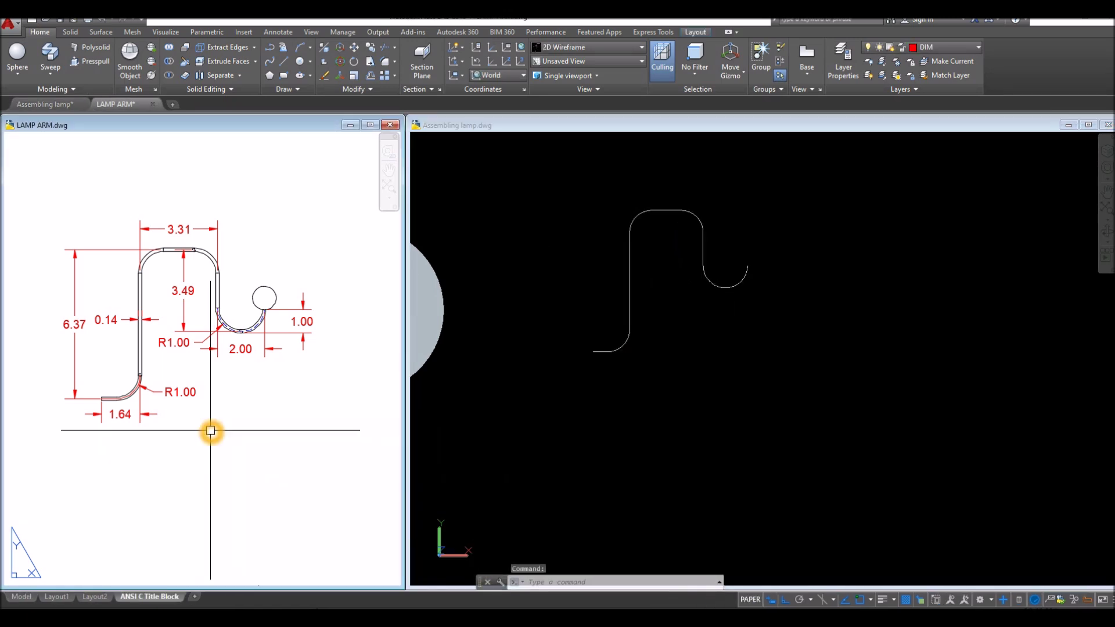
{"action": "scroll", "coordinate": [161, 361], "scroll_direction": "up", "scroll_amount": 3}
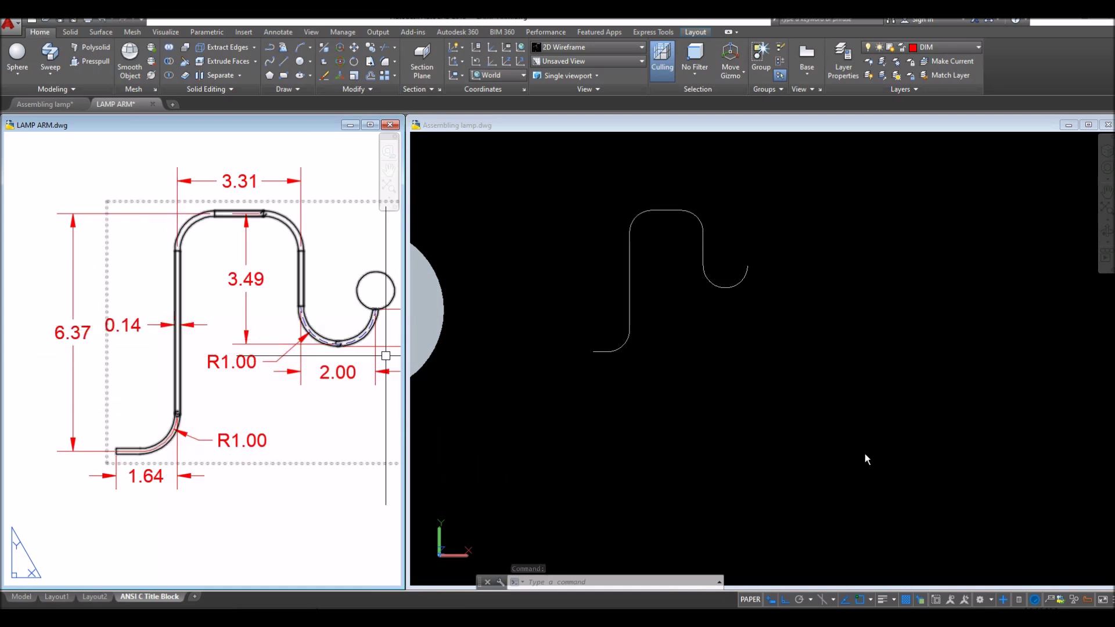
{"action": "left_click", "coordinate": [711, 409]}
{"action": "left_click", "coordinate": [658, 396]}
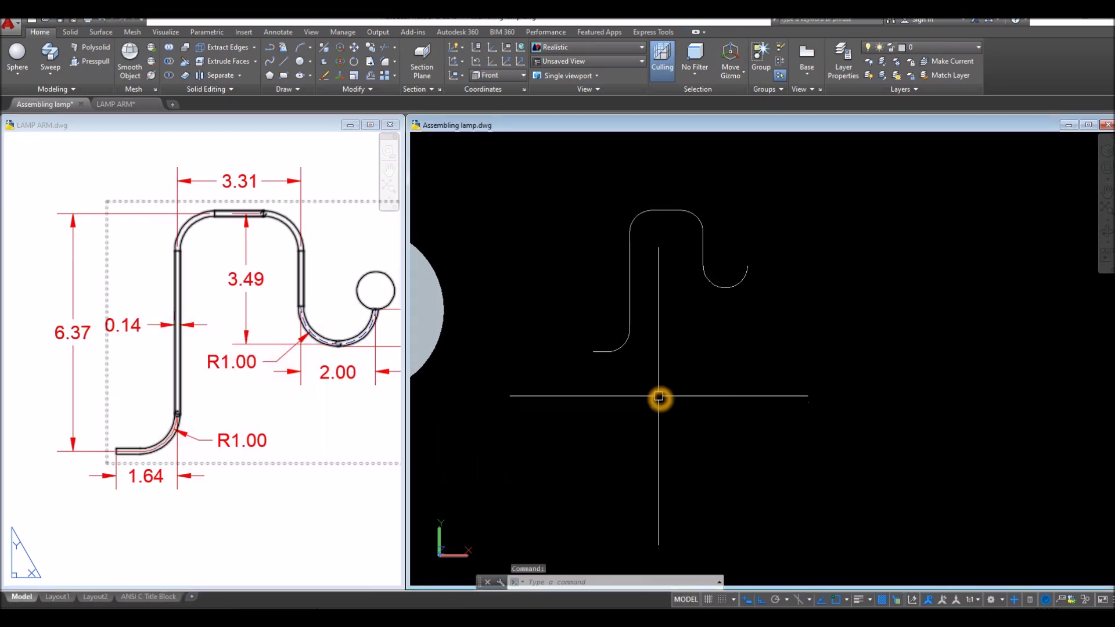
{"action": "type", "text": "c"}
{"action": "key", "text": "Return"}
{"action": "left_click", "coordinate": [668, 382]}
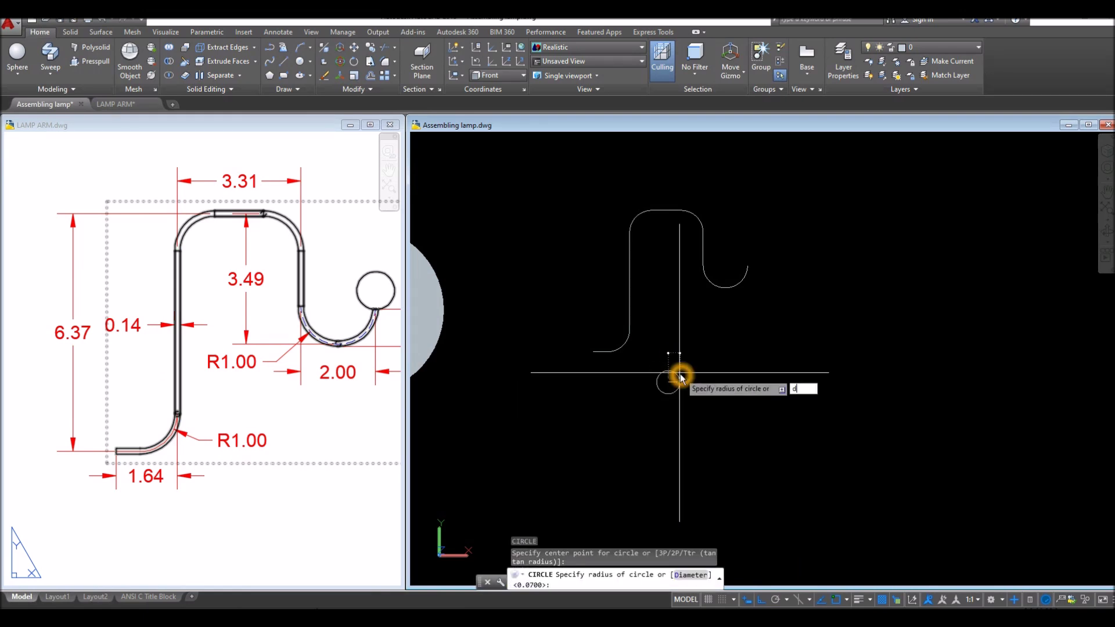
{"action": "key", "text": "Return"}
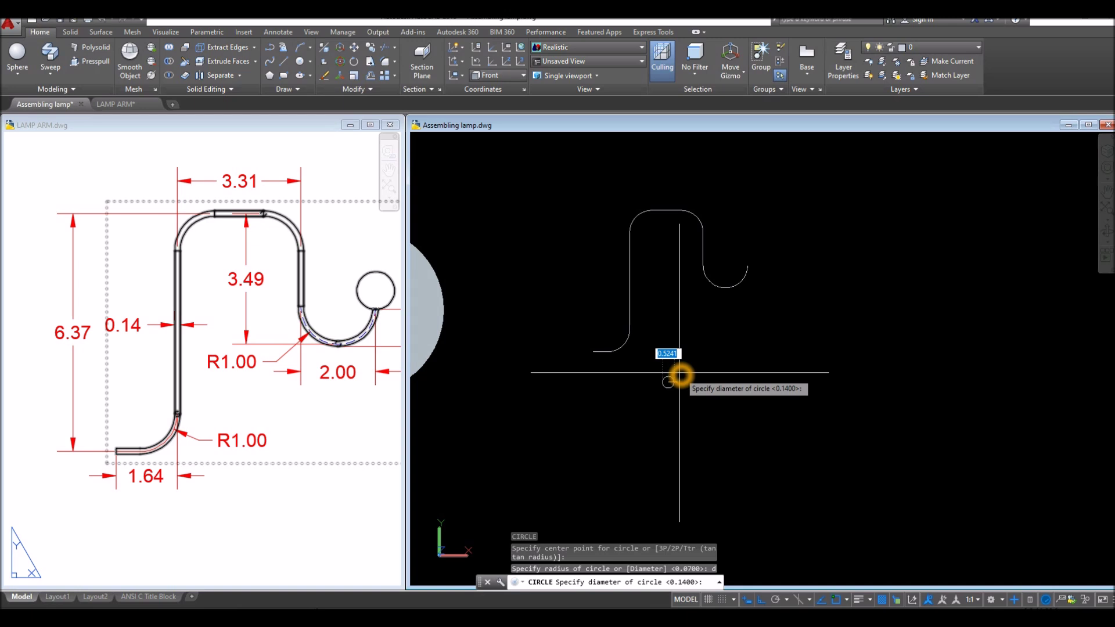
{"action": "key", "text": "Return"}
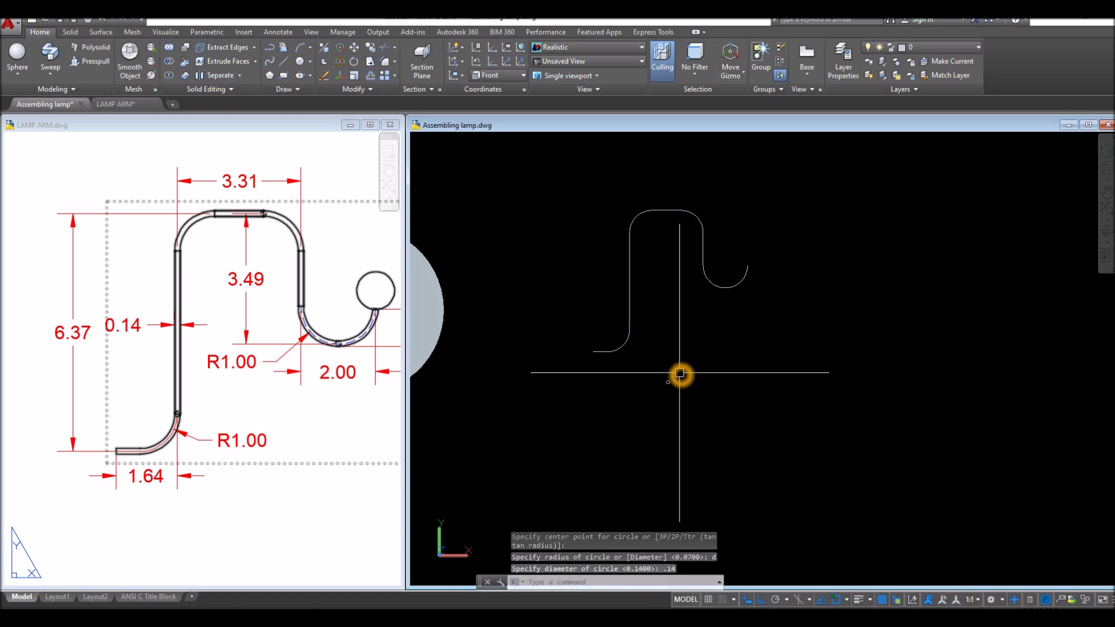
Inspect the quick properties of the small profile circle to check its diameter
{"action": "scroll", "coordinate": [678, 377], "scroll_direction": "up", "scroll_amount": 5}
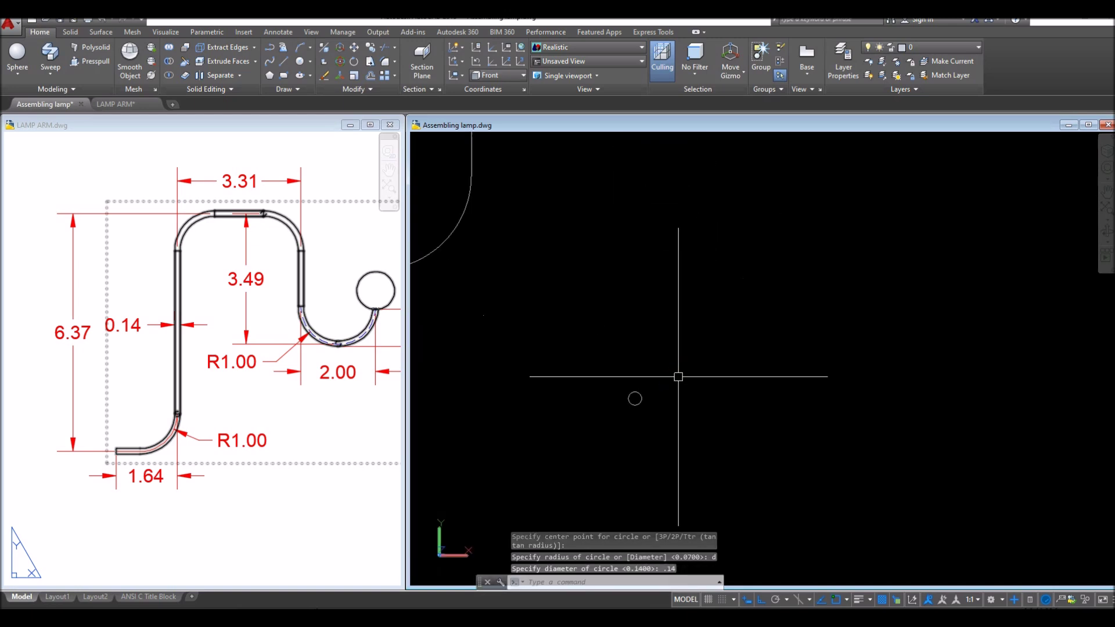
{"action": "left_click", "coordinate": [641, 399]}
{"action": "double_click", "coordinate": [641, 398]}
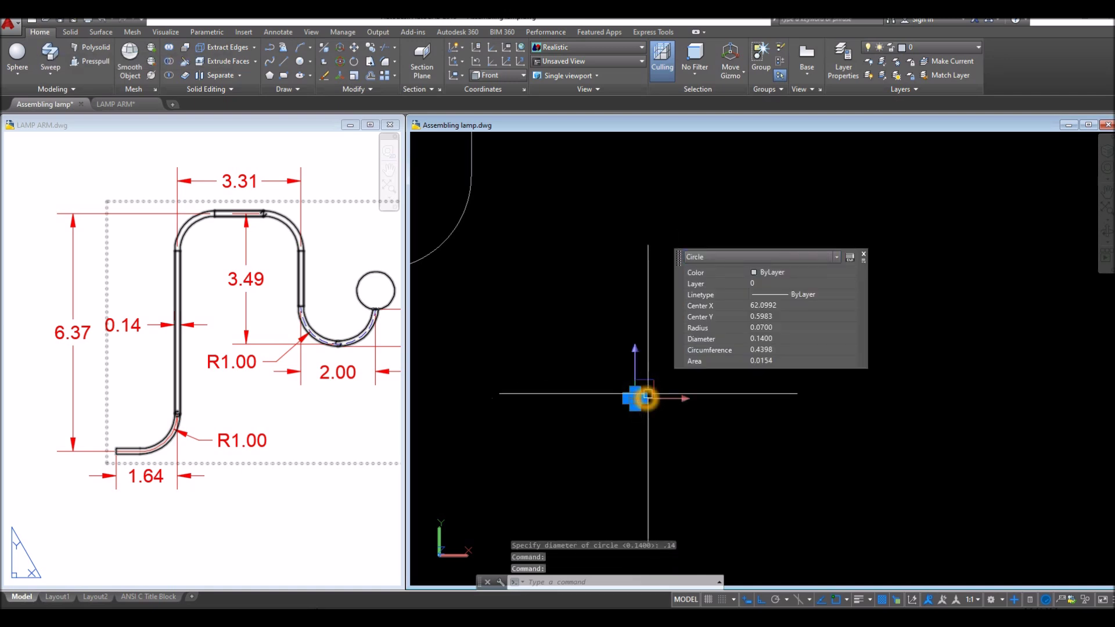
{"action": "key", "text": "Escape"}
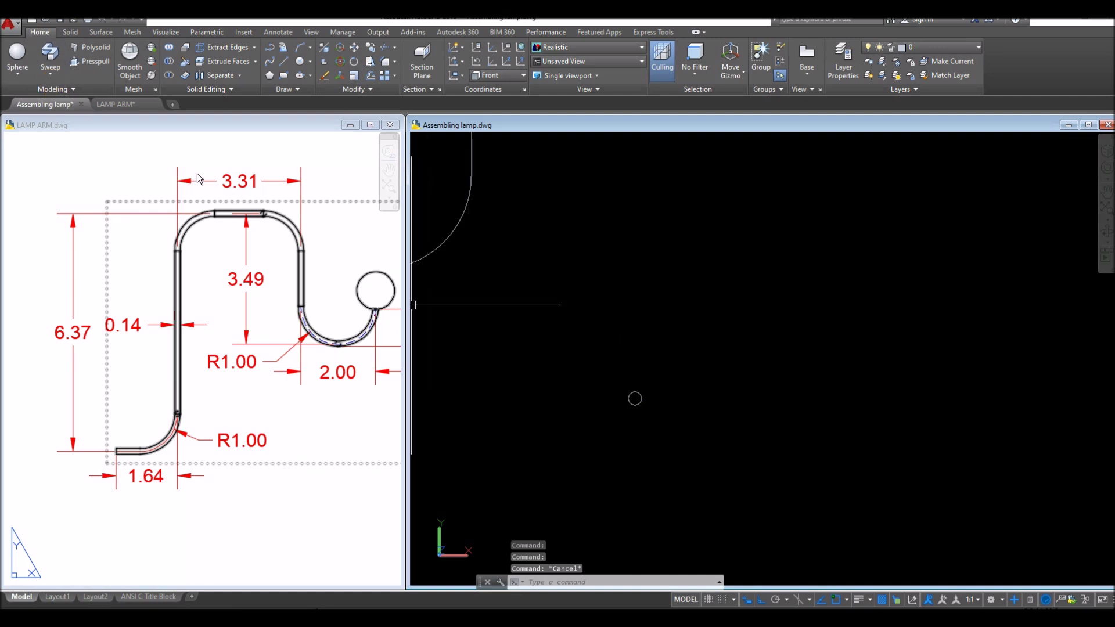
Sweep the small circle along the filleted arm polyline to form the solid lamp arm rod
{"action": "left_click", "coordinate": [50, 58]}
{"action": "left_click", "coordinate": [640, 392]}
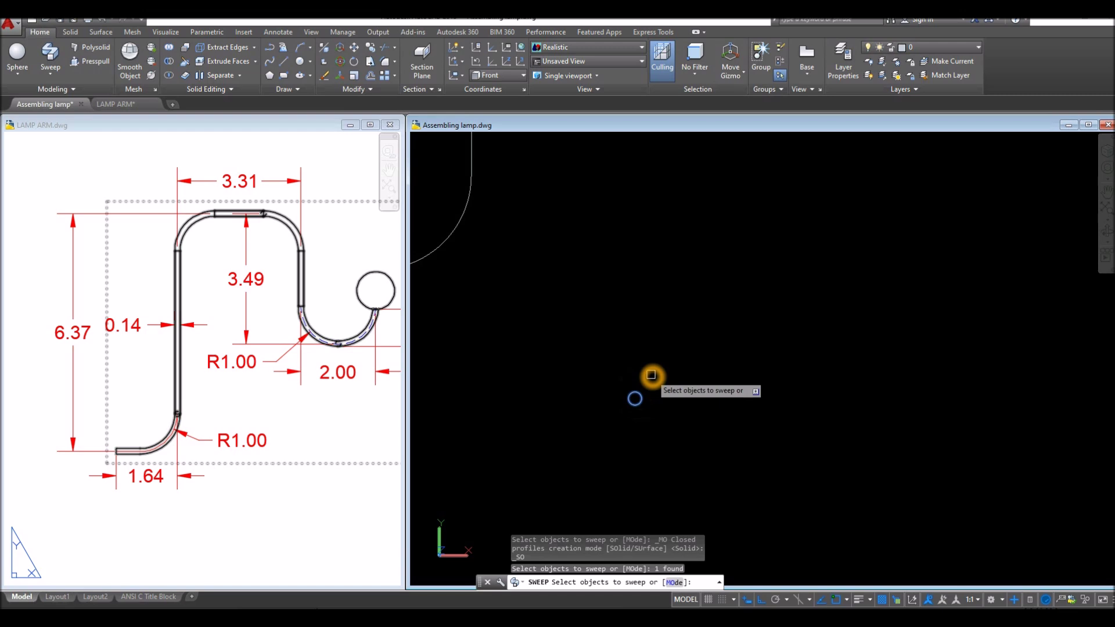
{"action": "right_click", "coordinate": [652, 377]}
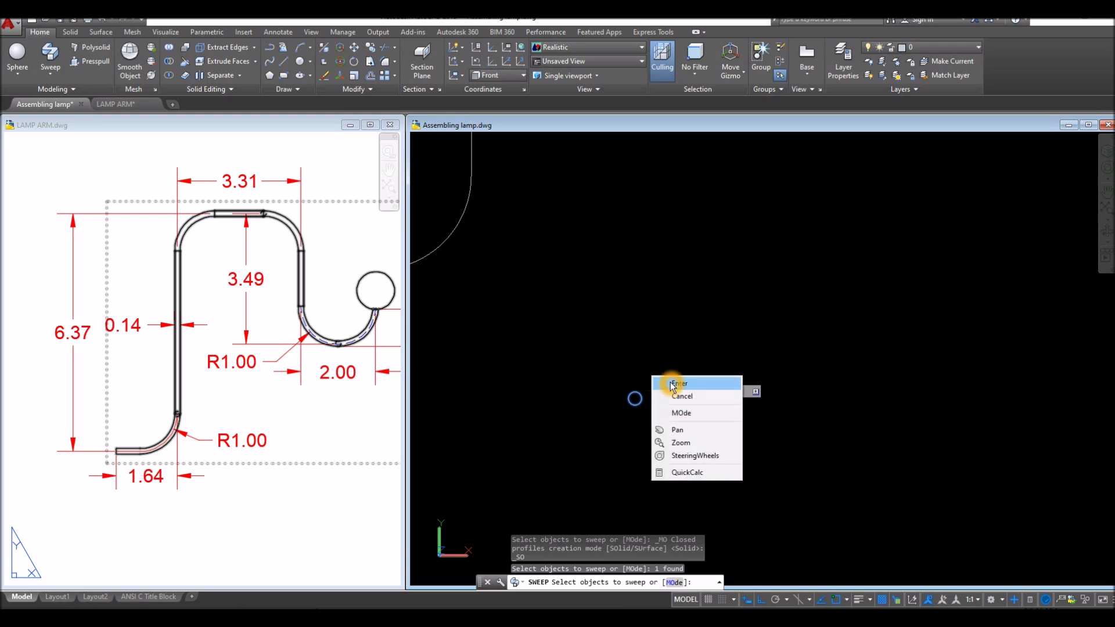
{"action": "left_click", "coordinate": [673, 386]}
{"action": "middle_click_drag", "start_coordinate": [671, 381], "coordinate": [604, 323]}
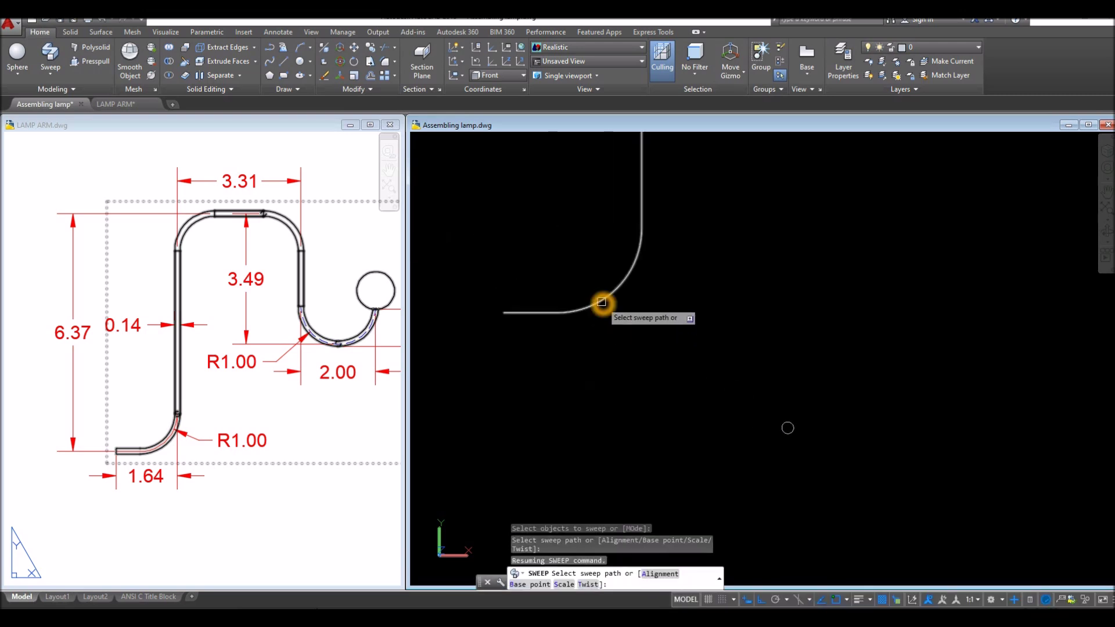
{"action": "left_click", "coordinate": [602, 302]}
{"action": "scroll", "coordinate": [623, 342], "scroll_direction": "up", "scroll_amount": 1}
{"action": "scroll", "coordinate": [625, 341], "scroll_direction": "down", "scroll_amount": 1}
{"action": "scroll", "coordinate": [625, 341], "scroll_direction": "down", "scroll_amount": 6}
{"action": "left_click_drag", "start_coordinate": [622, 346], "coordinate": [553, 381]}
{"action": "key", "text": "Escape"}
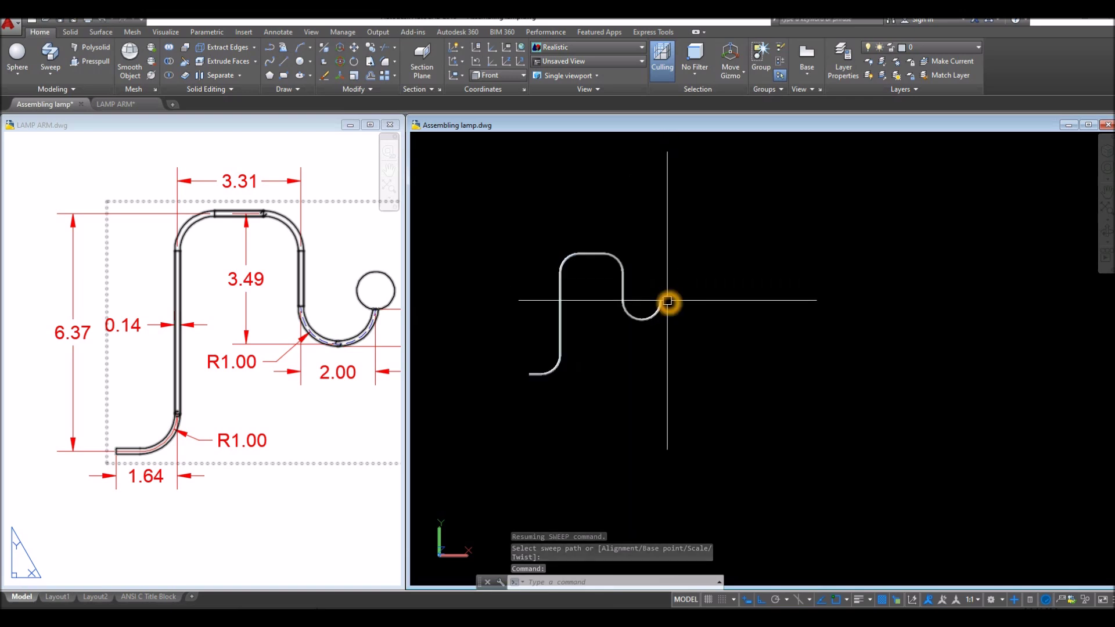
Bring the ball's diameter dimension in the top view of LAMP ARM.dwg into view
{"action": "scroll", "coordinate": [668, 300], "scroll_direction": "up", "scroll_amount": 6}
{"action": "left_click", "coordinate": [360, 301]}
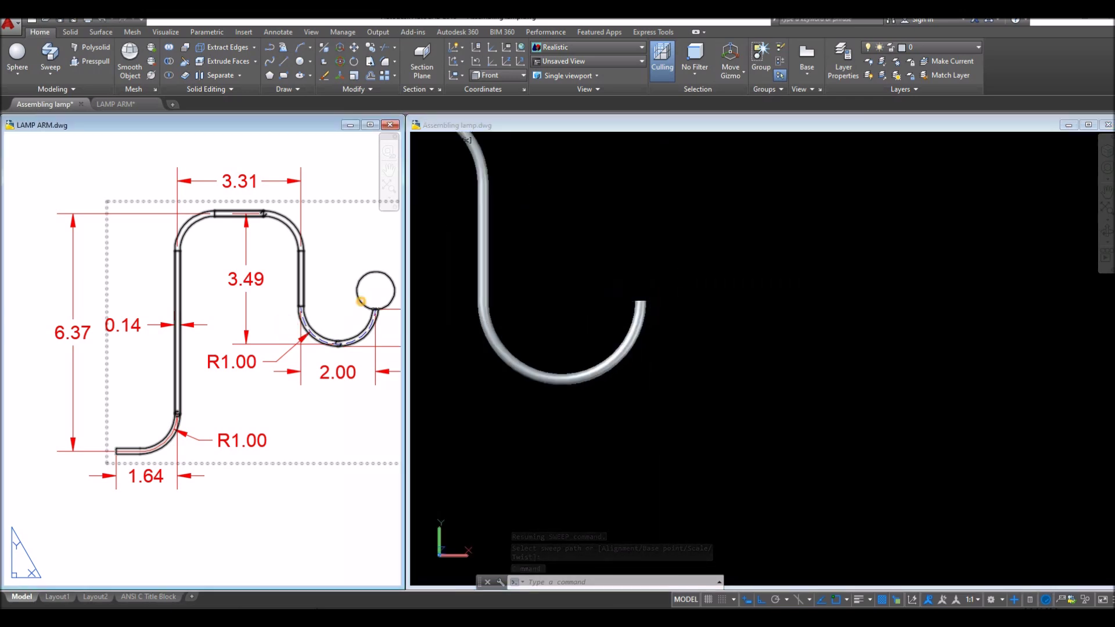
{"action": "scroll", "coordinate": [346, 302], "scroll_direction": "down", "scroll_amount": 6}
{"action": "scroll", "coordinate": [331, 311], "scroll_direction": "up", "scroll_amount": 5}
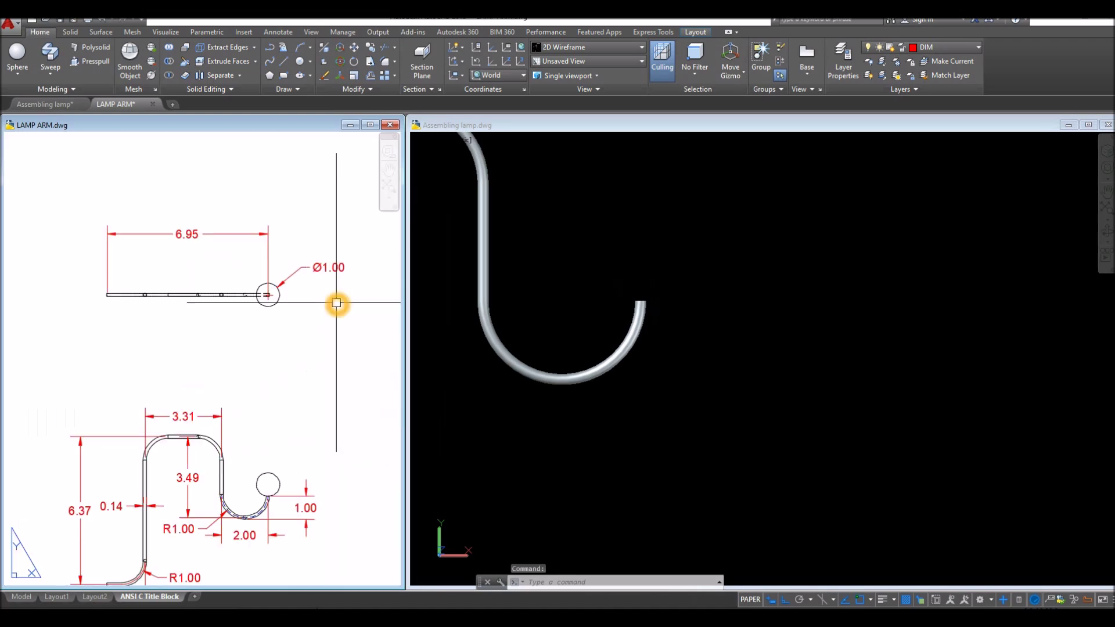
{"action": "middle_click_drag", "start_coordinate": [337, 303], "coordinate": [315, 308]}
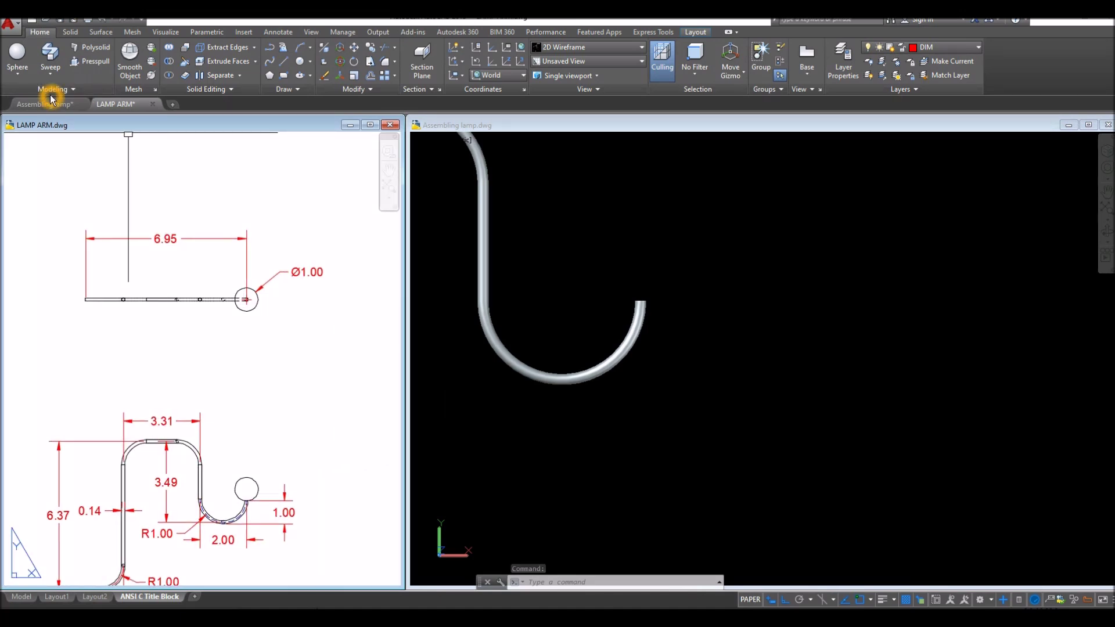
In Assembling lamp.dwg, create a 1.00 diameter sphere by two points, standing vertically on the centre of the lamp arm's free end
{"action": "left_click", "coordinate": [24, 79]}
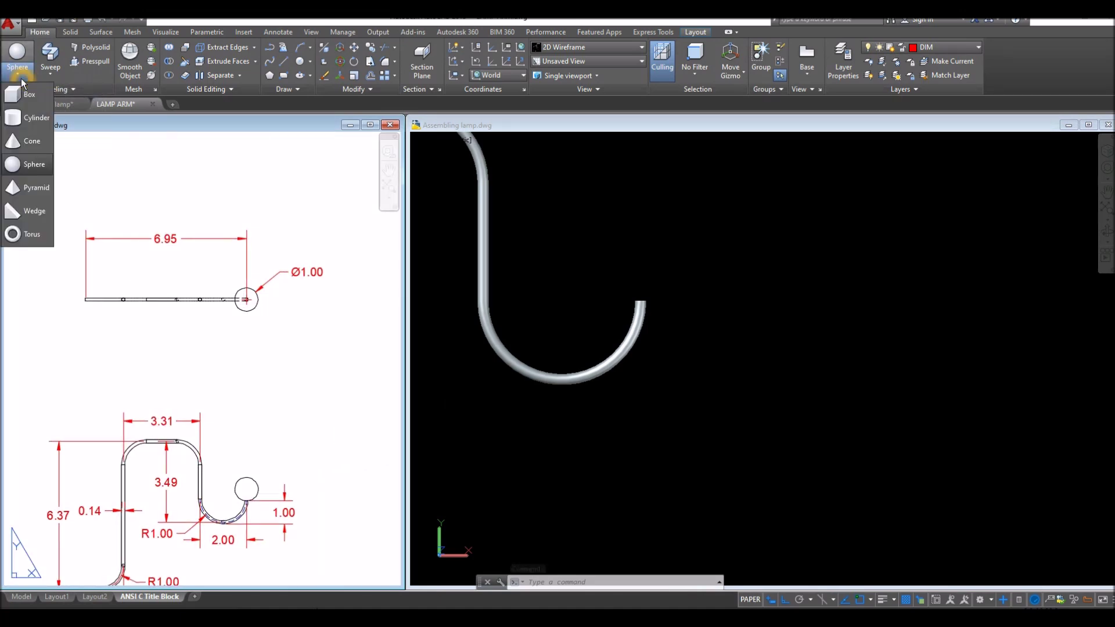
{"action": "left_click", "coordinate": [32, 167]}
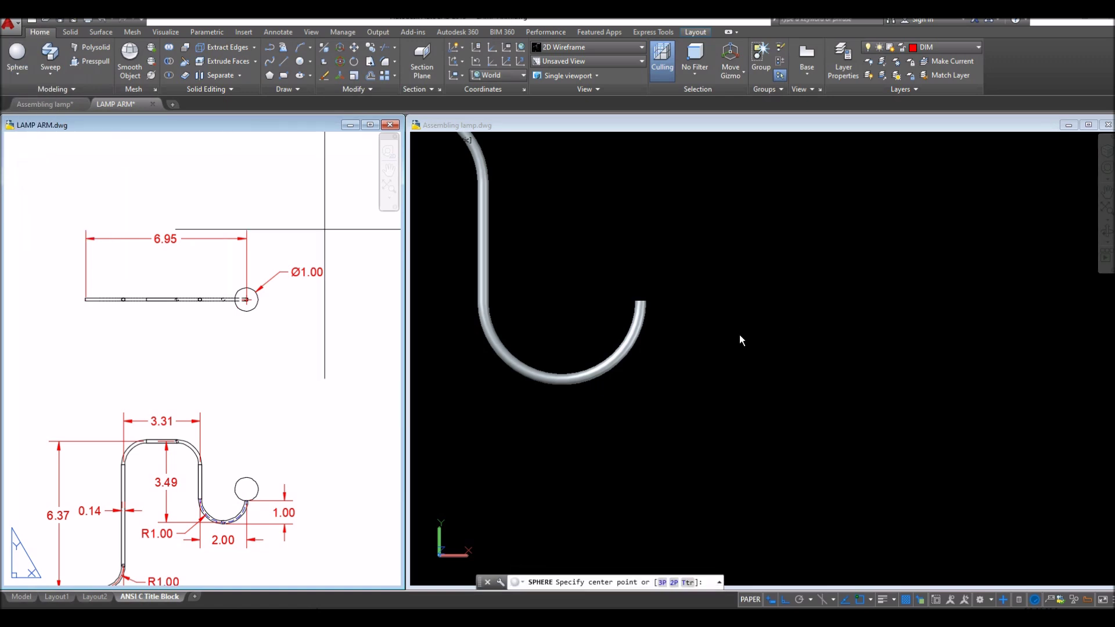
{"action": "left_click", "coordinate": [697, 437]}
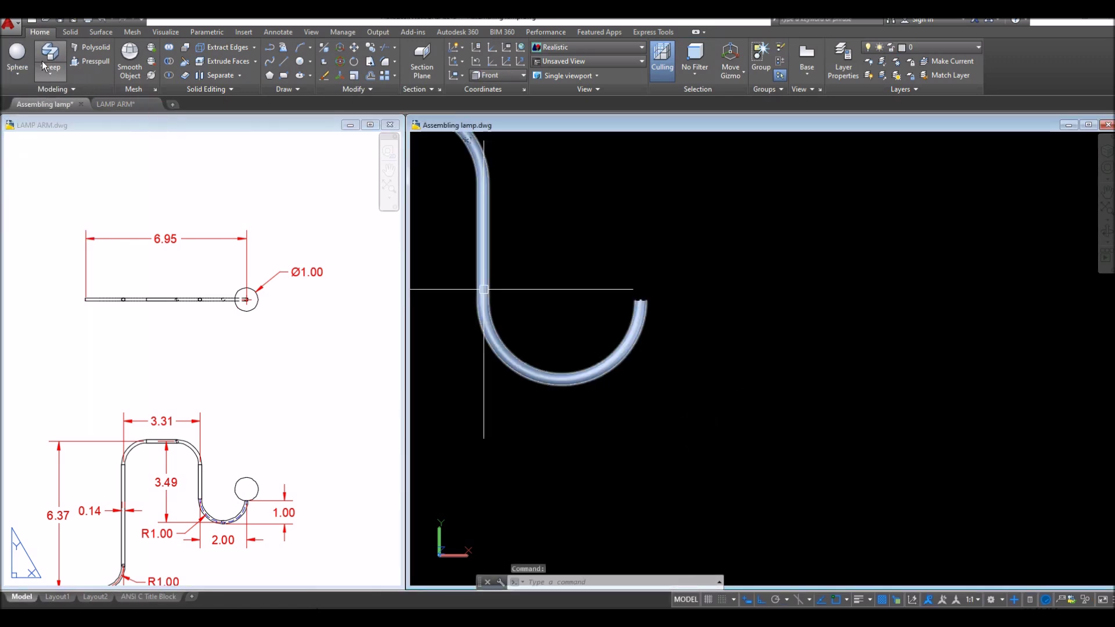
{"action": "left_click", "coordinate": [18, 56]}
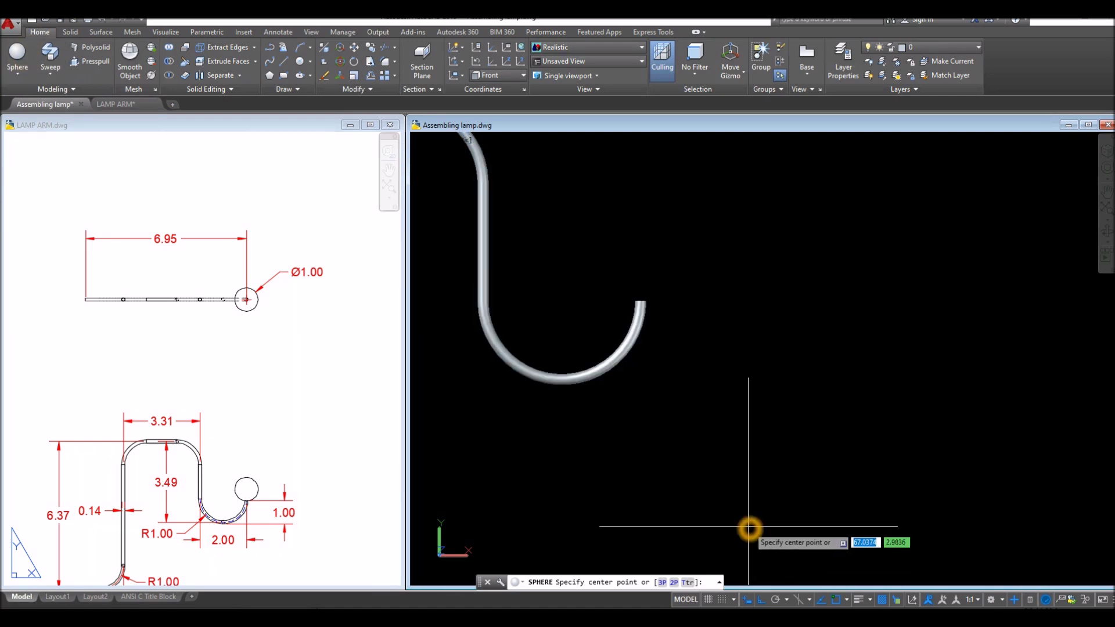
{"action": "left_click", "coordinate": [672, 582]}
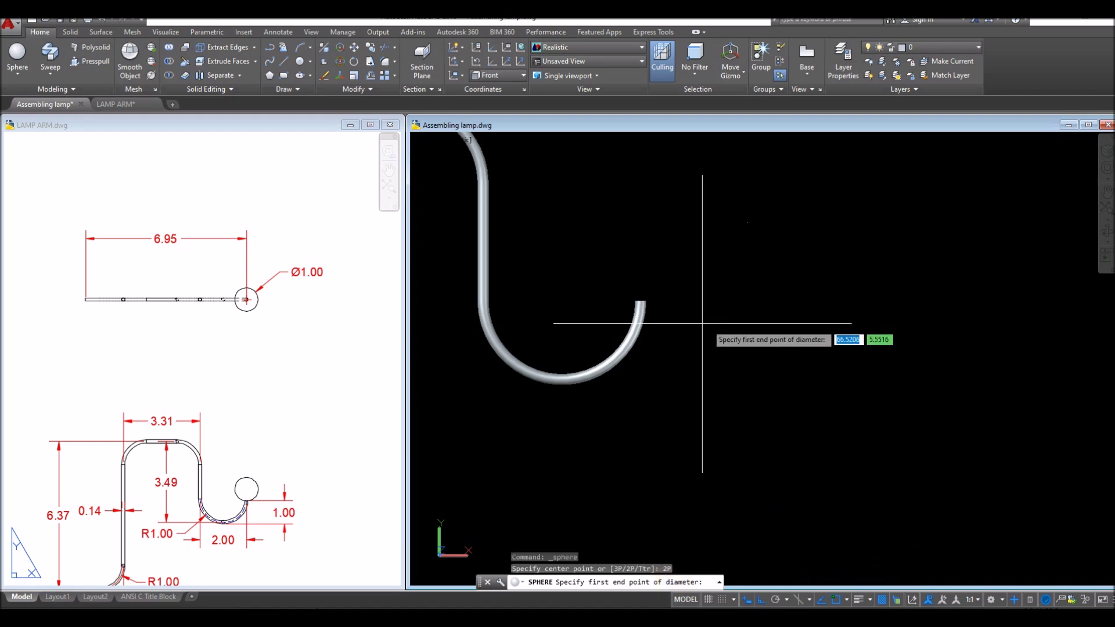
{"action": "scroll", "coordinate": [659, 314], "scroll_direction": "up", "scroll_amount": 4}
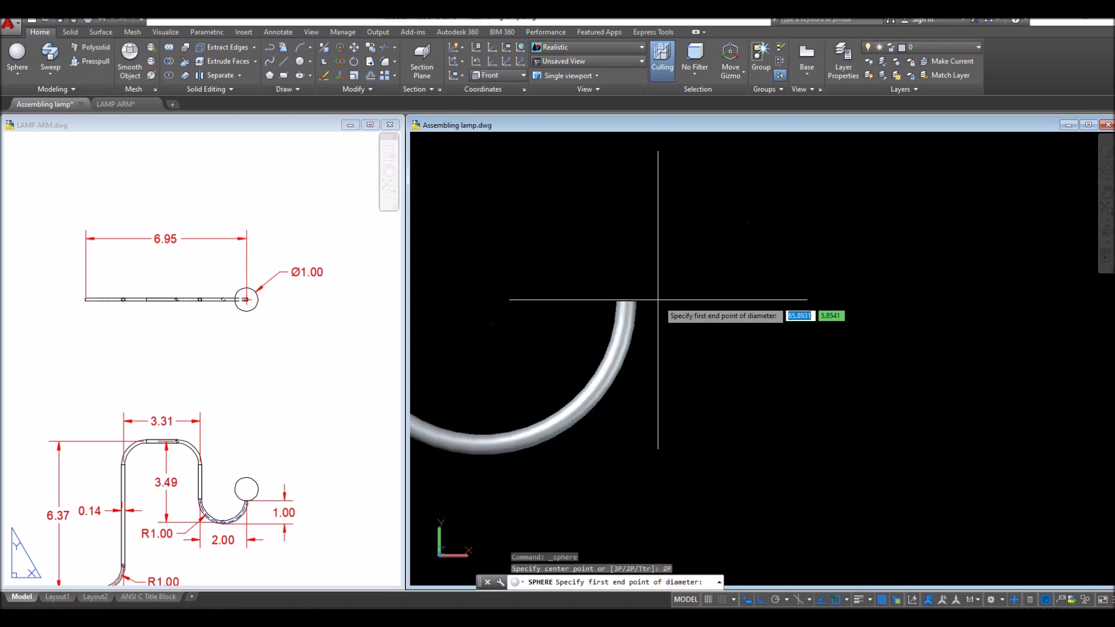
{"action": "left_click", "coordinate": [616, 301]}
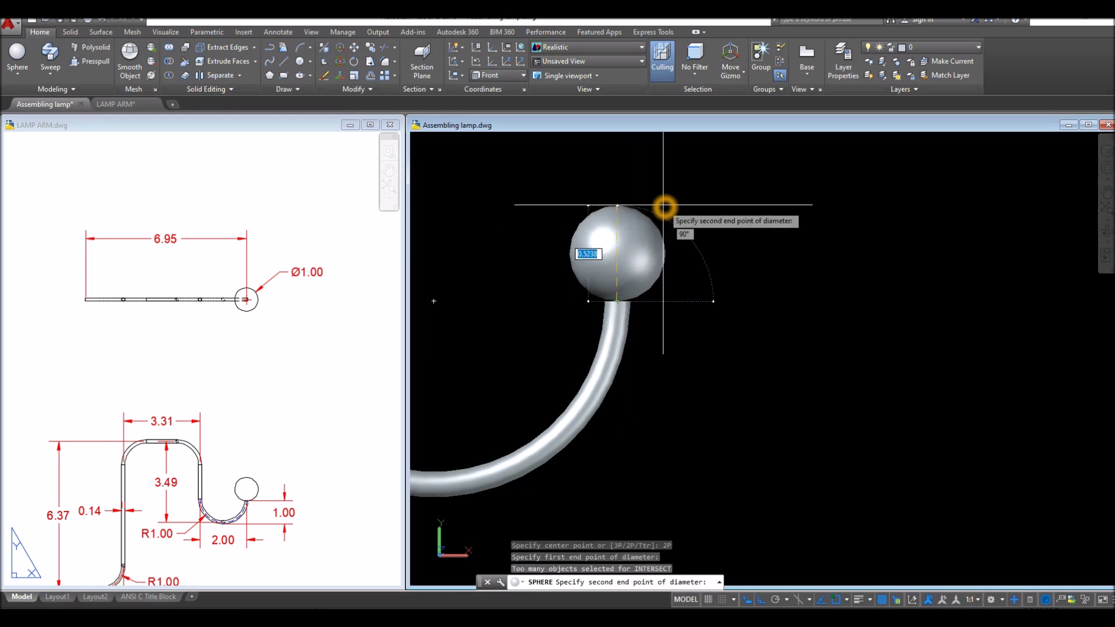
{"action": "key", "text": "Return"}
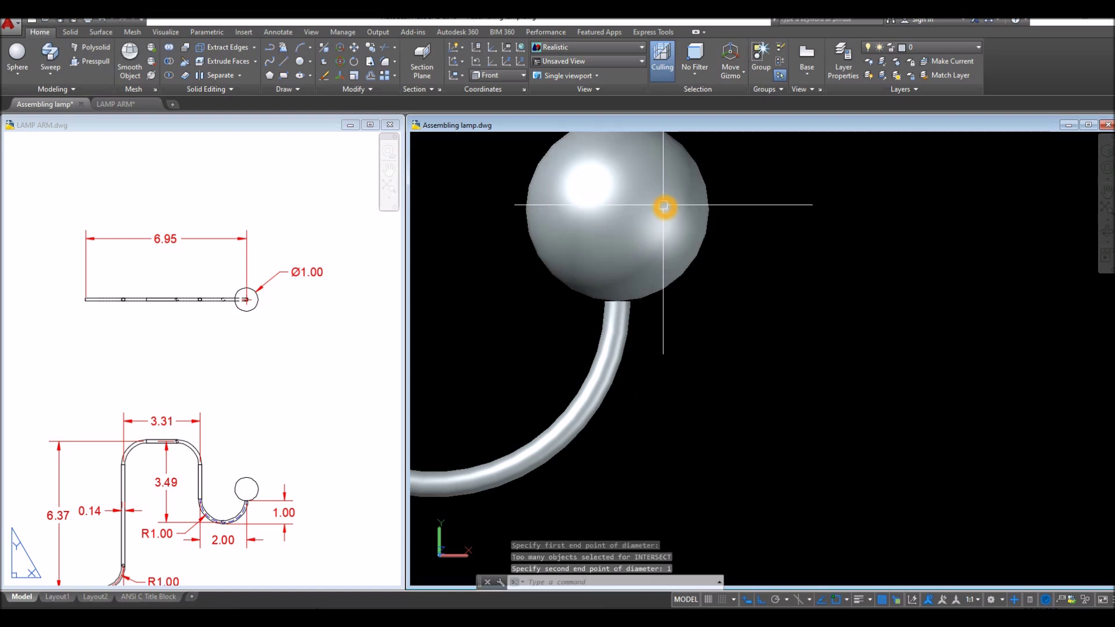
Presspull the rod's end face about 0.14 upward into the ball to close the gap between them
{"action": "scroll", "coordinate": [664, 206], "scroll_direction": "up", "scroll_amount": 2}
{"action": "scroll", "coordinate": [664, 207], "scroll_direction": "down", "scroll_amount": 2}
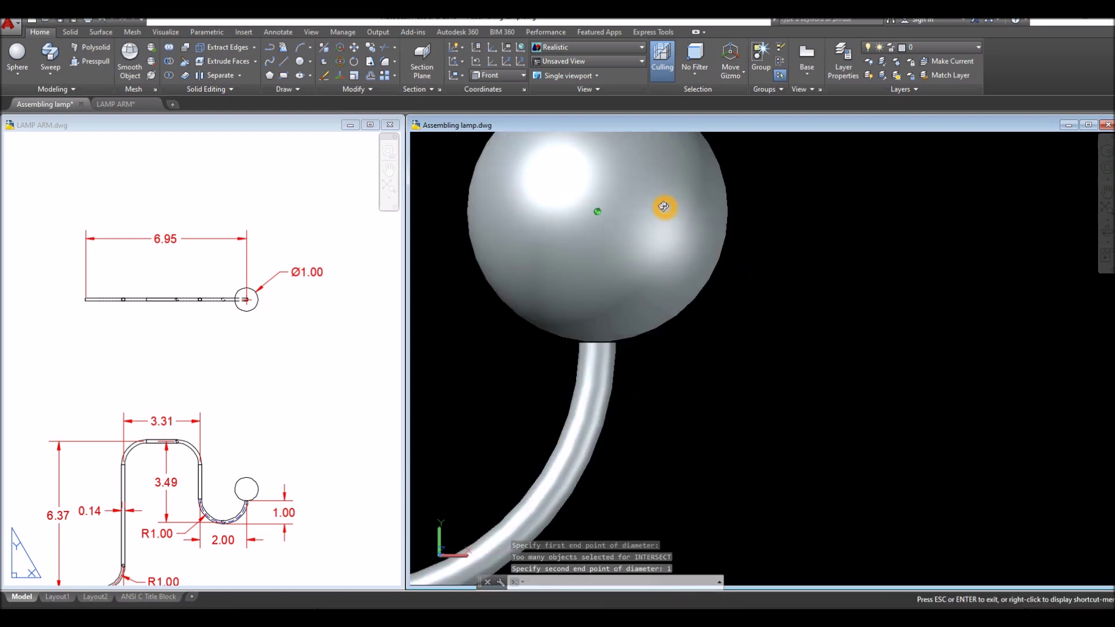
{"action": "scroll", "coordinate": [616, 323], "scroll_direction": "up", "scroll_amount": 3}
{"action": "scroll", "coordinate": [616, 323], "scroll_direction": "up", "scroll_amount": 2}
{"action": "mouse_move", "coordinate": [617, 323]}
{"action": "middle_mouse_down", "text": "shift"}
{"action": "mouse_move", "coordinate": [612, 299]}
{"action": "mouse_move", "coordinate": [614, 308]}
{"action": "middle_mouse_up", "text": "shift"}
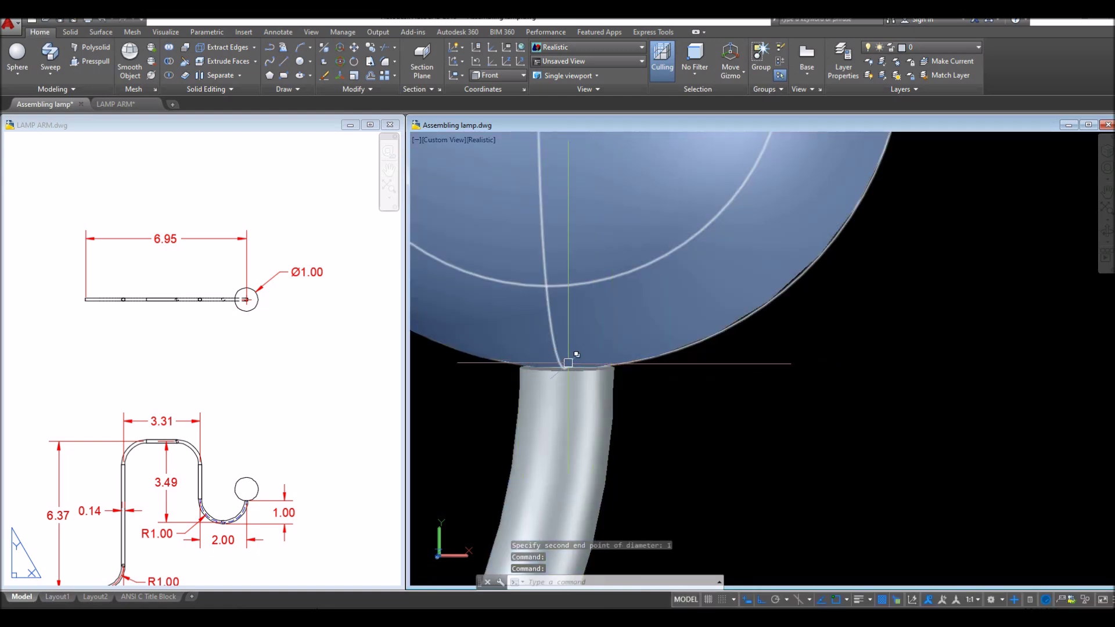
{"action": "scroll", "coordinate": [575, 373], "scroll_direction": "up", "scroll_amount": 3}
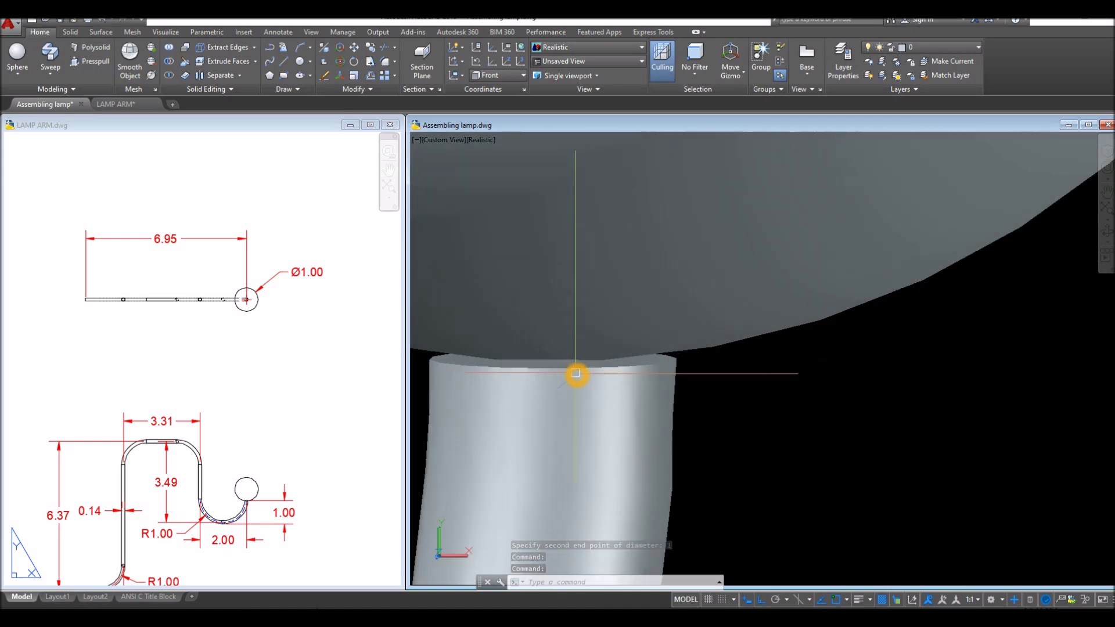
{"action": "left_click", "coordinate": [91, 63]}
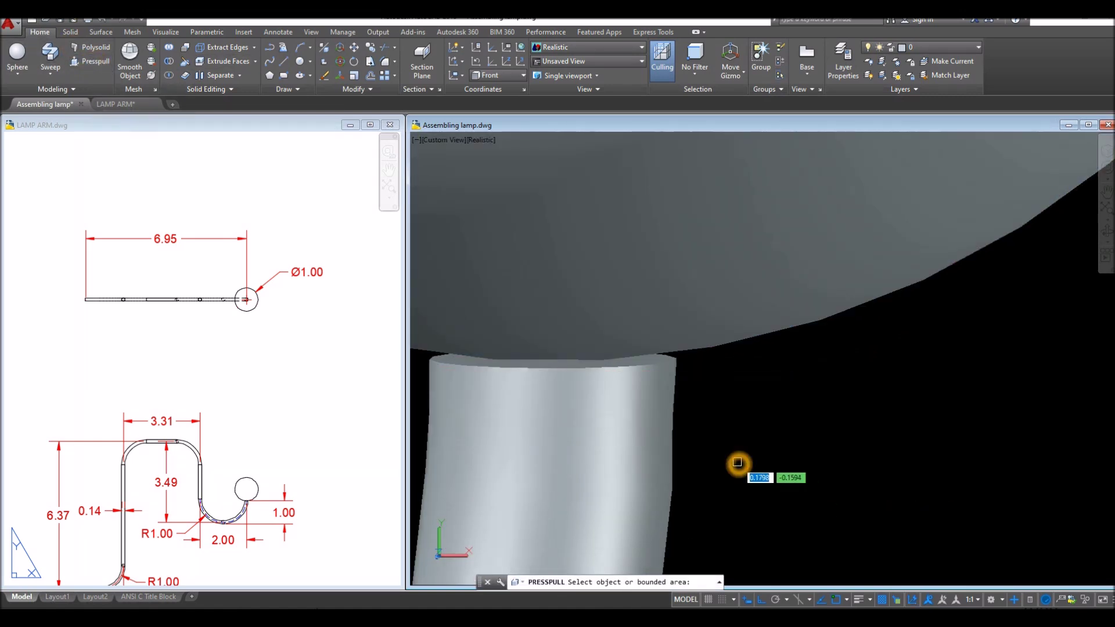
{"action": "scroll", "coordinate": [737, 462], "scroll_direction": "up", "scroll_amount": 2}
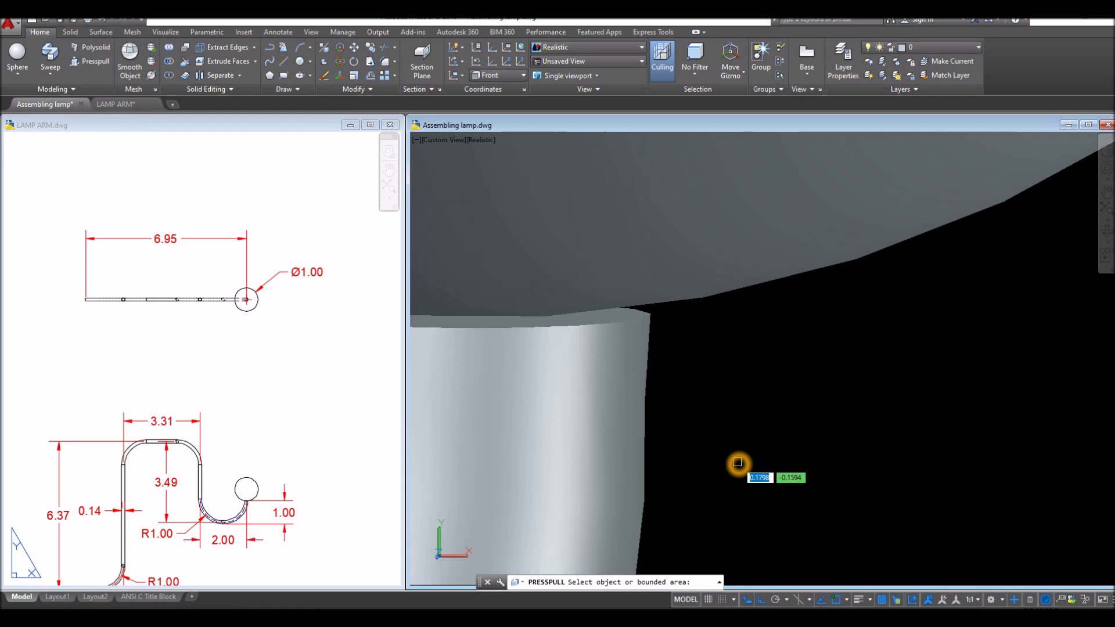
{"action": "left_click", "coordinate": [86, 70]}
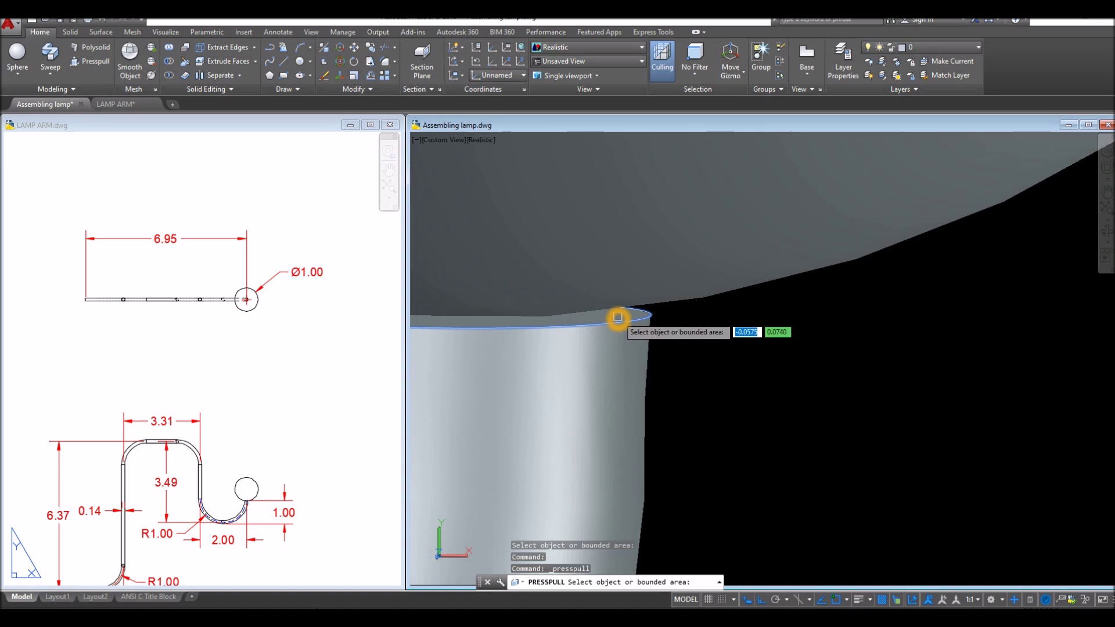
{"action": "left_click", "coordinate": [618, 317]}
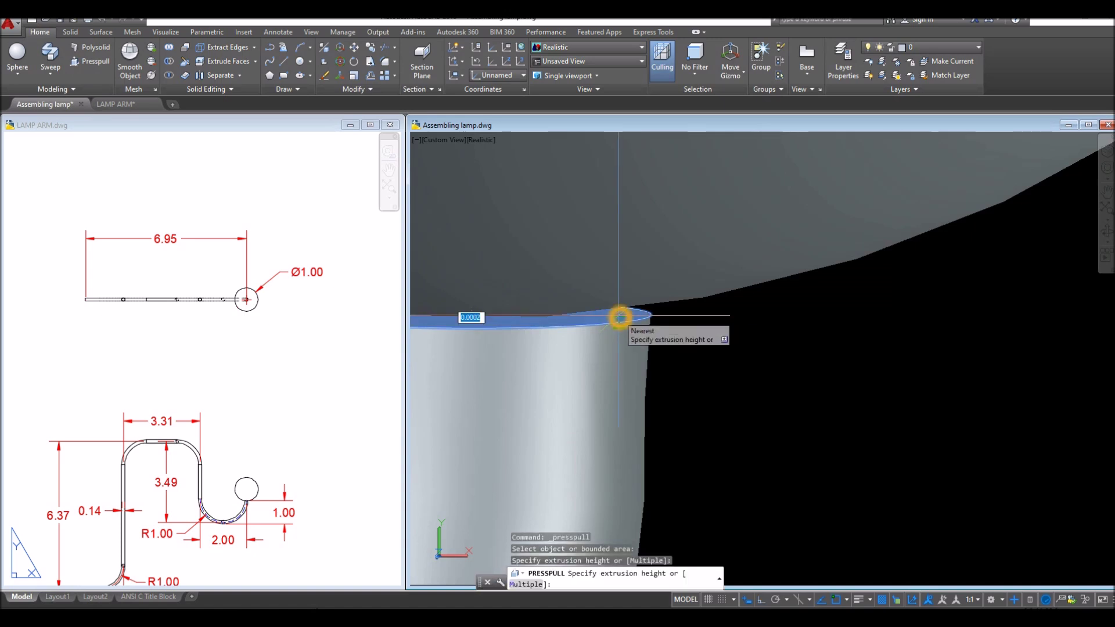
{"action": "scroll", "coordinate": [629, 290], "scroll_direction": "down", "scroll_amount": 3}
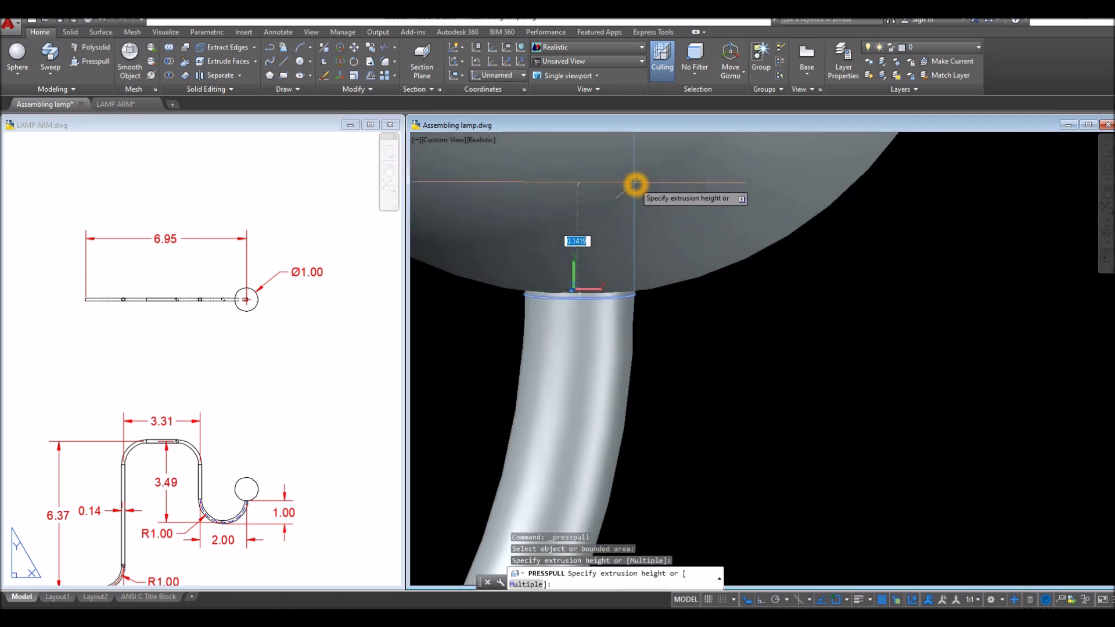
{"action": "left_click", "coordinate": [635, 184]}
{"action": "key", "text": "Return"}
{"action": "scroll", "coordinate": [664, 288], "scroll_direction": "down", "scroll_amount": 3}
{"action": "middle_click_drag", "start_coordinate": [664, 289], "coordinate": [655, 259], "text": "shift"}
{"action": "key", "text": "Return"}
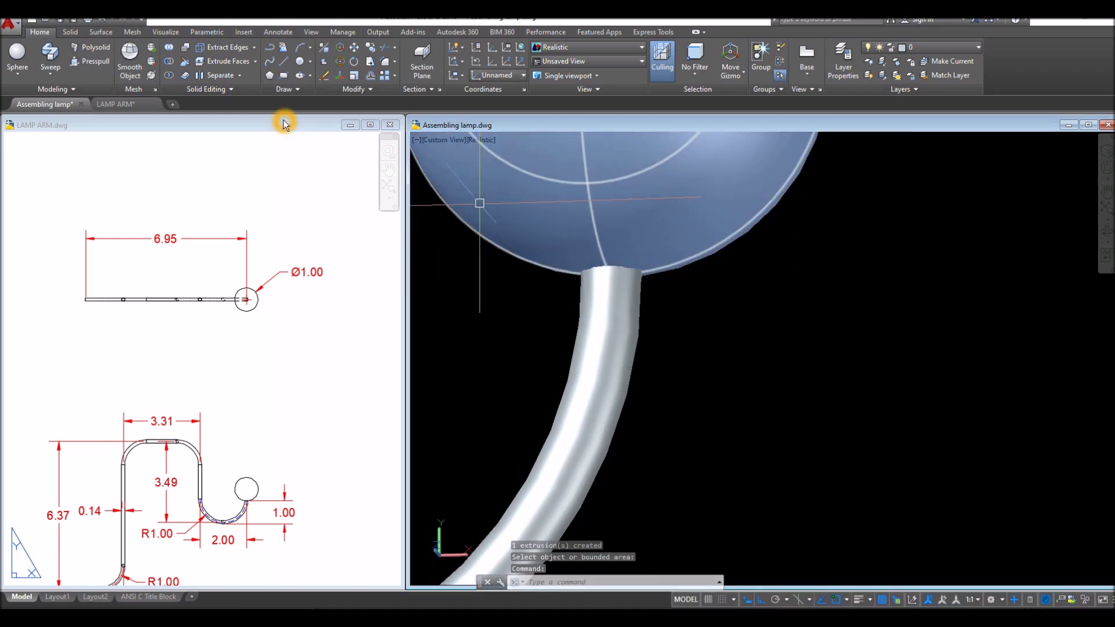
Union the ball and the lamp arm rod into one solid
{"action": "left_click", "coordinate": [172, 52]}
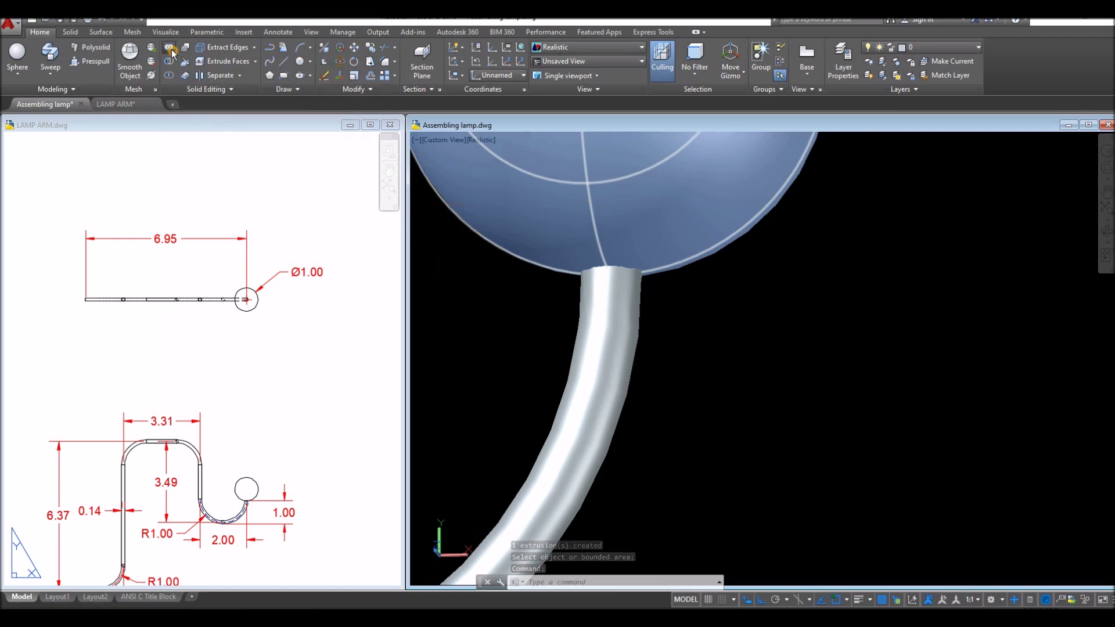
{"action": "scroll", "coordinate": [754, 293], "scroll_direction": "down", "scroll_amount": 5}
{"action": "left_click", "coordinate": [750, 276]}
{"action": "left_click", "coordinate": [730, 301]}
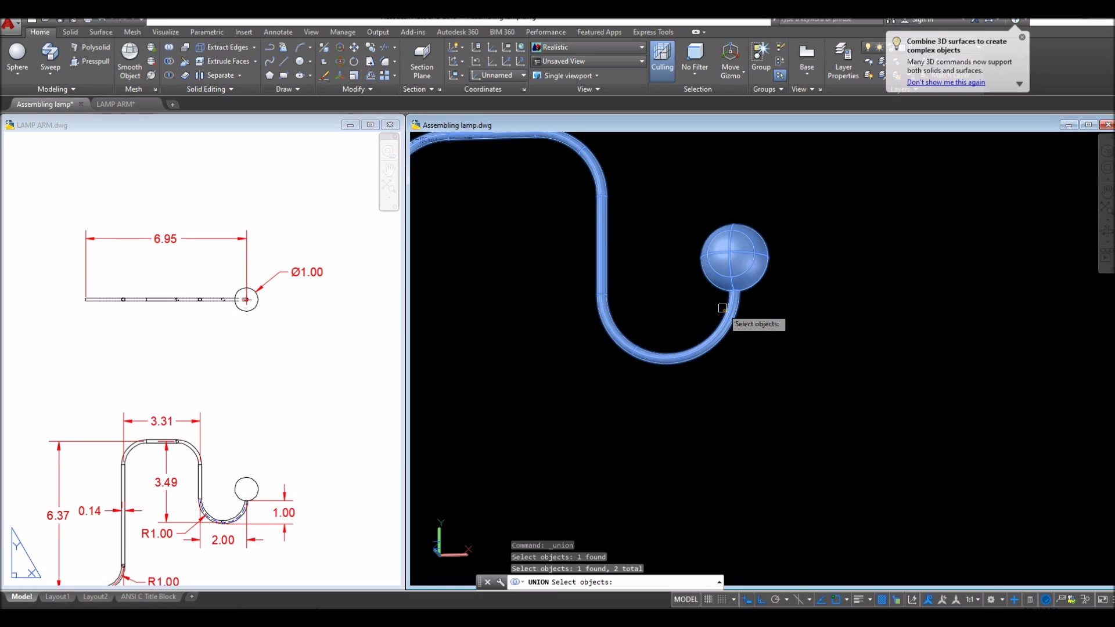
{"action": "key", "text": "Return"}
{"action": "scroll", "coordinate": [774, 348], "scroll_direction": "down", "scroll_amount": 3}
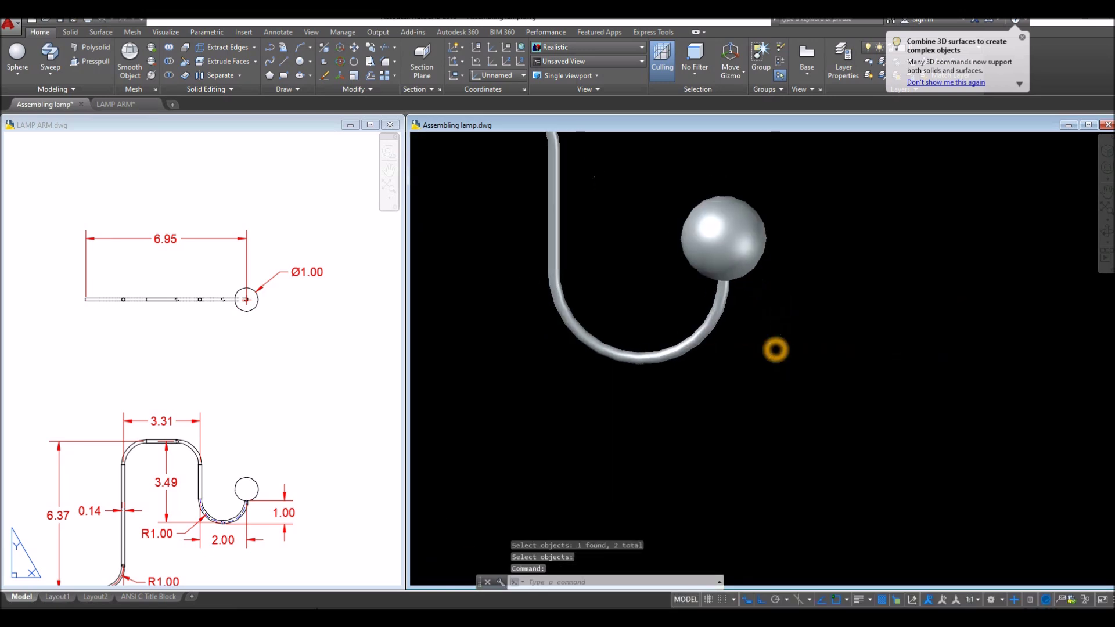
Rotate the round wall plate a quarter turn about its vertical axis with 3DROTATE
{"action": "middle_click_drag", "start_coordinate": [774, 349], "coordinate": [775, 351]}
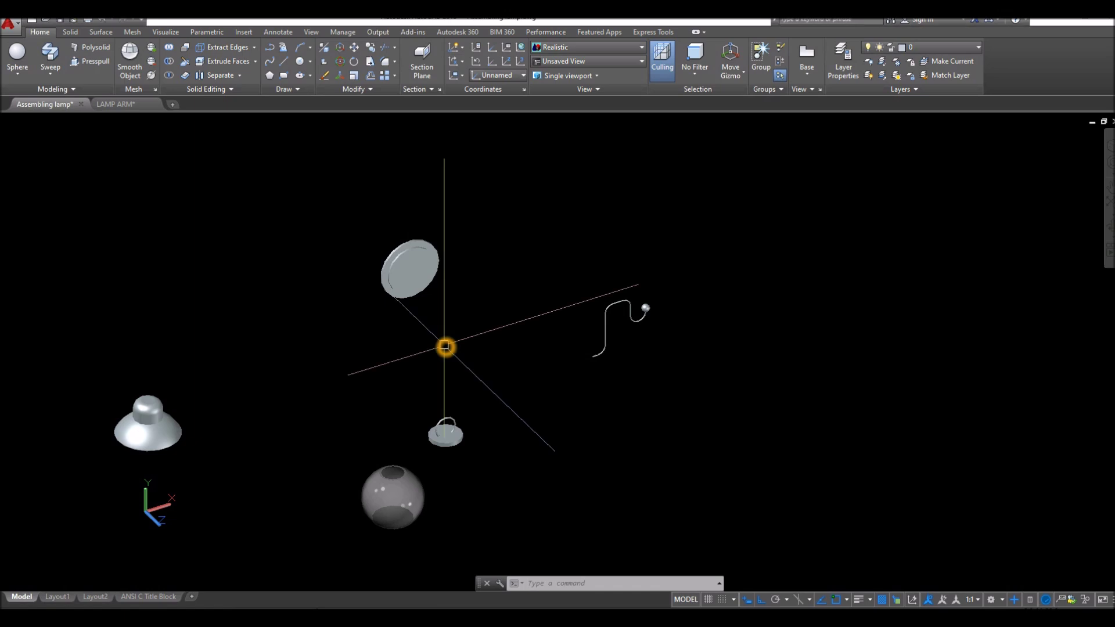
{"action": "middle_click_drag", "start_coordinate": [446, 349], "coordinate": [495, 376]}
{"action": "scroll", "coordinate": [351, 316], "scroll_direction": "up", "scroll_amount": 5}
{"action": "left_click", "coordinate": [355, 327]}
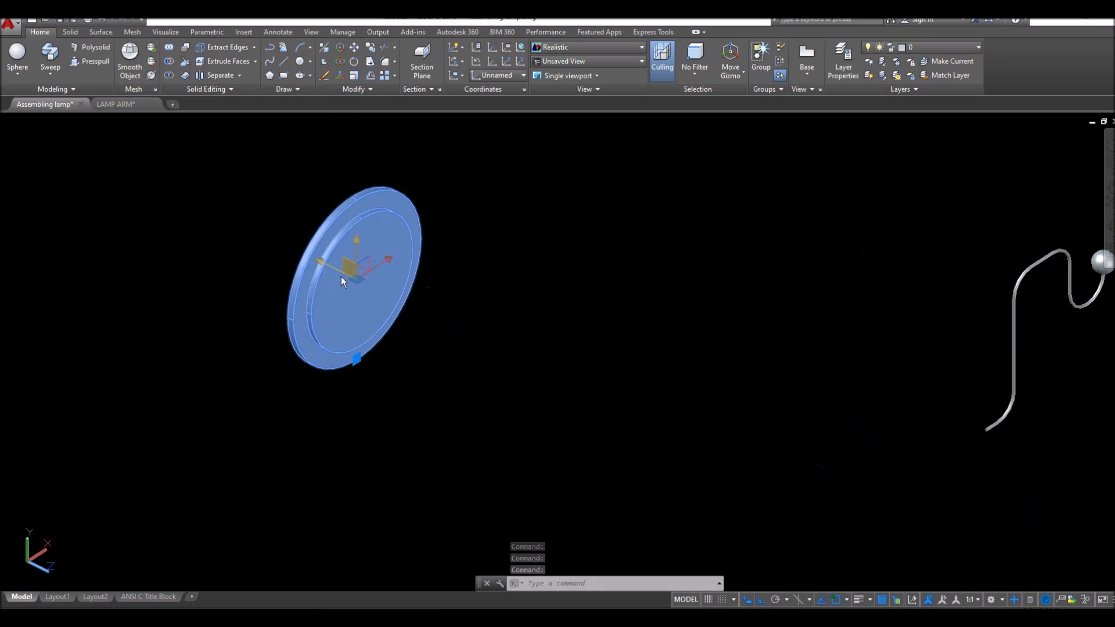
{"action": "middle_click_drag", "start_coordinate": [991, 436], "coordinate": [923, 435]}
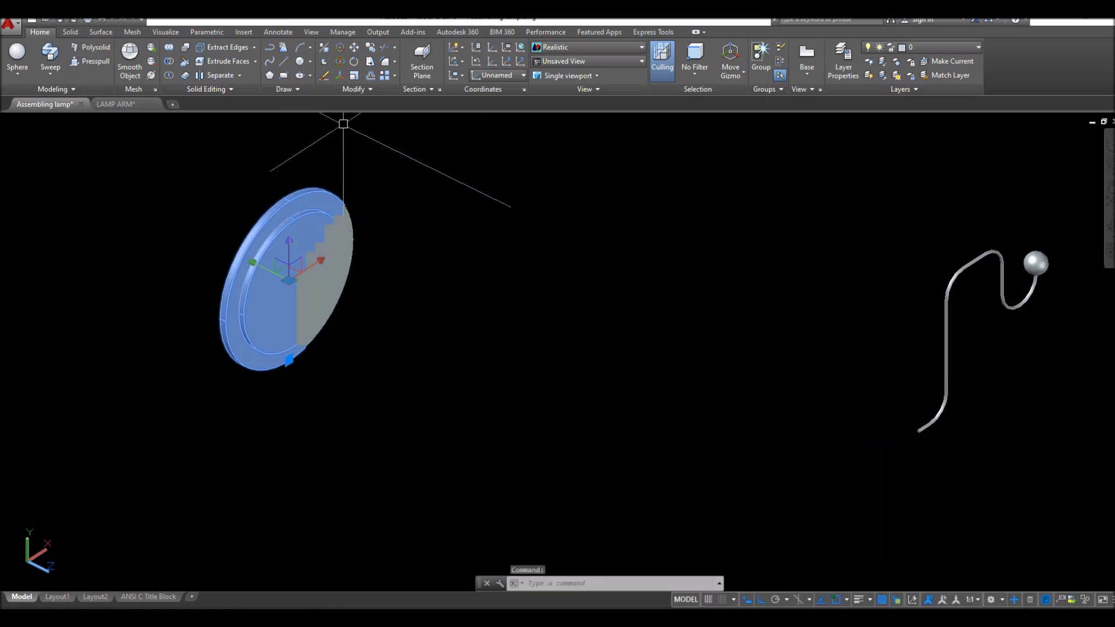
{"action": "left_click", "coordinate": [340, 63]}
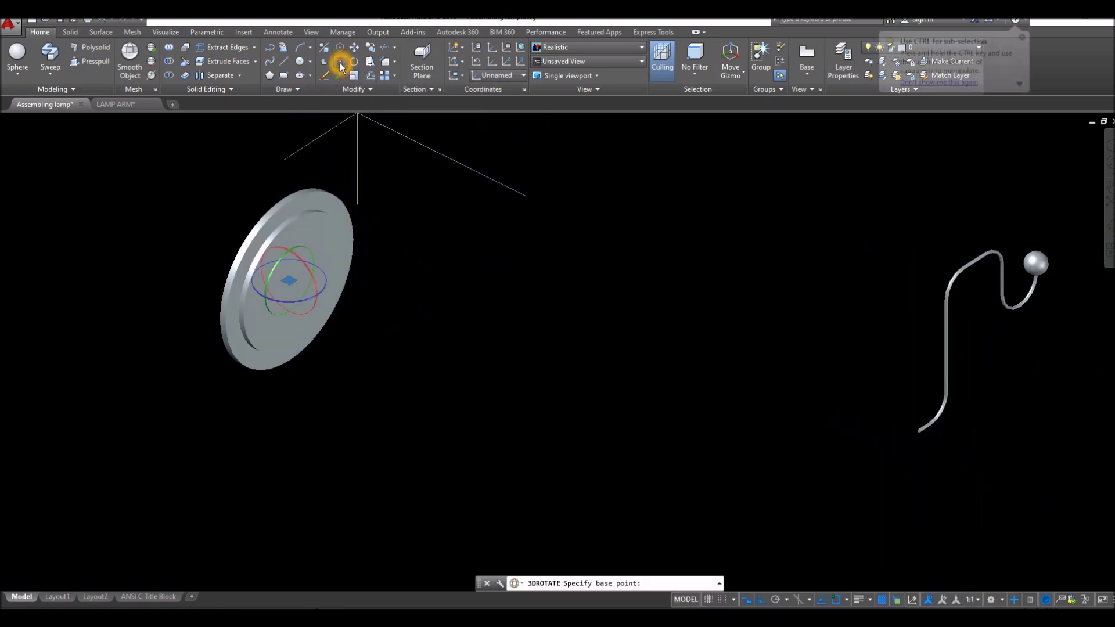
{"action": "left_click", "coordinate": [325, 298]}
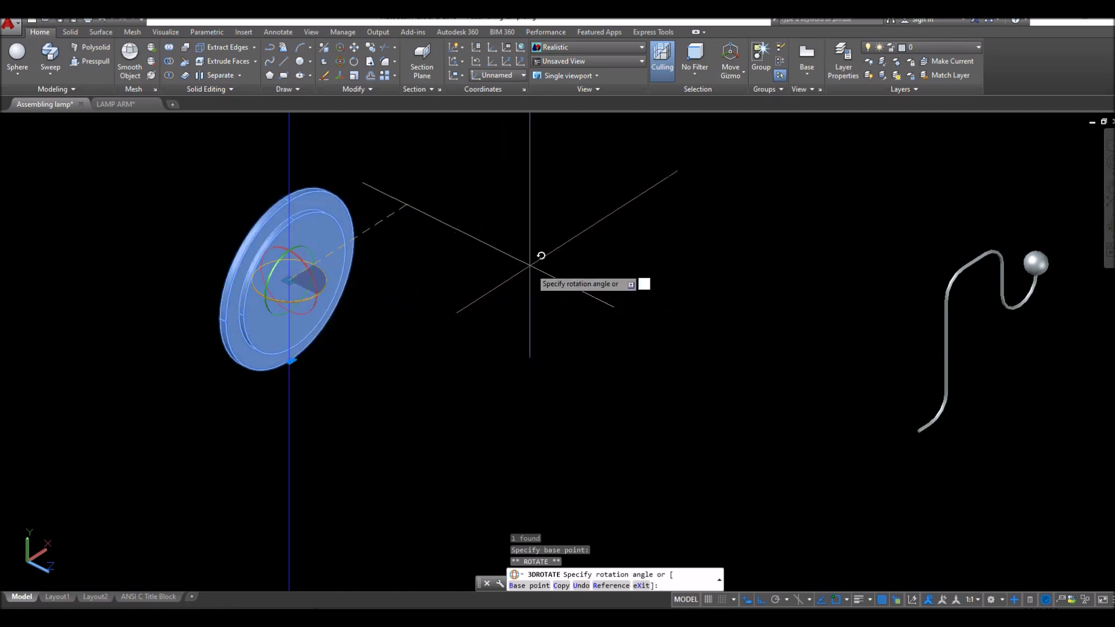
{"action": "left_click", "coordinate": [458, 189]}
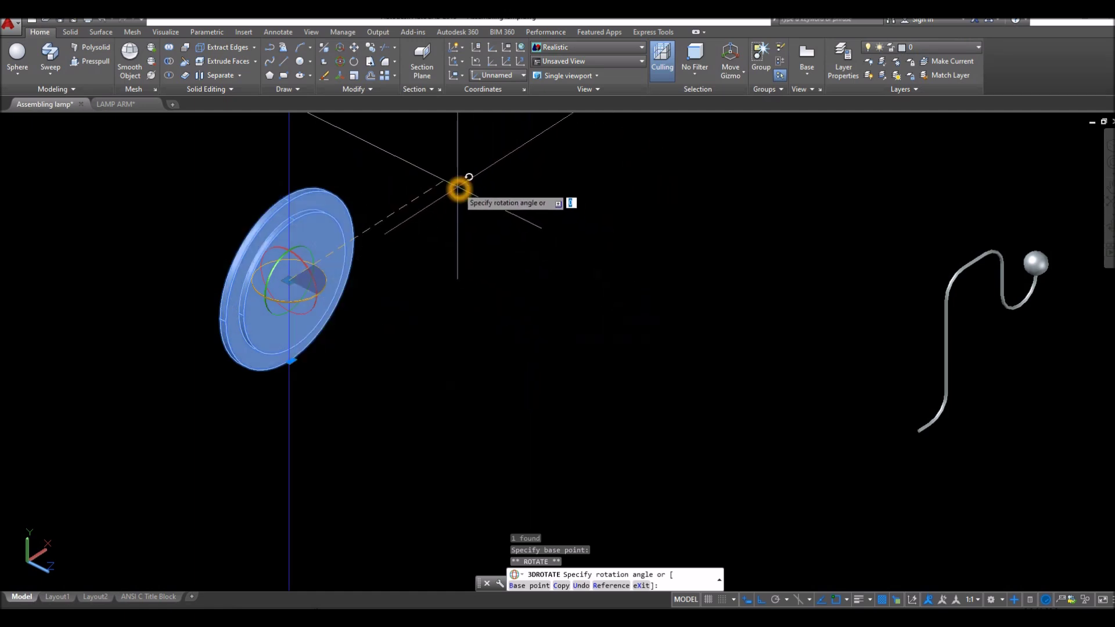
{"action": "left_click", "coordinate": [491, 298]}
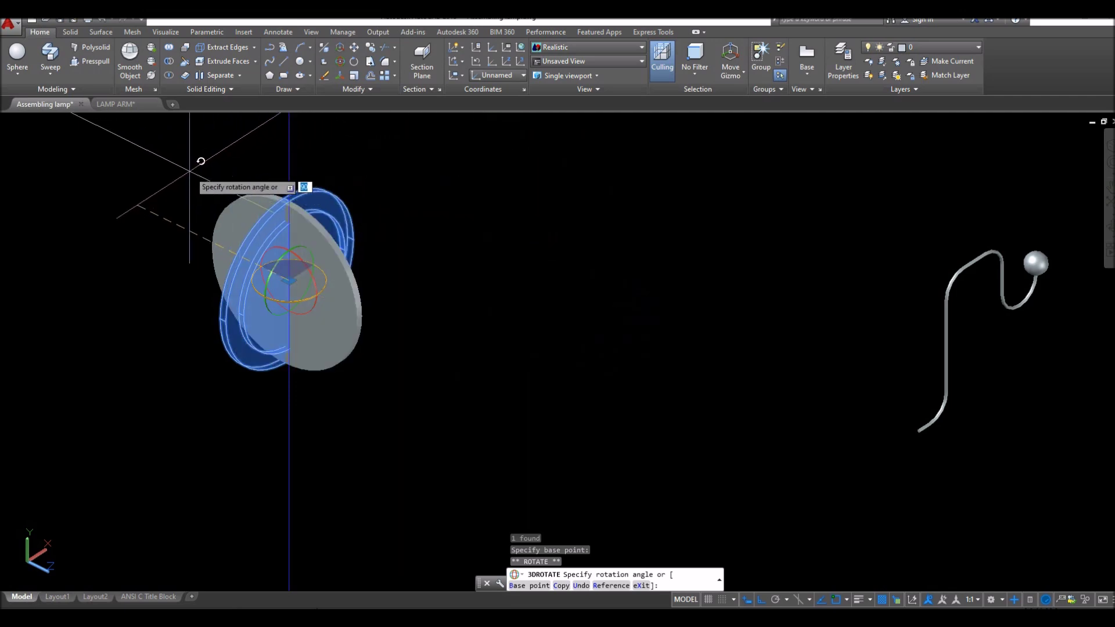
{"action": "left_click", "coordinate": [423, 179]}
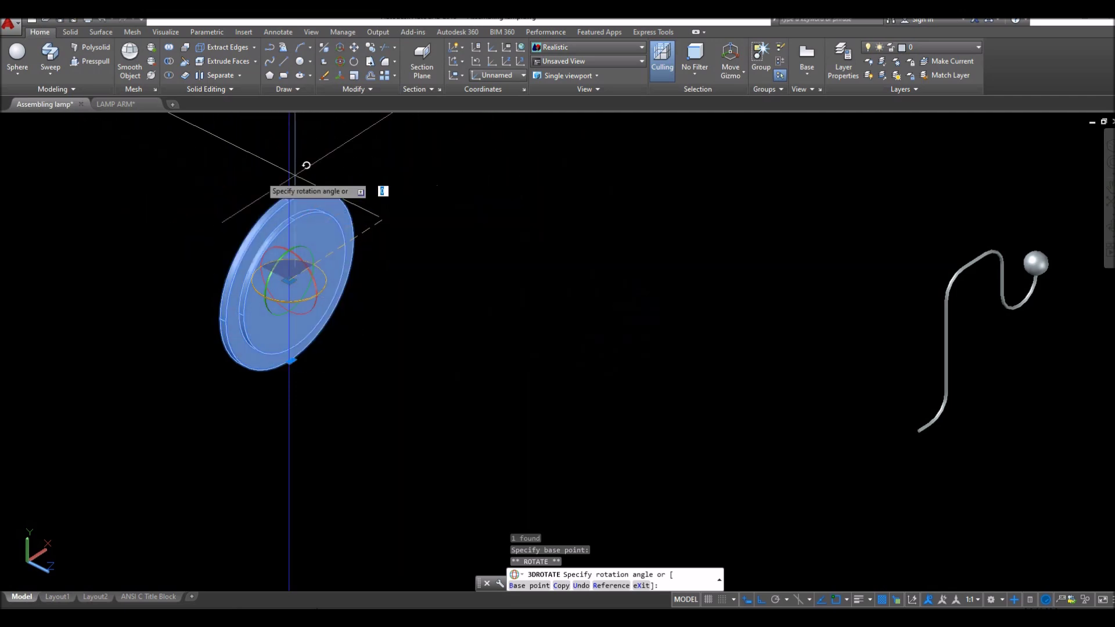
{"action": "left_click", "coordinate": [138, 181]}
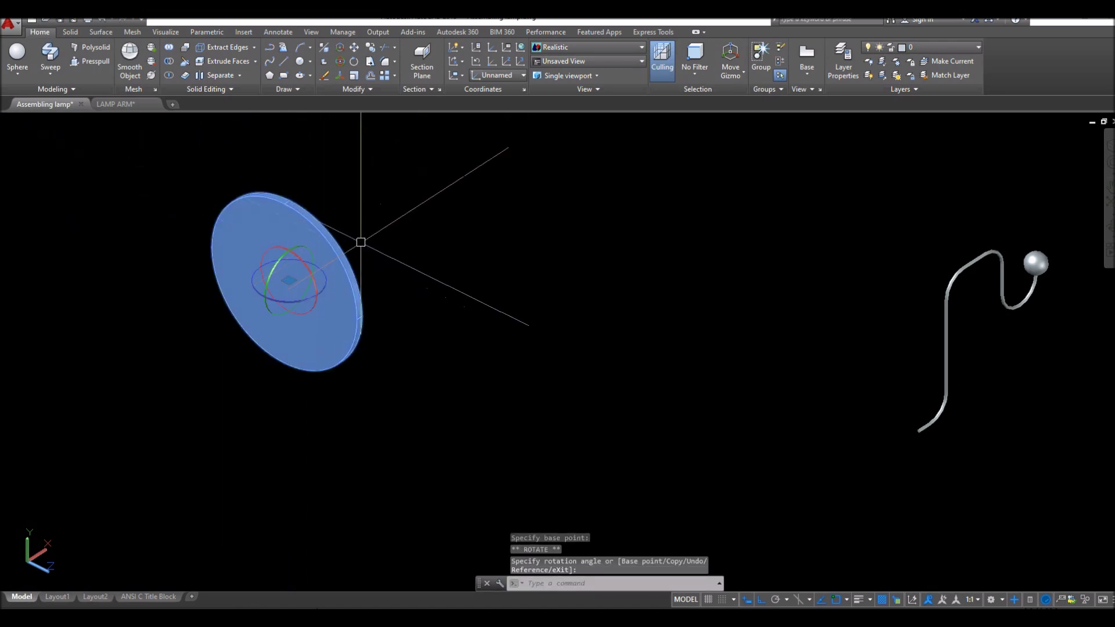
{"action": "key", "text": "Escape"}
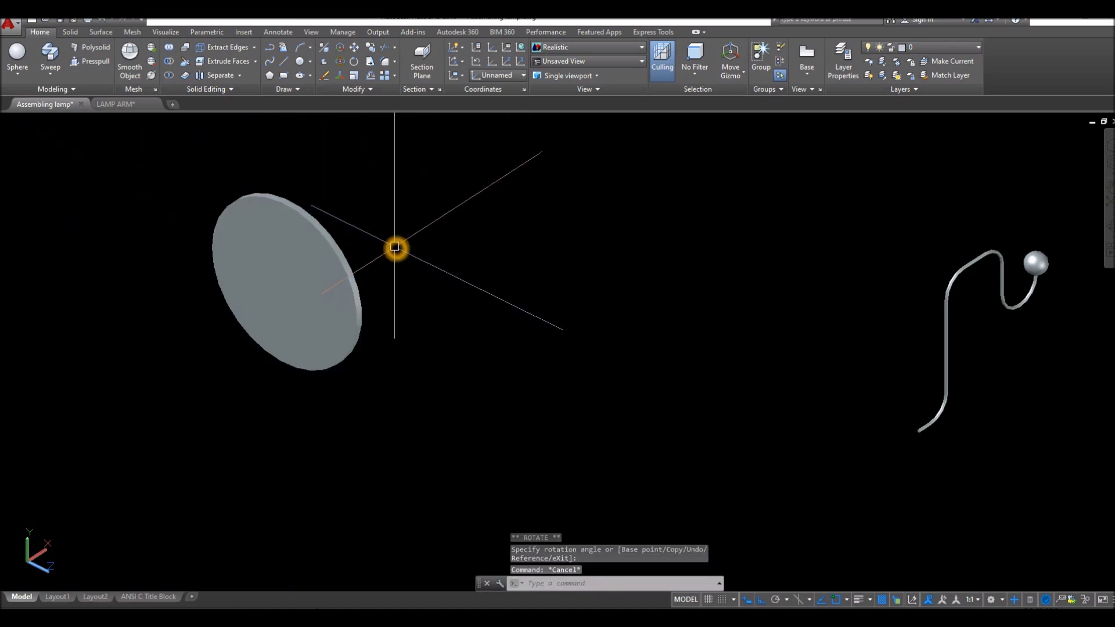
Move the wall plate from its face centre to the lower end of the lamp arm
{"action": "middle_click_drag", "start_coordinate": [395, 247], "coordinate": [264, 237], "text": "shift"}
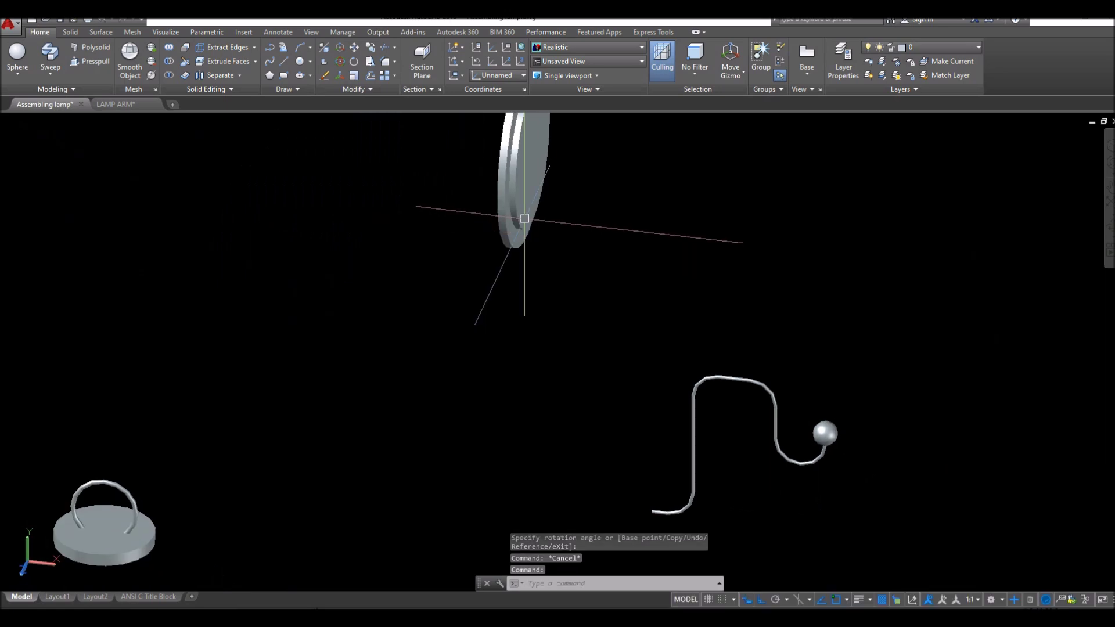
{"action": "left_click", "coordinate": [525, 220]}
{"action": "right_click", "coordinate": [662, 185]}
{"action": "left_click", "coordinate": [690, 266]}
{"action": "middle_click_drag", "start_coordinate": [622, 266], "coordinate": [581, 199], "text": "shift"}
{"action": "left_click", "coordinate": [527, 224]}
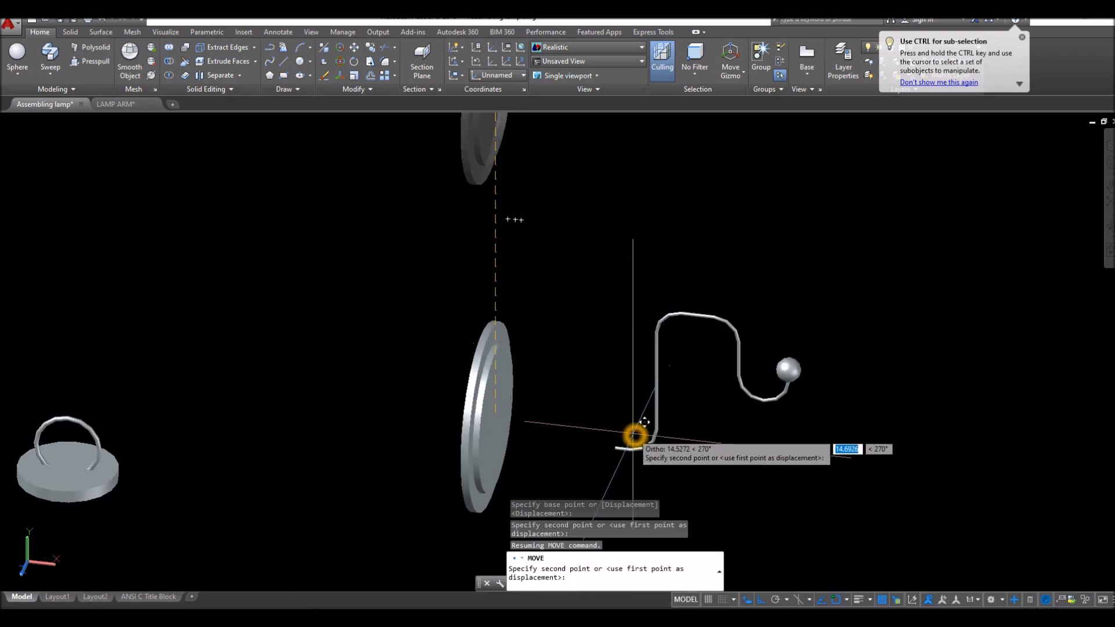
{"action": "scroll", "coordinate": [638, 433], "scroll_direction": "up", "scroll_amount": 5}
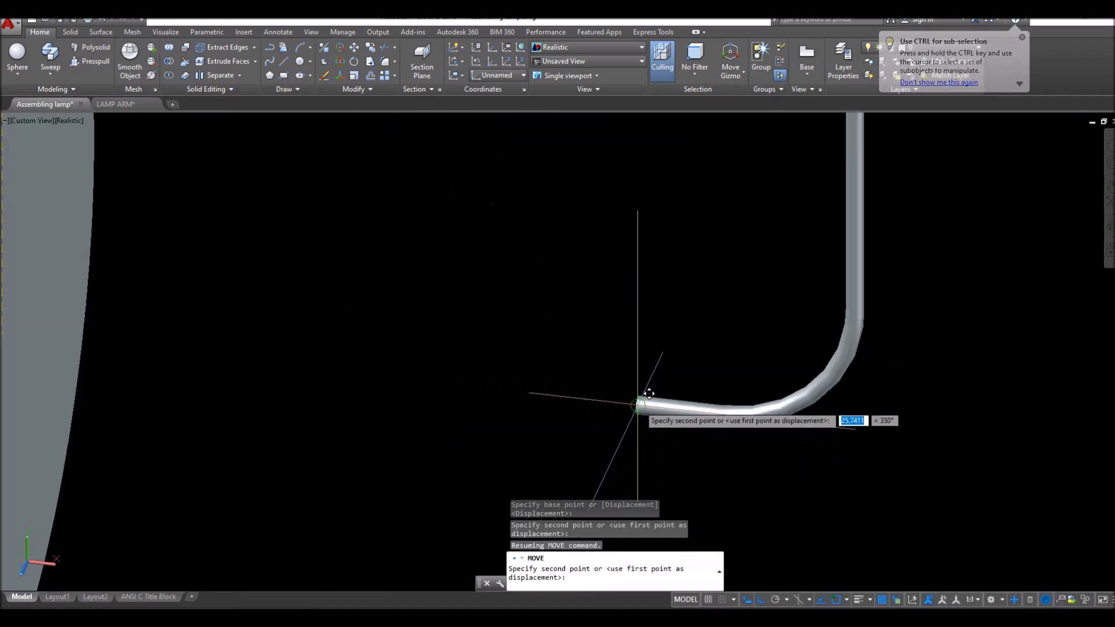
{"action": "left_click", "coordinate": [641, 403]}
{"action": "middle_click_drag", "start_coordinate": [589, 409], "coordinate": [577, 348], "text": "shift"}
Union the wall plate and the lamp arm into one solid
{"action": "scroll", "coordinate": [579, 399], "scroll_direction": "down", "scroll_amount": 10}
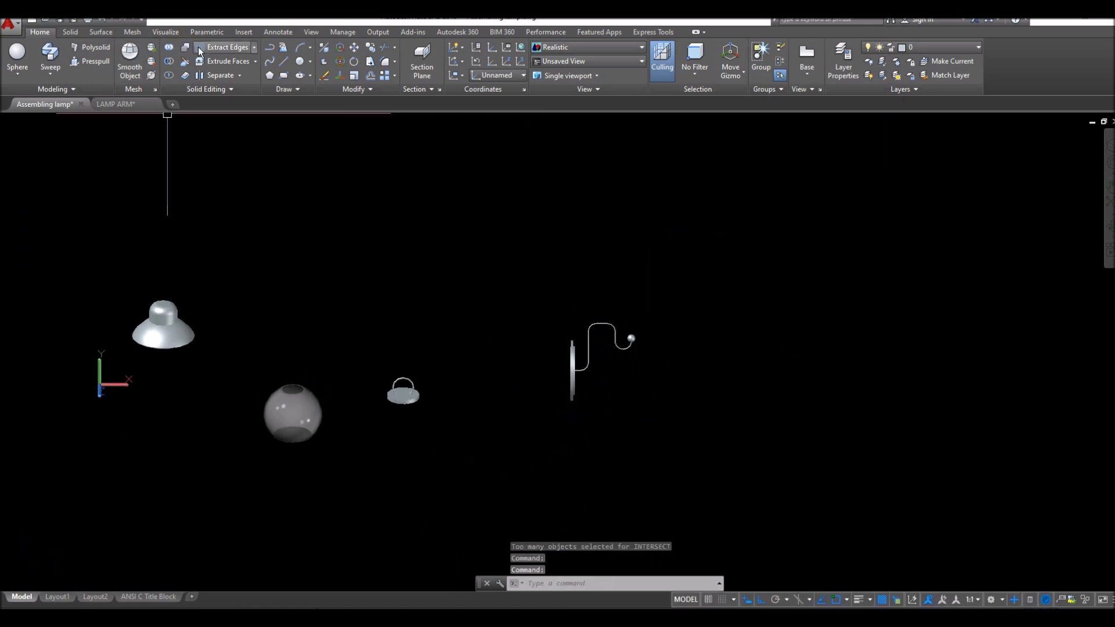
{"action": "left_click", "coordinate": [169, 48]}
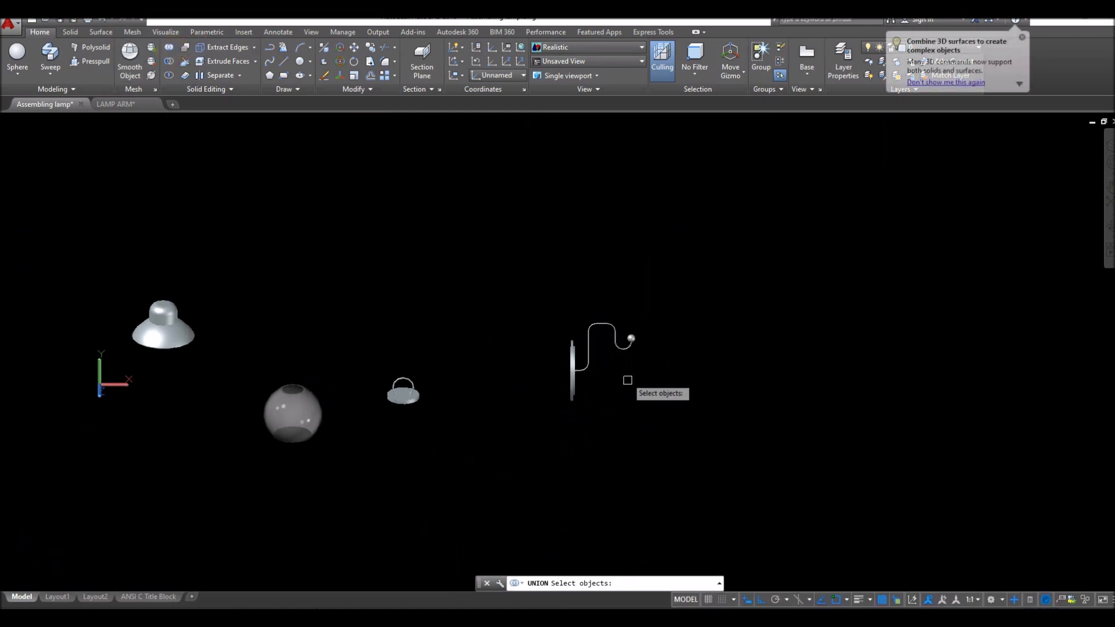
{"action": "left_click", "coordinate": [648, 418]}
{"action": "left_click", "coordinate": [528, 317]}
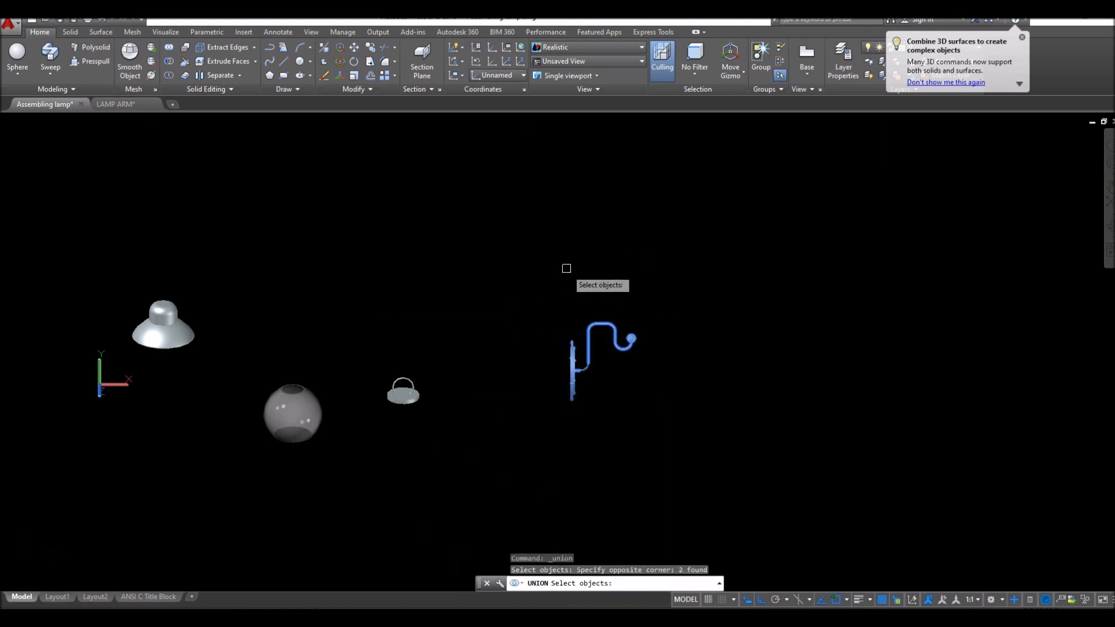
{"action": "key", "text": "Return"}
{"action": "left_click", "coordinate": [601, 327]}
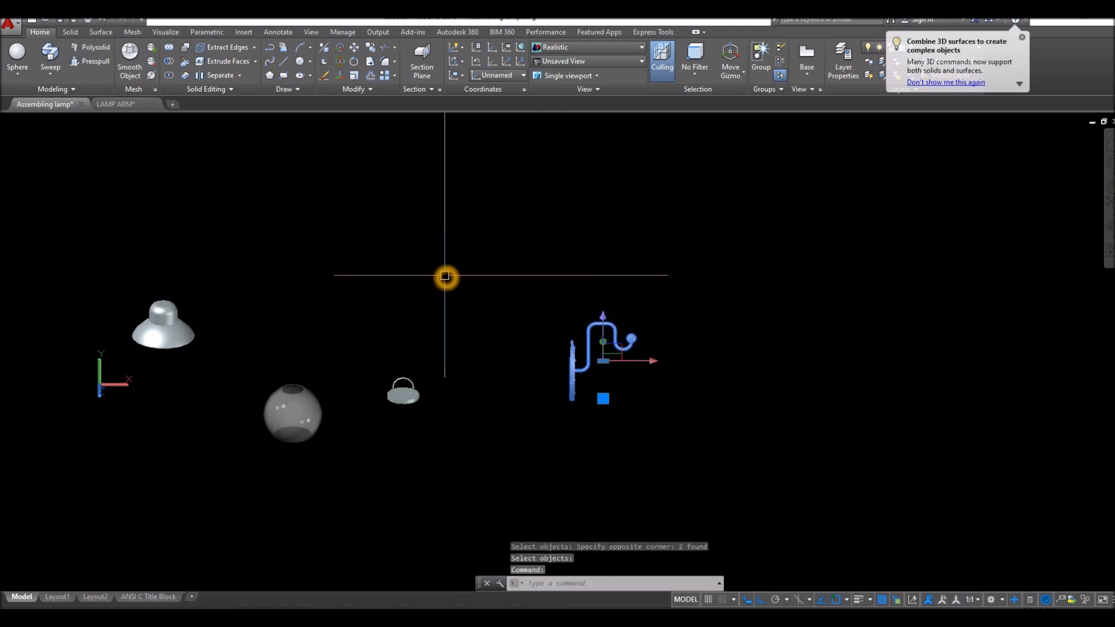
{"action": "scroll", "coordinate": [412, 411], "scroll_direction": "down", "scroll_amount": 1}
Move the ringed disc cap from the centre of its bottom face onto the top centre of the metal lampshade
{"action": "scroll", "coordinate": [412, 410], "scroll_direction": "up", "scroll_amount": 6}
{"action": "left_click", "coordinate": [411, 379]}
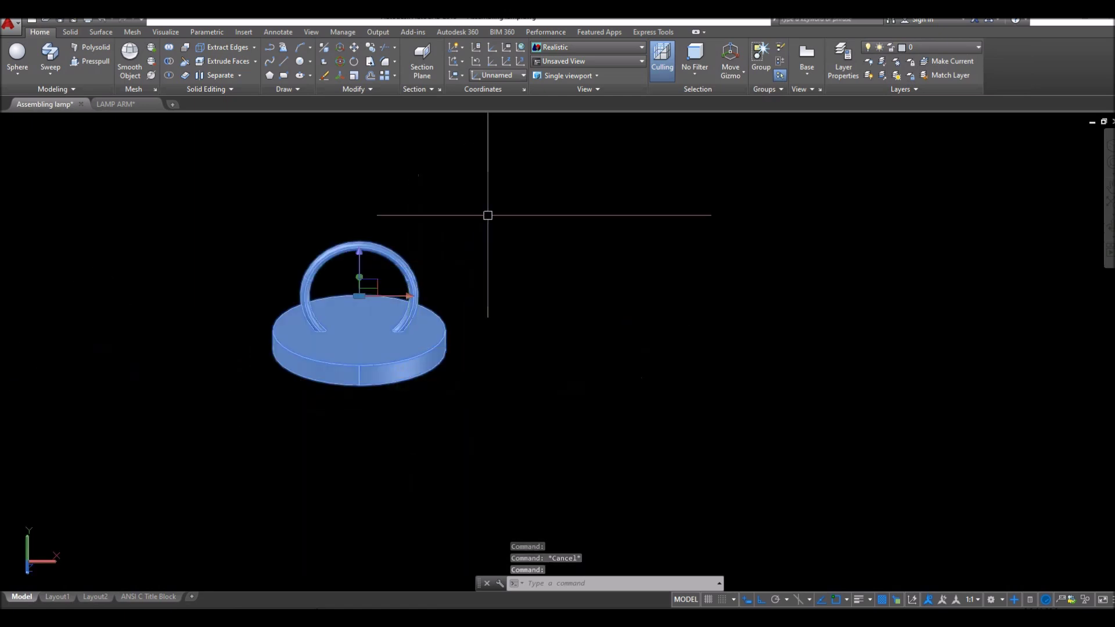
{"action": "right_click", "coordinate": [487, 218]}
{"action": "left_click", "coordinate": [517, 302]}
{"action": "middle_click_drag", "start_coordinate": [505, 331], "coordinate": [406, 364], "text": "shift"}
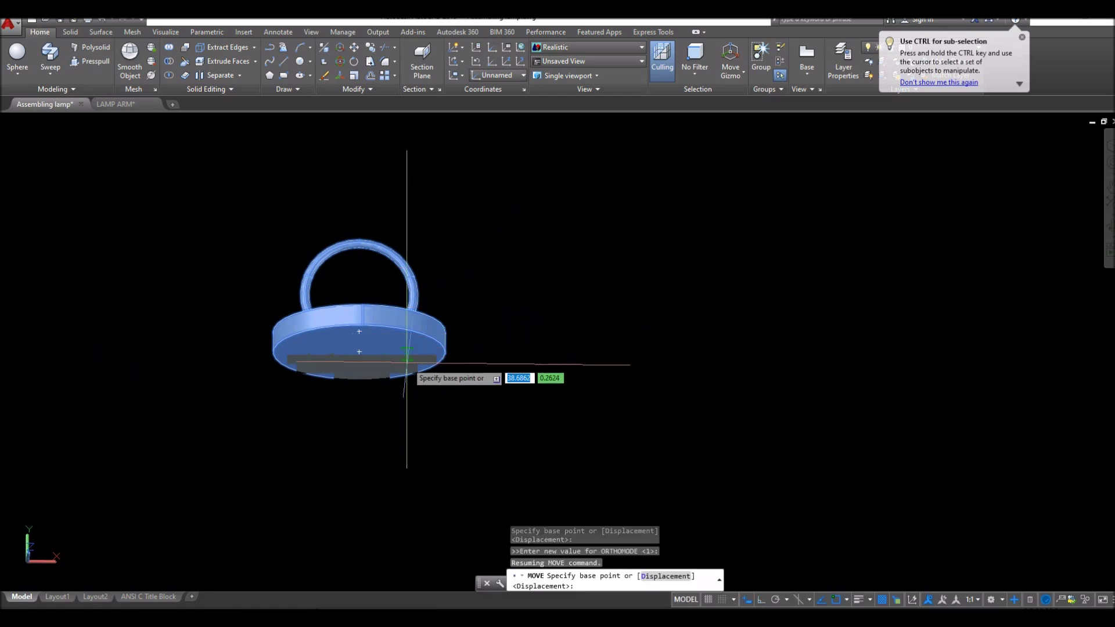
{"action": "left_click", "coordinate": [361, 351]}
{"action": "scroll", "coordinate": [372, 348], "scroll_direction": "down", "scroll_amount": 3}
{"action": "scroll", "coordinate": [402, 337], "scroll_direction": "down", "scroll_amount": 5}
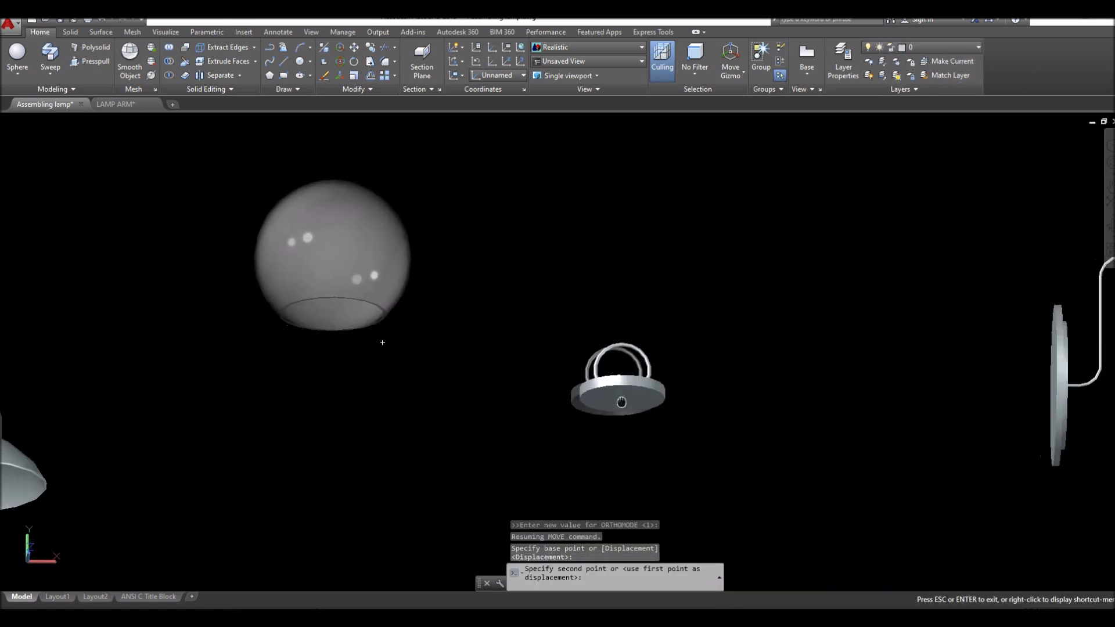
{"action": "middle_click_drag", "start_coordinate": [676, 391], "coordinate": [572, 454], "text": "shift"}
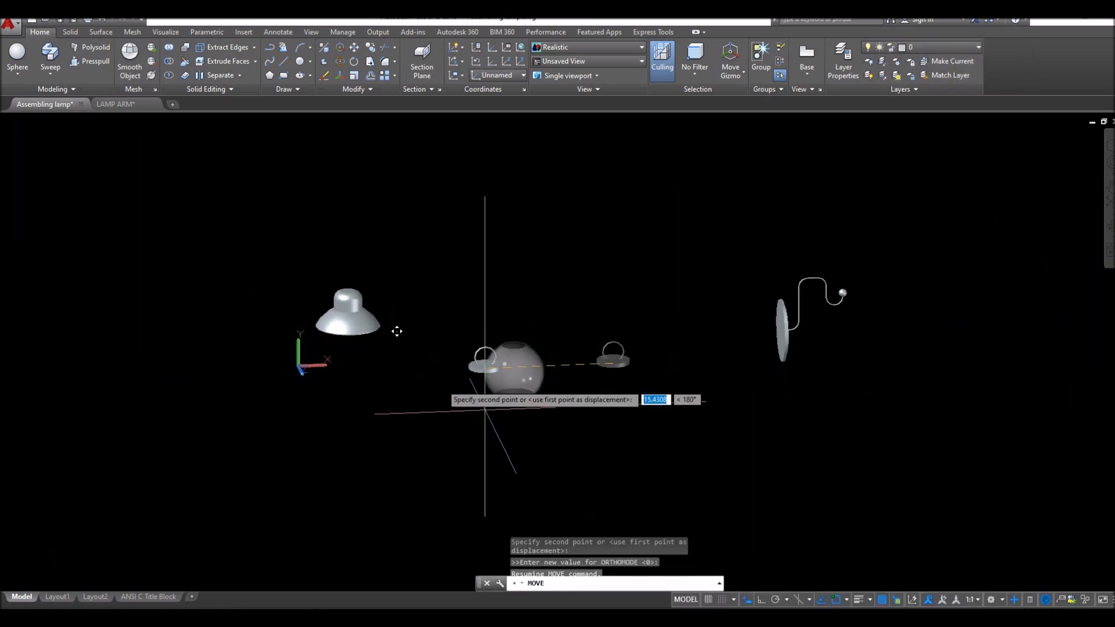
{"action": "scroll", "coordinate": [342, 258], "scroll_direction": "up", "scroll_amount": 10}
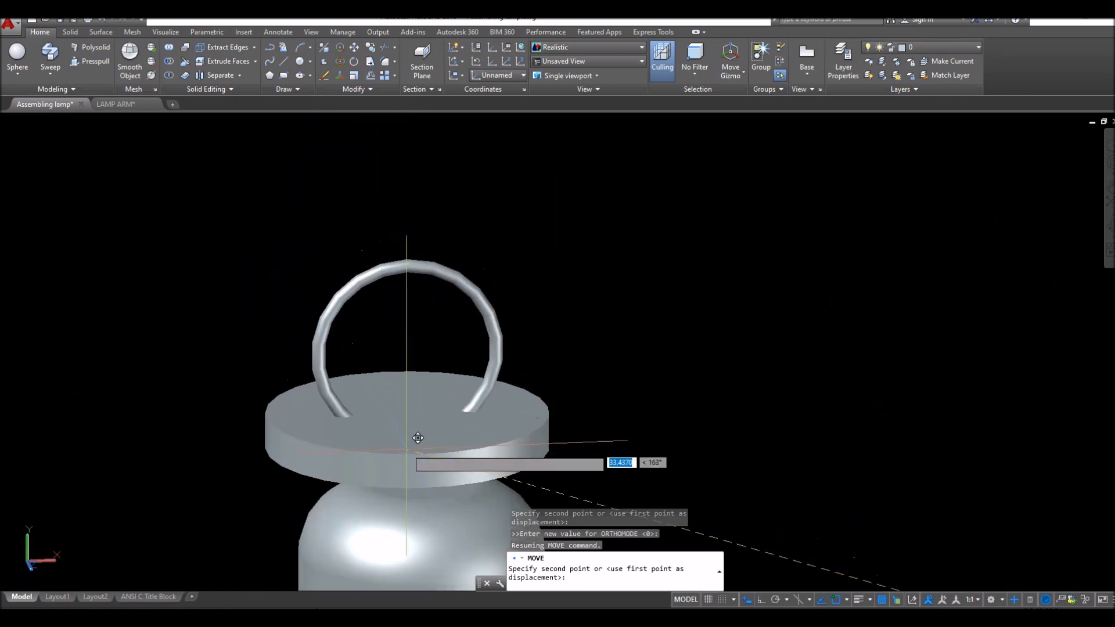
{"action": "left_click", "coordinate": [432, 472]}
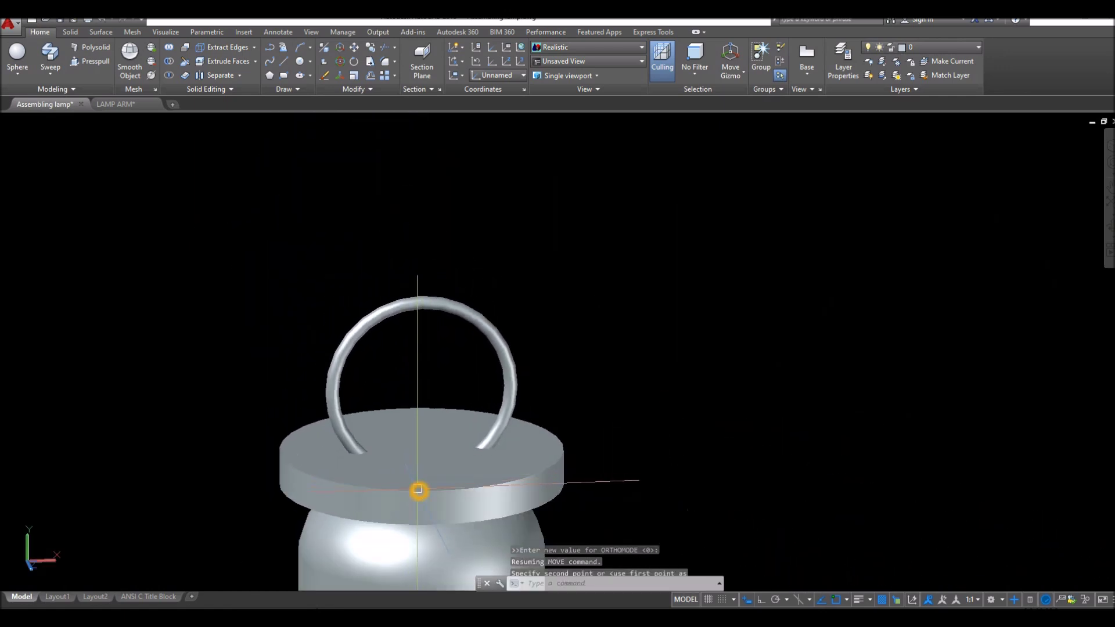
{"action": "scroll", "coordinate": [583, 389], "scroll_direction": "down", "scroll_amount": 6}
{"action": "middle_click_drag", "start_coordinate": [377, 254], "coordinate": [406, 157], "text": "shift"}
Presspull the ring-shaped bottom edge face of the glass globe 2.5 downward to form a cylindrical neck
{"action": "middle_click_drag", "start_coordinate": [492, 242], "coordinate": [218, 437]}
{"action": "scroll", "coordinate": [560, 284], "scroll_direction": "down", "scroll_amount": 3}
{"action": "middle_click_drag", "start_coordinate": [559, 284], "coordinate": [540, 380], "text": "shift"}
{"action": "scroll", "coordinate": [647, 438], "scroll_direction": "up", "scroll_amount": 1}
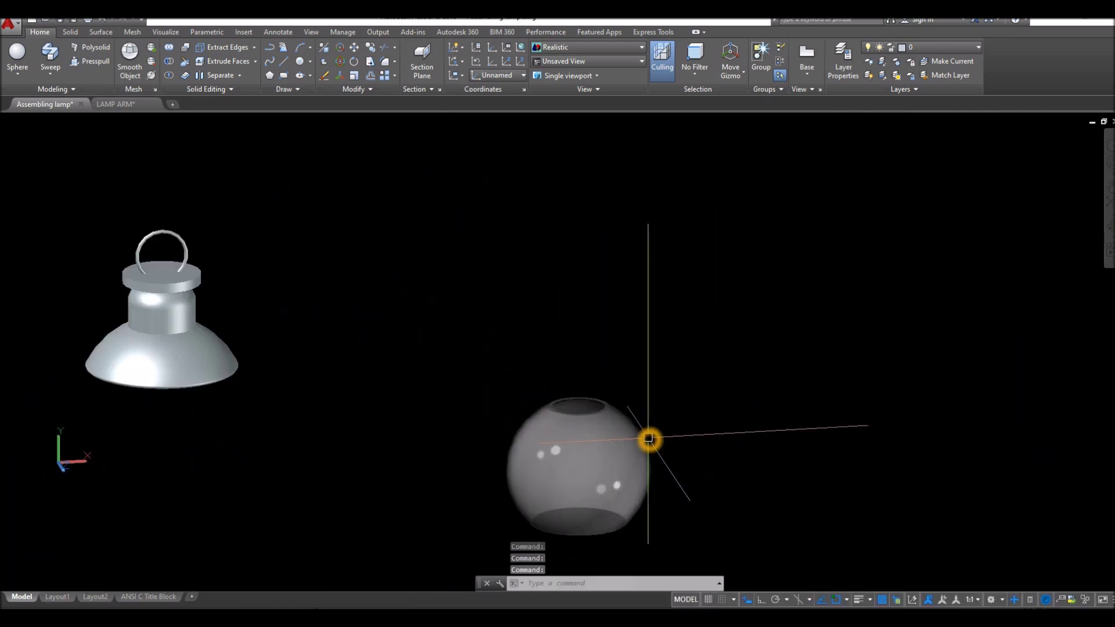
{"action": "scroll", "coordinate": [617, 438], "scroll_direction": "down", "scroll_amount": 4}
{"action": "scroll", "coordinate": [617, 438], "scroll_direction": "up", "scroll_amount": 4}
{"action": "middle_click_drag", "start_coordinate": [618, 438], "coordinate": [538, 264]}
{"action": "scroll", "coordinate": [534, 312], "scroll_direction": "up", "scroll_amount": 5}
{"action": "left_click", "coordinate": [494, 313]}
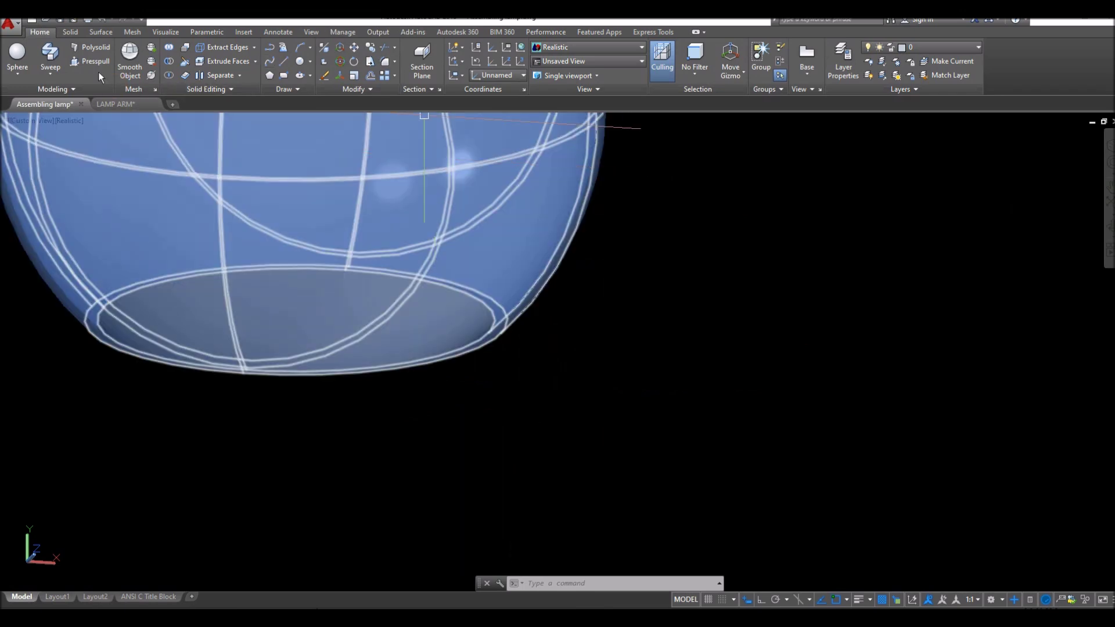
{"action": "left_click", "coordinate": [96, 65]}
{"action": "scroll", "coordinate": [561, 328], "scroll_direction": "up", "scroll_amount": 5}
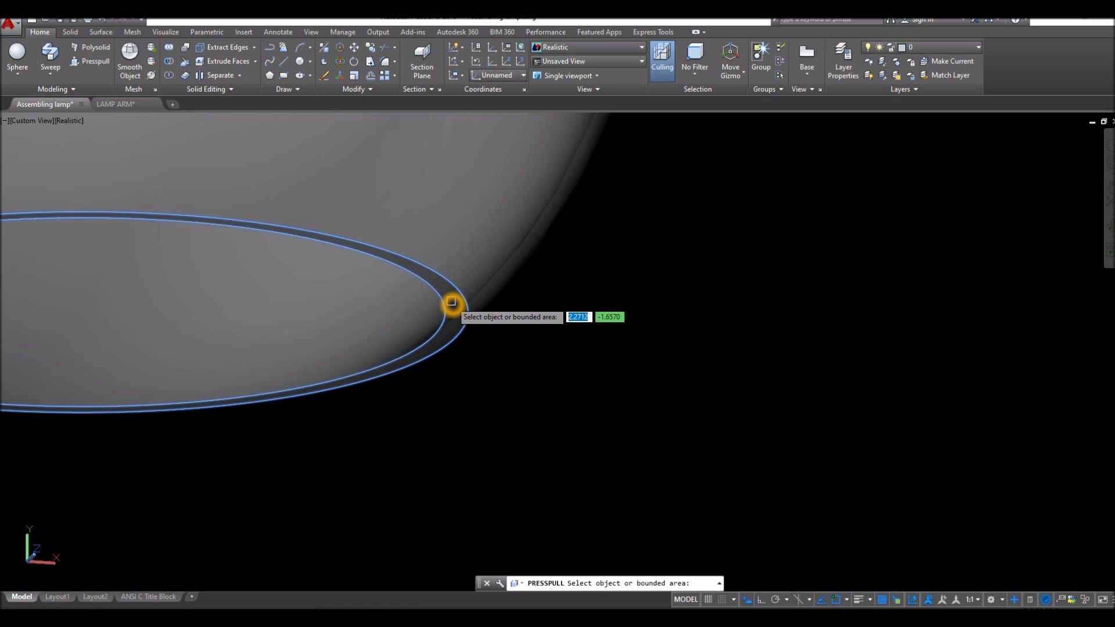
{"action": "left_click", "coordinate": [451, 302]}
{"action": "scroll", "coordinate": [474, 344], "scroll_direction": "down", "scroll_amount": 3}
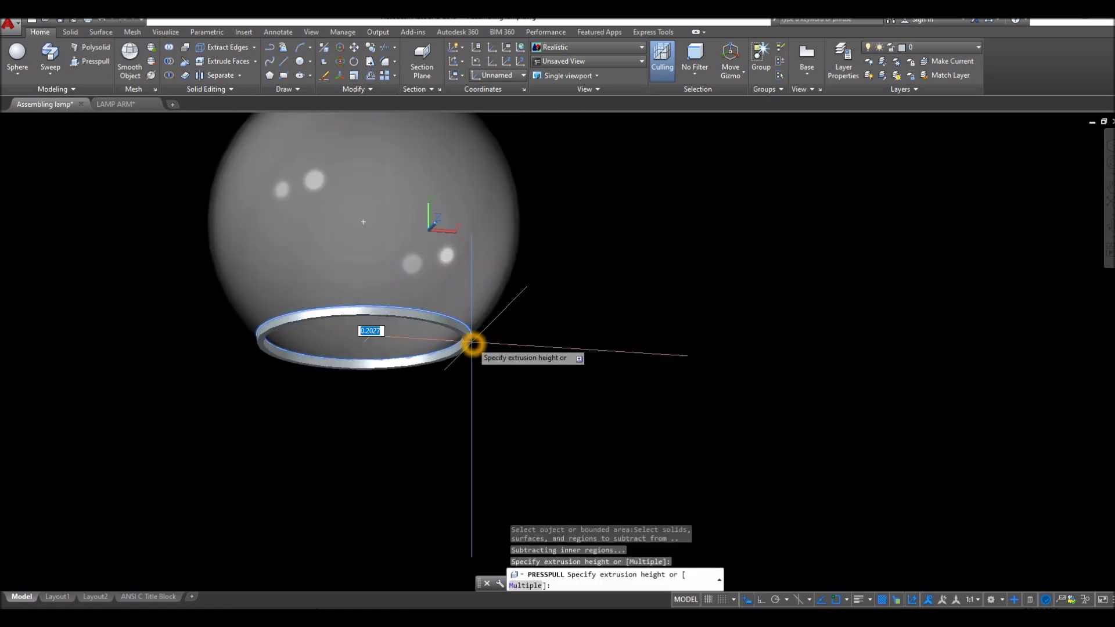
{"action": "scroll", "coordinate": [472, 343], "scroll_direction": "up", "scroll_amount": 2}
{"action": "middle_click_drag", "start_coordinate": [486, 439], "coordinate": [481, 468], "text": "shift"}
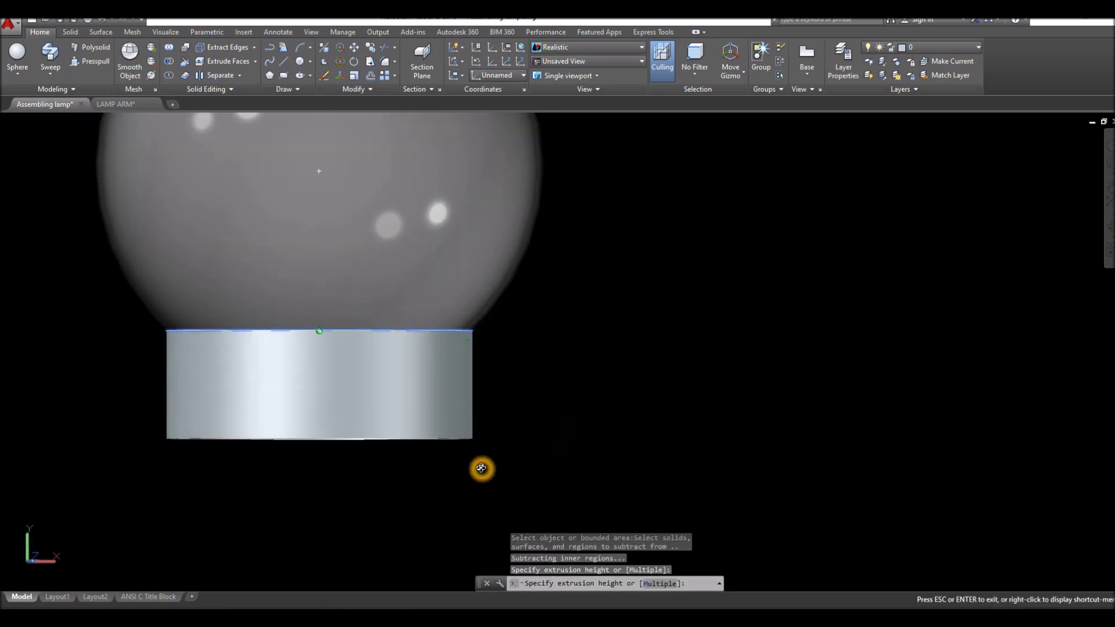
{"action": "key", "text": "F8"}
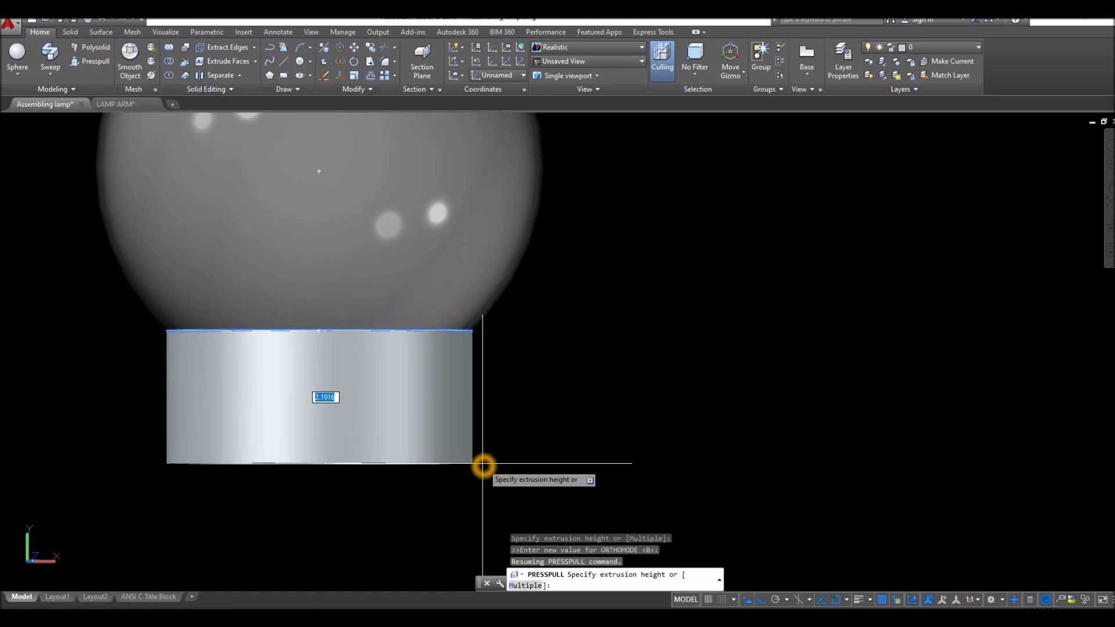
{"action": "type", "text": "2.5"}
{"action": "key", "text": "Return"}
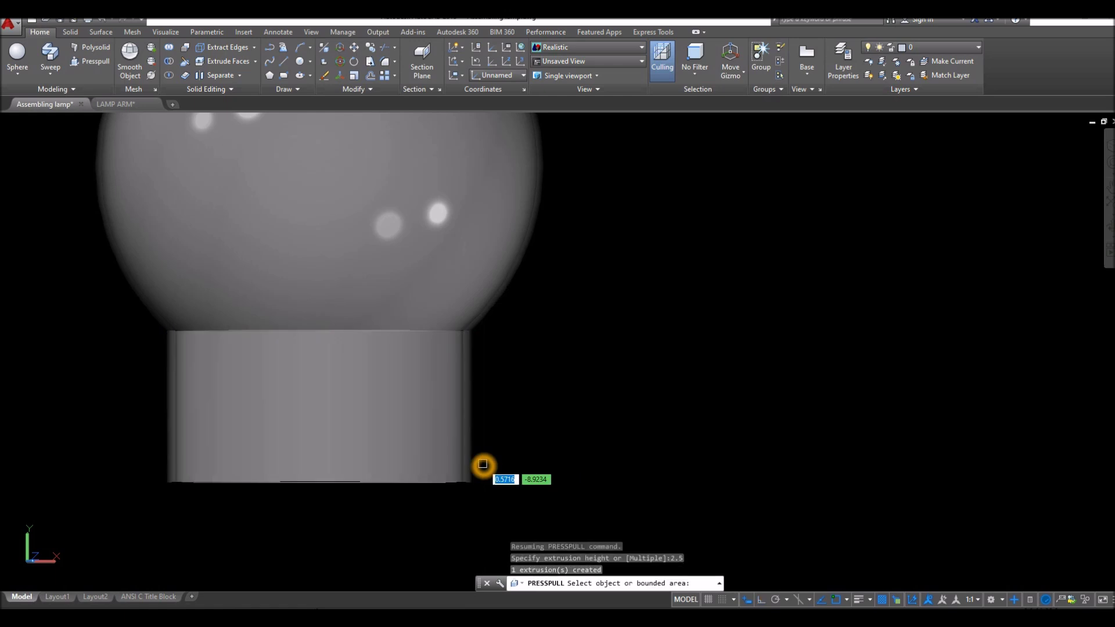
{"action": "key", "text": "Return"}
Move the glass globe from the centre of its top opening to the centre inside the underside of the metal lampshade
{"action": "scroll", "coordinate": [609, 373], "scroll_direction": "down", "scroll_amount": 4}
{"action": "middle_click_drag", "start_coordinate": [610, 374], "coordinate": [558, 384], "text": "shift"}
{"action": "left_click", "coordinate": [557, 384]}
{"action": "right_click", "coordinate": [622, 299]}
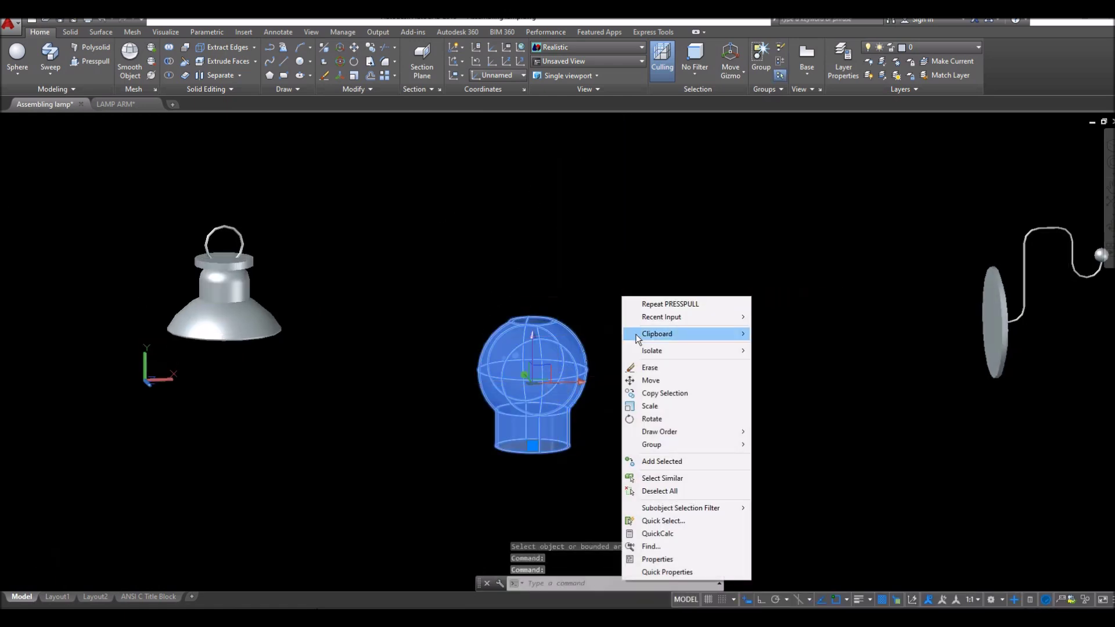
{"action": "left_click", "coordinate": [651, 380]}
{"action": "scroll", "coordinate": [552, 348], "scroll_direction": "up", "scroll_amount": 8}
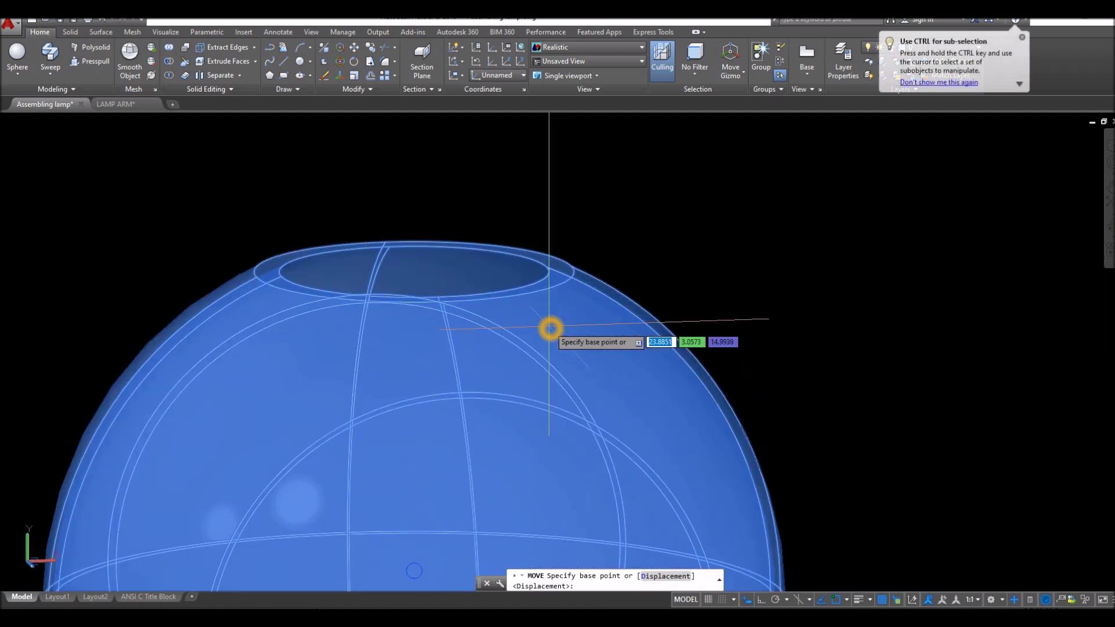
{"action": "right_click", "coordinate": [558, 230], "text": "shift"}
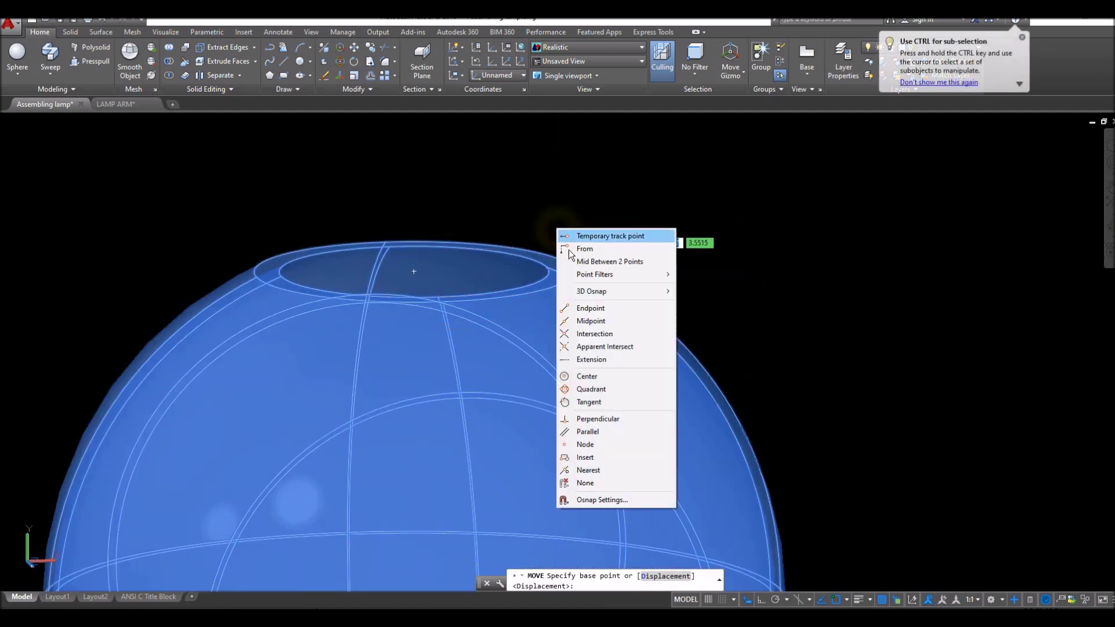
{"action": "left_click", "coordinate": [586, 376]}
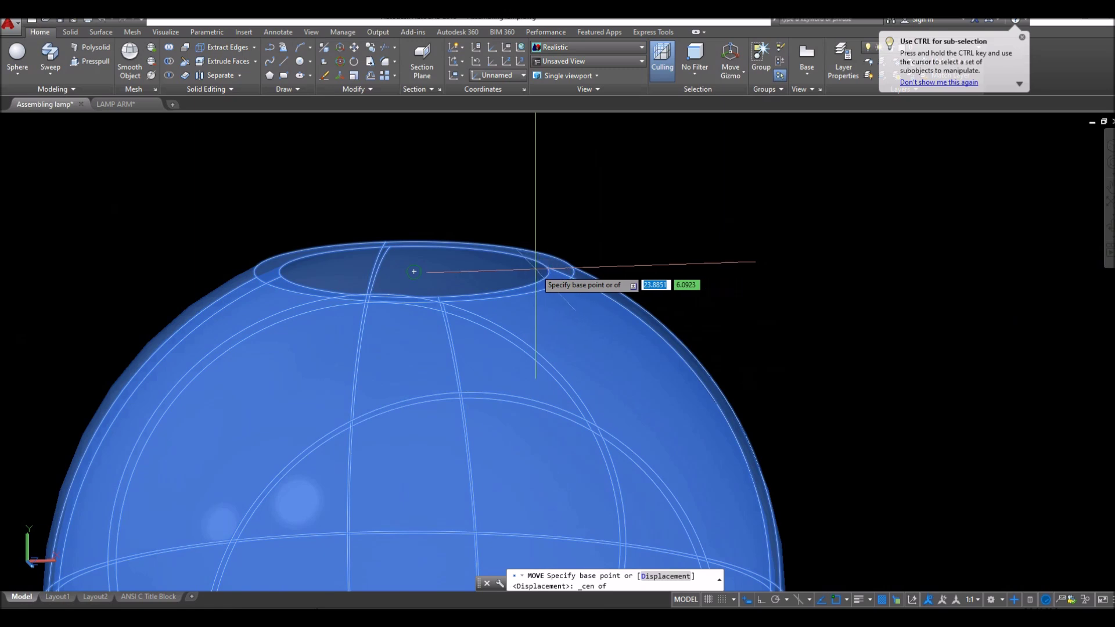
{"action": "left_click", "coordinate": [535, 270]}
{"action": "scroll", "coordinate": [535, 271], "scroll_direction": "down", "scroll_amount": 6}
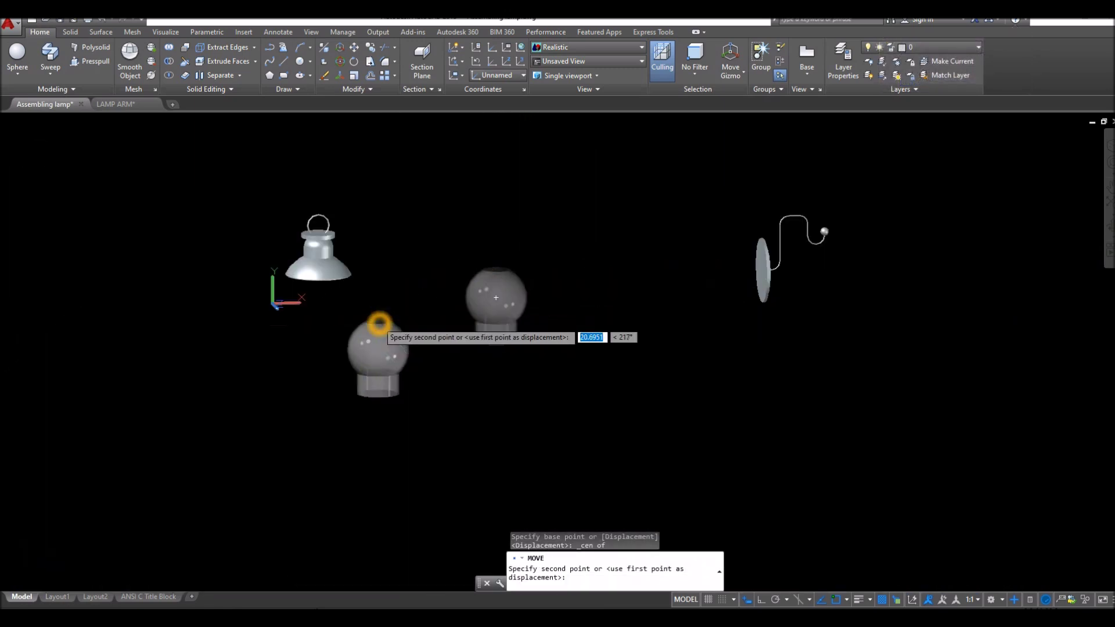
{"action": "middle_click_drag", "start_coordinate": [379, 323], "coordinate": [423, 224], "text": "shift"}
{"action": "scroll", "coordinate": [306, 327], "scroll_direction": "up", "scroll_amount": 5}
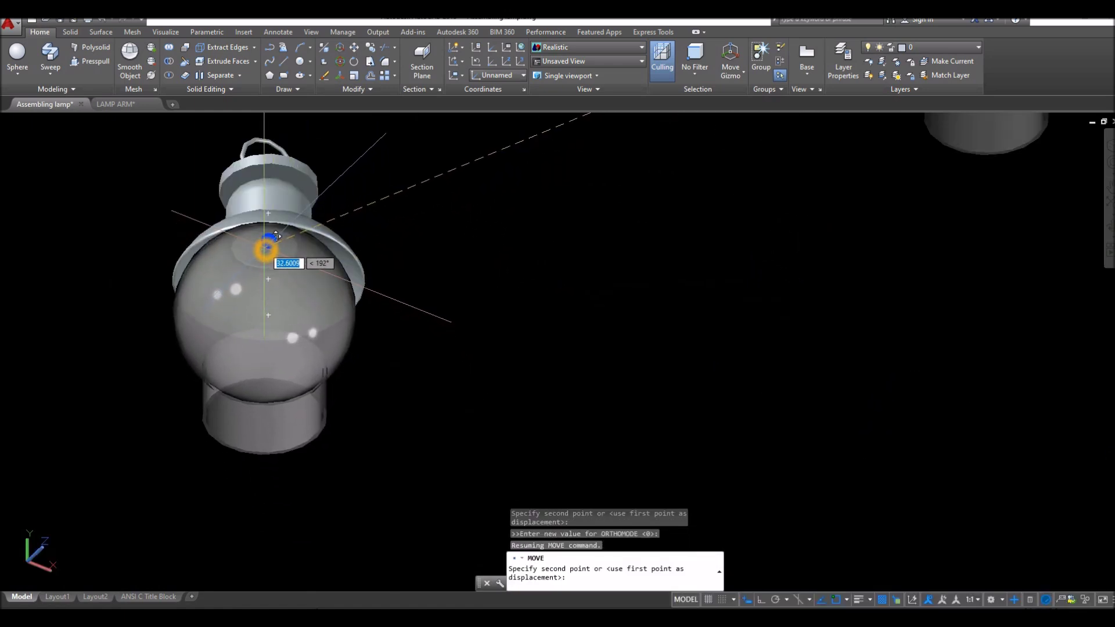
{"action": "left_click", "coordinate": [276, 235]}
{"action": "middle_click_drag", "start_coordinate": [378, 249], "coordinate": [382, 318], "text": "shift"}
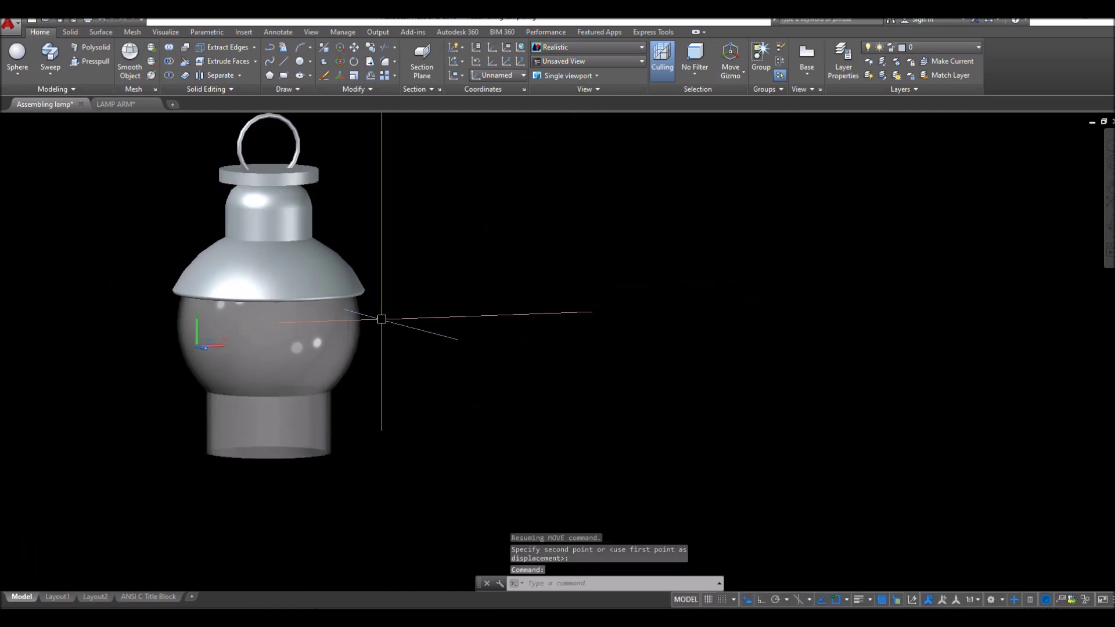
Run an interference check on the assembled cap, shade and glass globe, selecting them as both the first and second sets
{"action": "scroll", "coordinate": [381, 319], "scroll_direction": "down", "scroll_amount": 6}
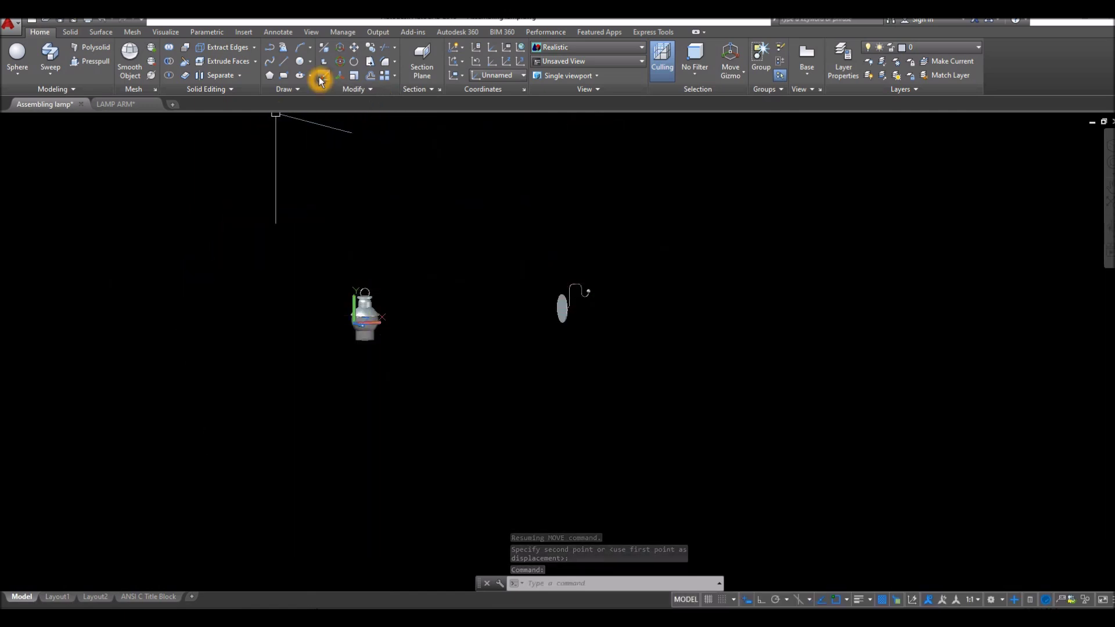
{"action": "left_click", "coordinate": [69, 32]}
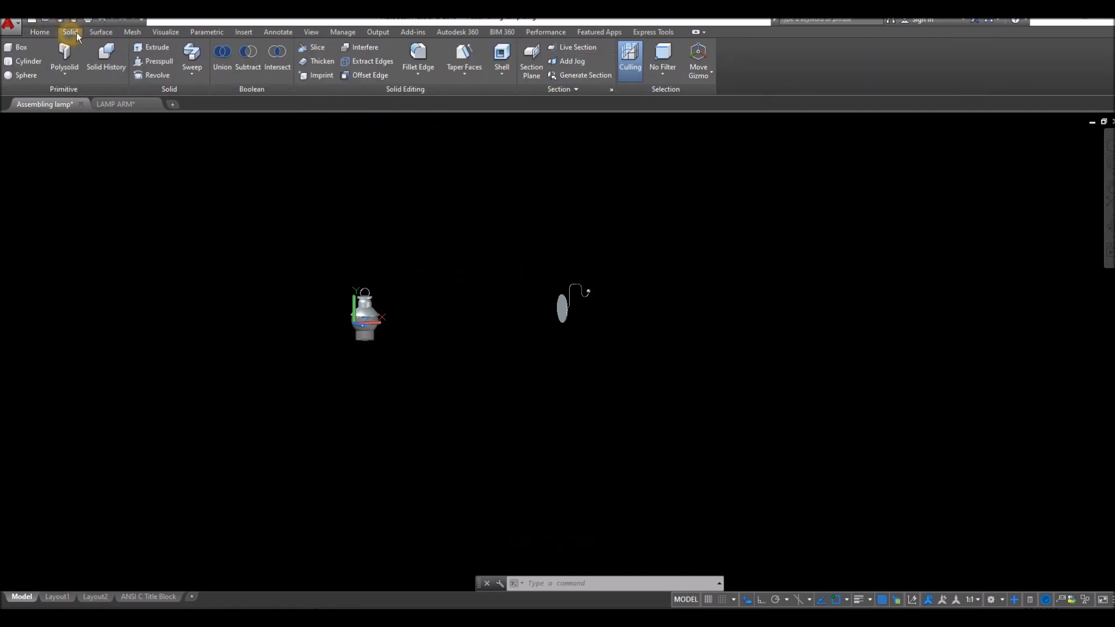
{"action": "left_click", "coordinate": [365, 49]}
{"action": "left_click", "coordinate": [321, 262]}
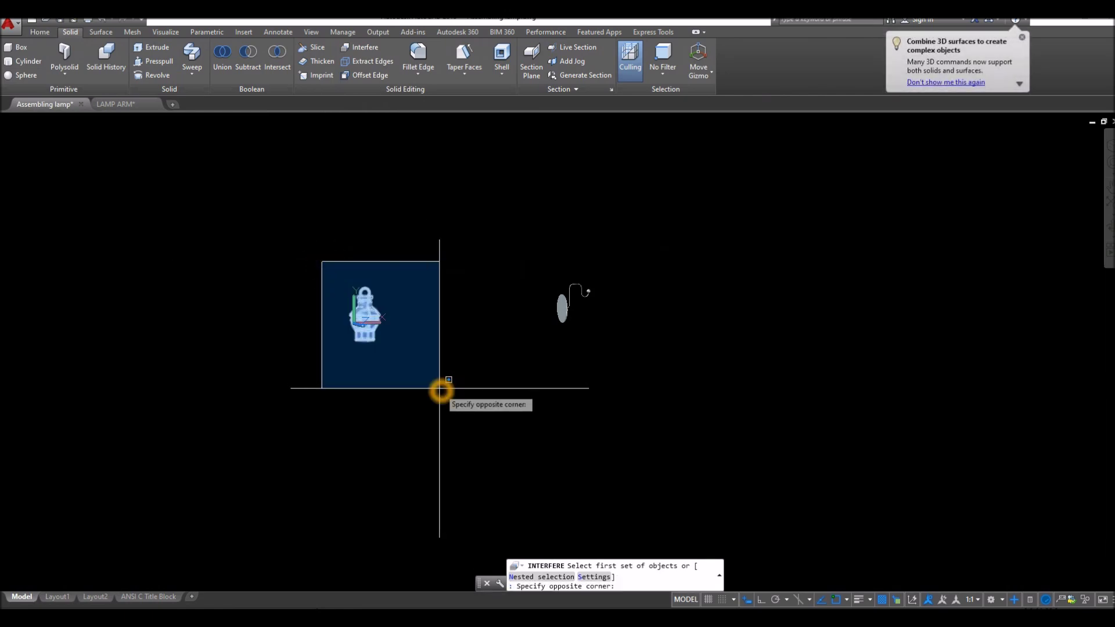
{"action": "left_click", "coordinate": [440, 389]}
{"action": "right_click", "coordinate": [419, 348]}
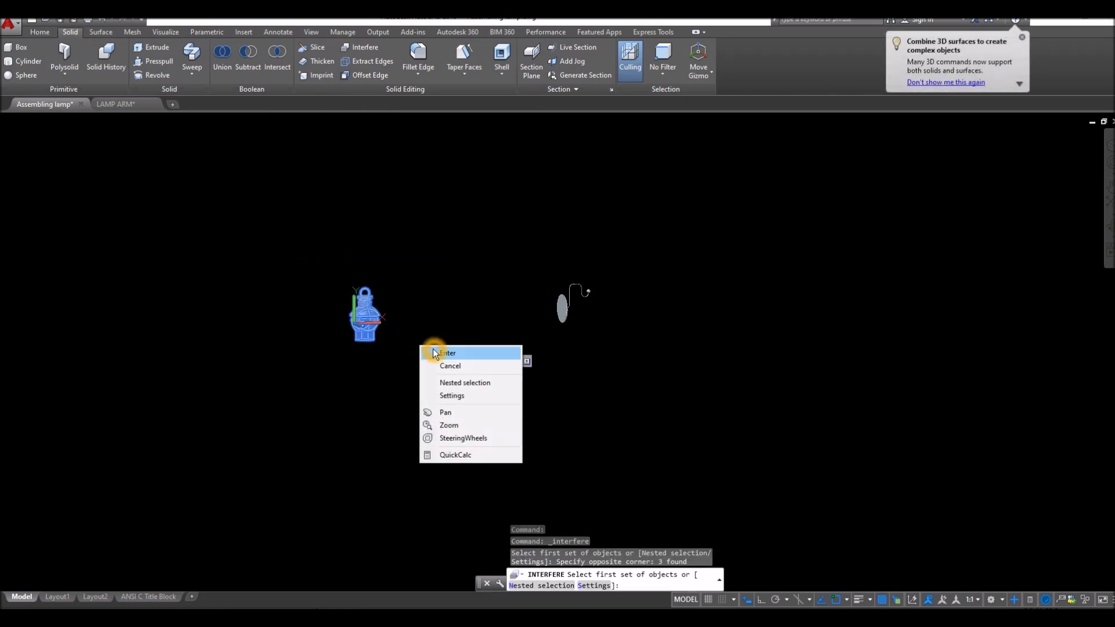
{"action": "left_click", "coordinate": [434, 350]}
{"action": "scroll", "coordinate": [409, 347], "scroll_direction": "up", "scroll_amount": 4}
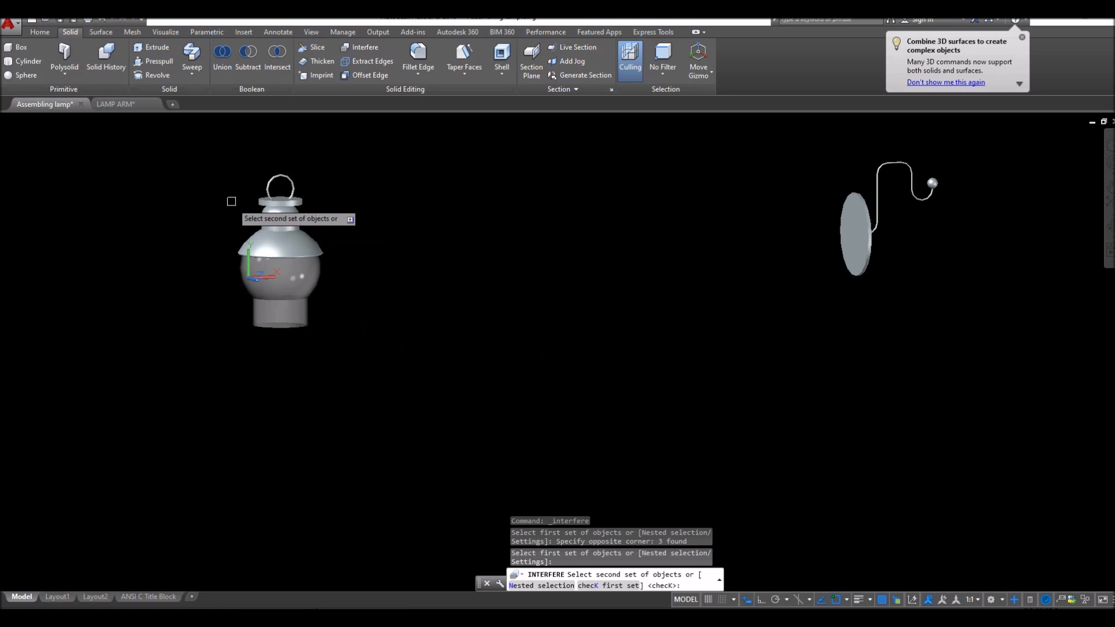
{"action": "left_click", "coordinate": [201, 151]}
{"action": "left_click", "coordinate": [386, 331]}
{"action": "right_click", "coordinate": [376, 293]}
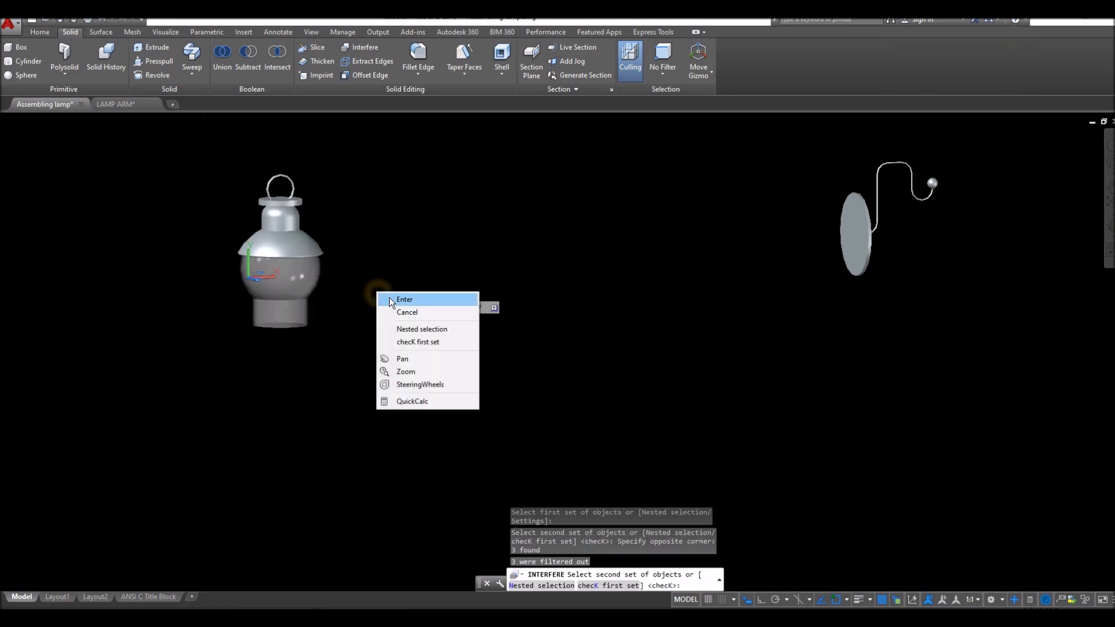
{"action": "left_click", "coordinate": [393, 299]}
{"action": "left_click", "coordinate": [583, 587]}
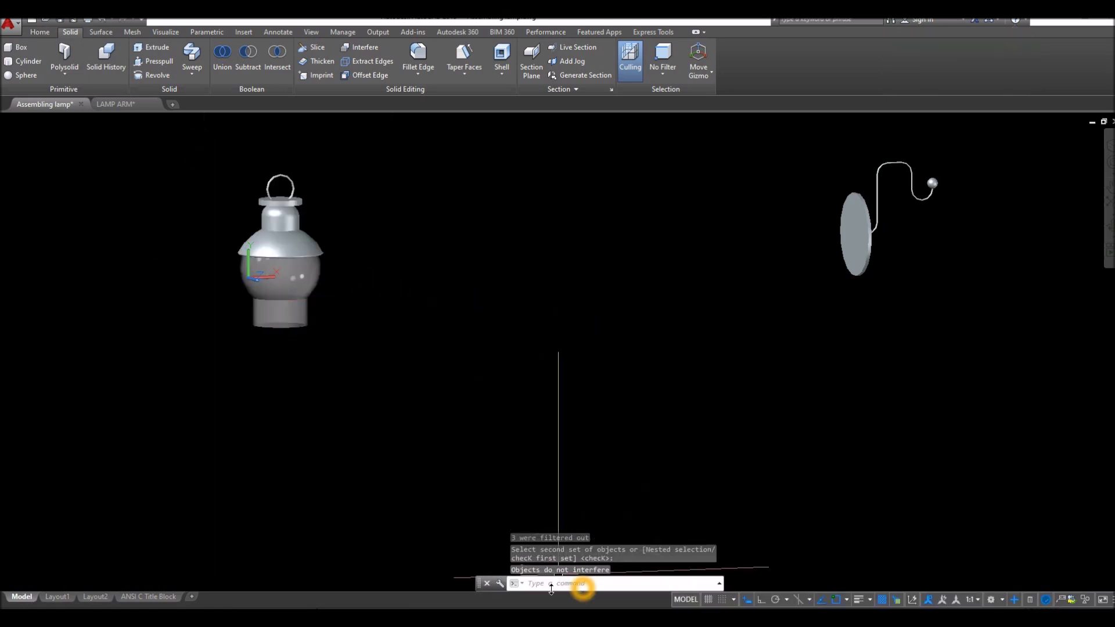
{"action": "left_click", "coordinate": [540, 581]}
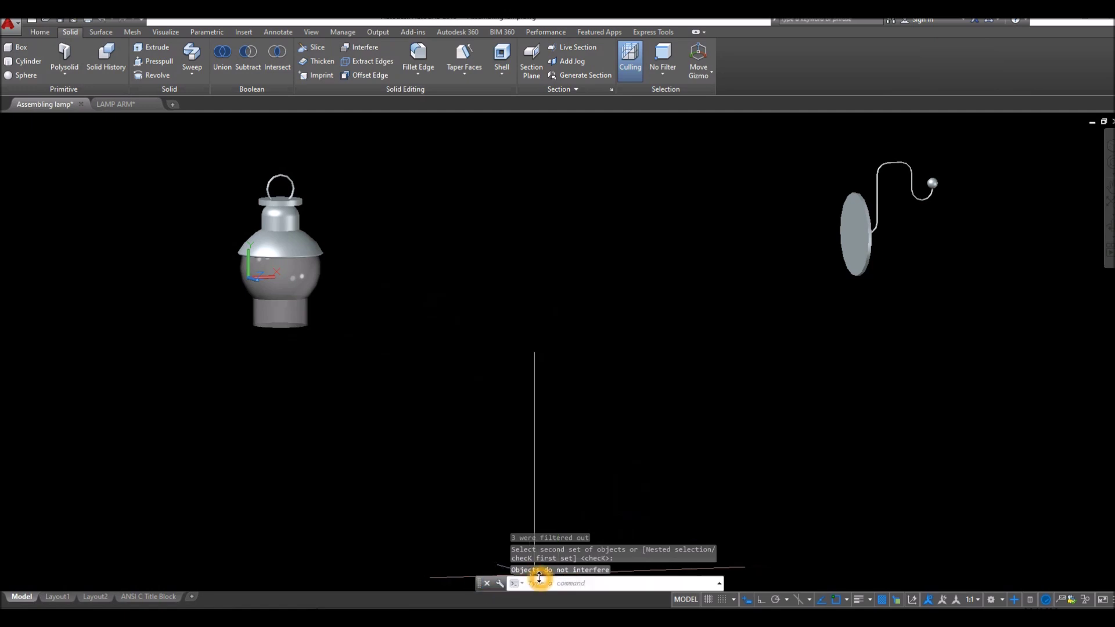
Set the model view to Front with both the lantern and the wall arm in sight
{"action": "mouse_move", "coordinate": [337, 285]}
{"action": "middle_mouse_down", "text": "shift"}
{"action": "mouse_move", "coordinate": [338, 246]}
{"action": "mouse_move", "coordinate": [352, 287]}
{"action": "middle_mouse_up", "text": "shift"}
{"action": "scroll", "coordinate": [659, 288], "scroll_direction": "down", "scroll_amount": 2}
{"action": "middle_click_drag", "start_coordinate": [660, 289], "coordinate": [534, 330]}
{"action": "scroll", "coordinate": [358, 271], "scroll_direction": "up", "scroll_amount": 2}
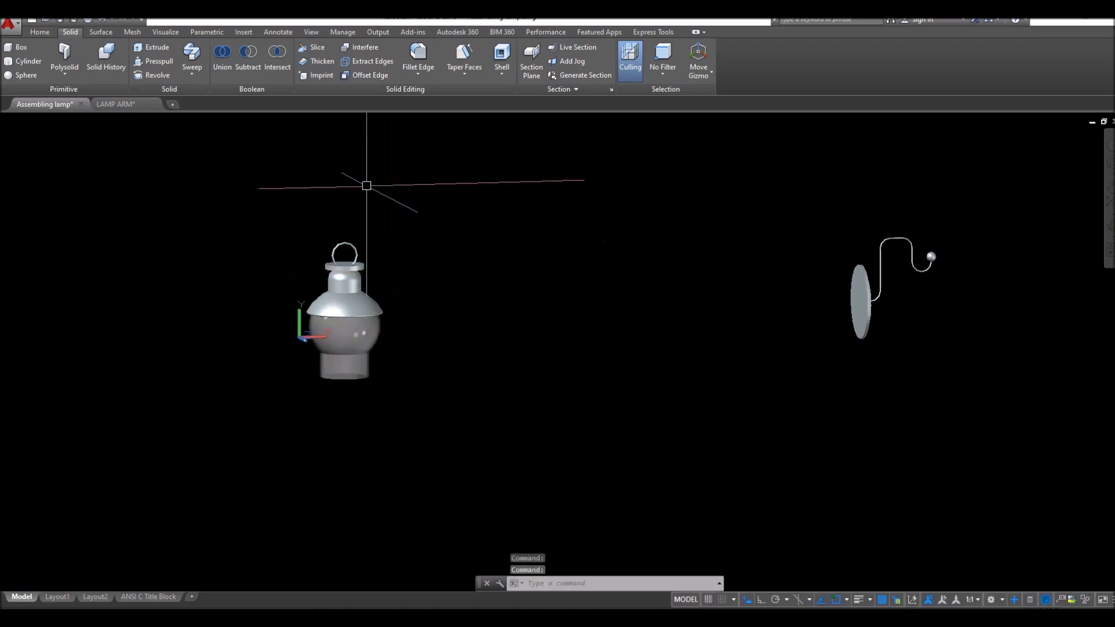
{"action": "left_click", "coordinate": [48, 123]}
{"action": "left_click", "coordinate": [65, 199]}
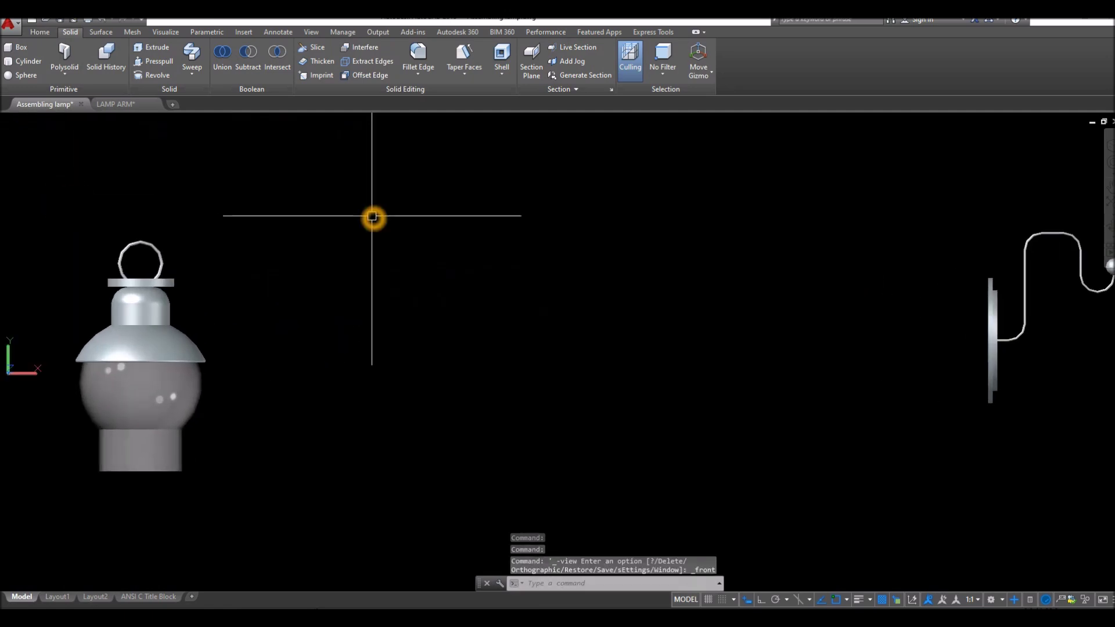
{"action": "scroll", "coordinate": [372, 216], "scroll_direction": "down", "scroll_amount": 1}
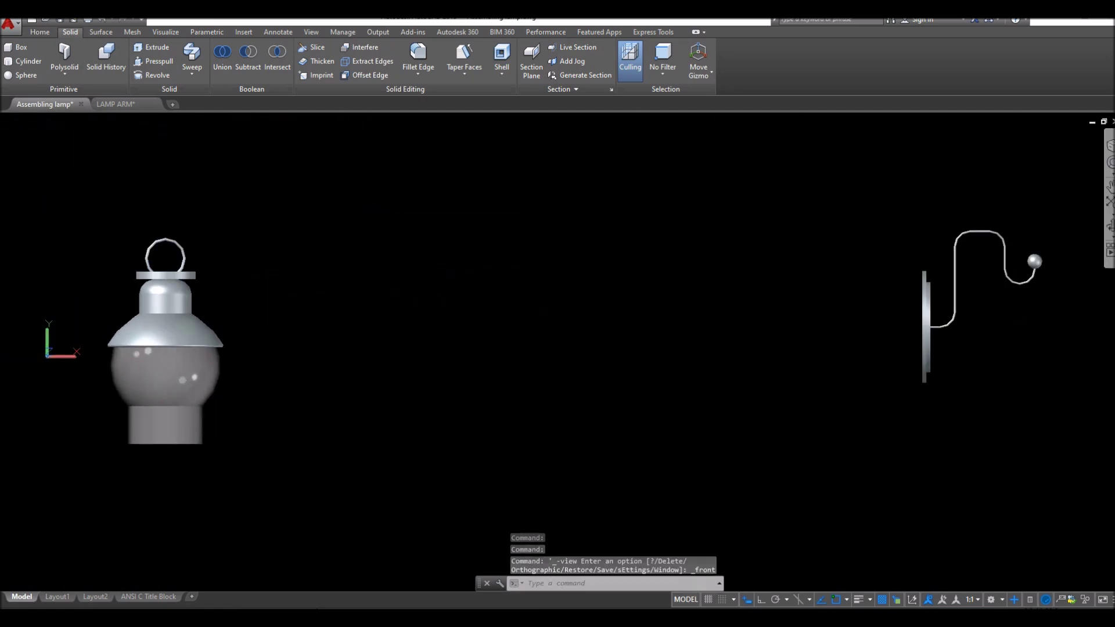
{"action": "middle_click_drag", "start_coordinate": [520, 309], "coordinate": [598, 306]}
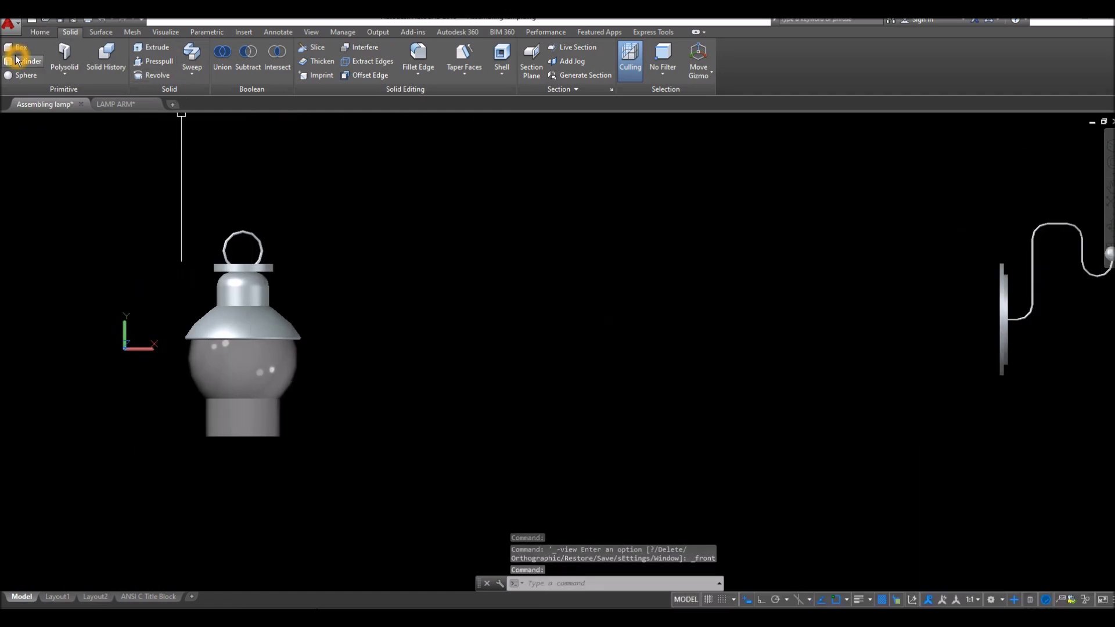
{"action": "left_click", "coordinate": [32, 34]}
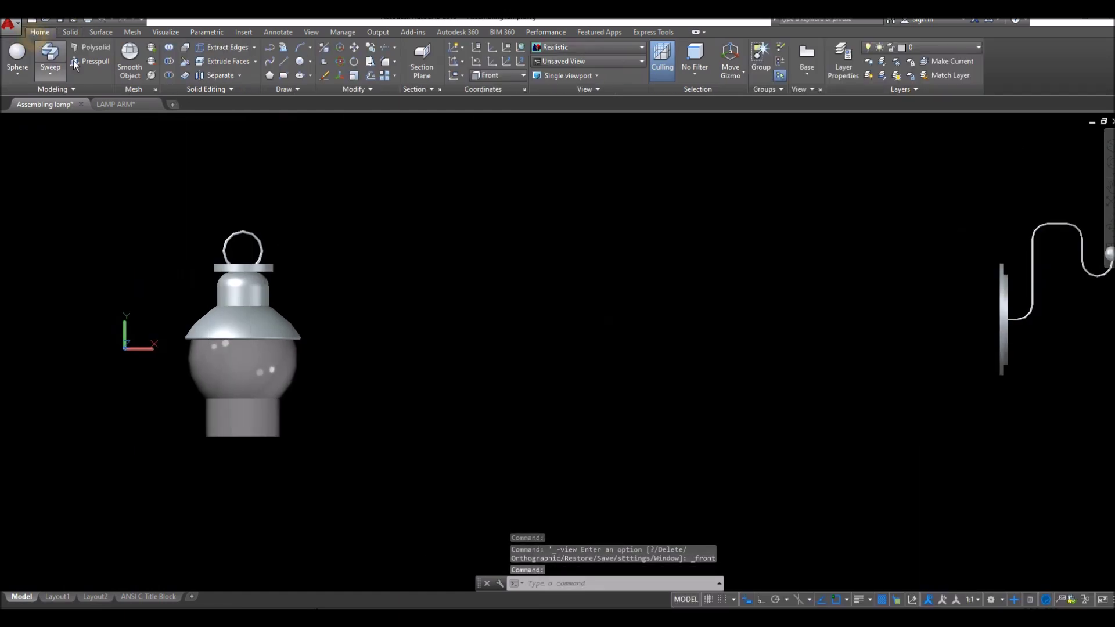
{"action": "left_click", "coordinate": [341, 68]}
{"action": "left_click", "coordinate": [175, 199]}
{"action": "left_click", "coordinate": [358, 522]}
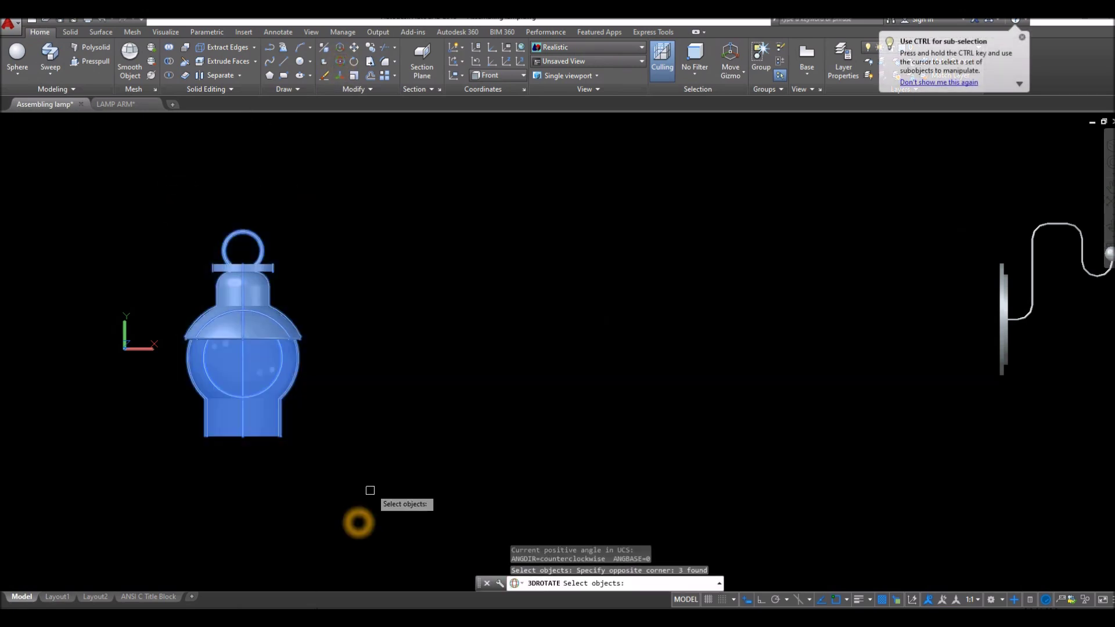
{"action": "right_click", "coordinate": [369, 355]}
{"action": "middle_click_drag", "start_coordinate": [244, 249], "coordinate": [343, 308], "text": "shift"}
{"action": "middle_click_drag", "start_coordinate": [291, 284], "coordinate": [413, 385]}
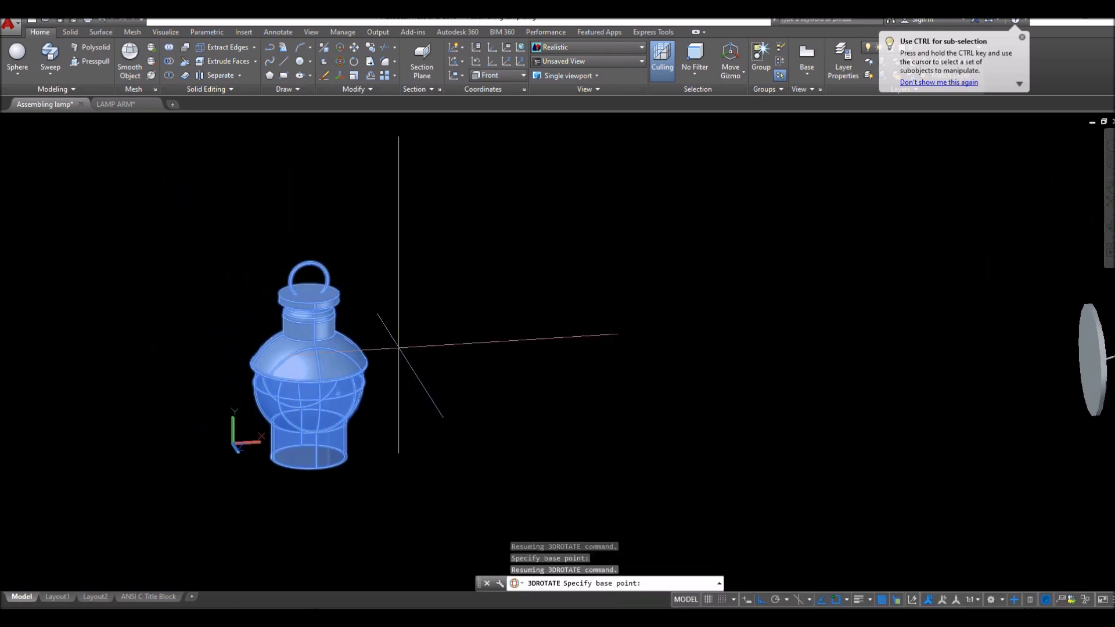
{"action": "left_click", "coordinate": [312, 281]}
{"action": "left_click", "coordinate": [309, 273]}
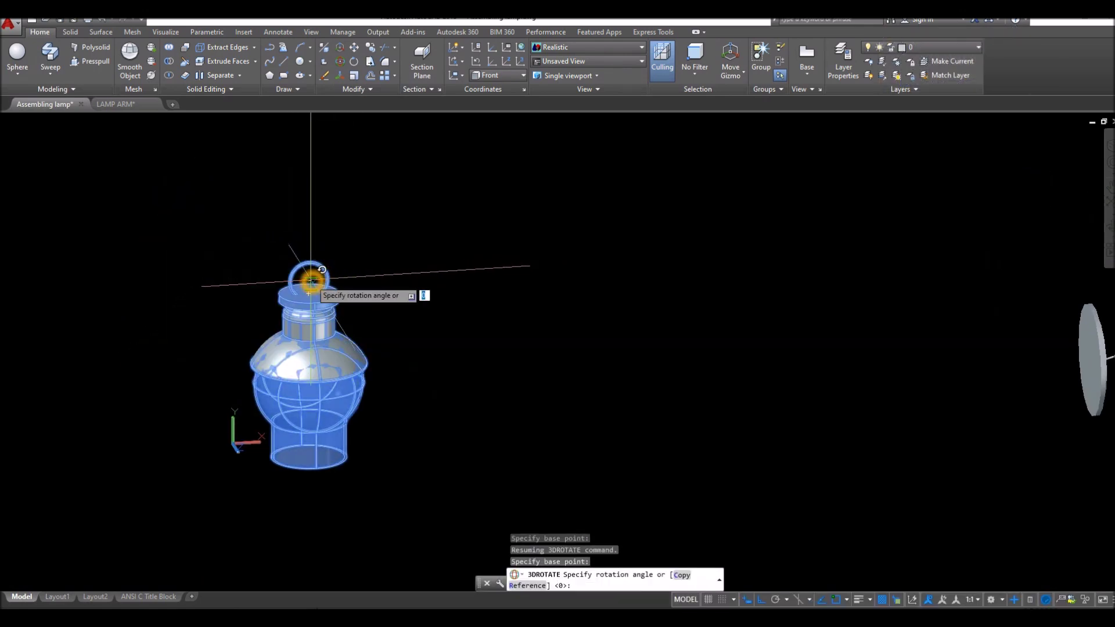
Rotate the whole lantern 90 degrees about its vertical axis with 3D Rotate, turning its hanging ring sideways
{"action": "left_click", "coordinate": [329, 75]}
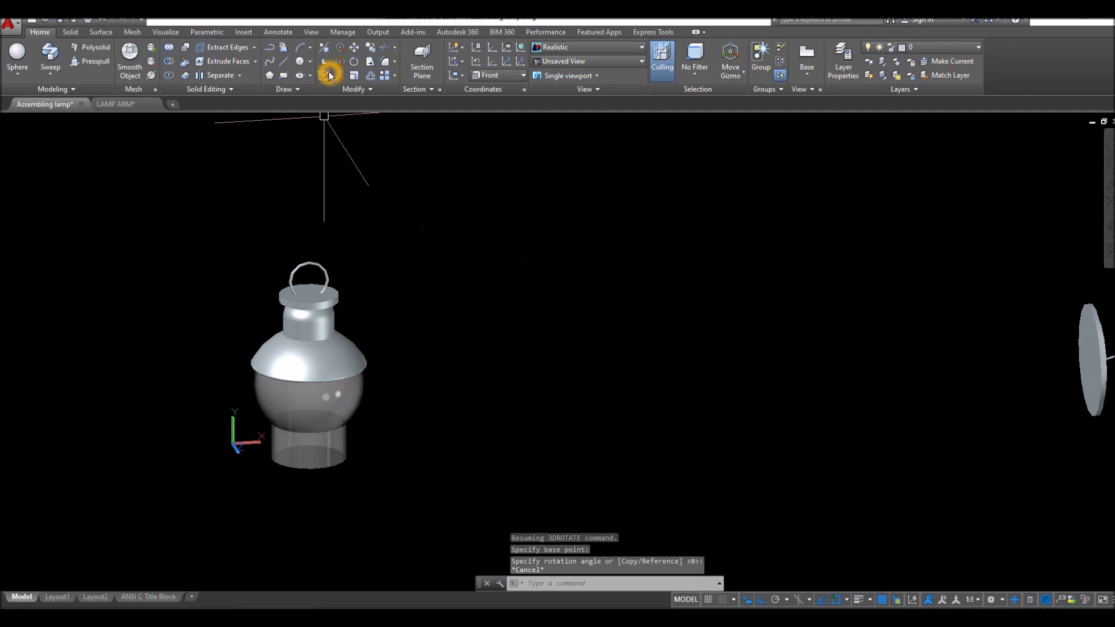
{"action": "left_click", "coordinate": [244, 239]}
{"action": "left_click", "coordinate": [405, 528]}
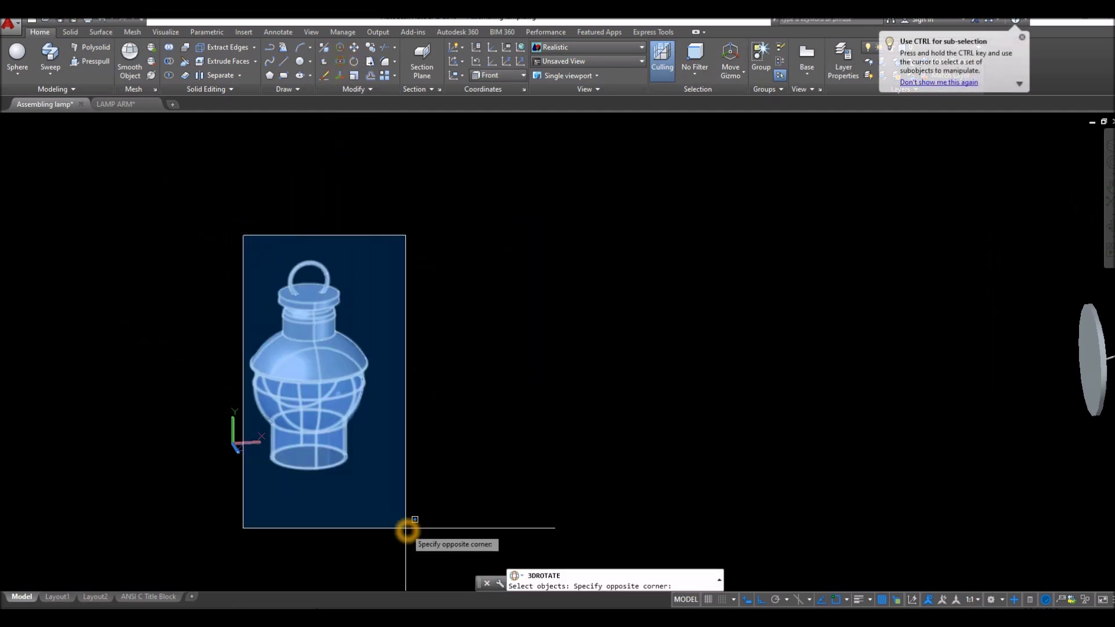
{"action": "key", "text": "Return"}
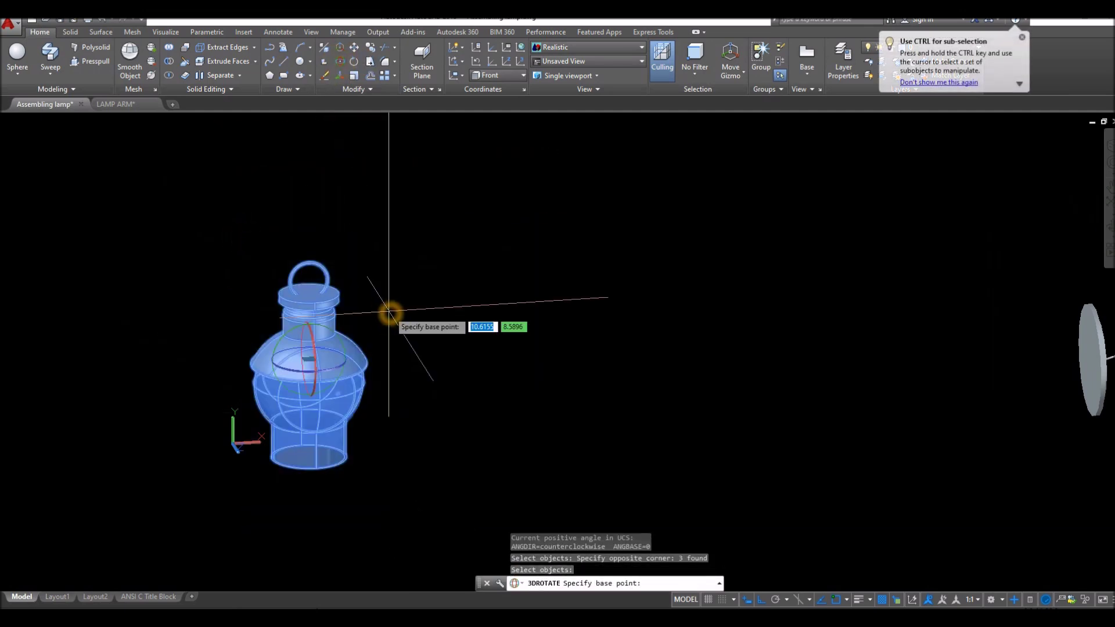
{"action": "left_click", "coordinate": [329, 374]}
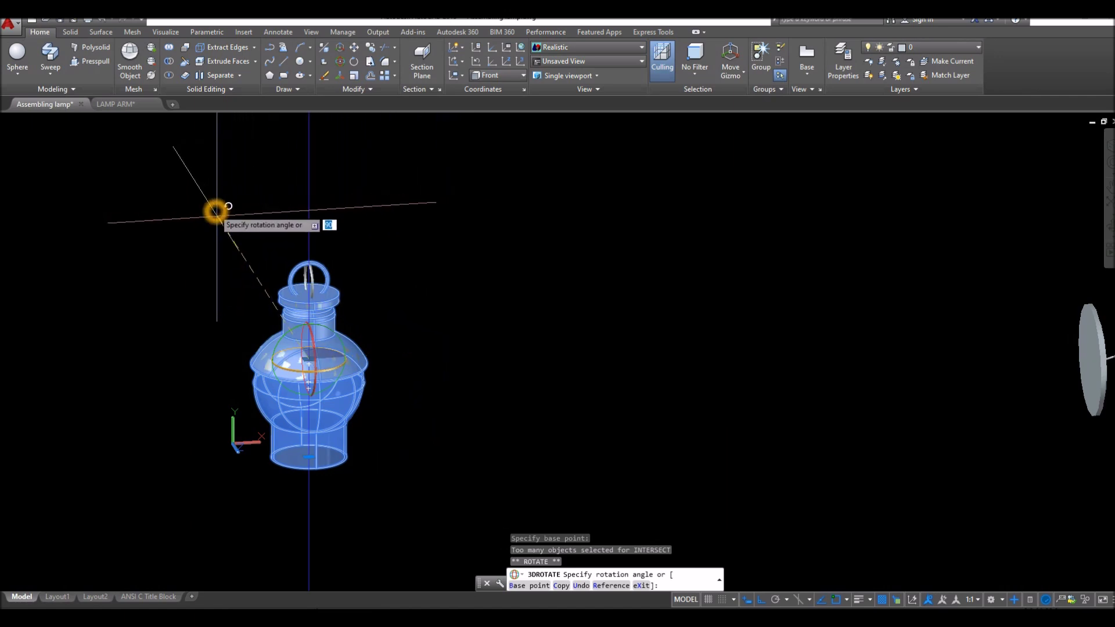
{"action": "key", "text": "Return"}
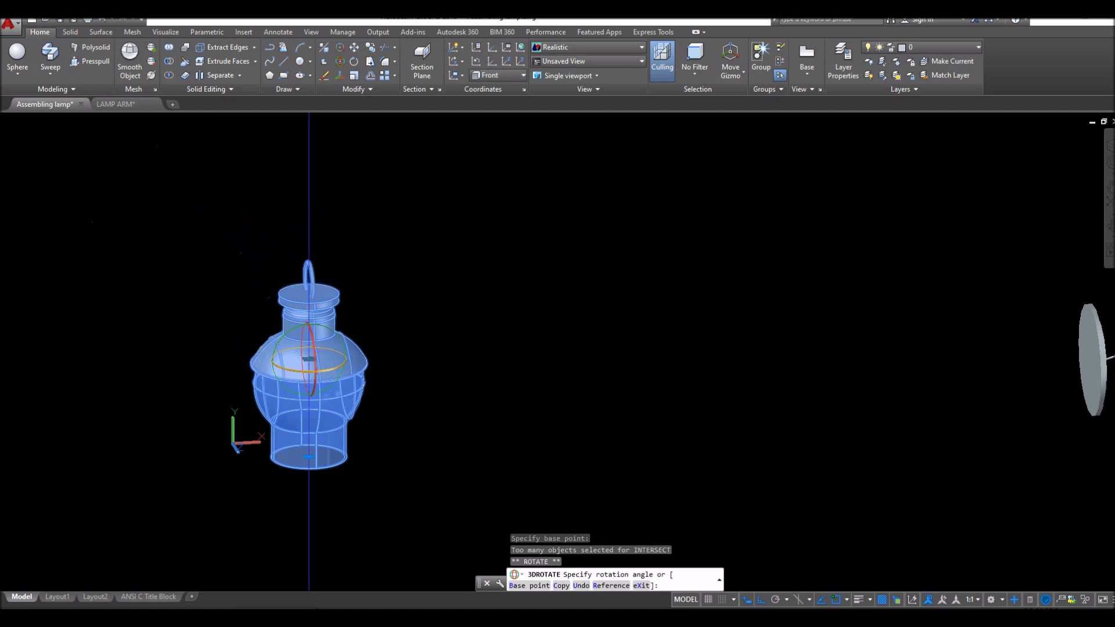
{"action": "left_click", "coordinate": [375, 218]}
{"action": "key", "text": "F1"}
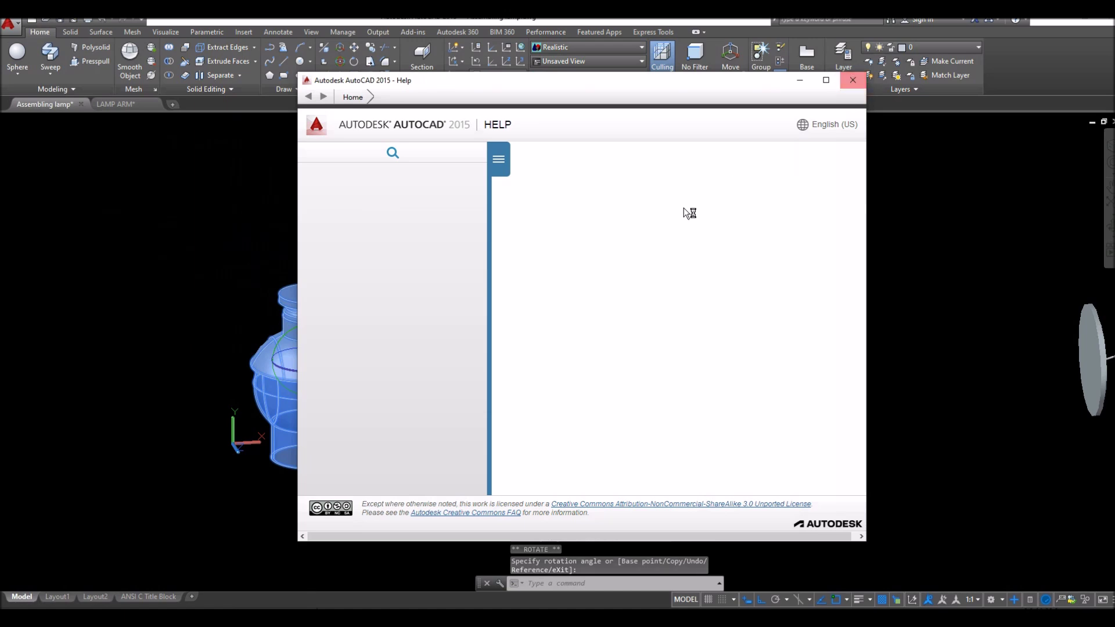
{"action": "left_click", "coordinate": [858, 78]}
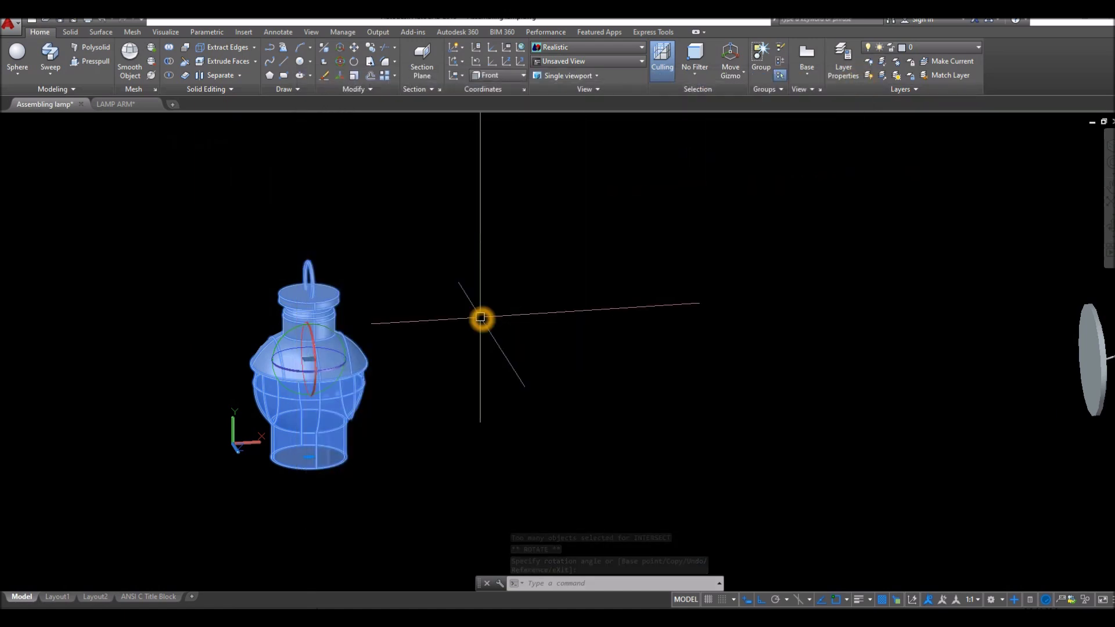
{"action": "key", "text": "Escape"}
Move the whole lantern from the centre of its hanging ring to the curved hook at the end of the wall arm
{"action": "scroll", "coordinate": [460, 353], "scroll_direction": "down", "scroll_amount": 2}
{"action": "middle_click_drag", "start_coordinate": [460, 353], "coordinate": [408, 354]}
{"action": "left_click", "coordinate": [381, 453]}
{"action": "left_click", "coordinate": [218, 249]}
{"action": "right_click", "coordinate": [375, 214]}
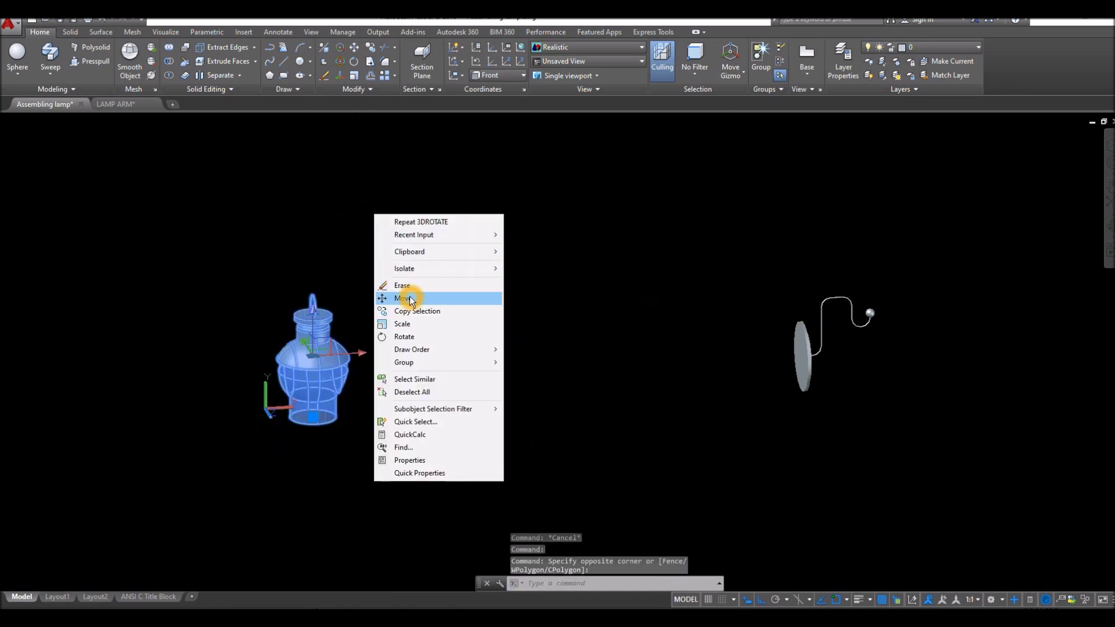
{"action": "left_click", "coordinate": [409, 298]}
{"action": "middle_click_drag", "start_coordinate": [410, 296], "coordinate": [329, 292], "text": "shift"}
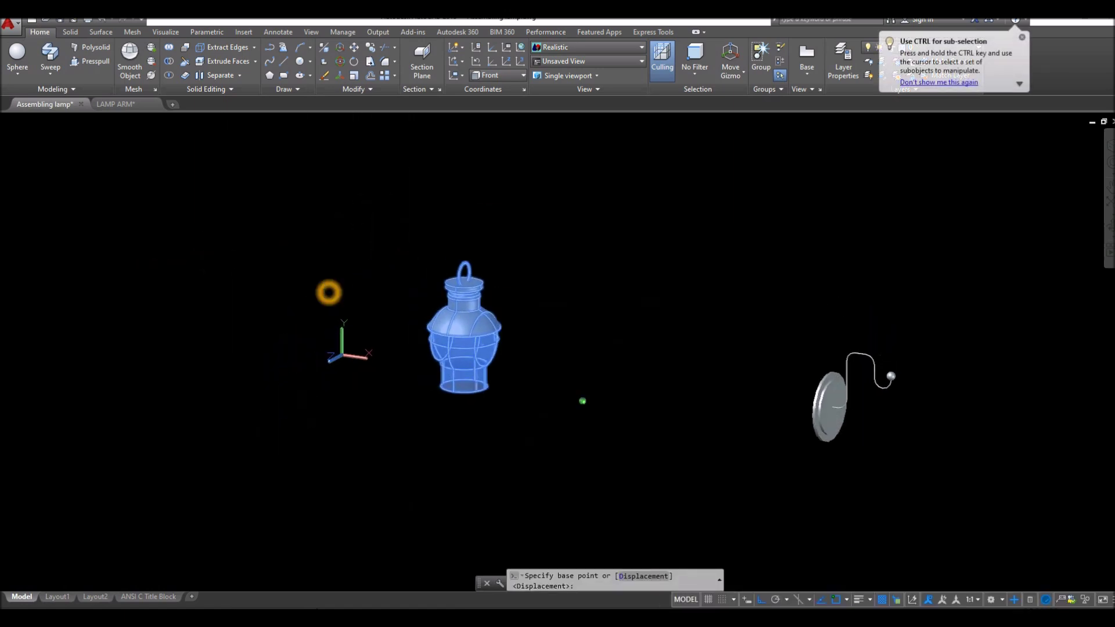
{"action": "scroll", "coordinate": [483, 264], "scroll_direction": "up", "scroll_amount": 5}
{"action": "scroll", "coordinate": [479, 278], "scroll_direction": "down", "scroll_amount": 2}
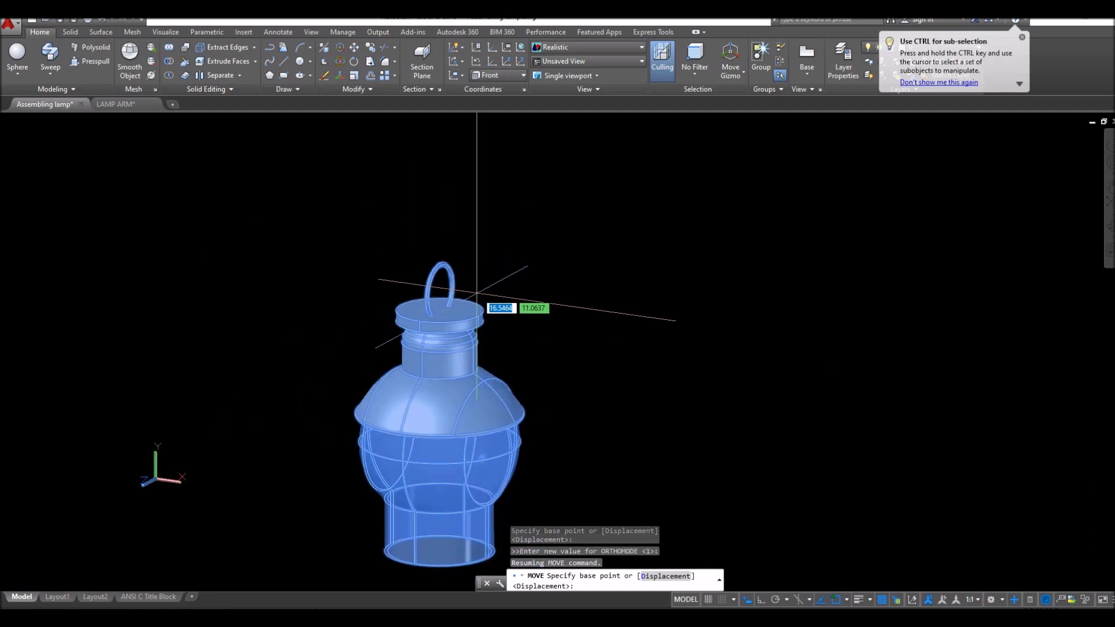
{"action": "left_click", "coordinate": [439, 297]}
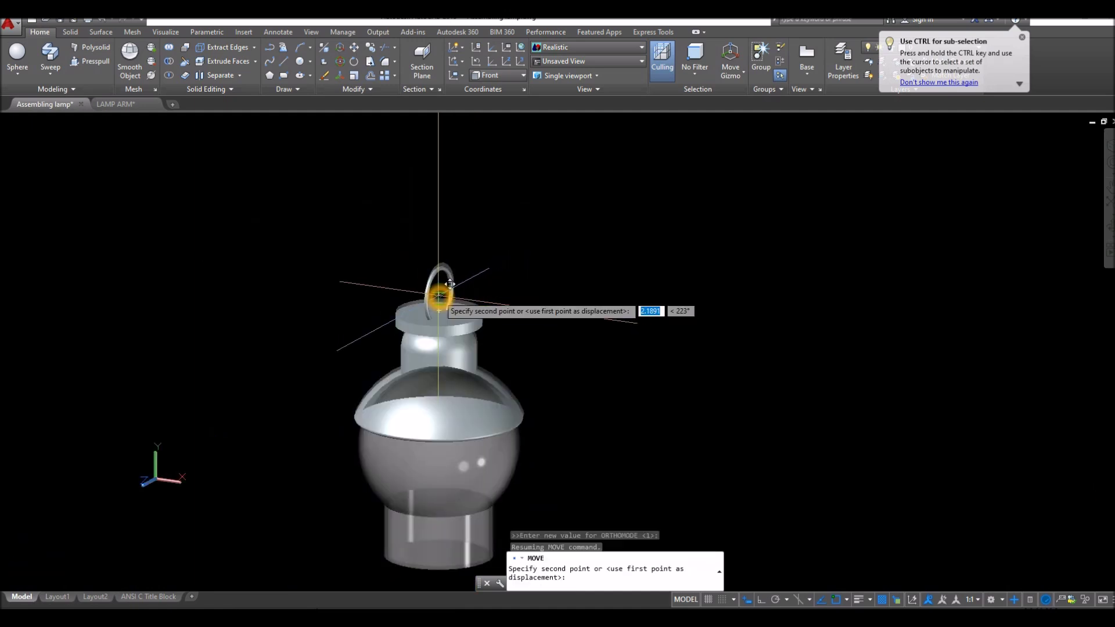
{"action": "scroll", "coordinate": [534, 300], "scroll_direction": "down", "scroll_amount": 4}
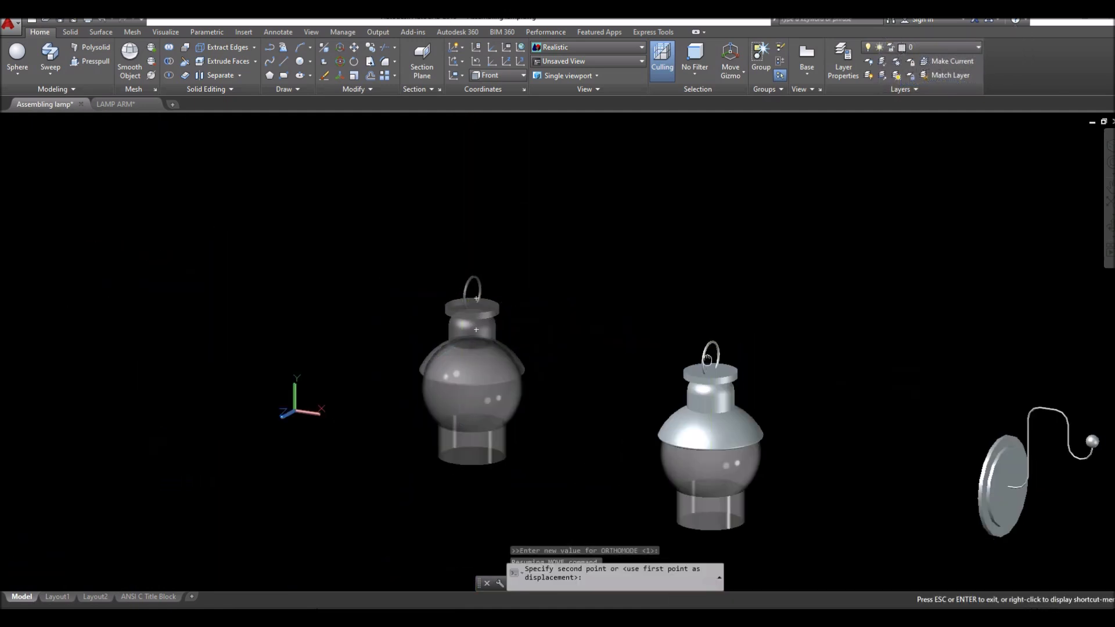
{"action": "middle_click_drag", "start_coordinate": [711, 348], "coordinate": [276, 259]}
{"action": "scroll", "coordinate": [676, 363], "scroll_direction": "up", "scroll_amount": 3}
{"action": "scroll", "coordinate": [684, 357], "scroll_direction": "up", "scroll_amount": 4}
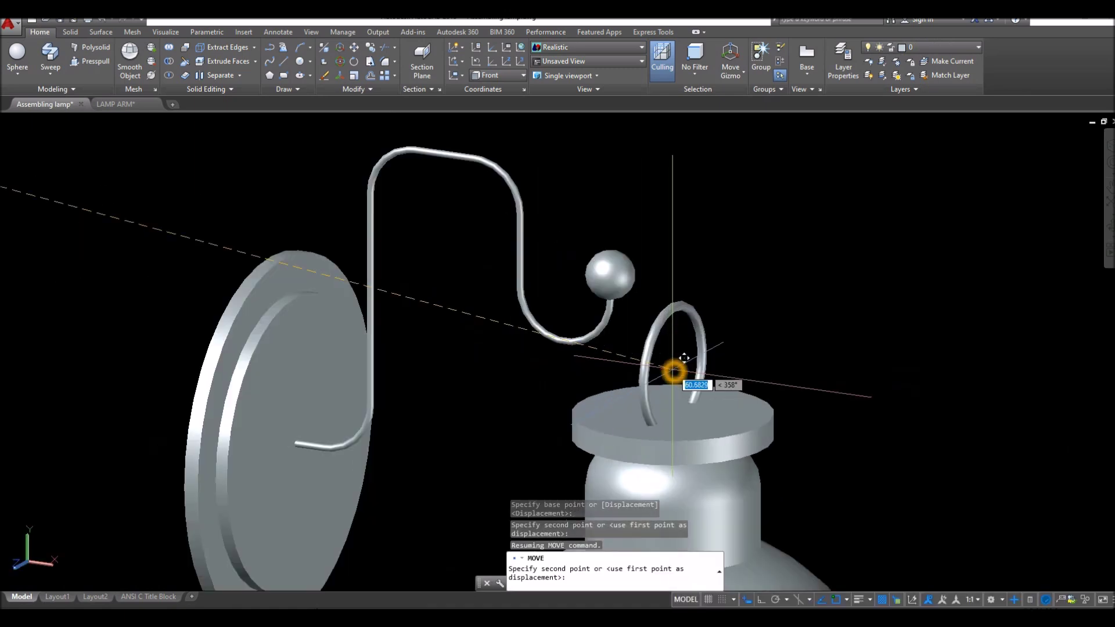
{"action": "mouse_move", "coordinate": [702, 294]}
{"action": "middle_mouse_down", "text": "shift"}
{"action": "mouse_move", "coordinate": [656, 295]}
{"action": "mouse_move", "coordinate": [715, 294]}
{"action": "mouse_move", "coordinate": [705, 298]}
{"action": "middle_mouse_up", "text": "shift"}
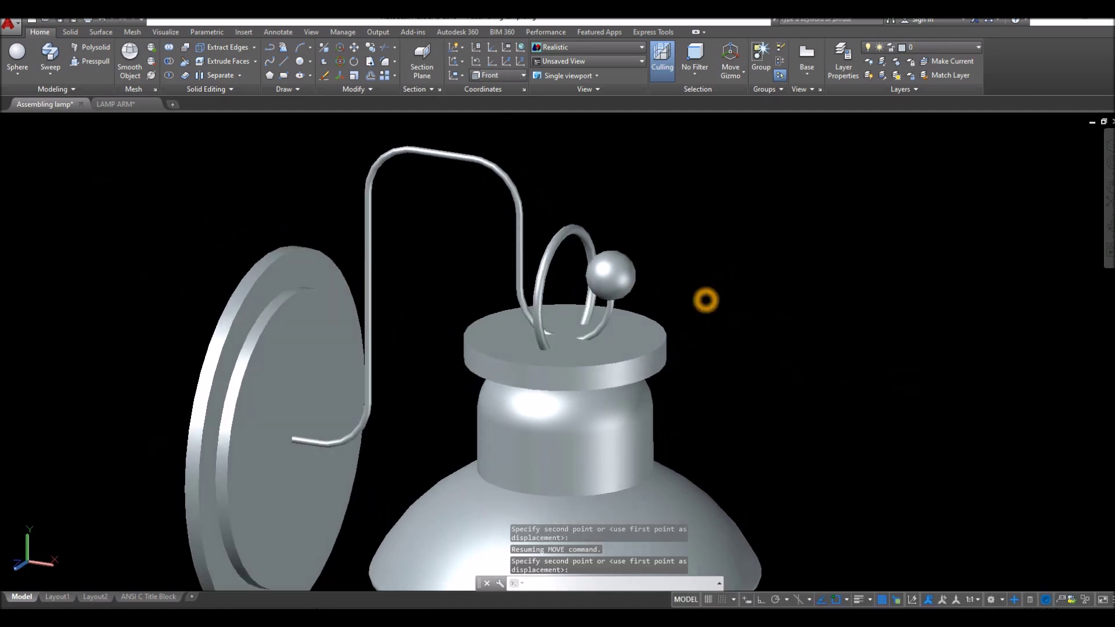
{"action": "key", "text": "Escape"}
Move the wall arm so that its hook passes through the lantern's hanging ring
{"action": "right_click", "coordinate": [714, 253]}
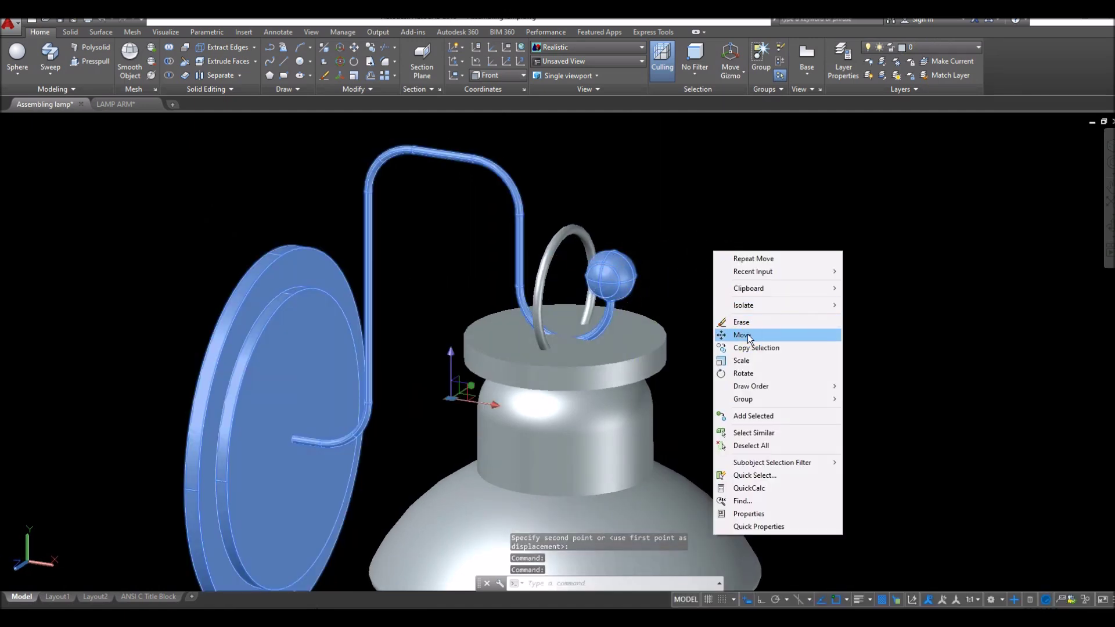
{"action": "left_click", "coordinate": [742, 334]}
{"action": "left_click", "coordinate": [754, 344]}
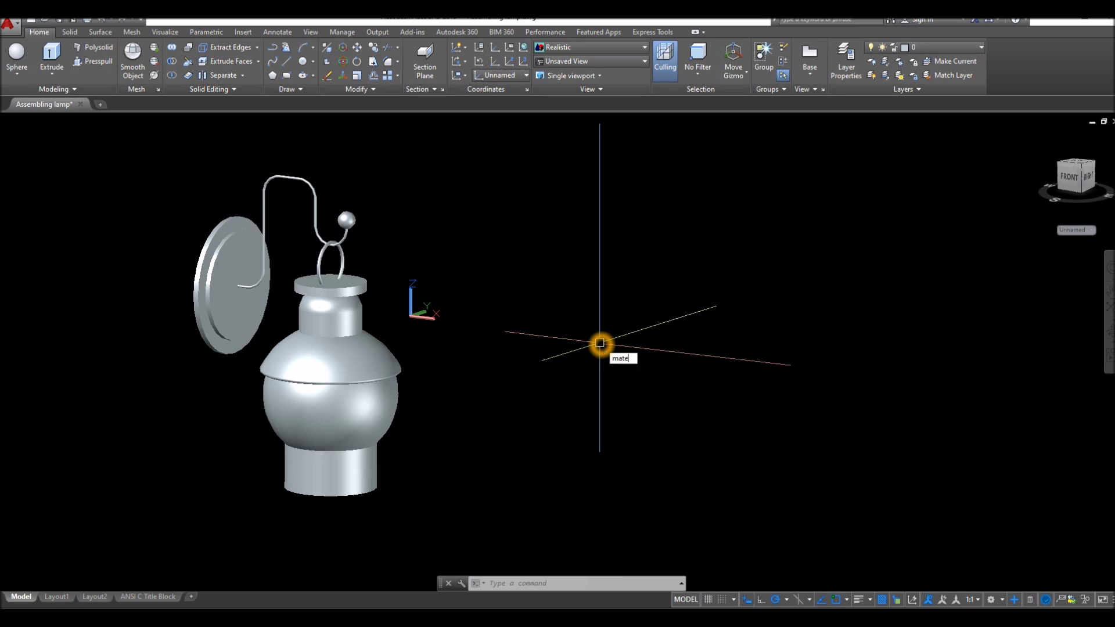
Open the Materials Browser and add Satin - Goldenrod from the Autodesk Library's Metallic Paint category to the document materials
{"action": "key", "text": "Return"}
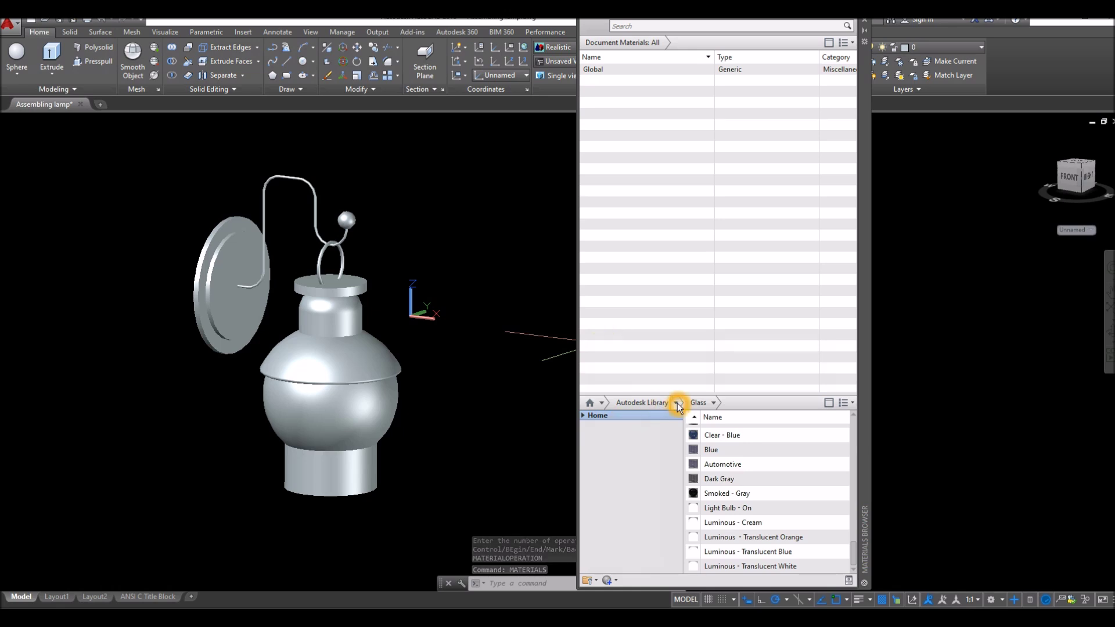
{"action": "left_click", "coordinate": [677, 403]}
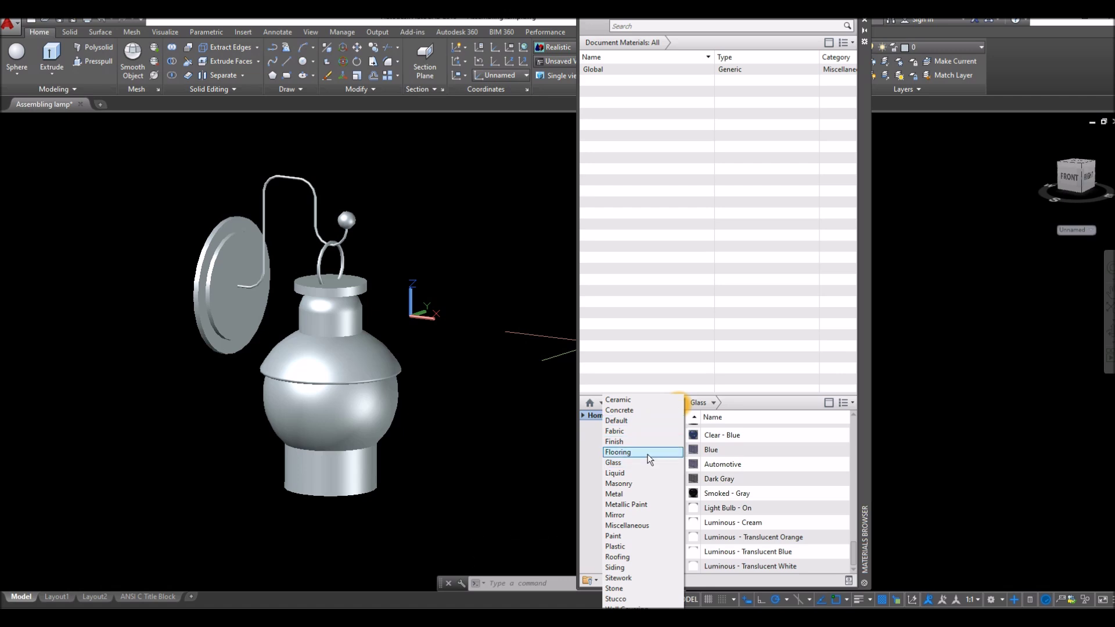
{"action": "left_click", "coordinate": [636, 505]}
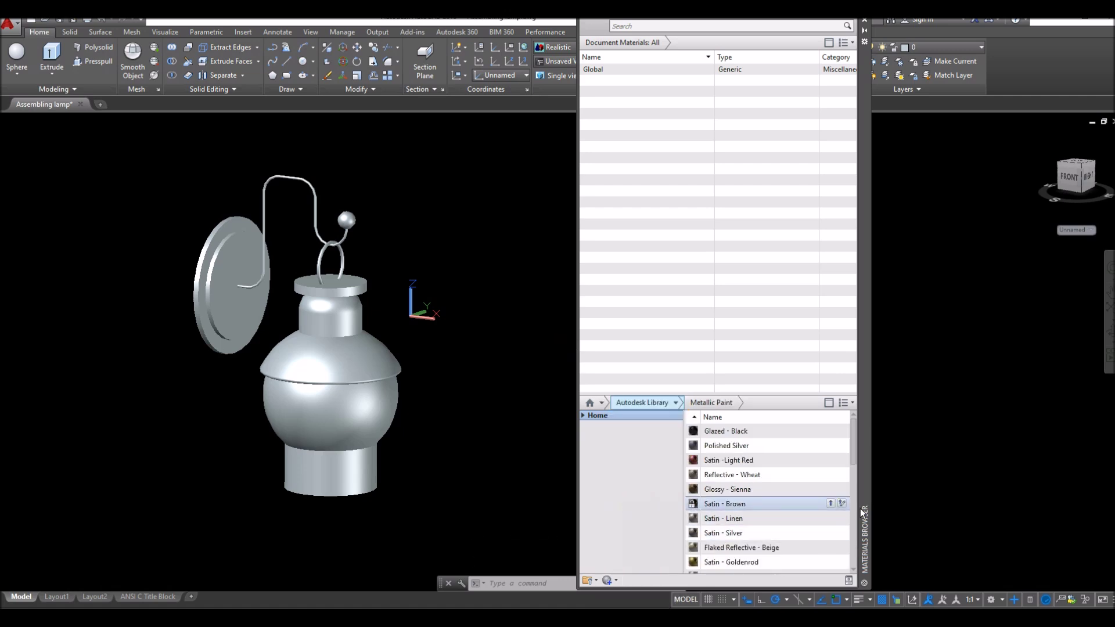
{"action": "left_click", "coordinate": [758, 571]}
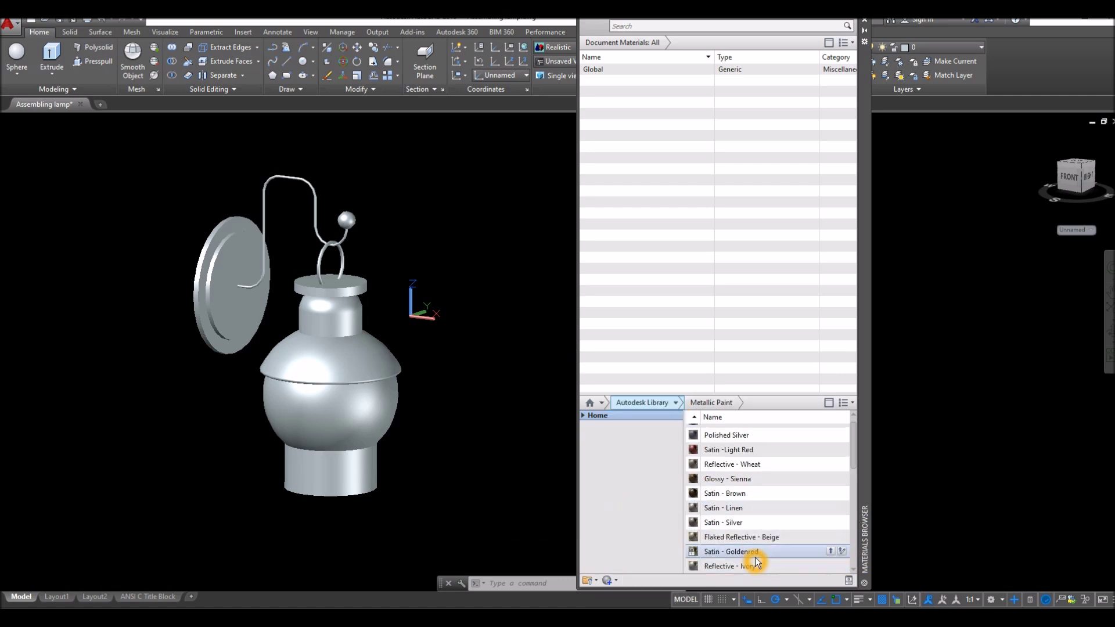
{"action": "left_click", "coordinate": [831, 551]}
Add the Rippled - White and Luminous - Translucent White materials from the library's Glass category to the document
{"action": "left_click", "coordinate": [674, 405]}
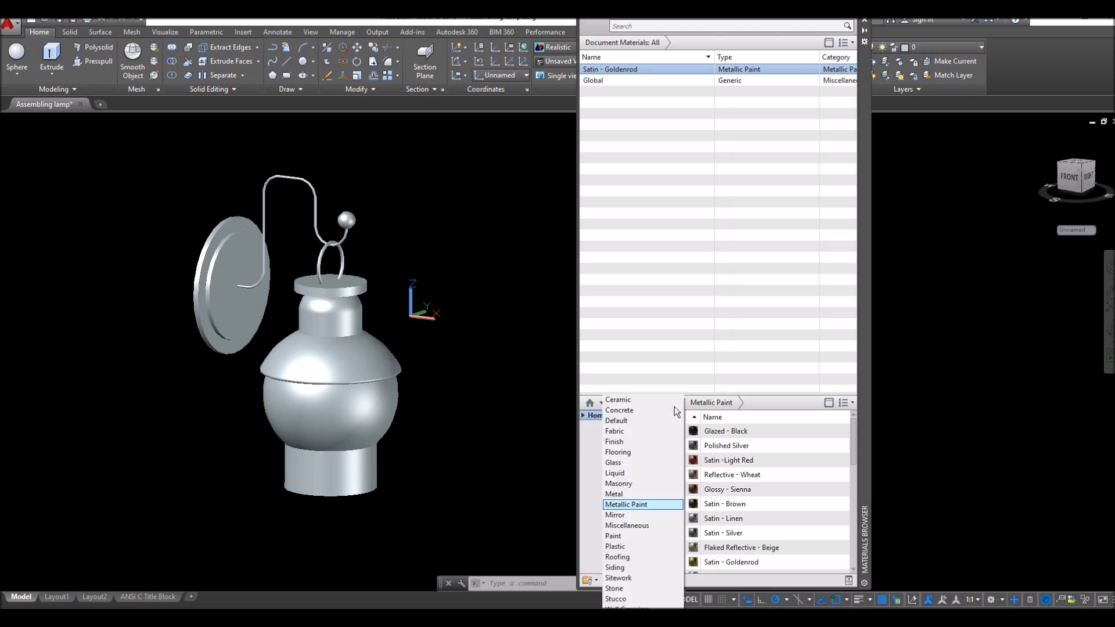
{"action": "left_click", "coordinate": [624, 464]}
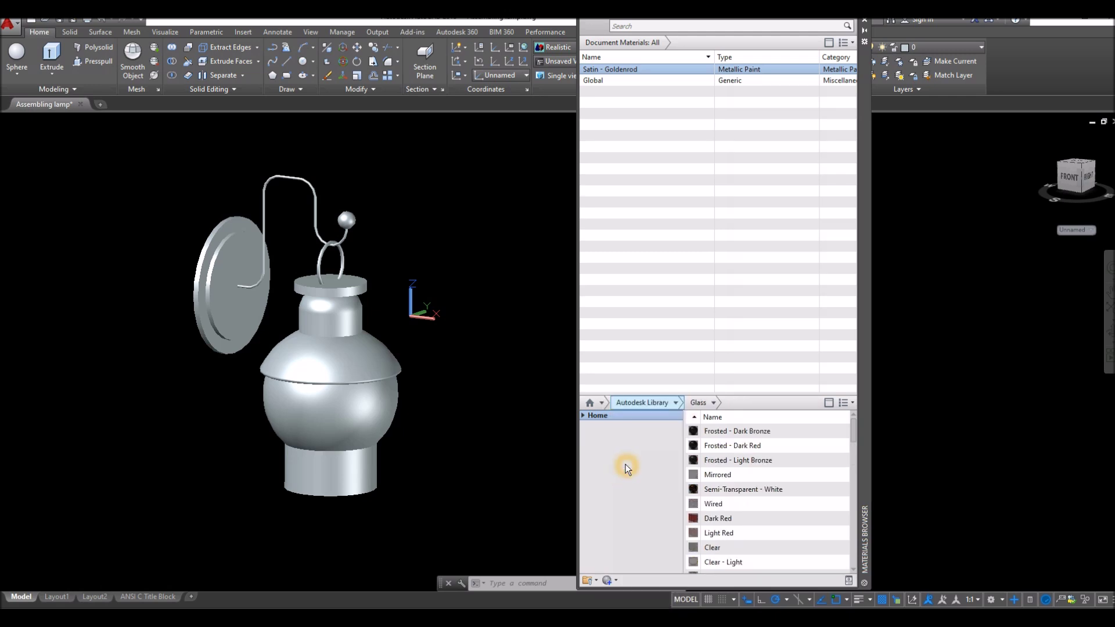
{"action": "left_click_drag", "start_coordinate": [852, 434], "coordinate": [855, 451]}
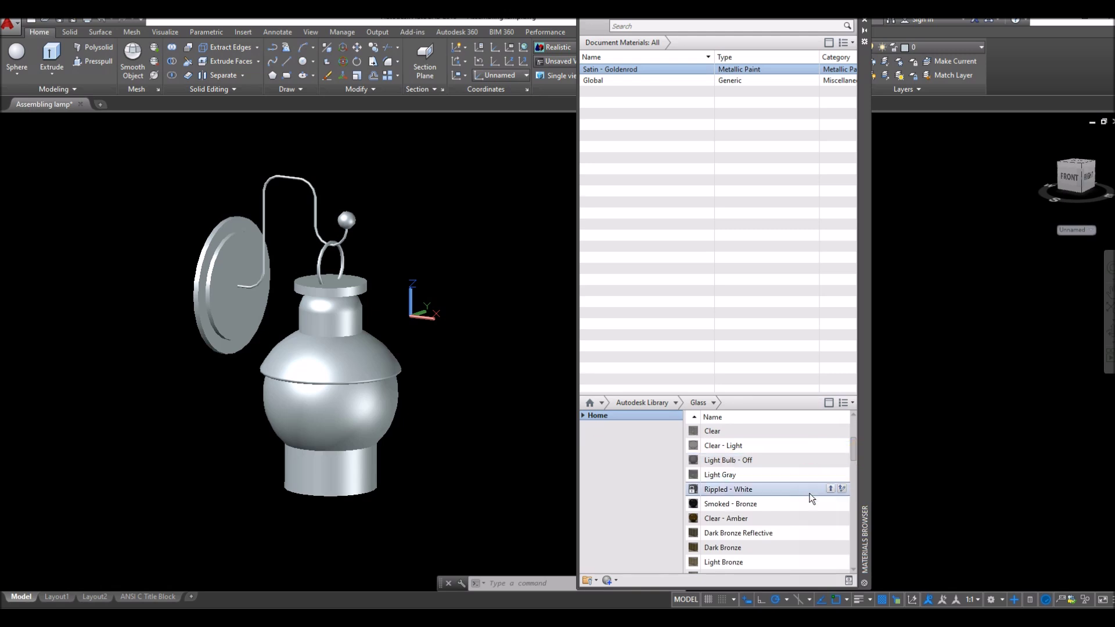
{"action": "left_click", "coordinate": [830, 490]}
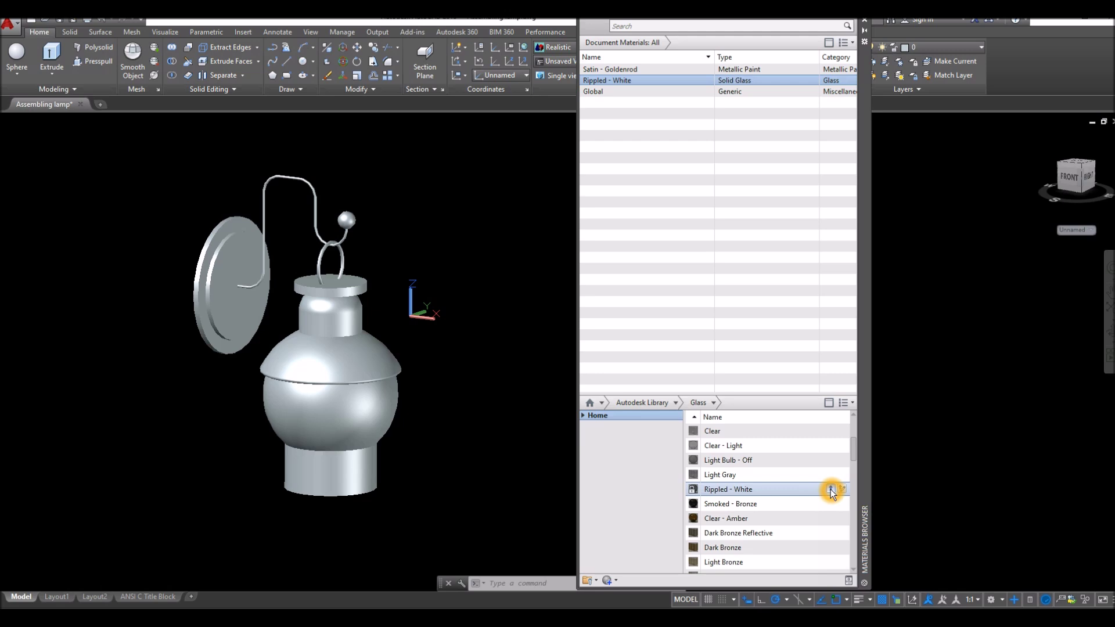
{"action": "left_click_drag", "start_coordinate": [853, 454], "coordinate": [841, 566]}
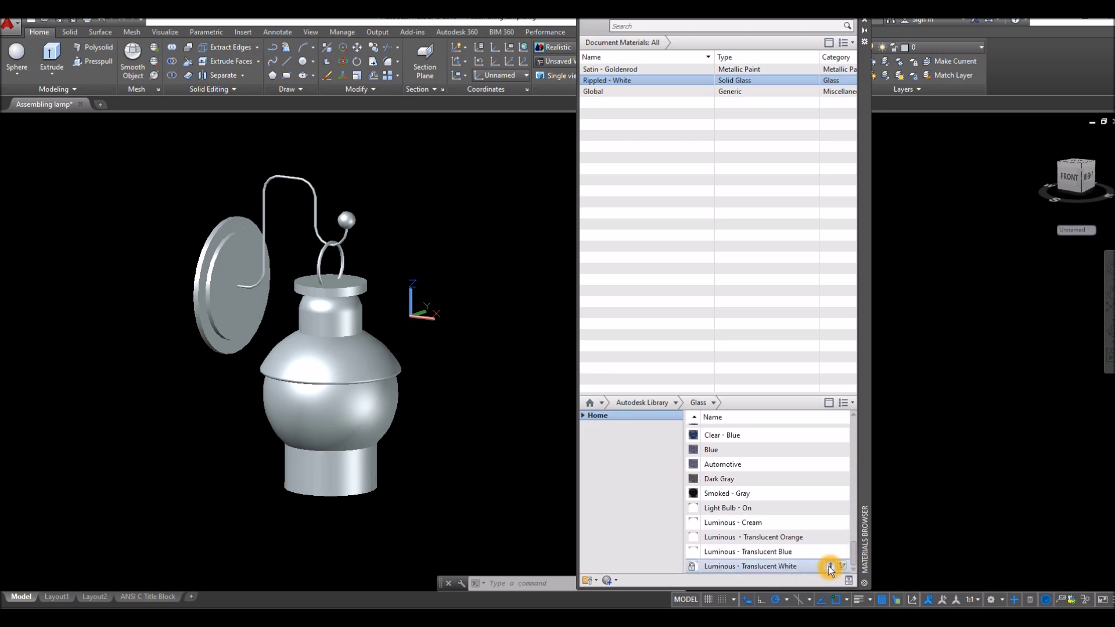
{"action": "left_click", "coordinate": [832, 566]}
Apply Satin - Goldenrod to the wall arm, cap and lampshade, and Luminous - Translucent White to the glass globe
{"action": "left_click", "coordinate": [421, 482]}
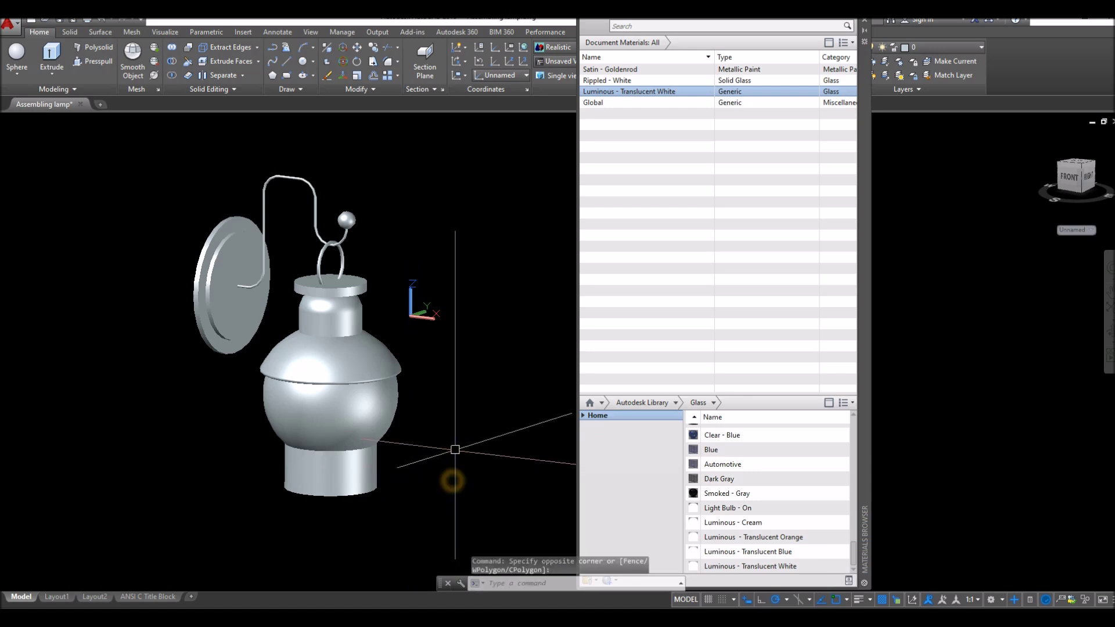
{"action": "left_click", "coordinate": [484, 256]}
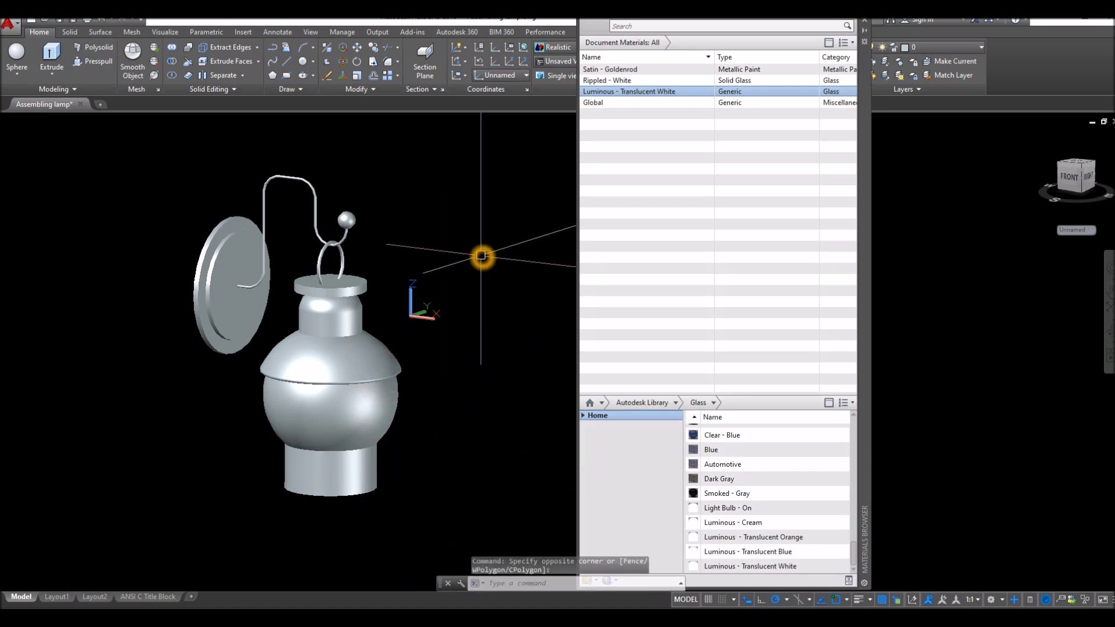
{"action": "left_click", "coordinate": [317, 233]}
{"action": "left_click", "coordinate": [324, 302]}
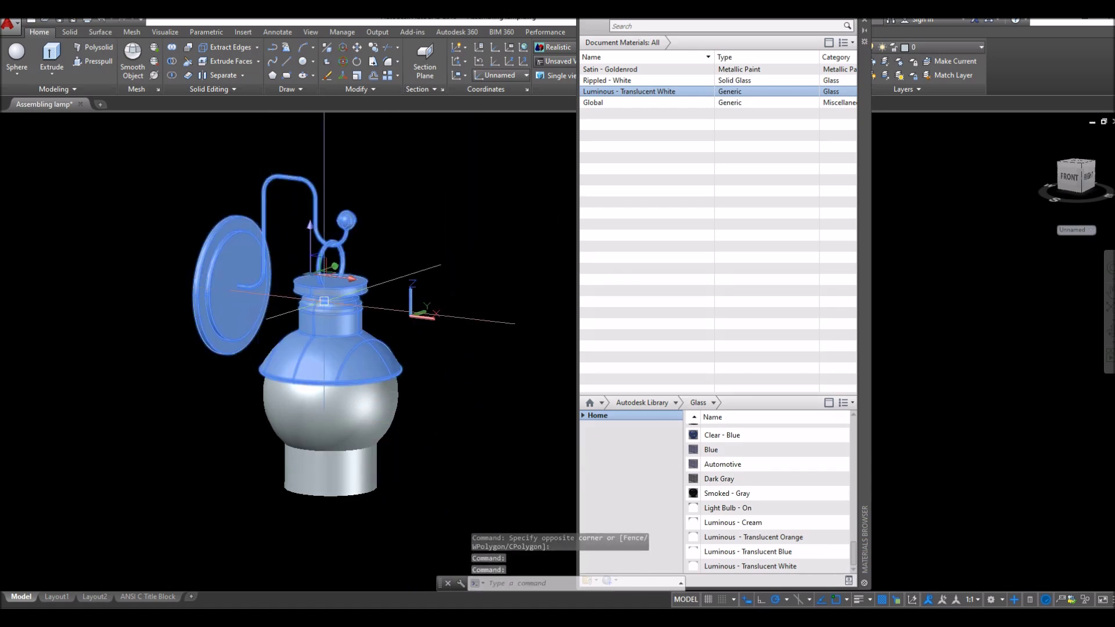
{"action": "left_click", "coordinate": [649, 72]}
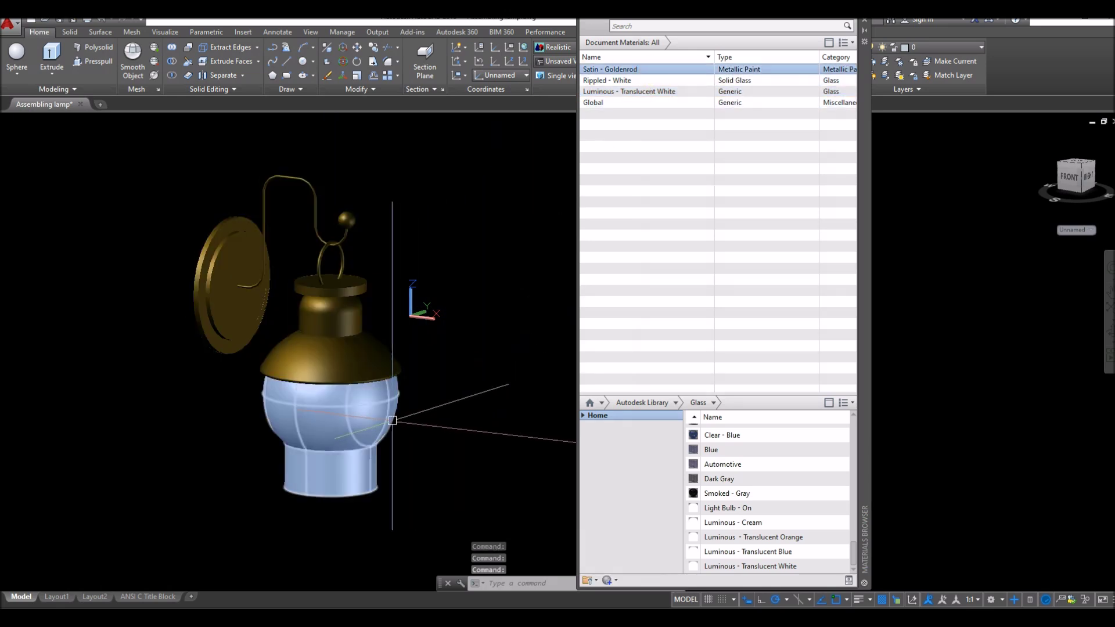
{"action": "left_click", "coordinate": [389, 414]}
{"action": "left_click", "coordinate": [638, 93]}
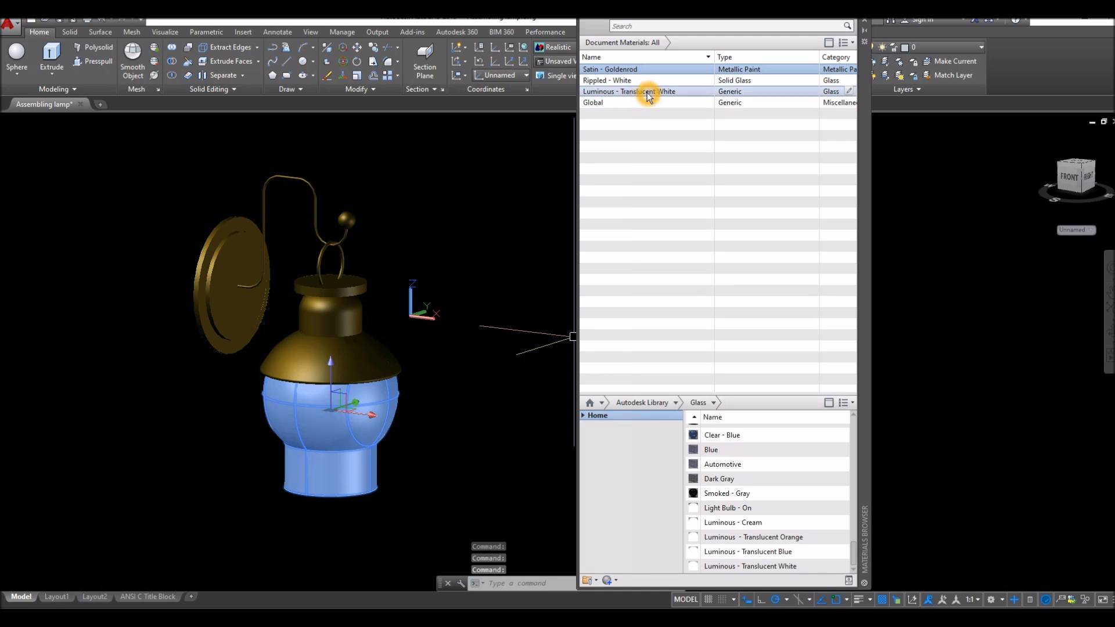
Apply Luminous - Translucent White to the lantern's glass globe, and replace it with Rippled - White
{"action": "left_click", "coordinate": [651, 97]}
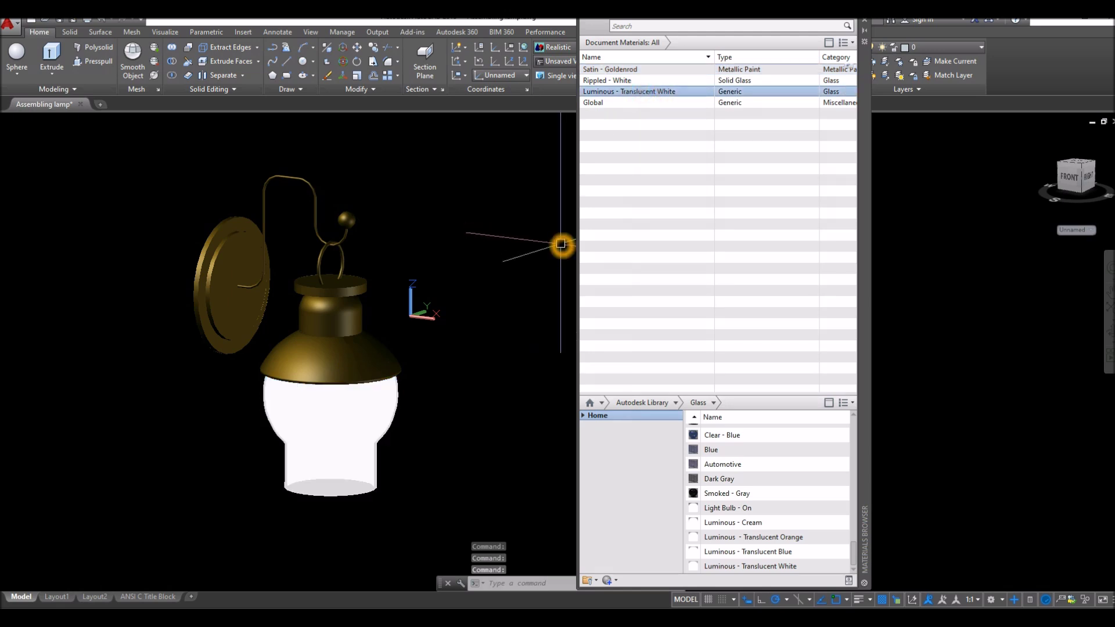
{"action": "left_click", "coordinate": [383, 433]}
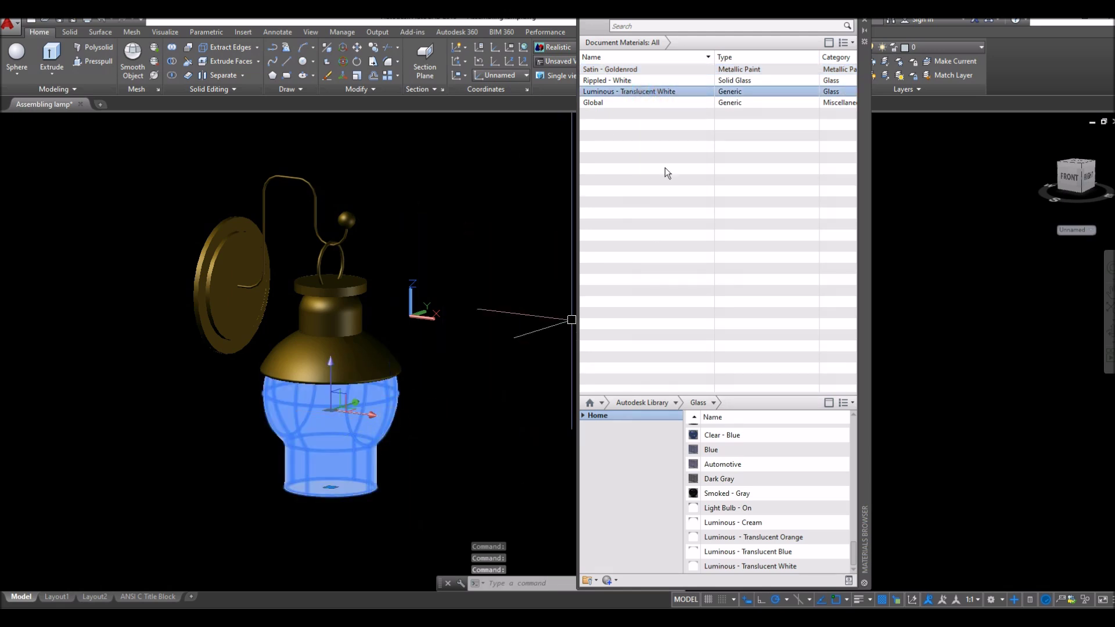
{"action": "left_click", "coordinate": [610, 80]}
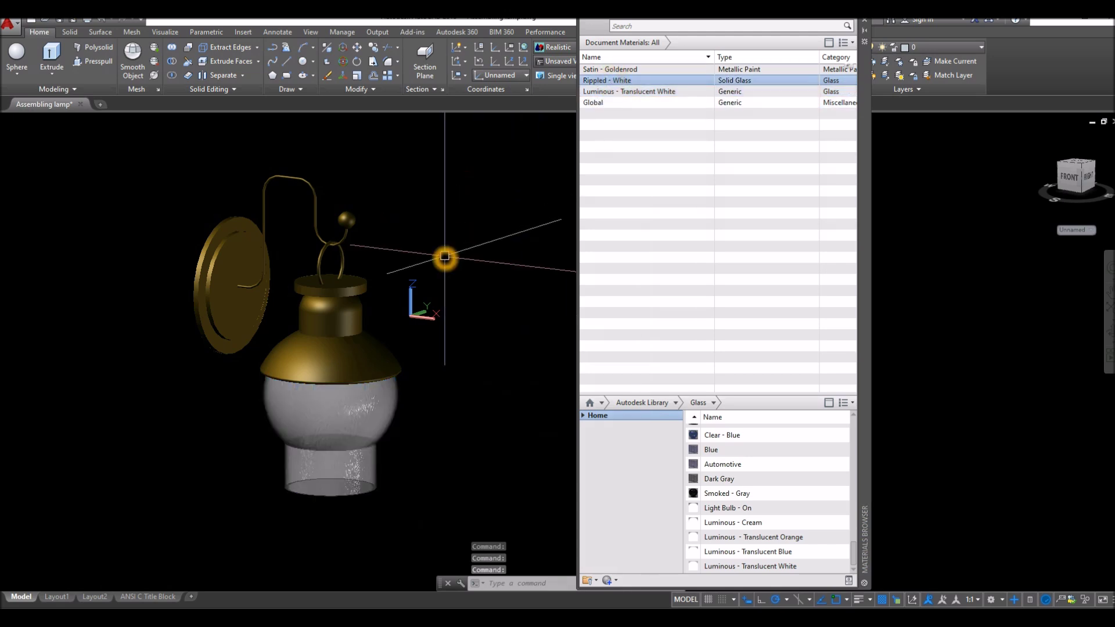
Create a solid cylinder with a 0.25 radius and 0.5 height in the empty space beside the lamp
{"action": "middle_click_drag", "start_coordinate": [438, 251], "coordinate": [285, 242], "text": "shift"}
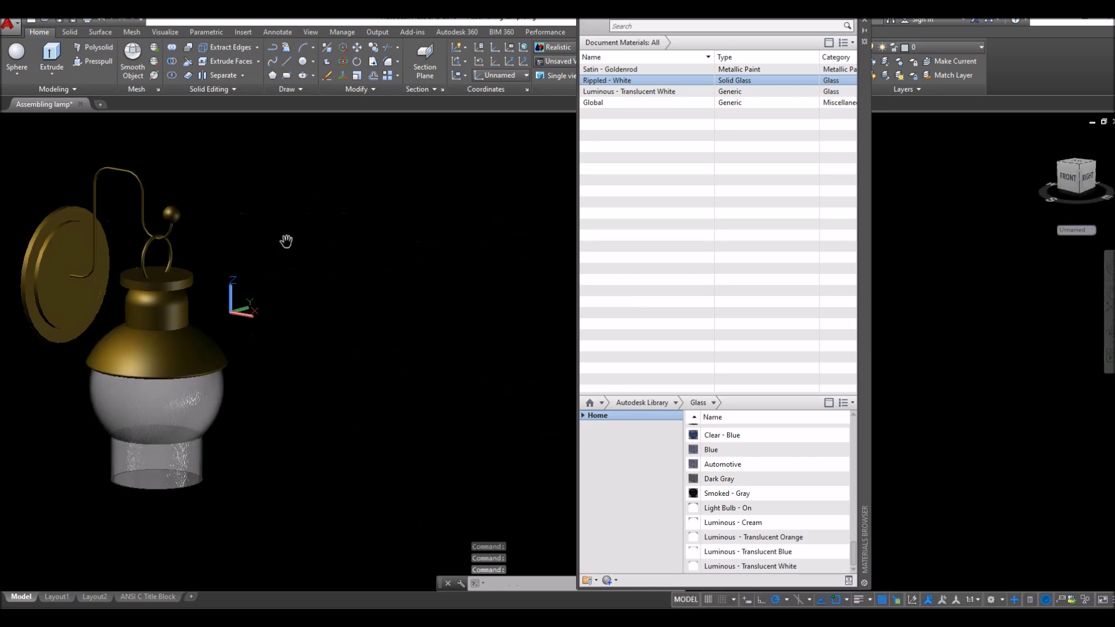
{"action": "left_click", "coordinate": [17, 73]}
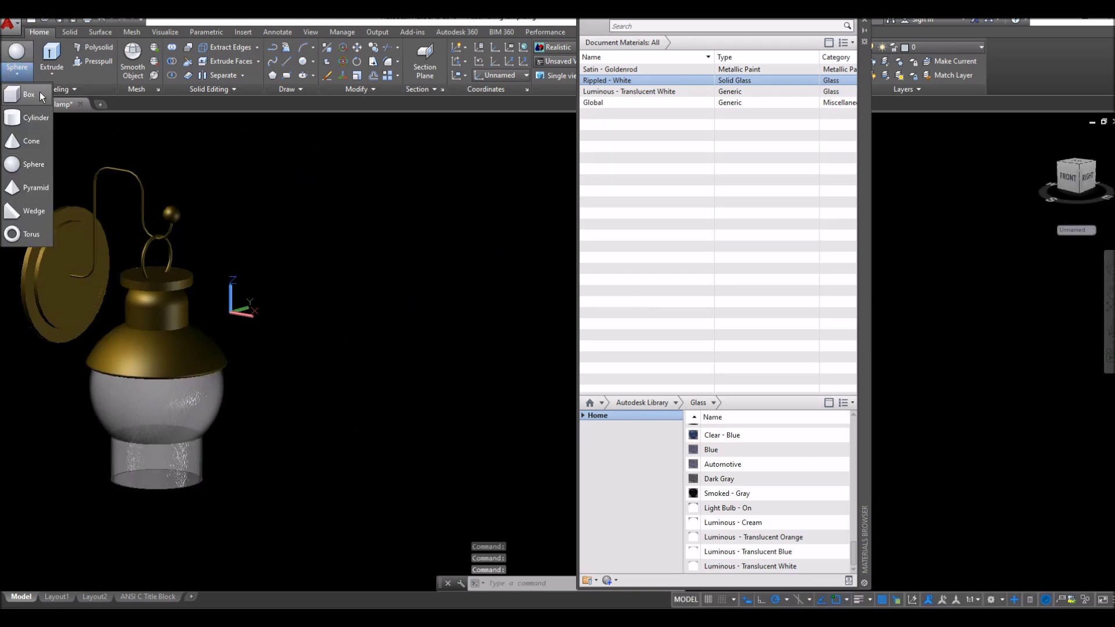
{"action": "left_click", "coordinate": [32, 129]}
{"action": "left_click", "coordinate": [426, 322]}
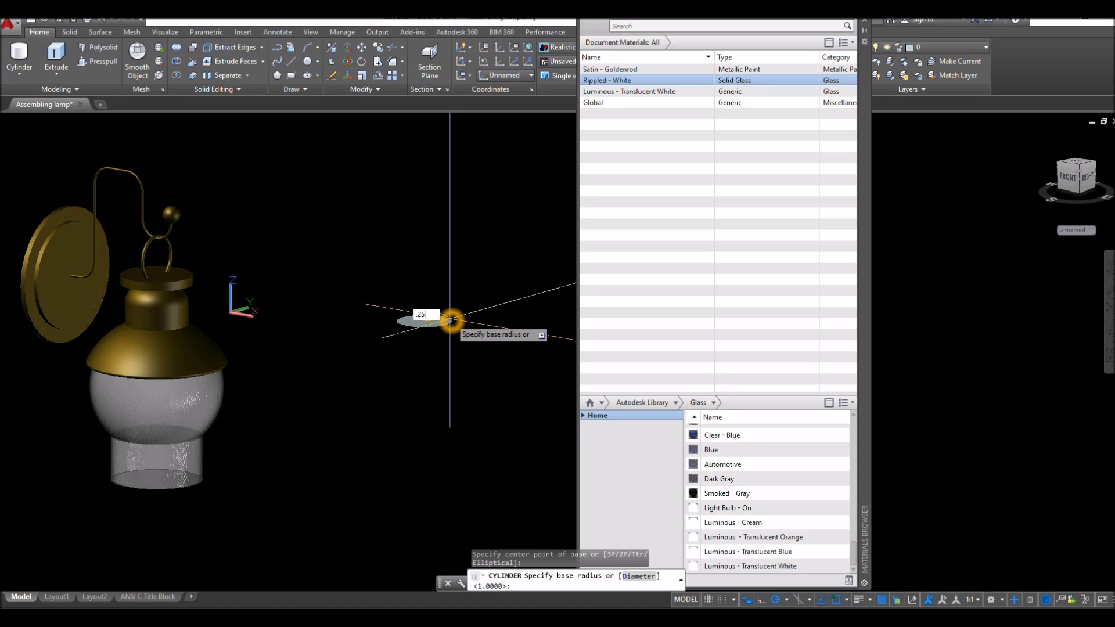
{"action": "key", "text": "Return"}
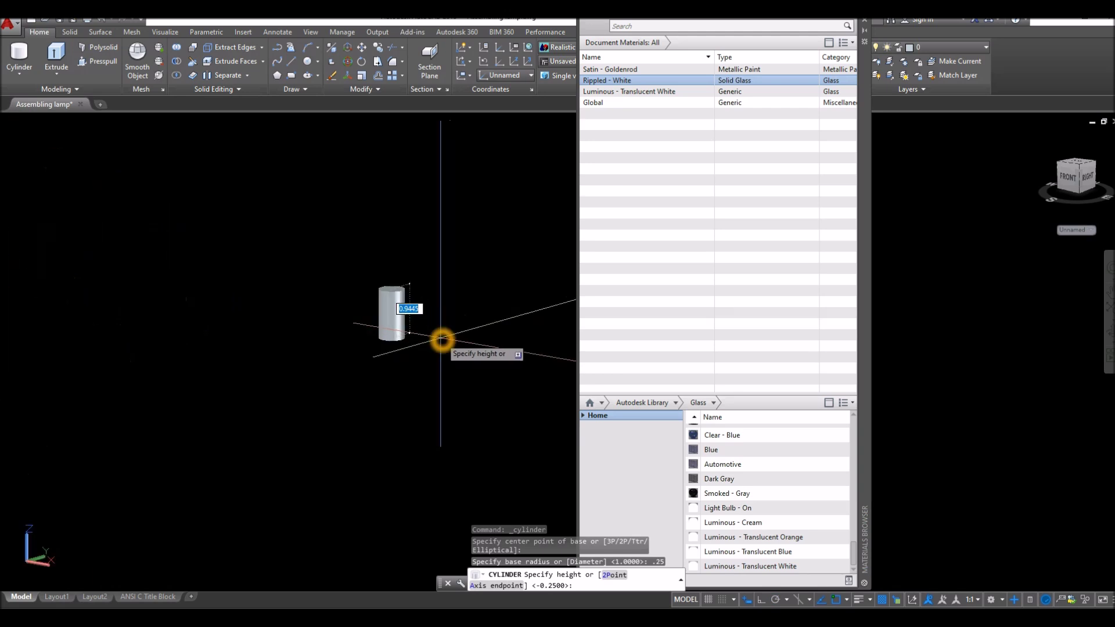
{"action": "scroll", "coordinate": [441, 340], "scroll_direction": "up", "scroll_amount": 2}
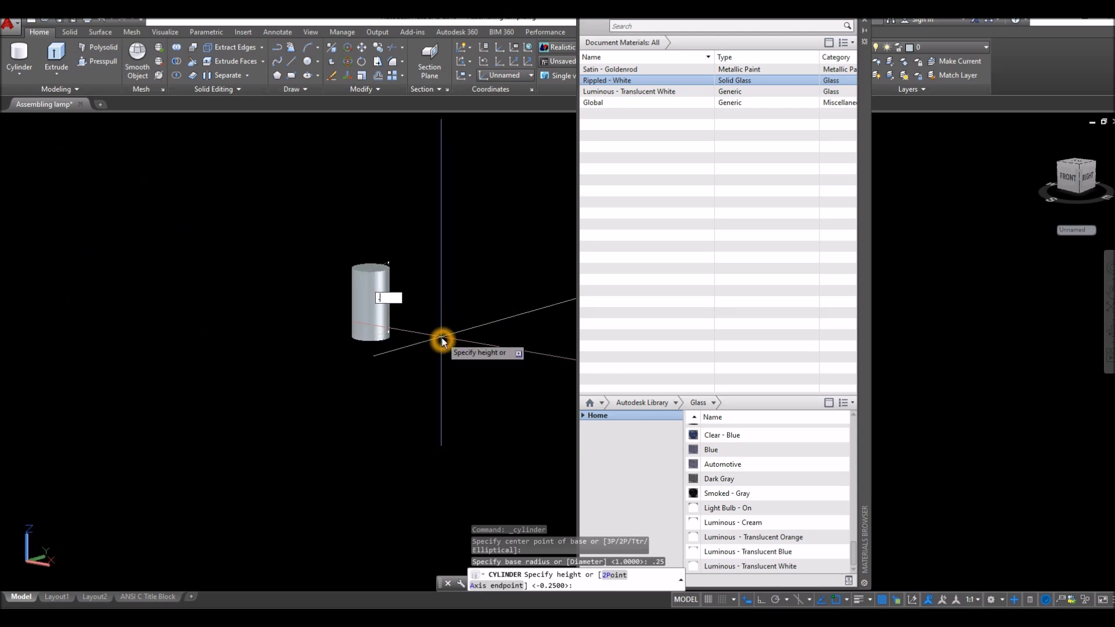
{"action": "type", "text": ".5"}
{"action": "key", "text": "Return"}
{"action": "scroll", "coordinate": [437, 313], "scroll_direction": "down", "scroll_amount": 2}
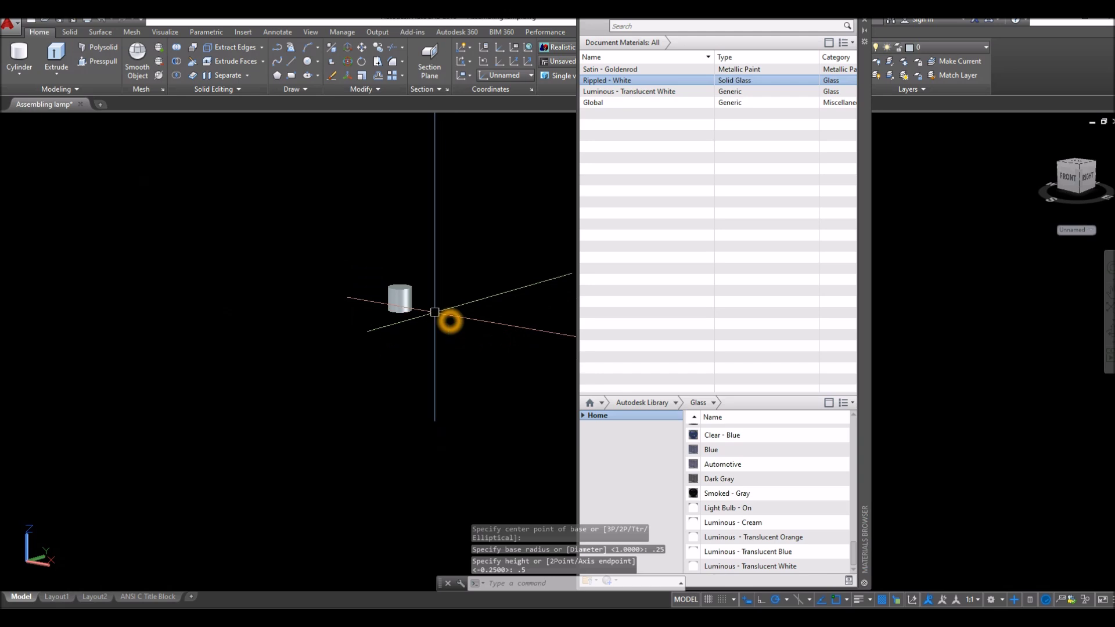
{"action": "left_click", "coordinate": [24, 72]}
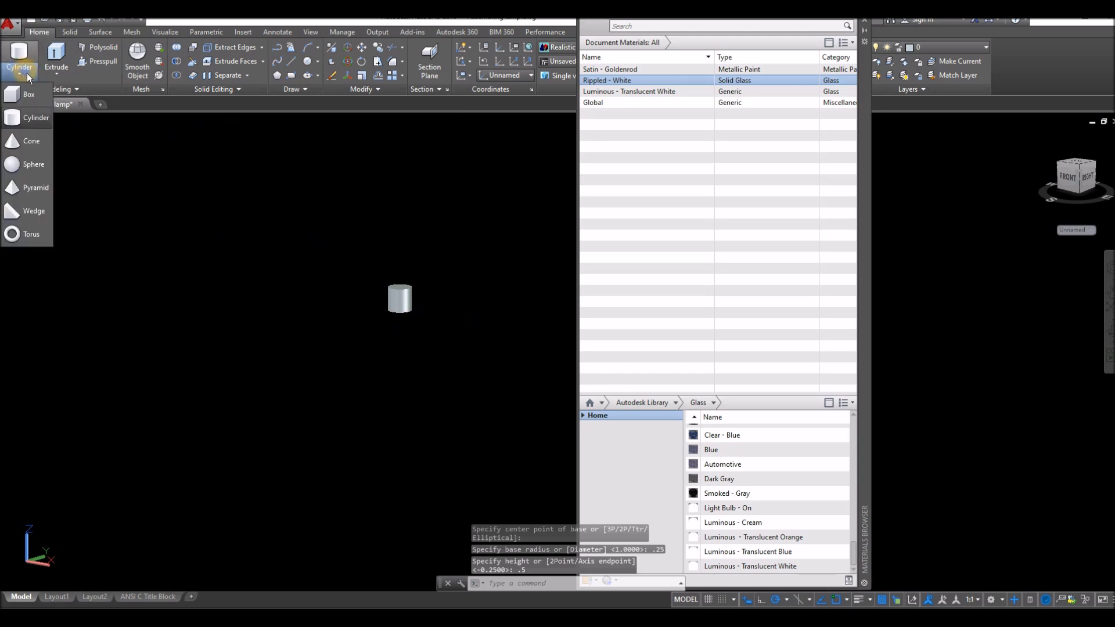
{"action": "left_click", "coordinate": [30, 162]}
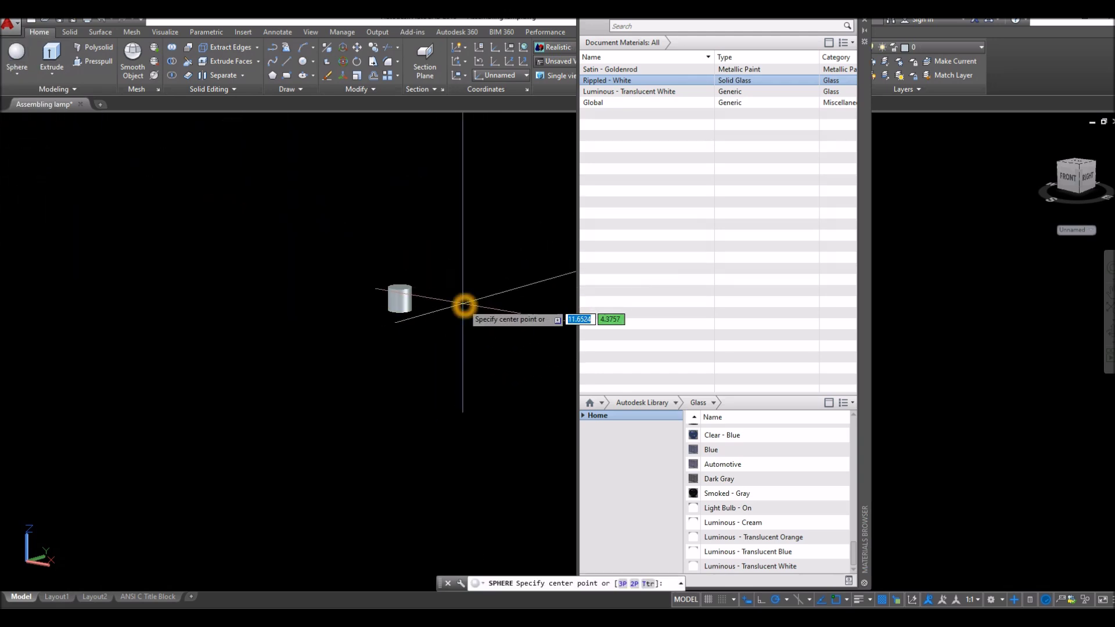
{"action": "key", "text": "F8"}
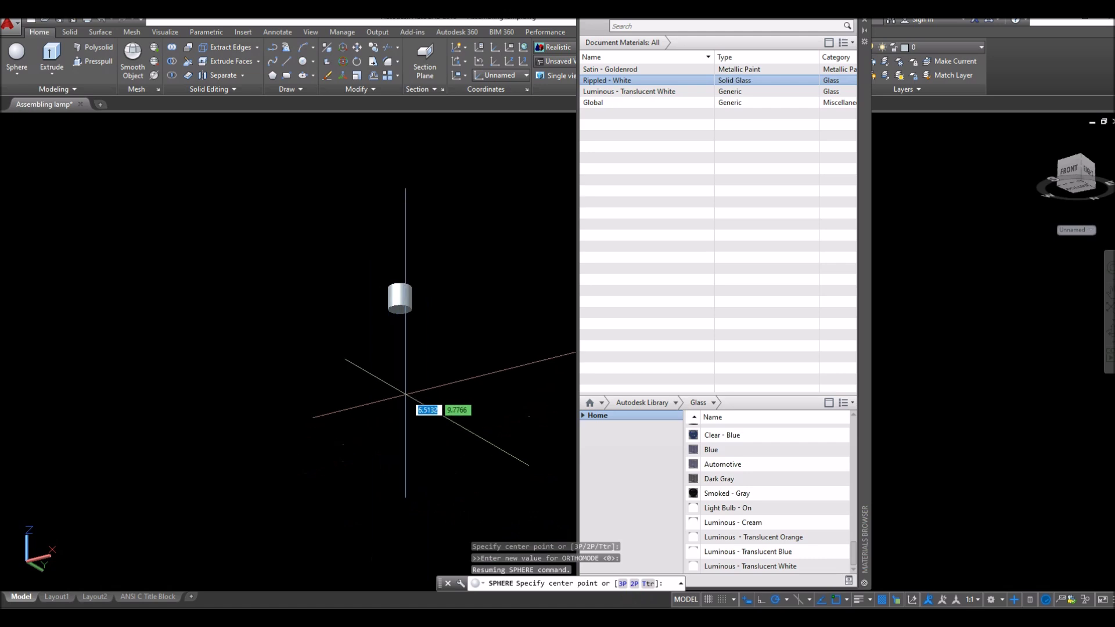
{"action": "scroll", "coordinate": [406, 384], "scroll_direction": "down", "scroll_amount": 2}
{"action": "scroll", "coordinate": [406, 385], "scroll_direction": "up", "scroll_amount": 4}
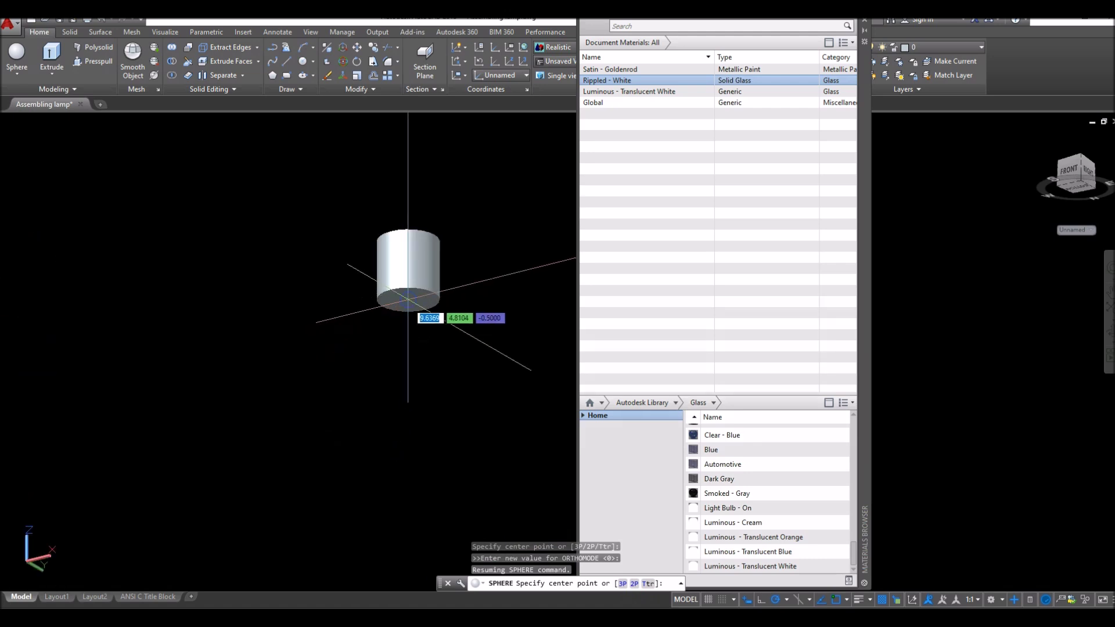
{"action": "left_click", "coordinate": [408, 300]}
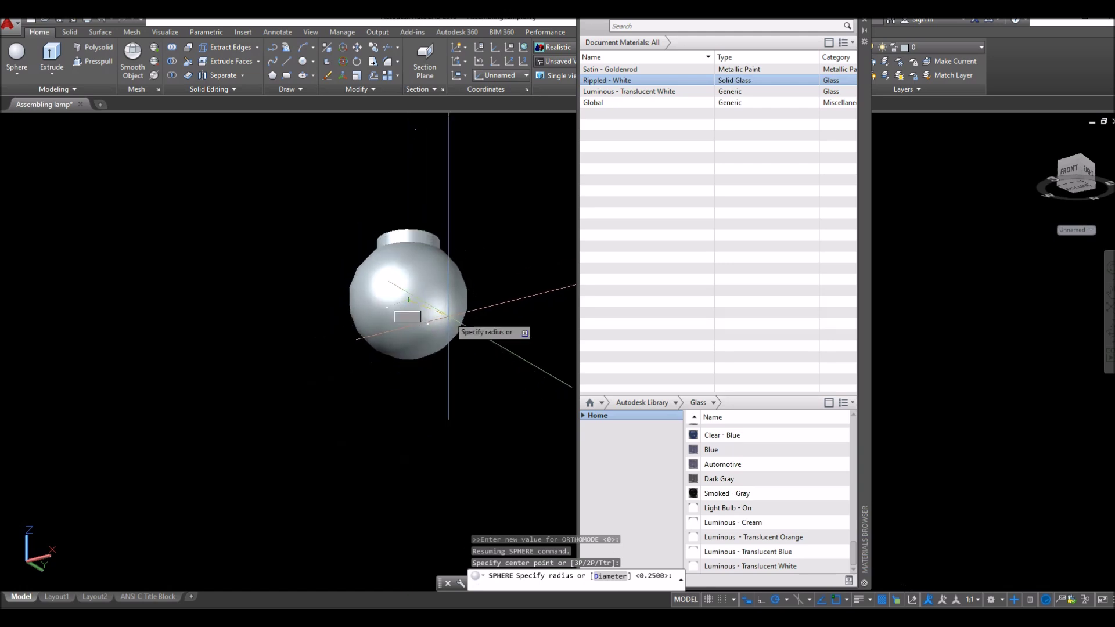
{"action": "key", "text": "Escape"}
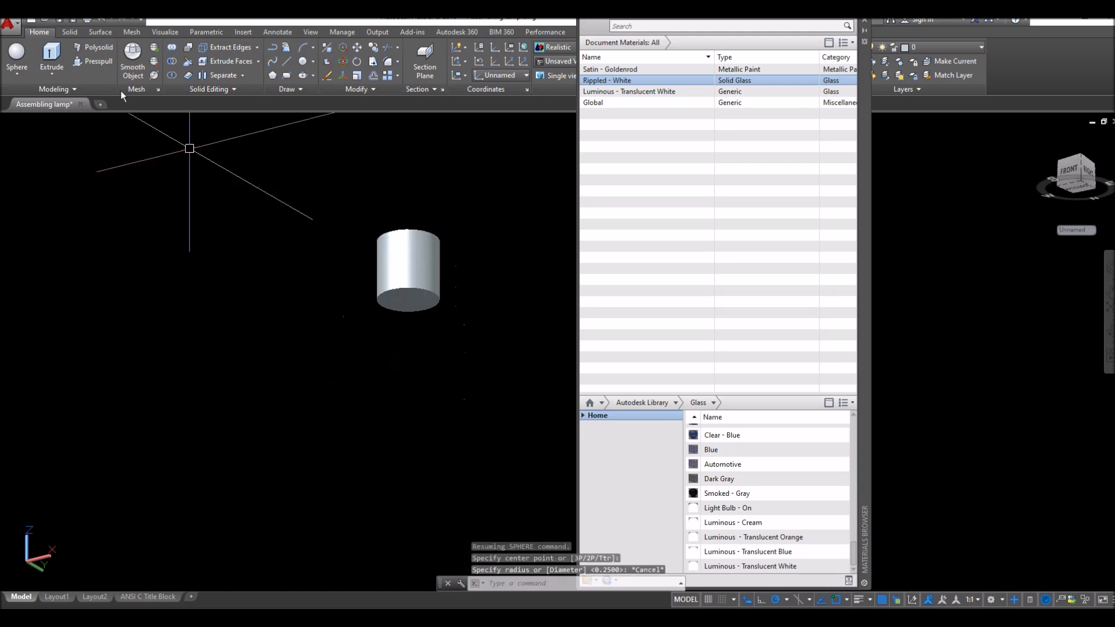
Create a two-point sphere with a 2.5 diameter, starting at the centre of the cylinder's bottom face and running straight down with Ortho on
{"action": "left_click", "coordinate": [18, 53]}
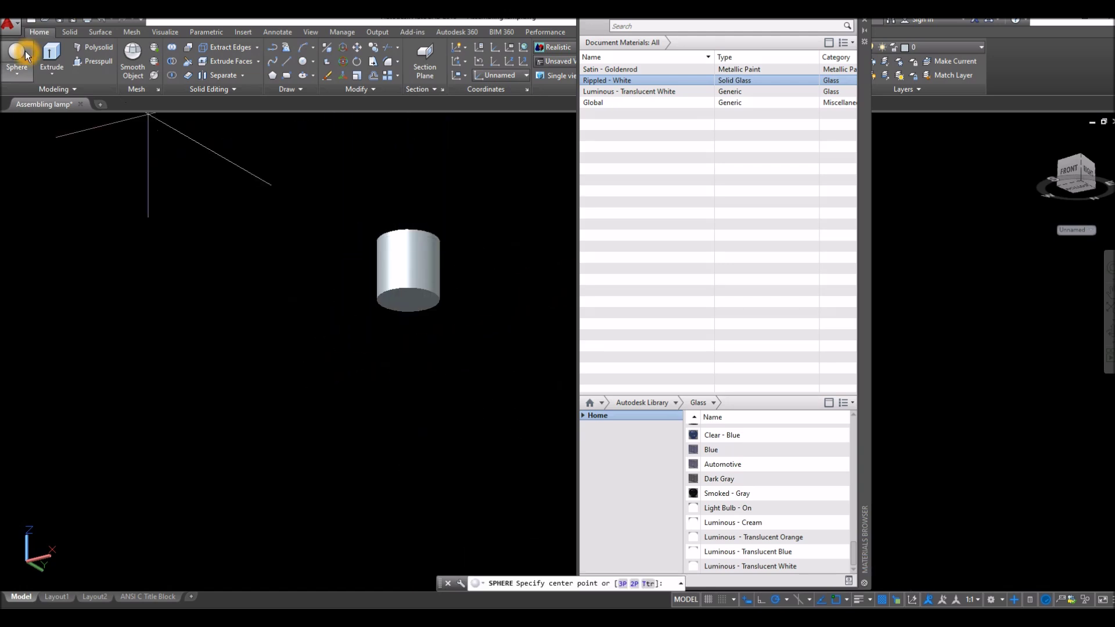
{"action": "left_click", "coordinate": [636, 583]}
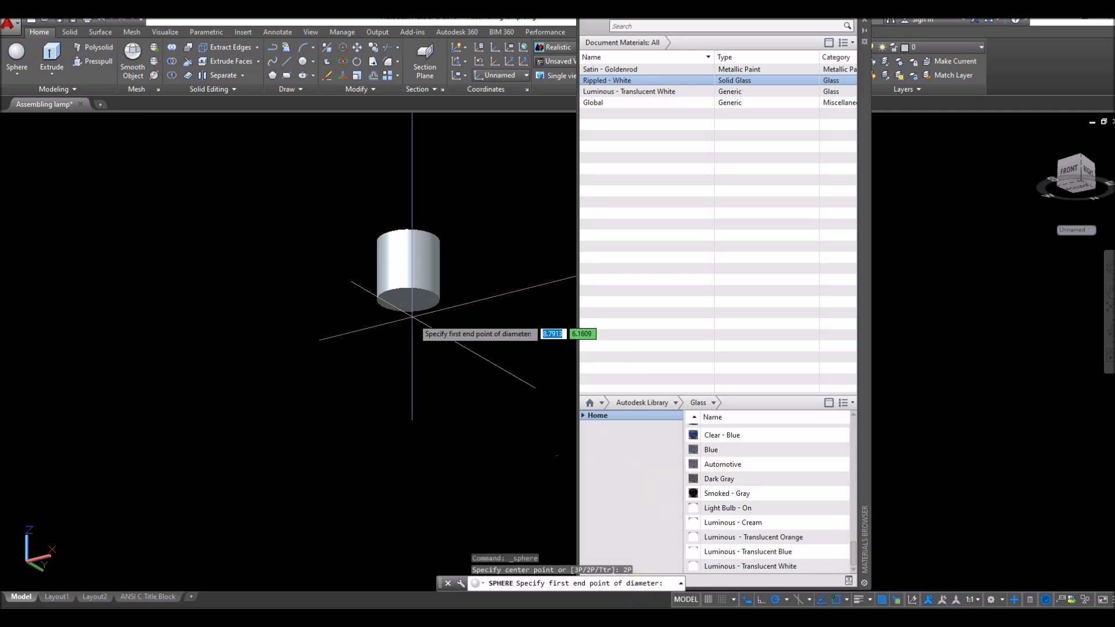
{"action": "left_click", "coordinate": [407, 305]}
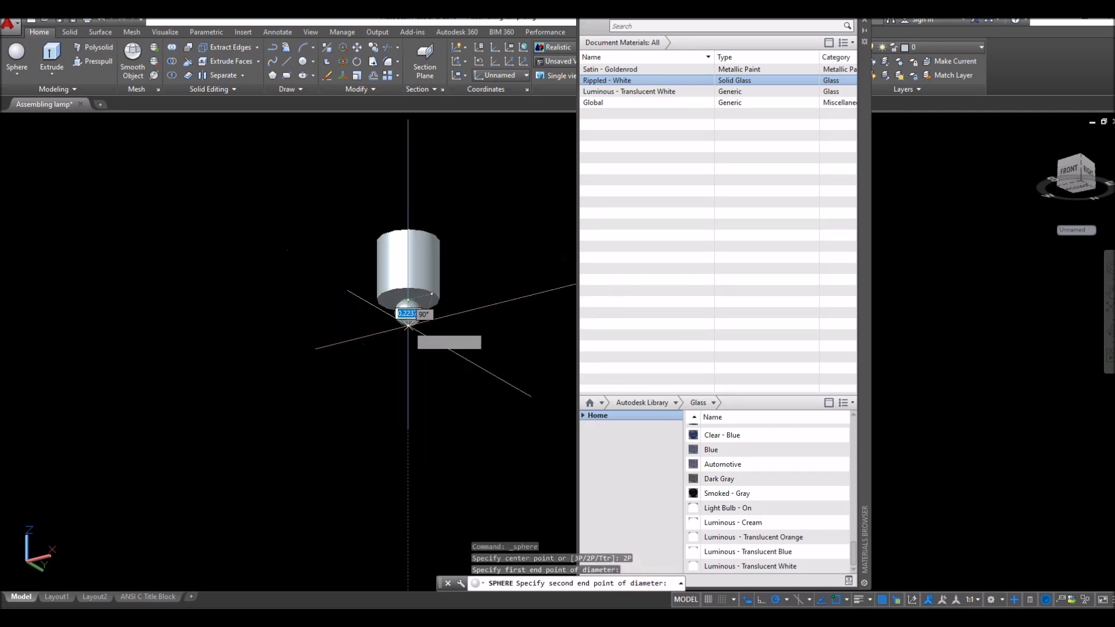
{"action": "scroll", "coordinate": [409, 327], "scroll_direction": "up", "scroll_amount": 6}
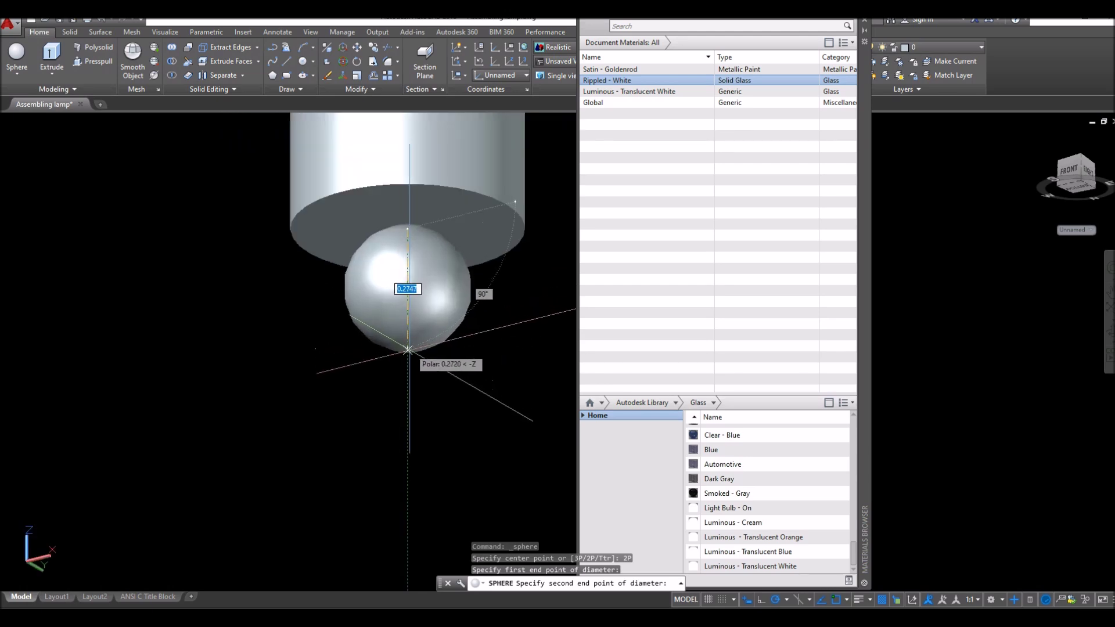
{"action": "scroll", "coordinate": [410, 377], "scroll_direction": "up", "scroll_amount": 3}
{"action": "scroll", "coordinate": [408, 381], "scroll_direction": "down", "scroll_amount": 6}
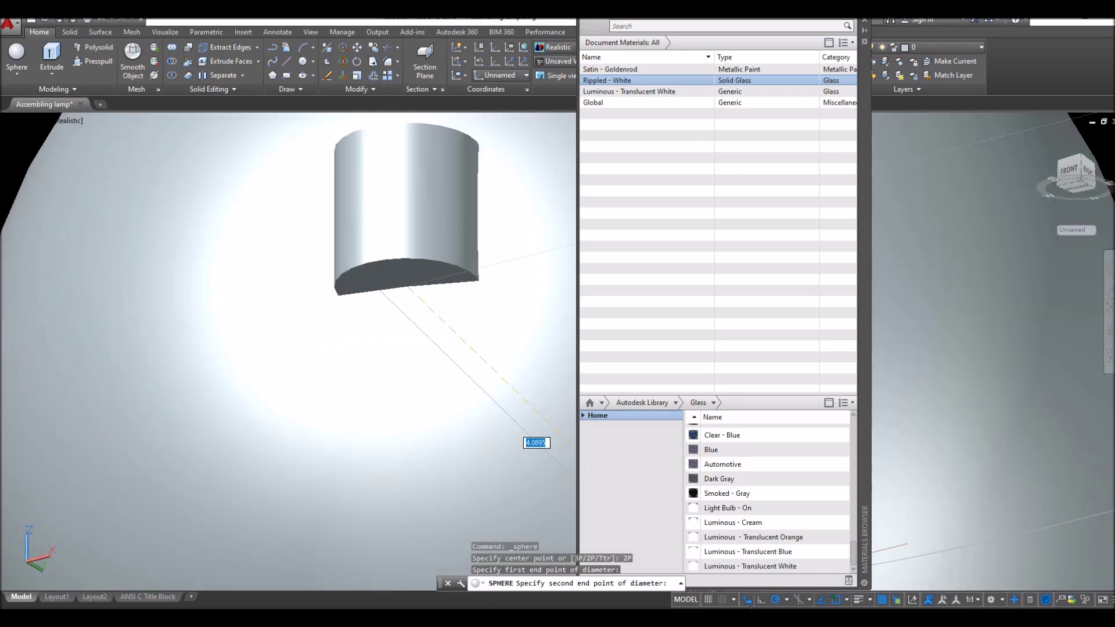
{"action": "left_click", "coordinate": [761, 604]}
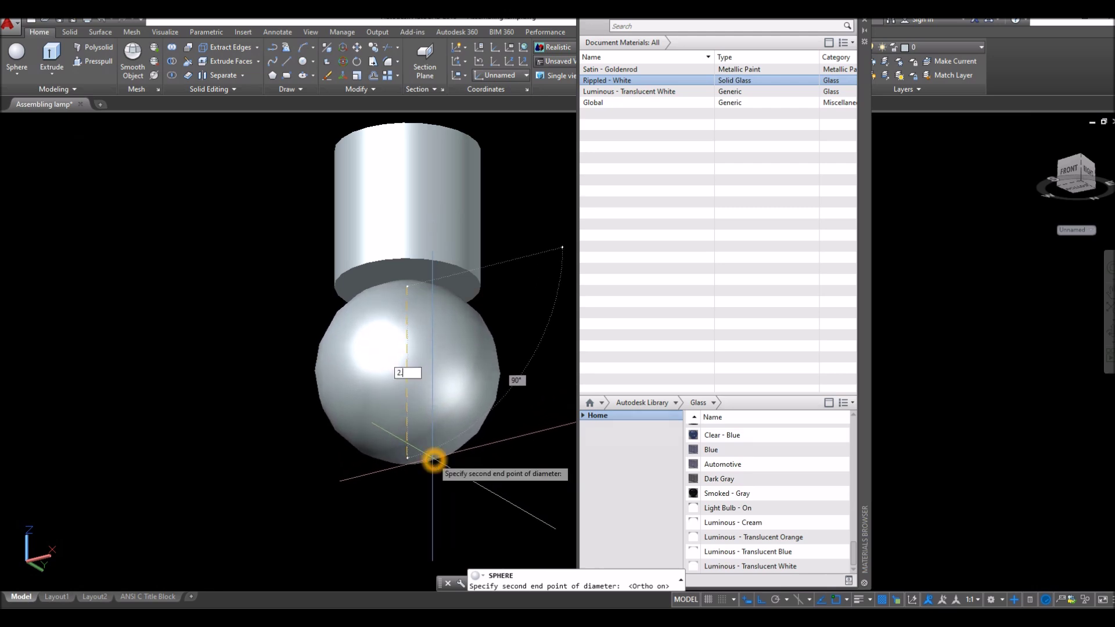
{"action": "key", "text": "Return"}
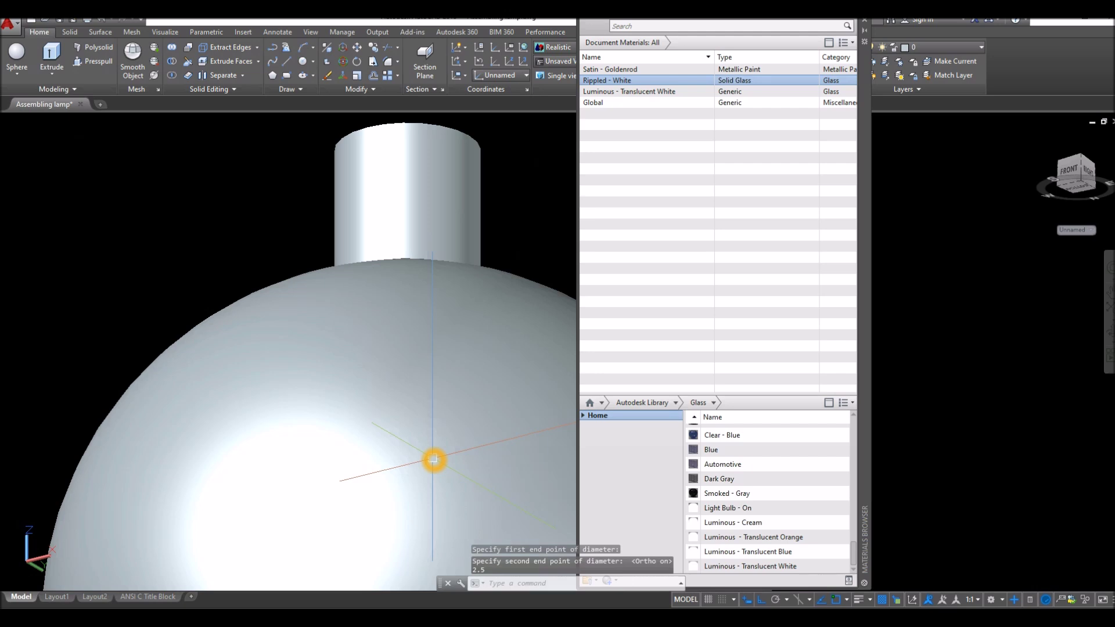
{"action": "scroll", "coordinate": [433, 459], "scroll_direction": "down", "scroll_amount": 5}
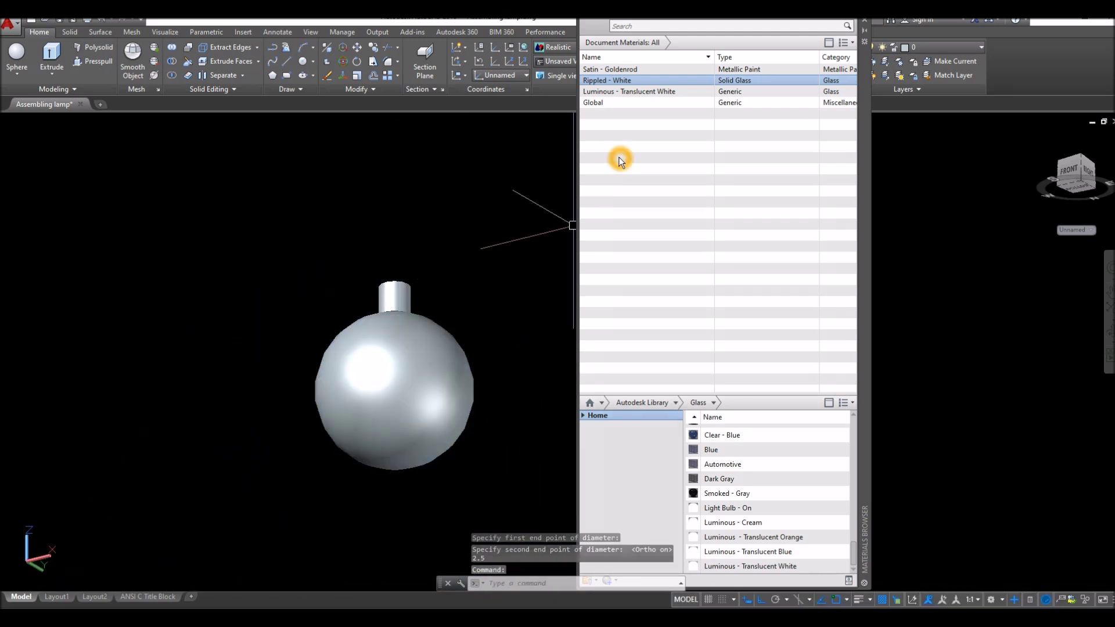
Apply Satin - Goldenrod to the small cylinder and Luminous - Translucent White to the sphere beneath it
{"action": "left_click", "coordinate": [633, 68]}
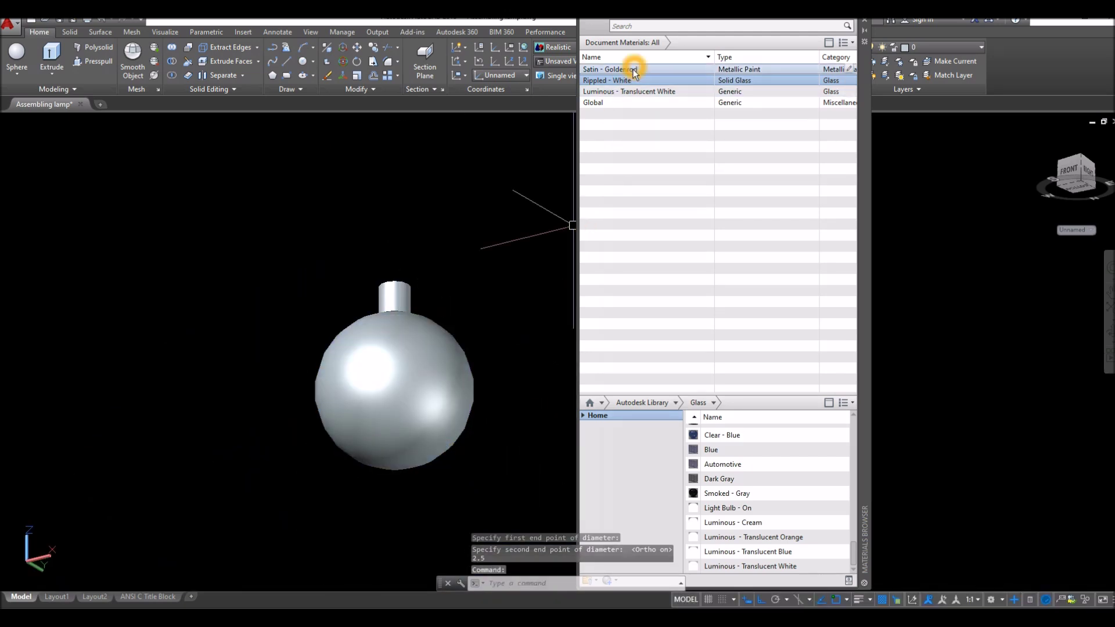
{"action": "left_click_drag", "start_coordinate": [633, 72], "coordinate": [398, 295]}
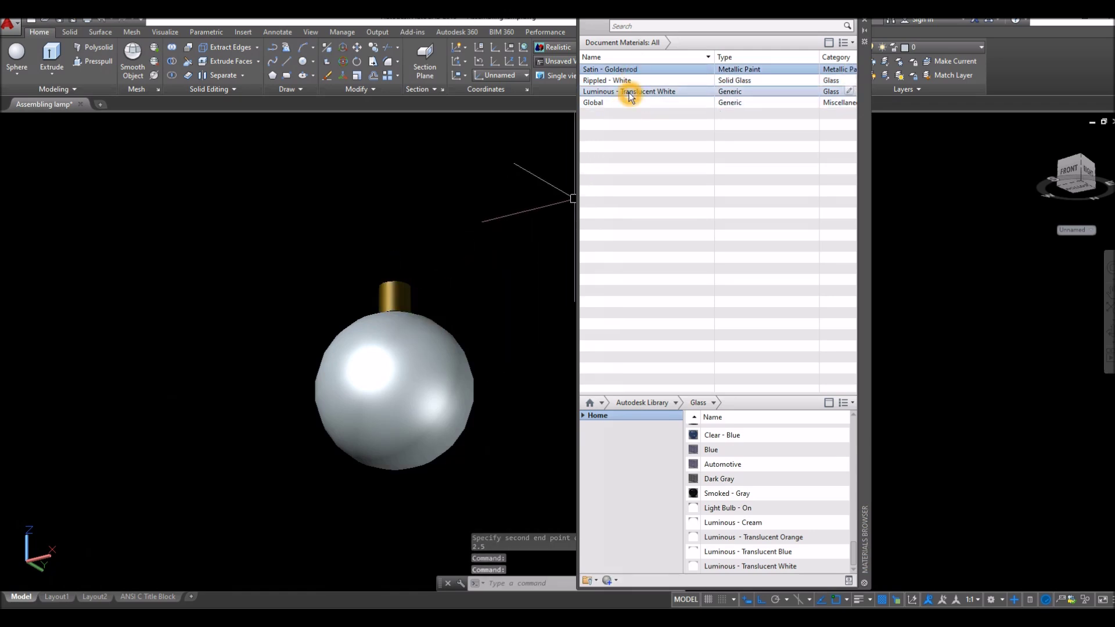
{"action": "left_click_drag", "start_coordinate": [628, 96], "coordinate": [447, 360]}
Examine up close how the sphere meets the bottom face of the cylinder
{"action": "middle_click_drag", "start_coordinate": [443, 320], "coordinate": [435, 344], "text": "shift"}
{"action": "scroll", "coordinate": [379, 308], "scroll_direction": "up", "scroll_amount": 12}
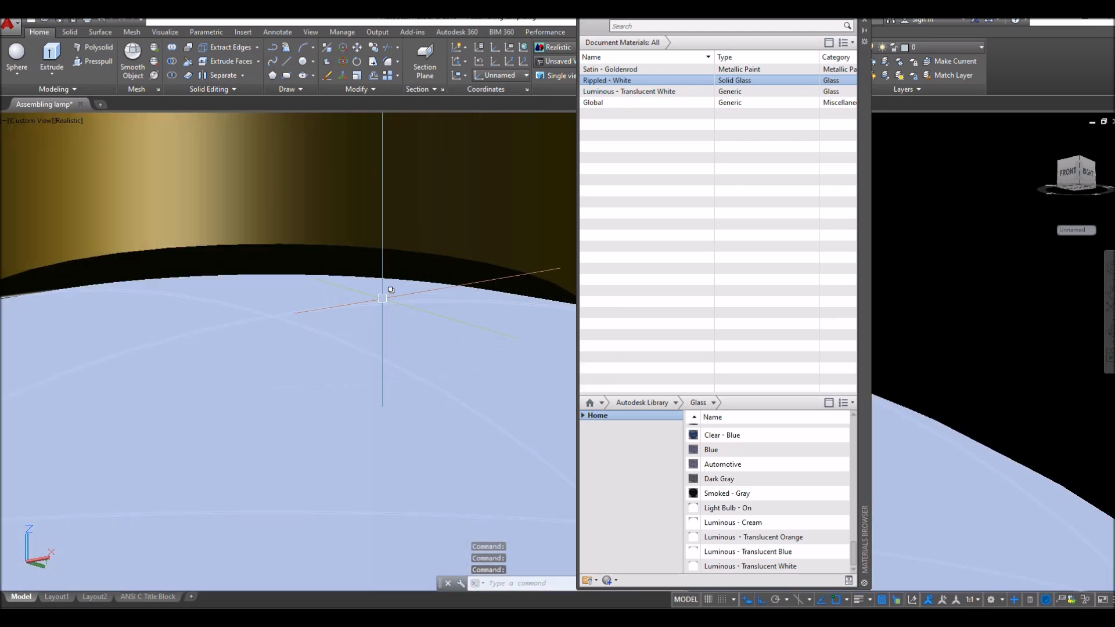
{"action": "left_click_drag", "start_coordinate": [391, 289], "coordinate": [381, 291]}
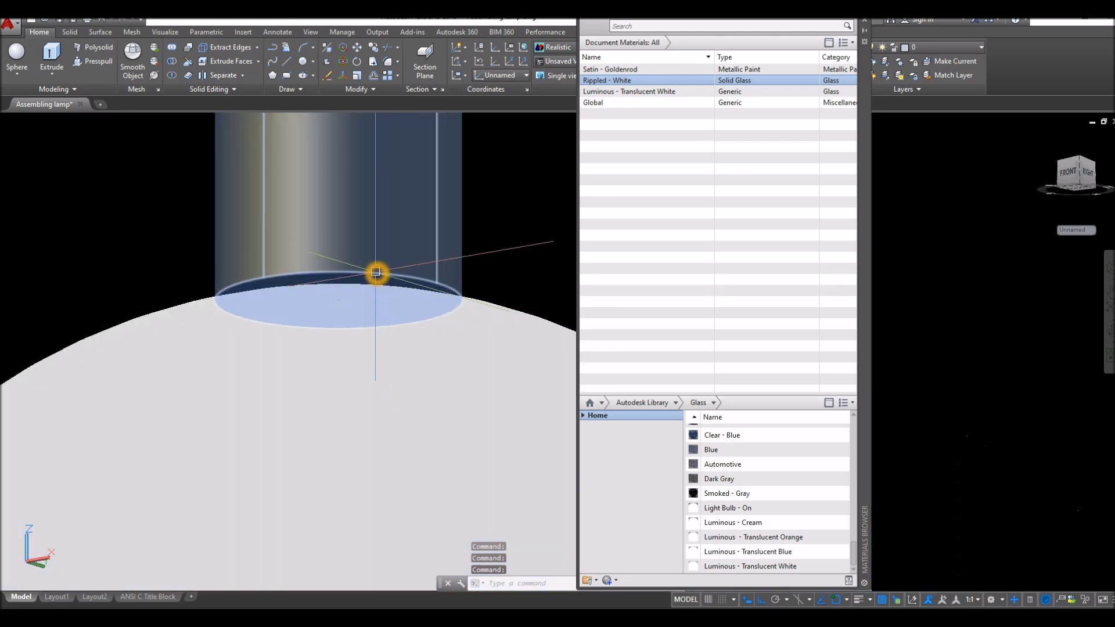
{"action": "left_click", "coordinate": [378, 275]}
{"action": "left_click", "coordinate": [449, 187]}
{"action": "key", "text": "Escape"}
{"action": "scroll", "coordinate": [471, 195], "scroll_direction": "down", "scroll_amount": 2}
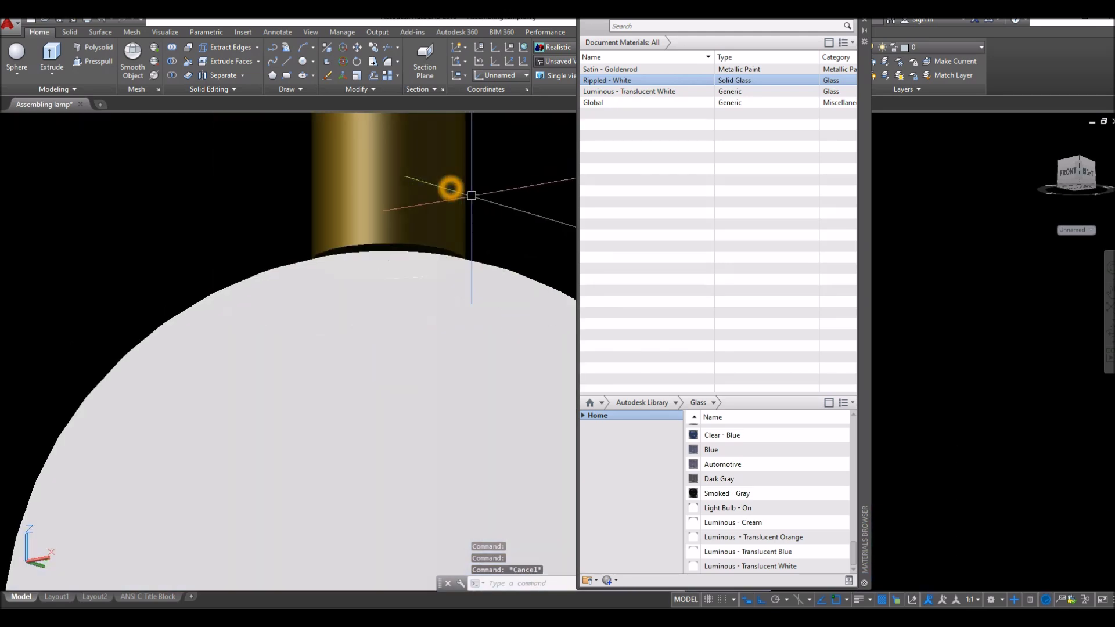
{"action": "middle_click_drag", "start_coordinate": [471, 194], "coordinate": [395, 212]}
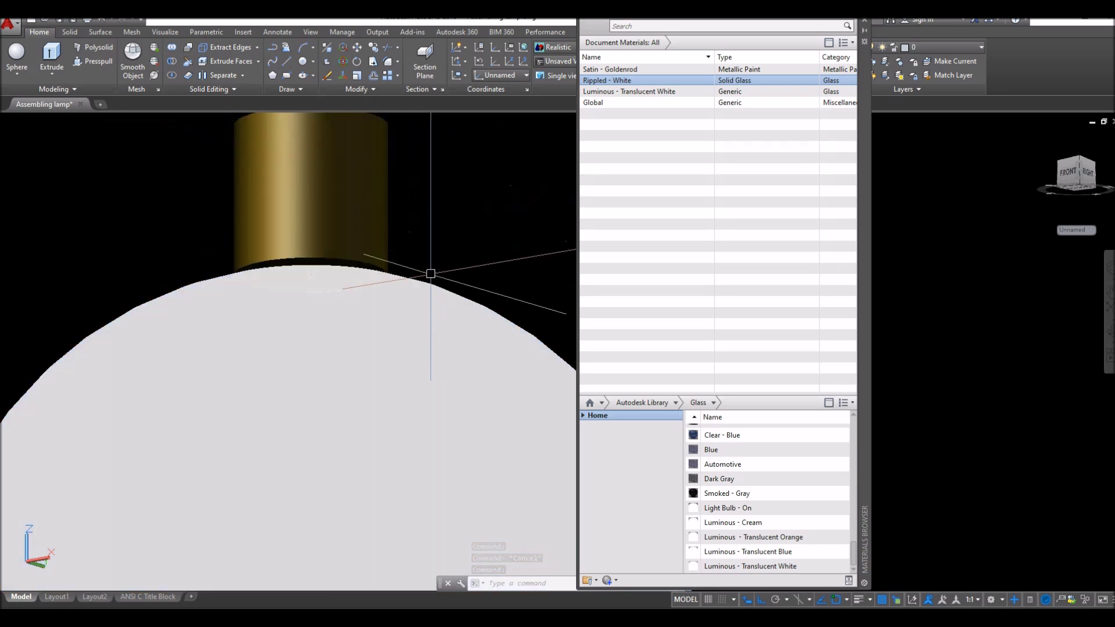
Copy the sphere in place, using the same point as base point and second point
{"action": "scroll", "coordinate": [430, 267], "scroll_direction": "down", "scroll_amount": 5}
{"action": "left_click", "coordinate": [377, 273]}
{"action": "right_click", "coordinate": [399, 182]}
{"action": "mouse_move", "coordinate": [407, 205]}
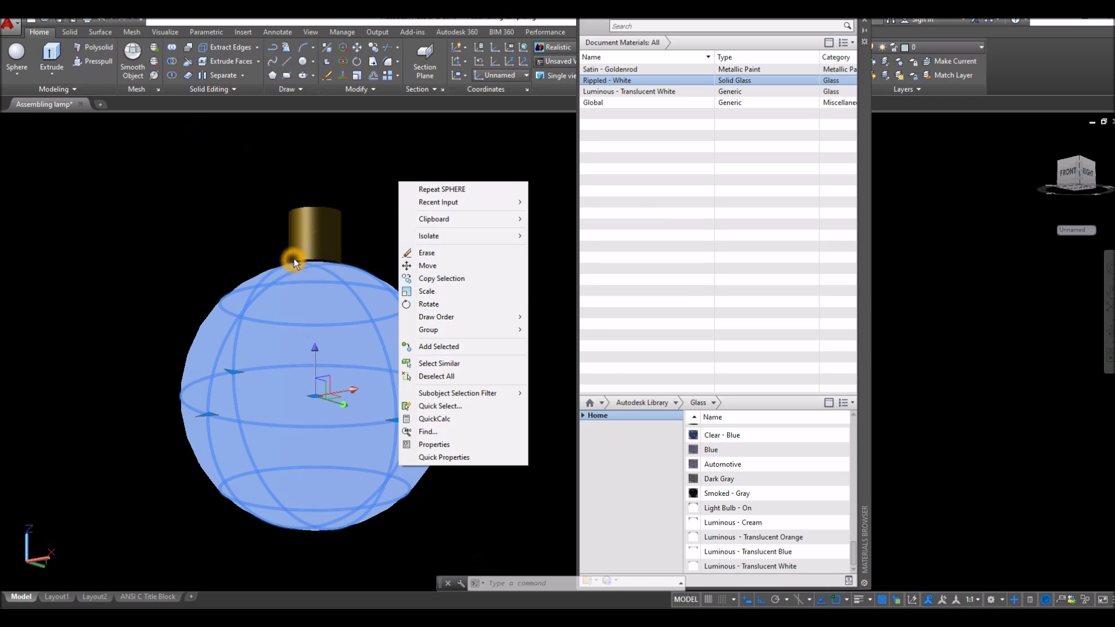
{"action": "left_click", "coordinate": [456, 280]}
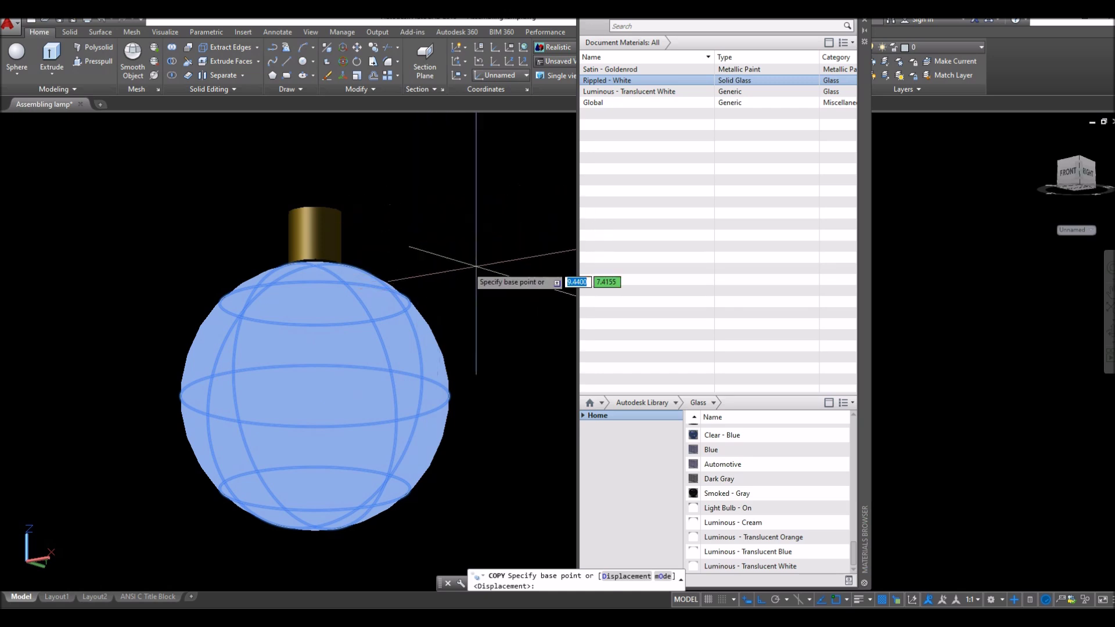
{"action": "left_click", "coordinate": [439, 221]}
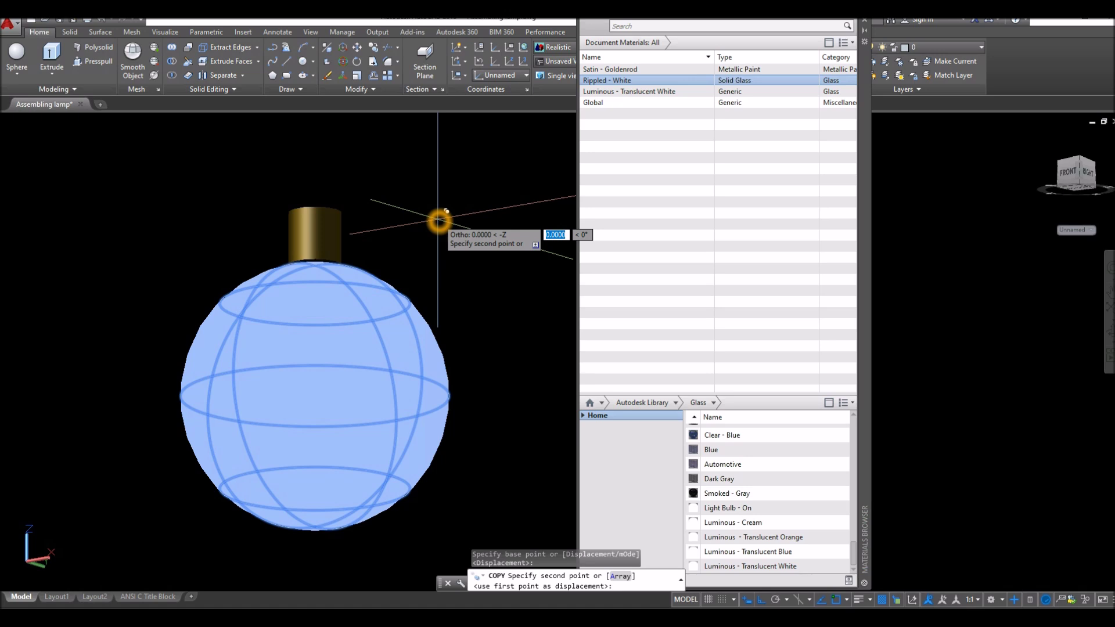
{"action": "left_click", "coordinate": [439, 220]}
{"action": "right_click", "coordinate": [439, 222]}
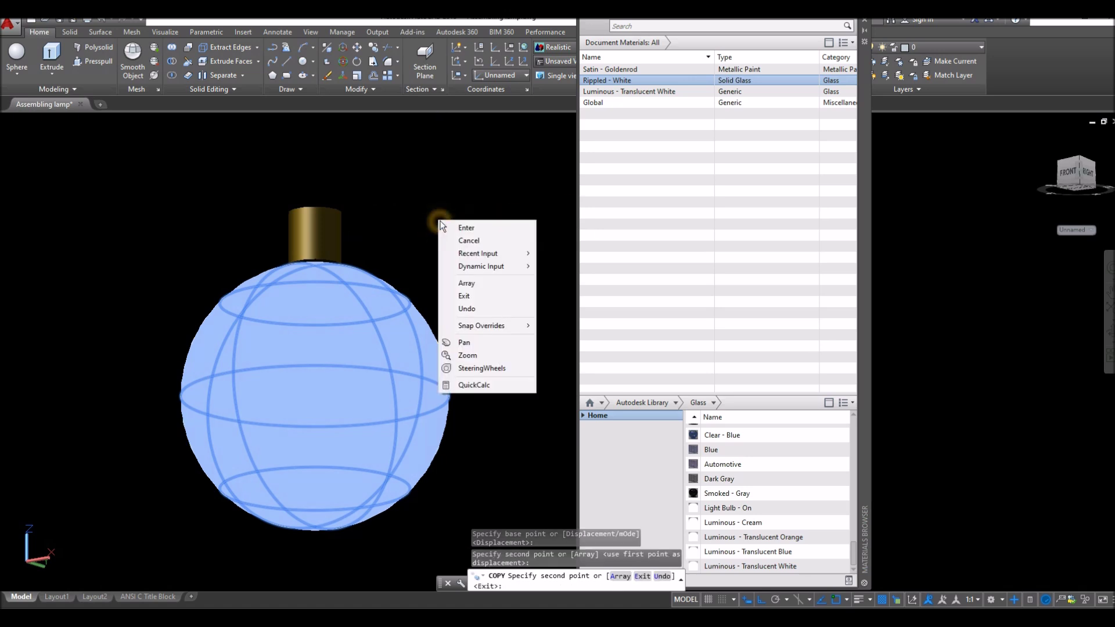
{"action": "left_click", "coordinate": [465, 228]}
End the copy and check by selection that two spheres overlap in the same place
{"action": "left_click", "coordinate": [422, 305]}
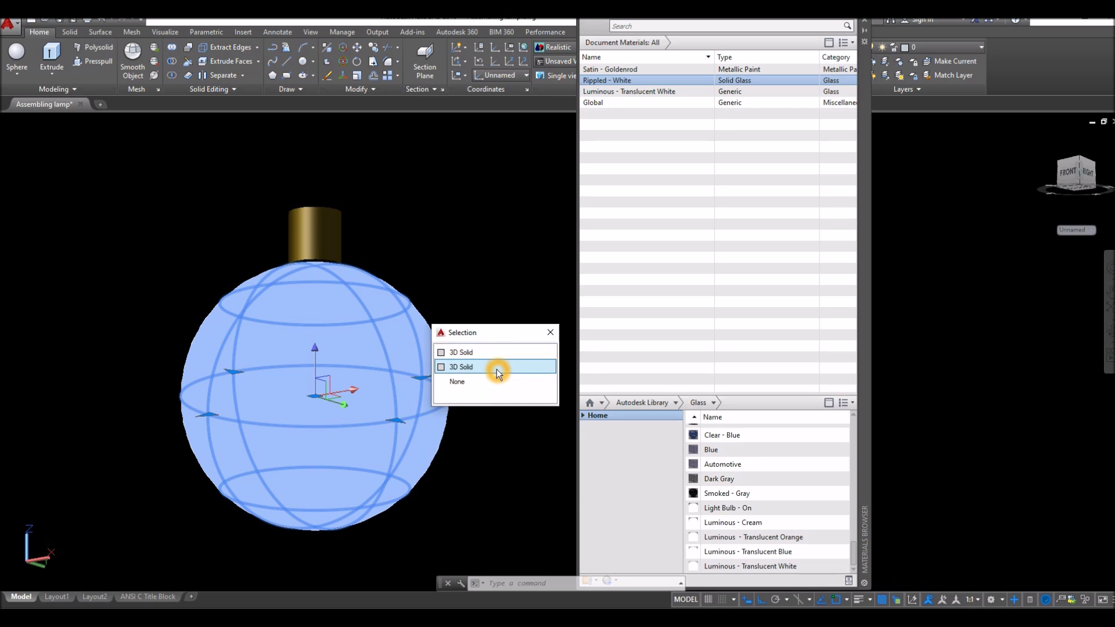
{"action": "left_click", "coordinate": [445, 263]}
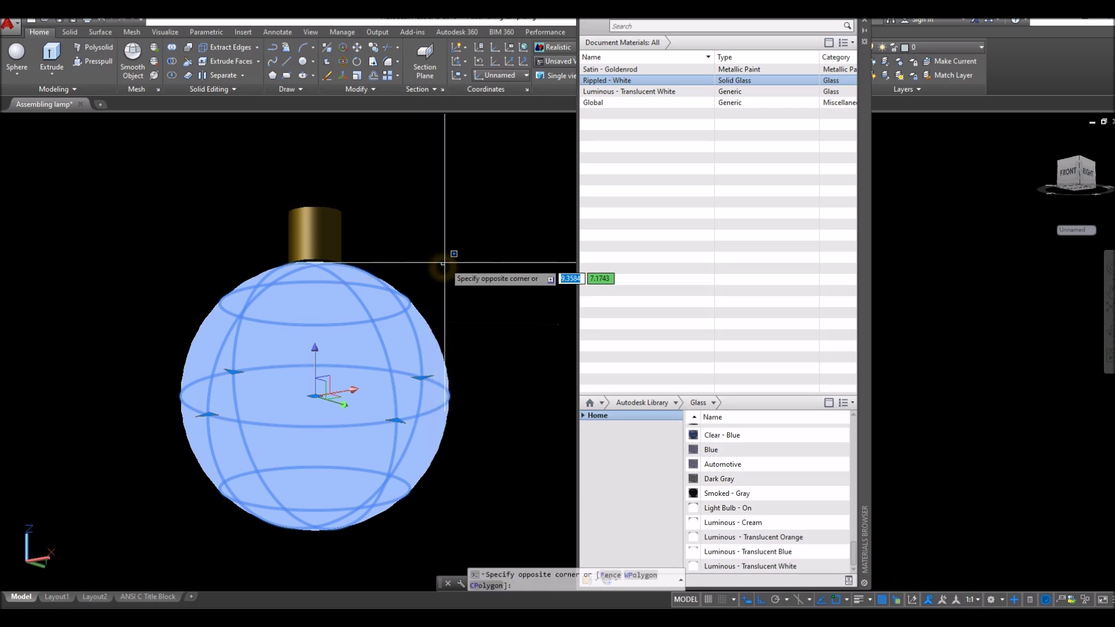
{"action": "key", "text": "Escape"}
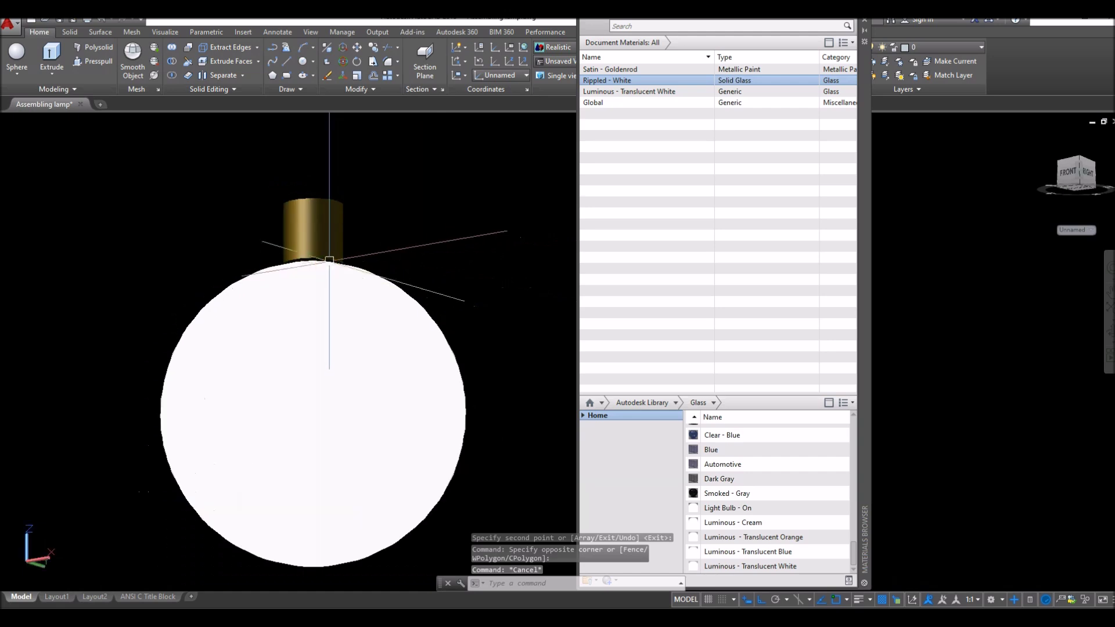
Press-pull the bottom face of the gold cylinder down into the sphere, as far as the sphere's centre
{"action": "scroll", "coordinate": [338, 264], "scroll_direction": "down", "scroll_amount": 4}
{"action": "scroll", "coordinate": [342, 251], "scroll_direction": "up", "scroll_amount": 8}
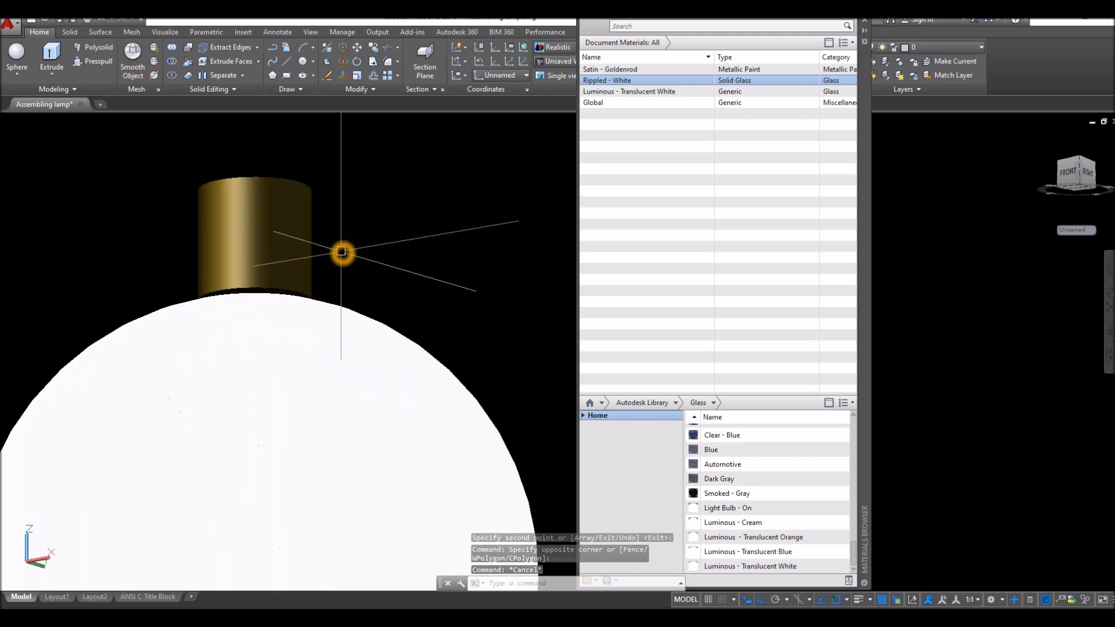
{"action": "left_click", "coordinate": [93, 60]}
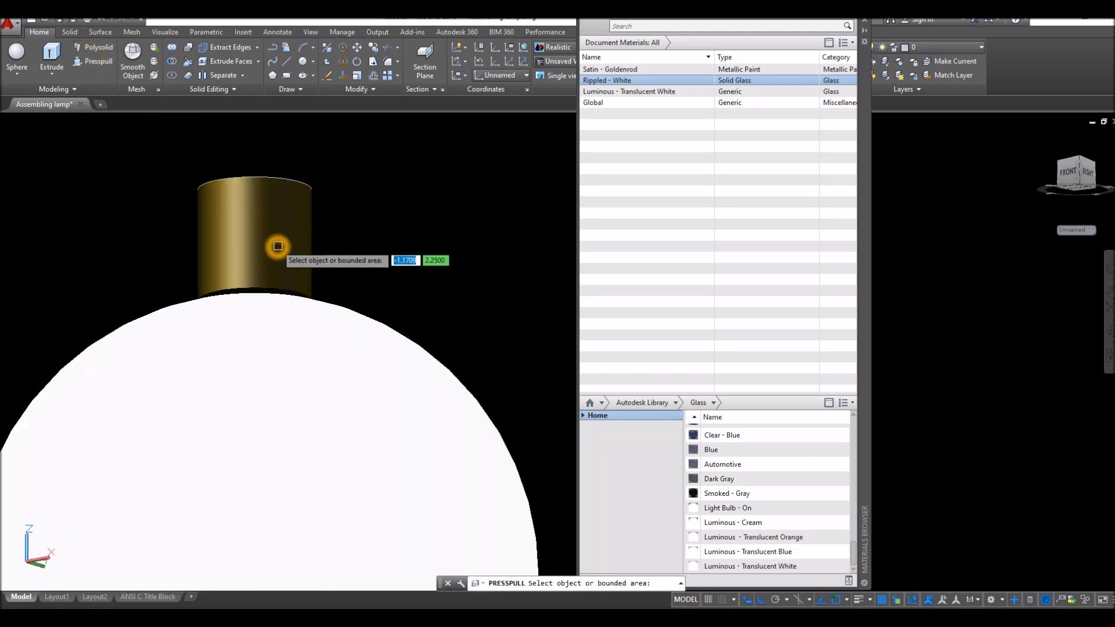
{"action": "scroll", "coordinate": [284, 255], "scroll_direction": "up", "scroll_amount": 5}
{"action": "mouse_move", "coordinate": [294, 287]}
{"action": "middle_mouse_down", "text": "shift"}
{"action": "mouse_move", "coordinate": [301, 270]}
{"action": "mouse_move", "coordinate": [296, 292]}
{"action": "middle_mouse_up", "text": "shift"}
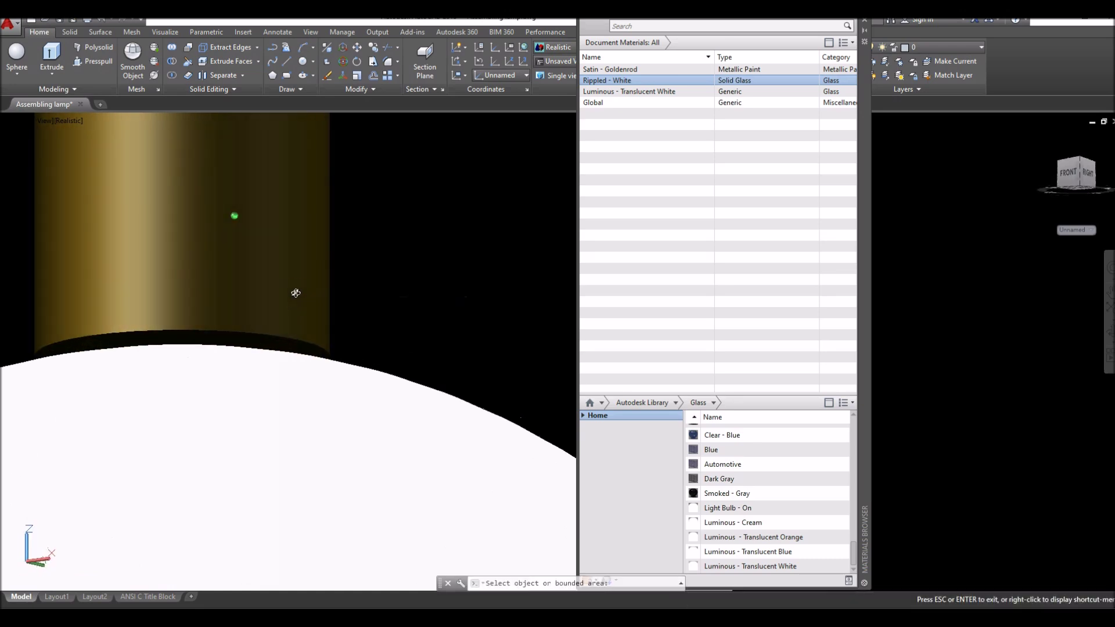
{"action": "scroll", "coordinate": [171, 343], "scroll_direction": "up", "scroll_amount": 2}
{"action": "scroll", "coordinate": [171, 343], "scroll_direction": "up", "scroll_amount": 2}
{"action": "left_click", "coordinate": [183, 327]}
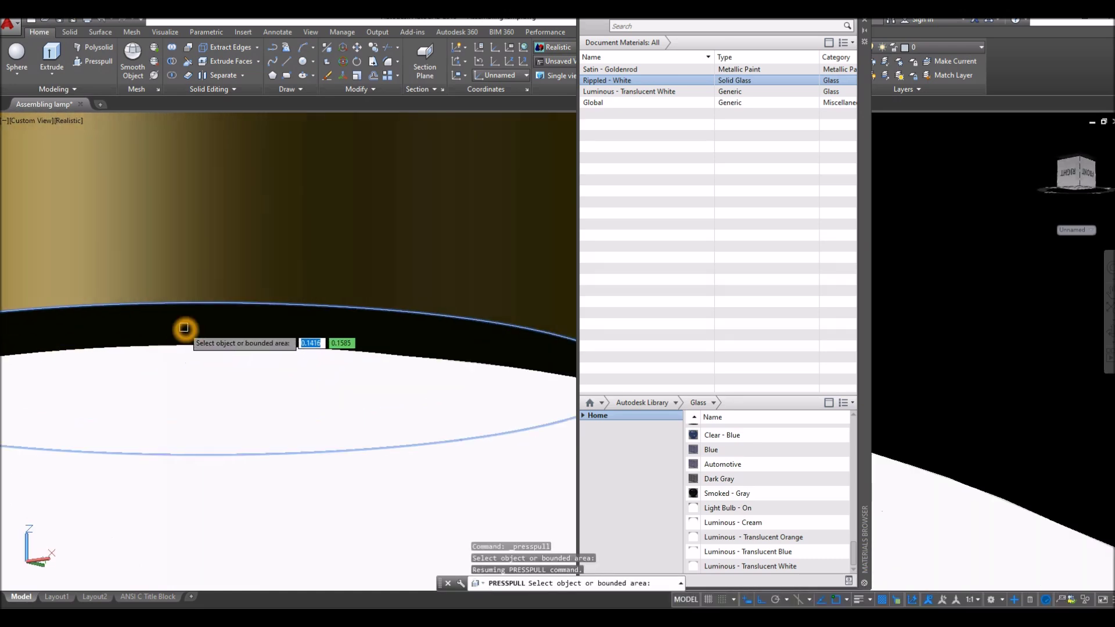
{"action": "scroll", "coordinate": [183, 330], "scroll_direction": "down", "scroll_amount": 2}
{"action": "scroll", "coordinate": [182, 330], "scroll_direction": "down", "scroll_amount": 4}
{"action": "scroll", "coordinate": [184, 331], "scroll_direction": "up", "scroll_amount": 2}
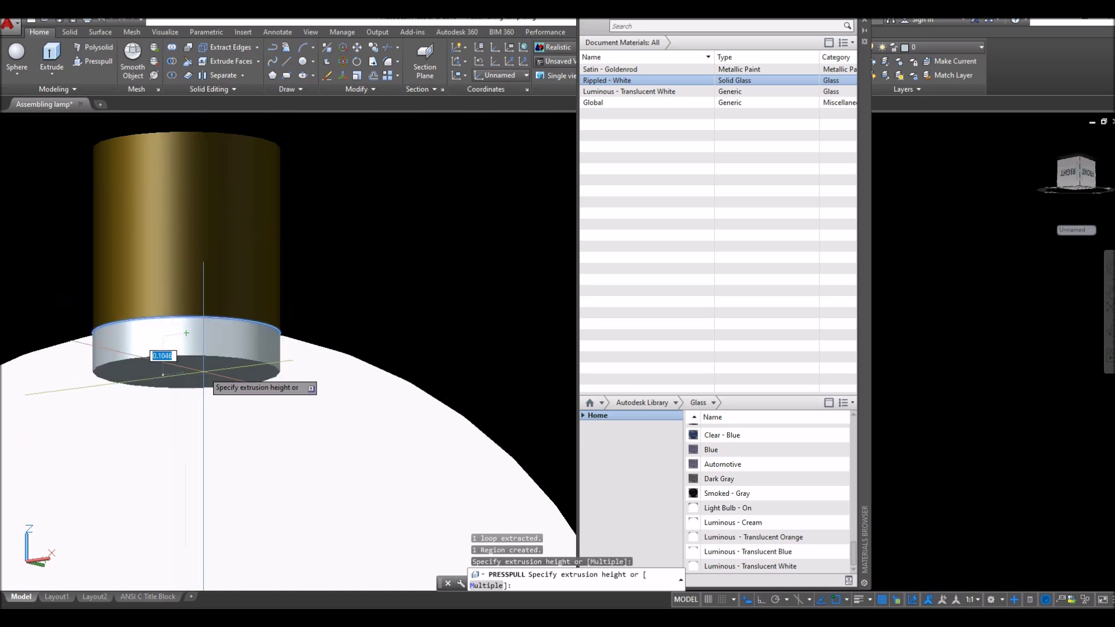
{"action": "left_click", "coordinate": [215, 406]}
{"action": "right_click", "coordinate": [322, 273]}
{"action": "scroll", "coordinate": [323, 274], "scroll_direction": "down", "scroll_amount": 4}
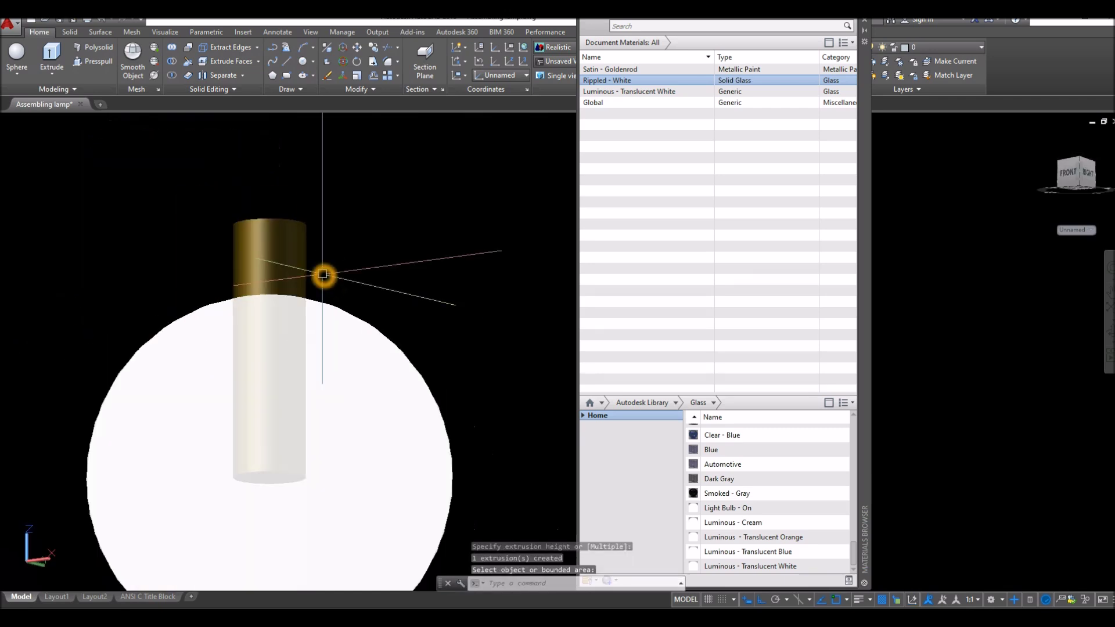
Subtract one of the two overlapping spheres from the extended cylinder so its lower end follows the bulb's curve
{"action": "left_click", "coordinate": [340, 307]}
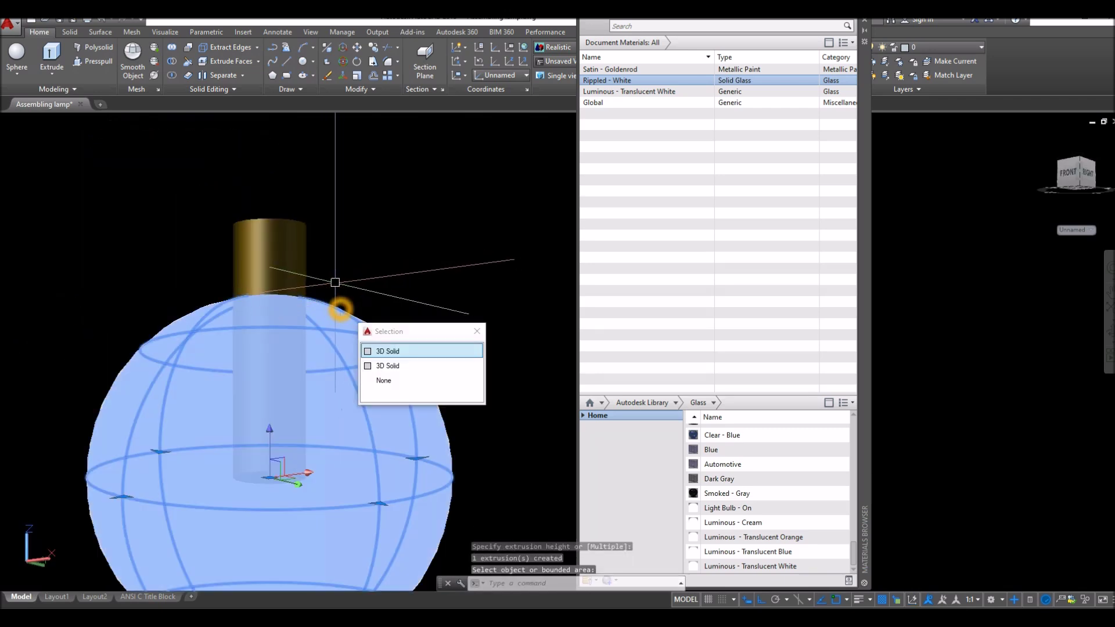
{"action": "key", "text": "Escape"}
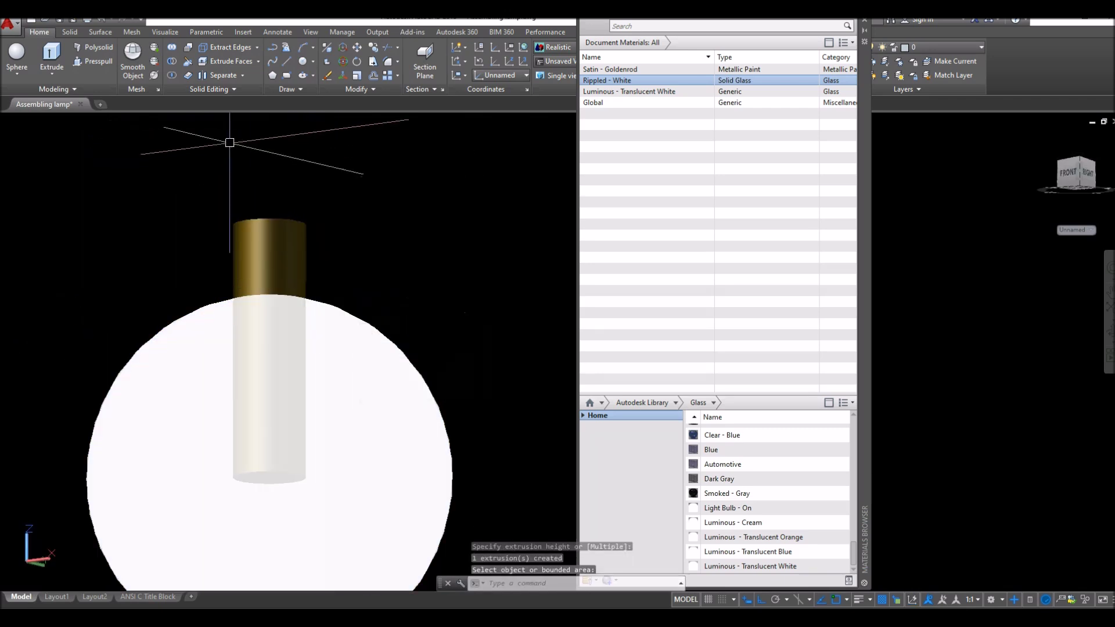
{"action": "left_click", "coordinate": [172, 62]}
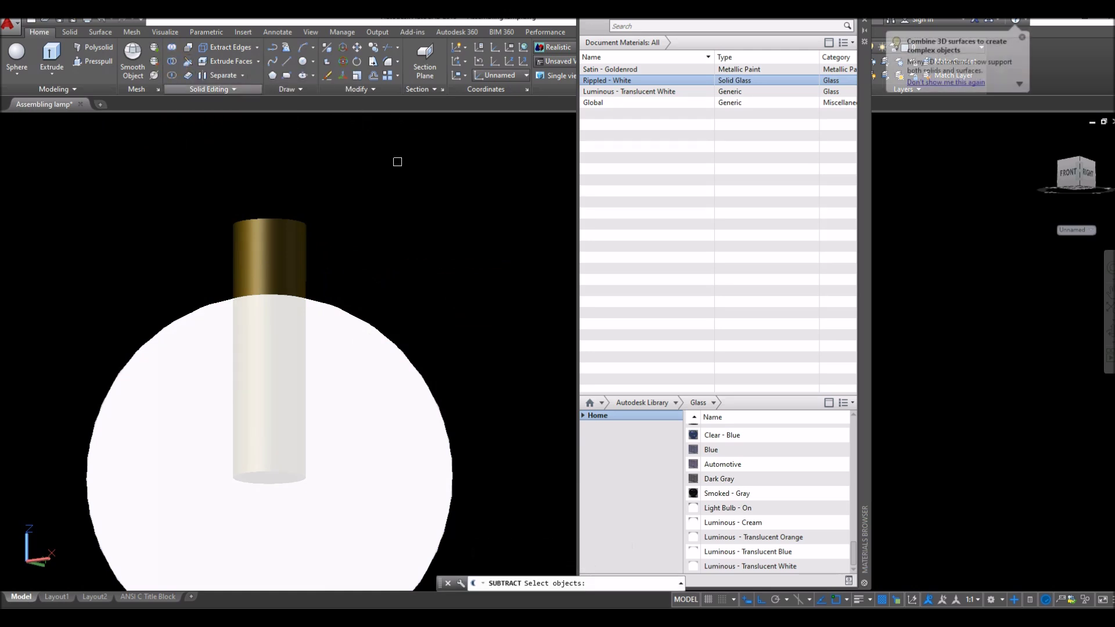
{"action": "left_click", "coordinate": [308, 254]}
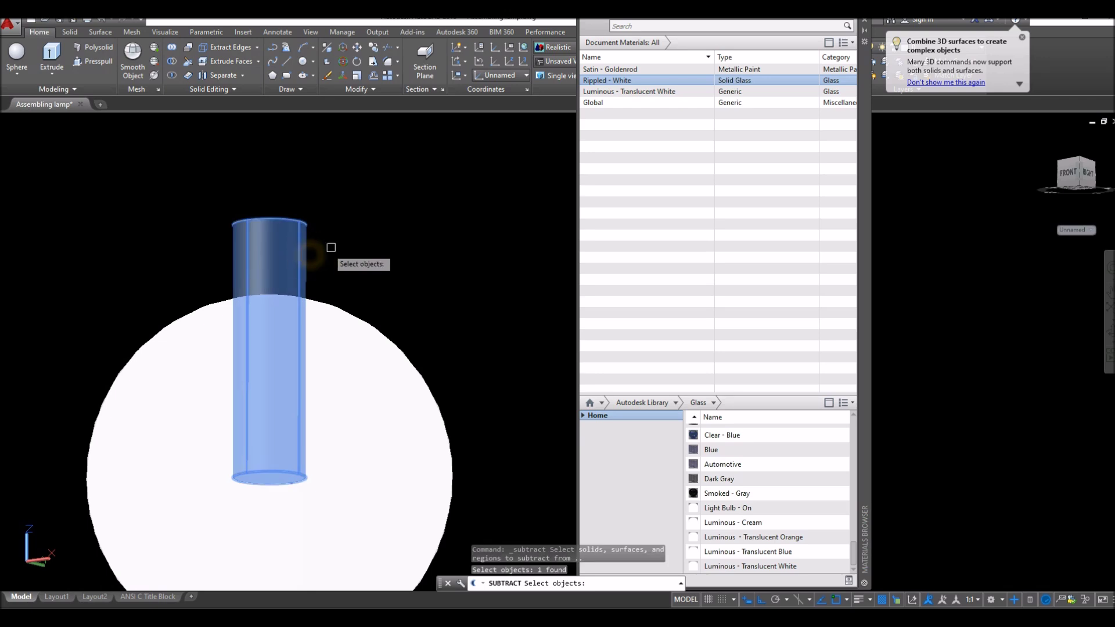
{"action": "key", "text": "Return"}
{"action": "left_click", "coordinate": [352, 306]}
{"action": "key", "text": "Return"}
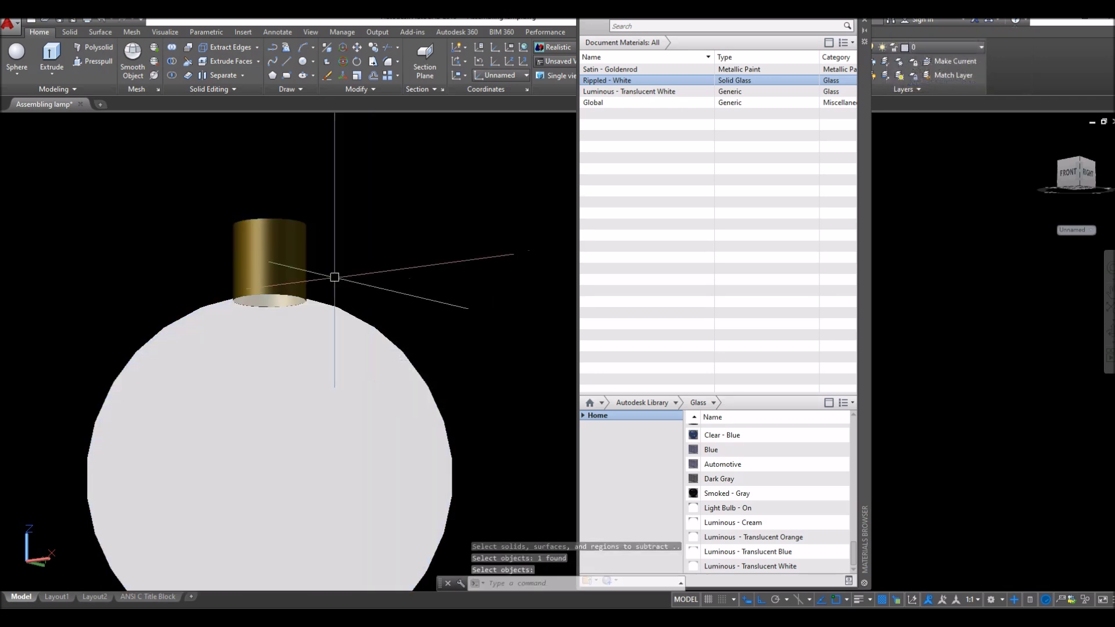
{"action": "scroll", "coordinate": [296, 288], "scroll_direction": "up", "scroll_amount": 5}
{"action": "mouse_move", "coordinate": [299, 291]}
{"action": "middle_mouse_down", "text": "shift"}
{"action": "mouse_move", "coordinate": [302, 232]}
{"action": "mouse_move", "coordinate": [273, 314]}
{"action": "mouse_move", "coordinate": [285, 293]}
{"action": "middle_mouse_up", "text": "shift"}
Hide the rippled glass shade of the wall lamp
{"action": "scroll", "coordinate": [296, 286], "scroll_direction": "down", "scroll_amount": 10}
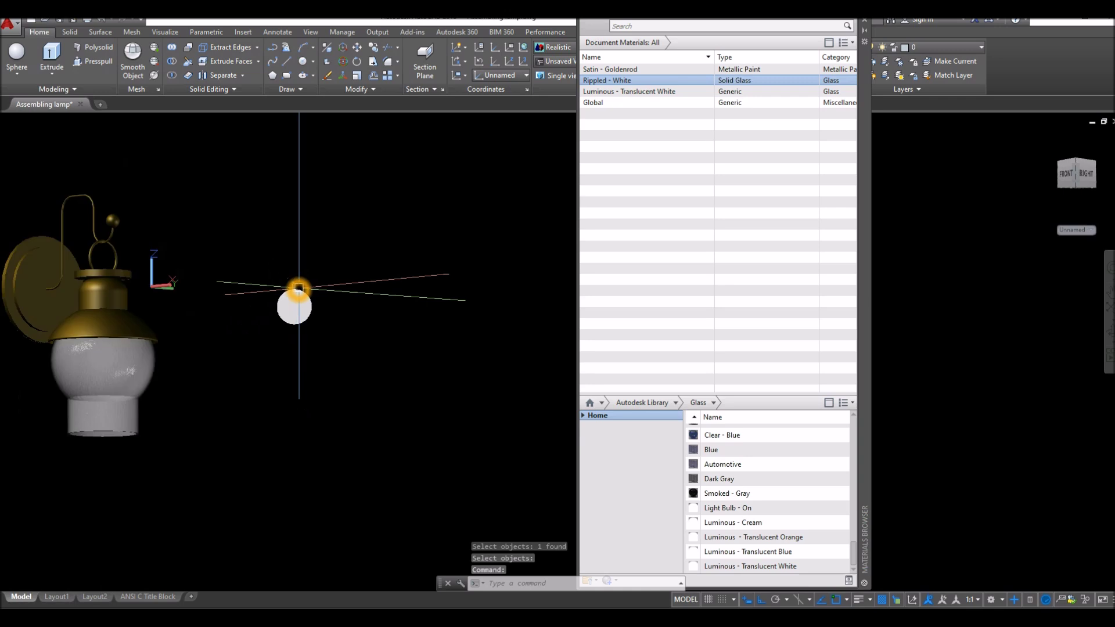
{"action": "middle_click_drag", "start_coordinate": [174, 304], "coordinate": [232, 353], "text": "shift"}
{"action": "left_click", "coordinate": [130, 367]}
{"action": "scroll", "coordinate": [138, 368], "scroll_direction": "up", "scroll_amount": 3}
{"action": "scroll", "coordinate": [230, 347], "scroll_direction": "up", "scroll_amount": 2}
{"action": "left_click", "coordinate": [237, 346]}
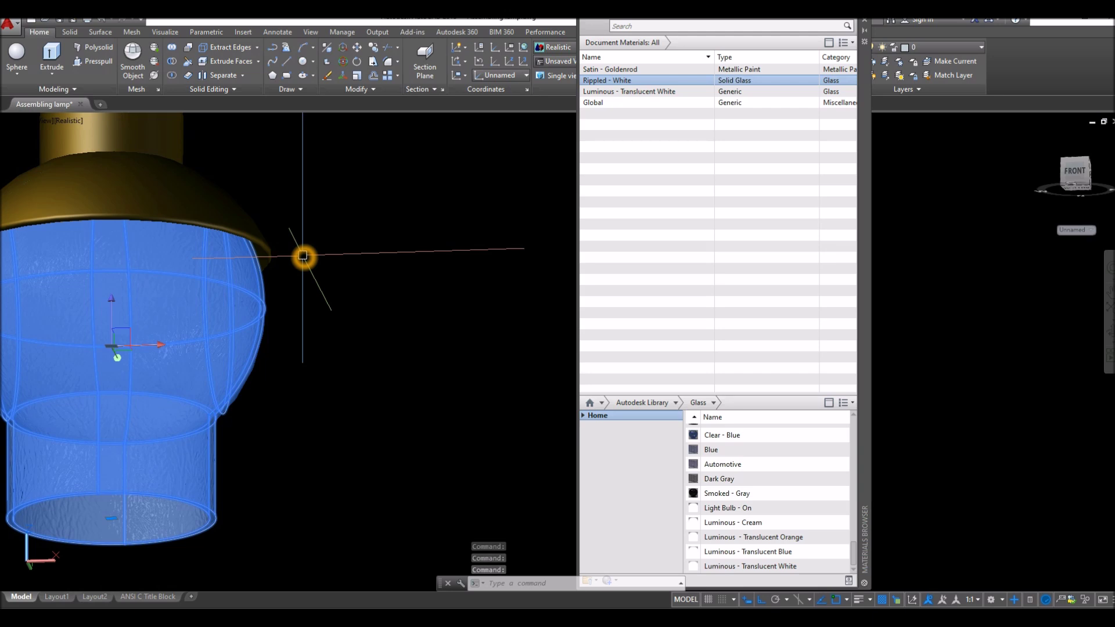
{"action": "right_click", "coordinate": [303, 256]}
{"action": "left_click", "coordinate": [340, 309]}
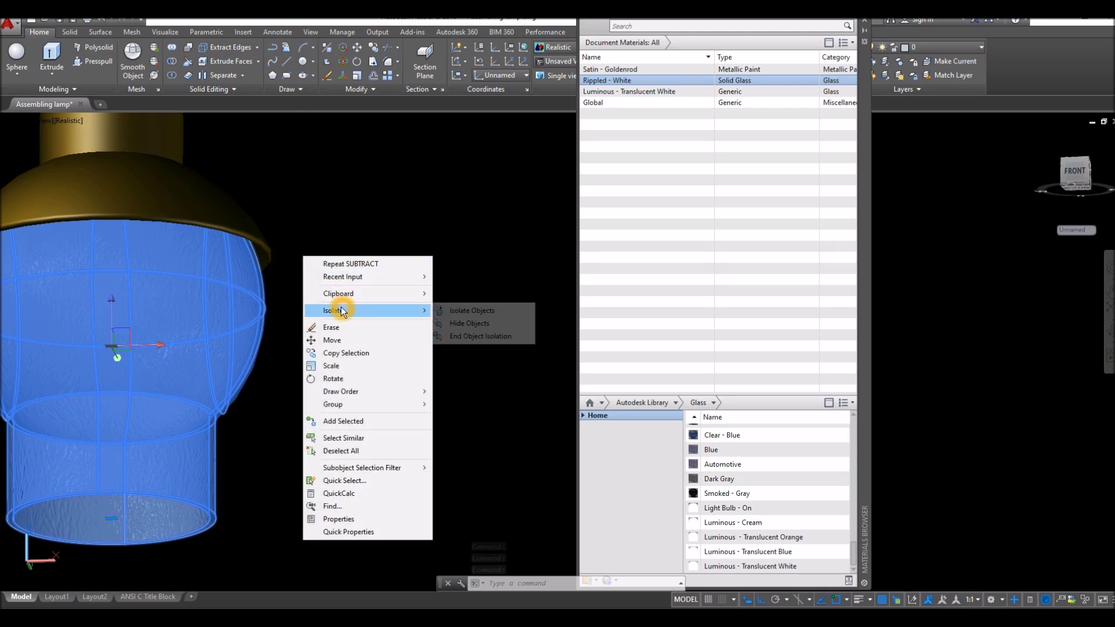
{"action": "left_click", "coordinate": [458, 322]}
With Ortho off, move the bulb's cylinder and sphere from the centre of the cylinder's top face to the centre inside the lamp's gold cap
{"action": "middle_click_drag", "start_coordinate": [398, 311], "coordinate": [397, 267], "text": "shift"}
{"action": "scroll", "coordinate": [398, 267], "scroll_direction": "down", "scroll_amount": 5}
{"action": "left_click", "coordinate": [431, 335]}
{"action": "left_click", "coordinate": [363, 262]}
{"action": "right_click", "coordinate": [417, 175]}
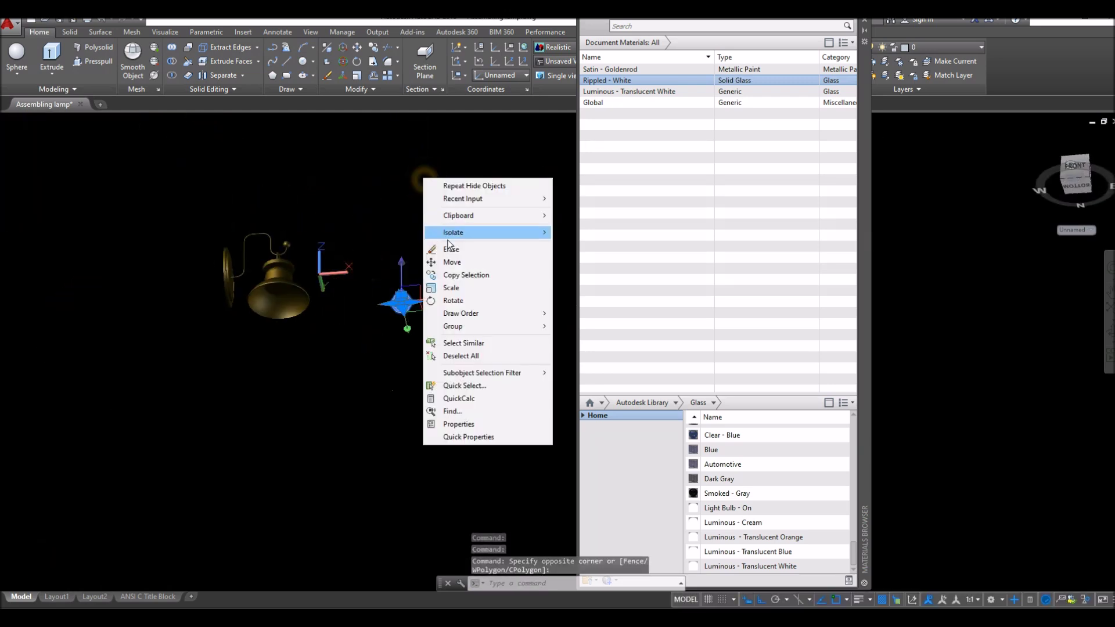
{"action": "left_click", "coordinate": [442, 258]}
{"action": "scroll", "coordinate": [421, 273], "scroll_direction": "up", "scroll_amount": 4}
{"action": "middle_click_drag", "start_coordinate": [412, 282], "coordinate": [419, 414], "text": "shift"}
{"action": "key", "text": "F8"}
{"action": "scroll", "coordinate": [394, 274], "scroll_direction": "up", "scroll_amount": 4}
{"action": "scroll", "coordinate": [393, 274], "scroll_direction": "down", "scroll_amount": 1}
{"action": "scroll", "coordinate": [395, 274], "scroll_direction": "up", "scroll_amount": 2}
{"action": "scroll", "coordinate": [395, 274], "scroll_direction": "up", "scroll_amount": 2}
{"action": "scroll", "coordinate": [395, 274], "scroll_direction": "down", "scroll_amount": 4}
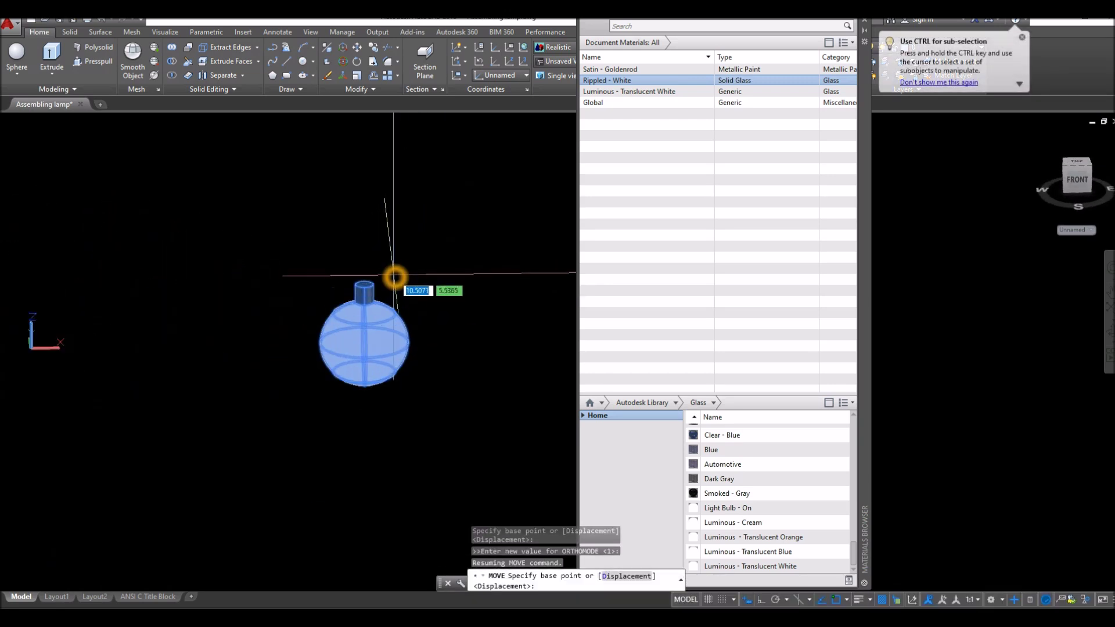
{"action": "scroll", "coordinate": [394, 276], "scroll_direction": "up", "scroll_amount": 4}
{"action": "scroll", "coordinate": [395, 276], "scroll_direction": "up", "scroll_amount": 2}
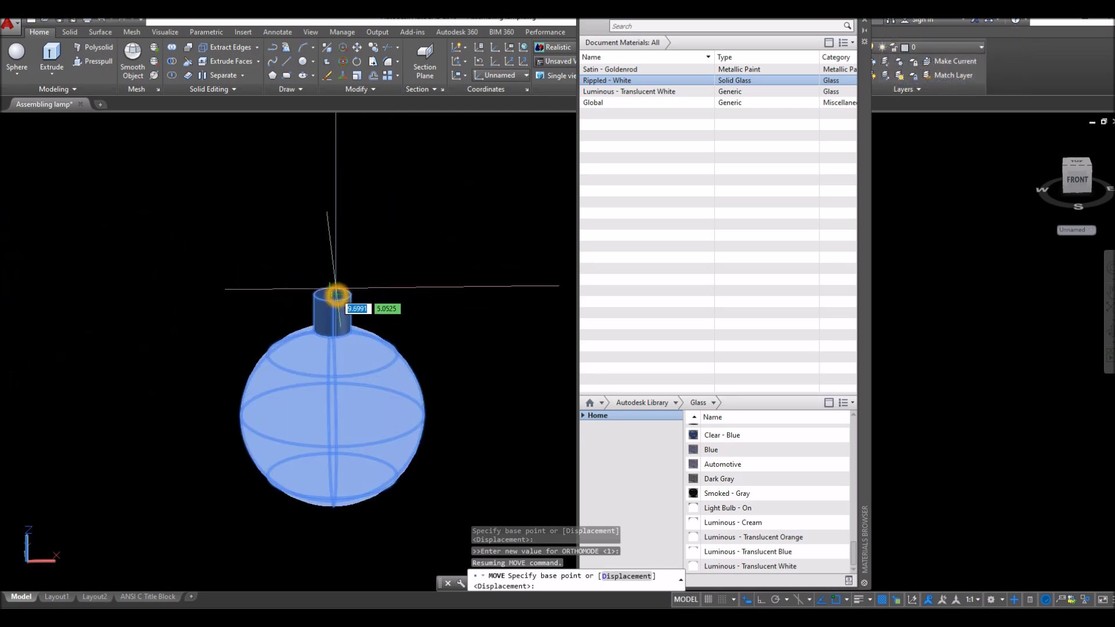
{"action": "left_click", "coordinate": [335, 295]}
{"action": "left_click", "coordinate": [334, 295]}
{"action": "scroll", "coordinate": [342, 244], "scroll_direction": "down", "scroll_amount": 5}
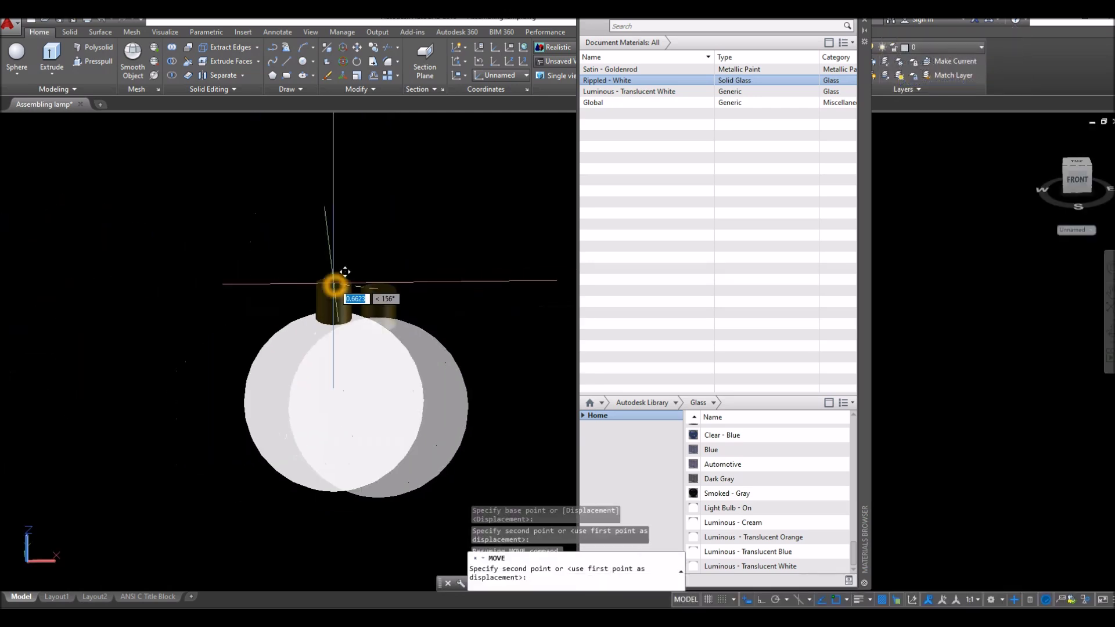
{"action": "middle_click_drag", "start_coordinate": [339, 247], "coordinate": [318, 211], "text": "shift"}
{"action": "key", "text": "F8"}
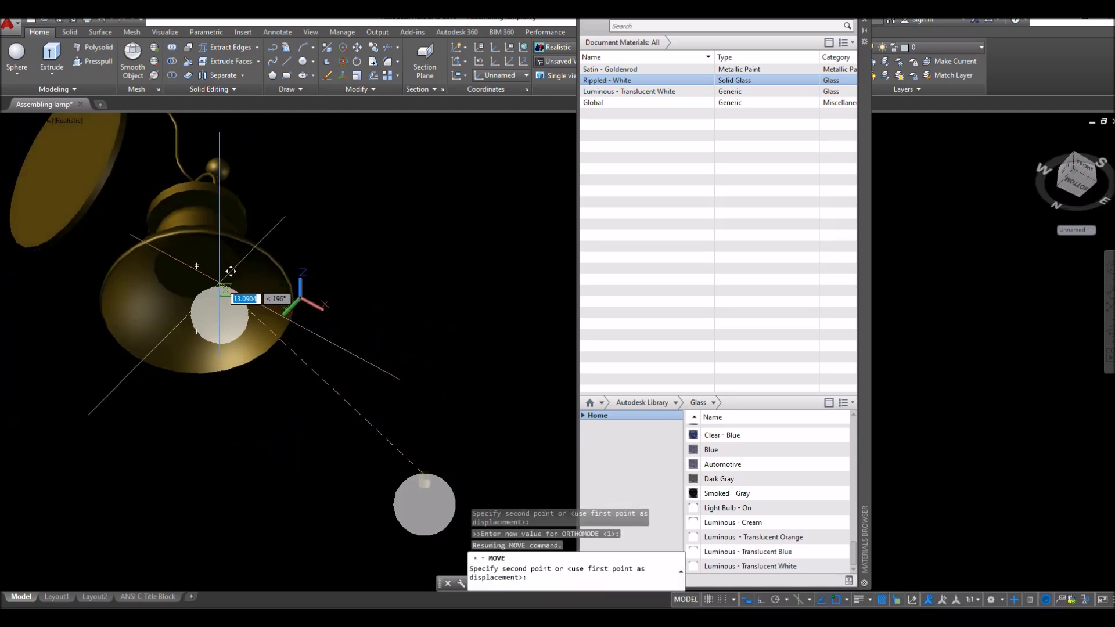
{"action": "middle_click_drag", "start_coordinate": [267, 254], "coordinate": [275, 292], "text": "shift"}
{"action": "left_click", "coordinate": [288, 261]}
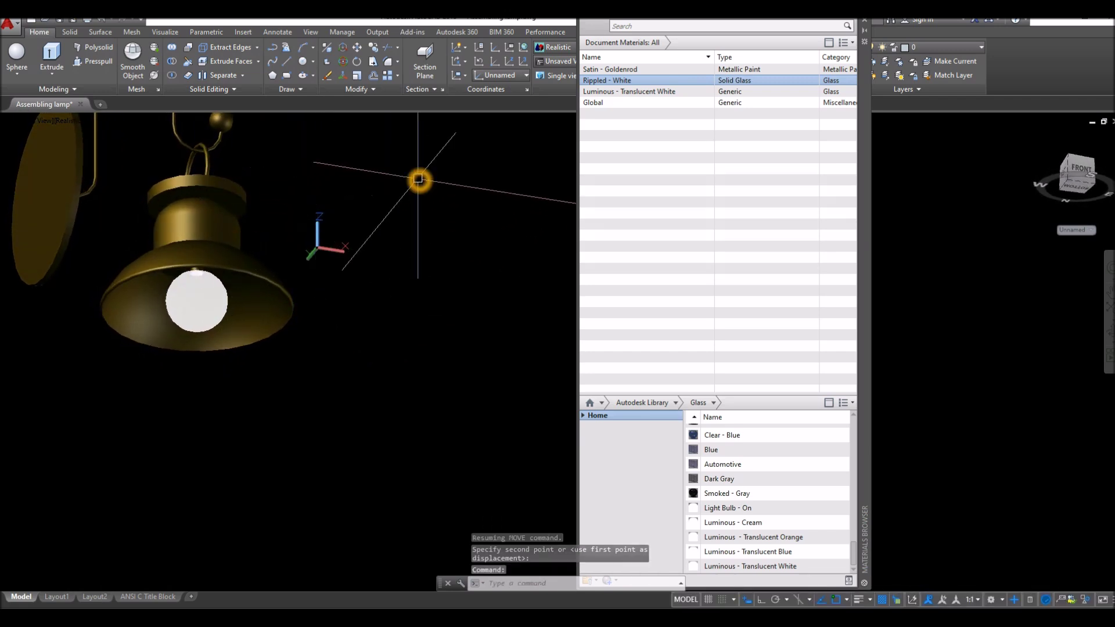
End the object isolation to bring back the glass shade, and close the Materials Browser
{"action": "right_click", "coordinate": [418, 179]}
{"action": "mouse_move", "coordinate": [452, 238]}
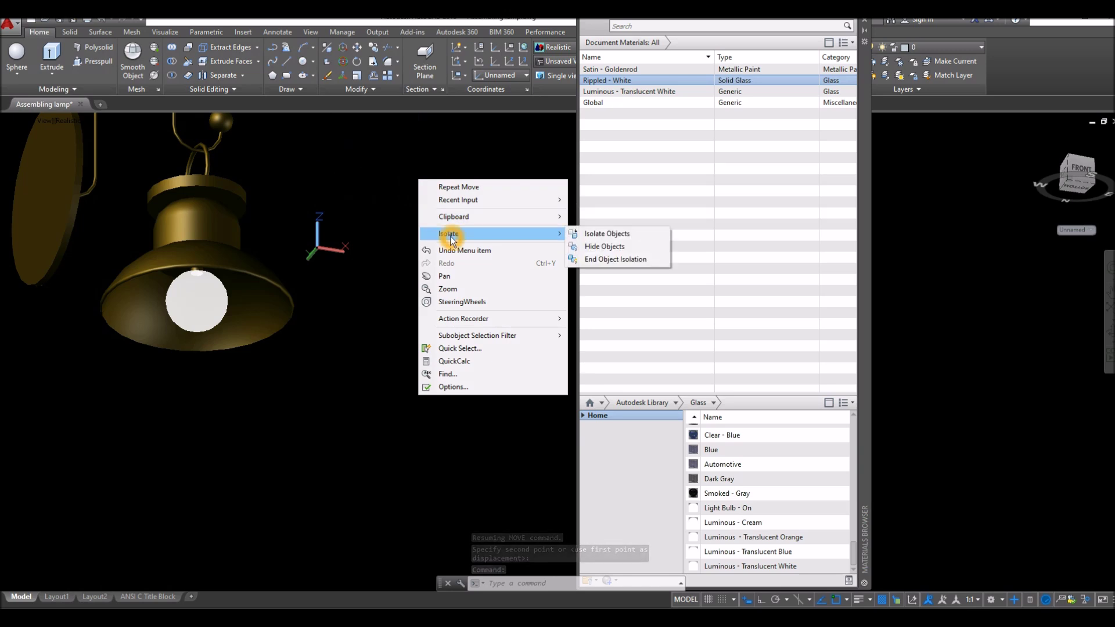
{"action": "left_click", "coordinate": [593, 260]}
{"action": "middle_click_drag", "start_coordinate": [425, 251], "coordinate": [378, 325], "text": "shift"}
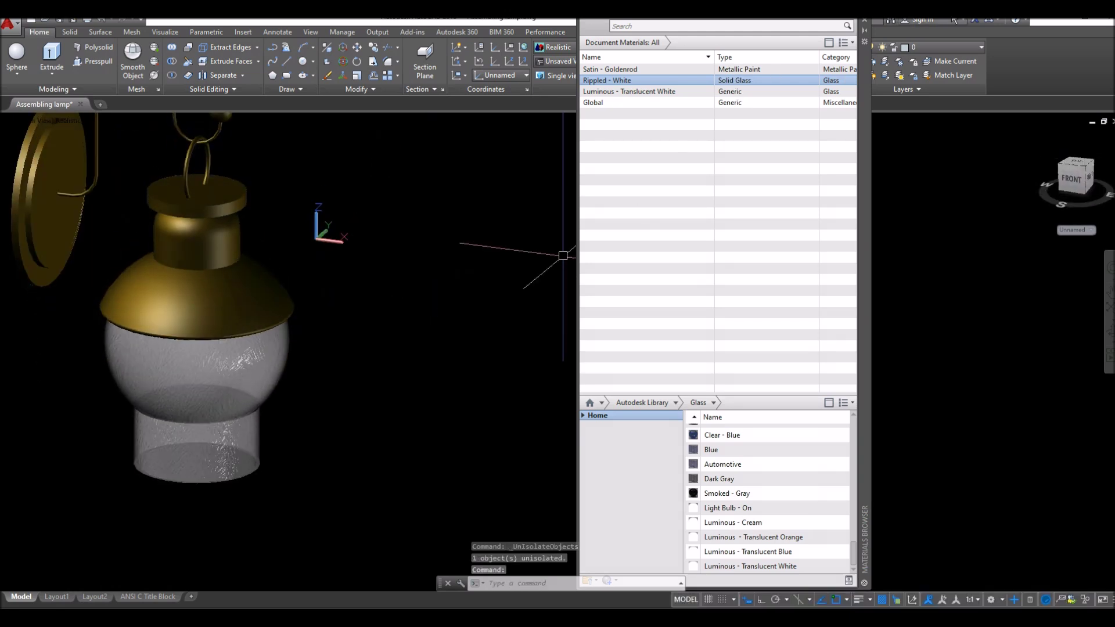
{"action": "left_click", "coordinate": [865, 22]}
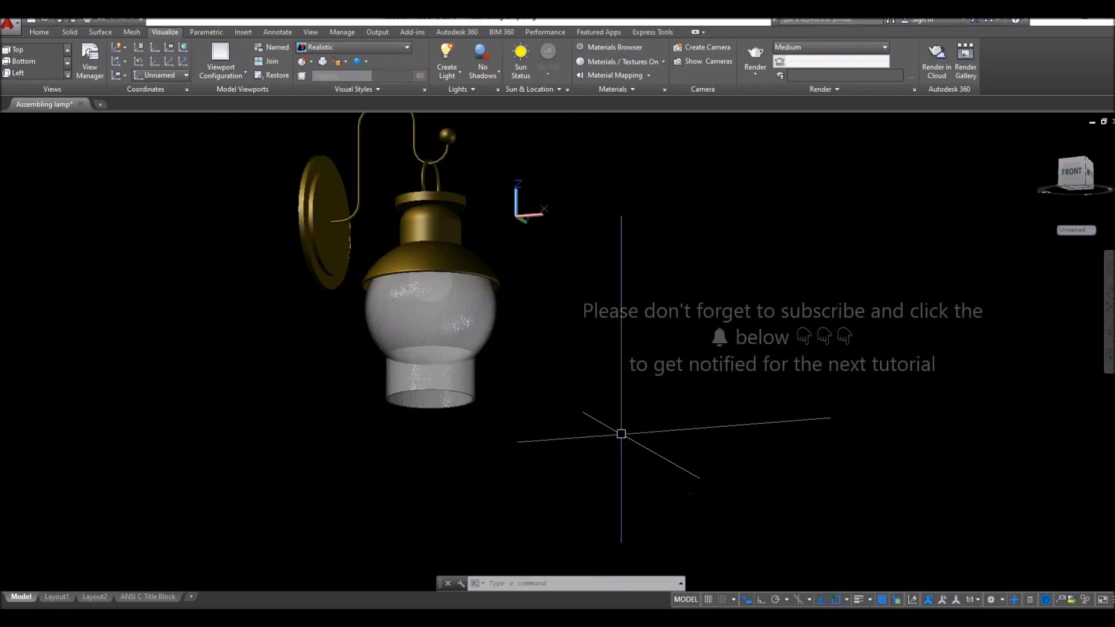
{"action": "scroll", "coordinate": [641, 353], "scroll_direction": "up", "scroll_amount": 3}
{"action": "scroll", "coordinate": [585, 403], "scroll_direction": "down", "scroll_amount": 3}
{"action": "scroll", "coordinate": [550, 395], "scroll_direction": "up", "scroll_amount": 1}
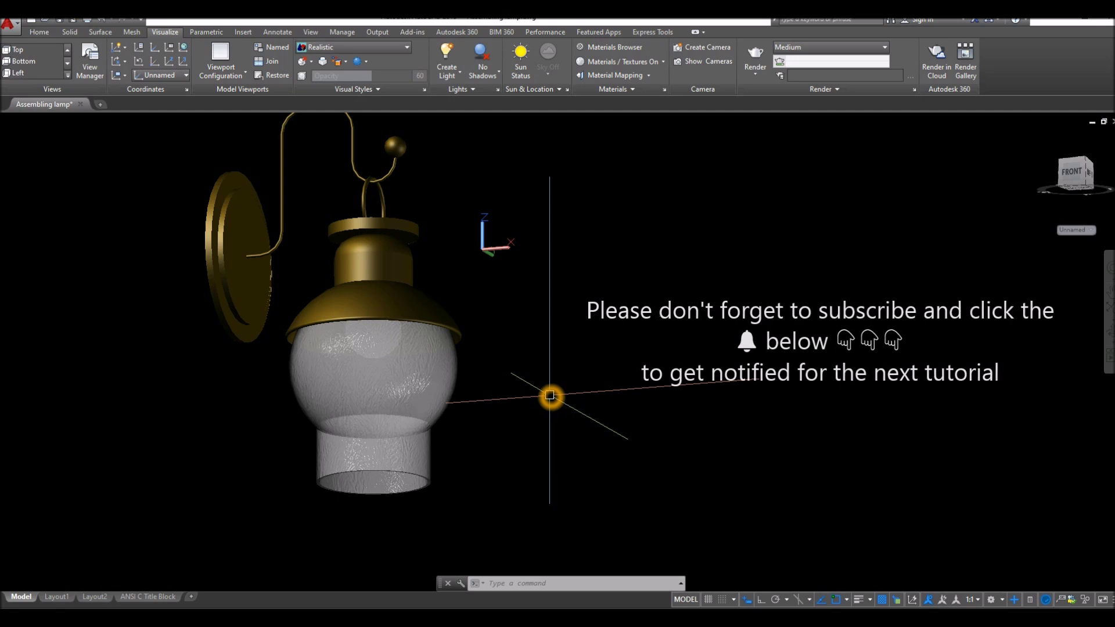
{"action": "middle_click_drag", "start_coordinate": [551, 398], "coordinate": [555, 389], "text": "shift"}
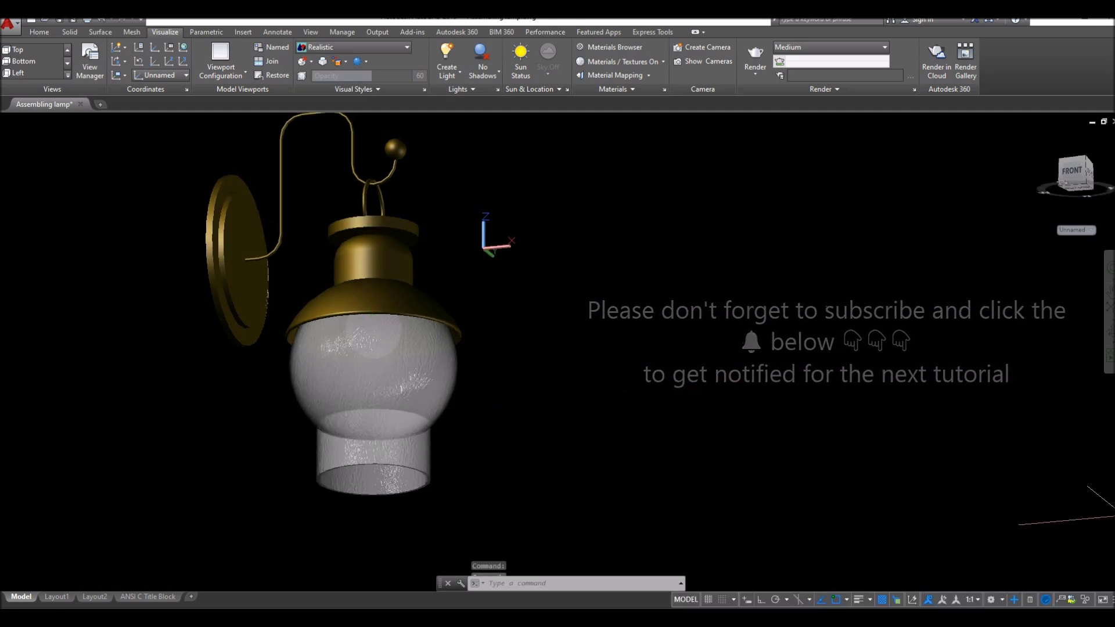